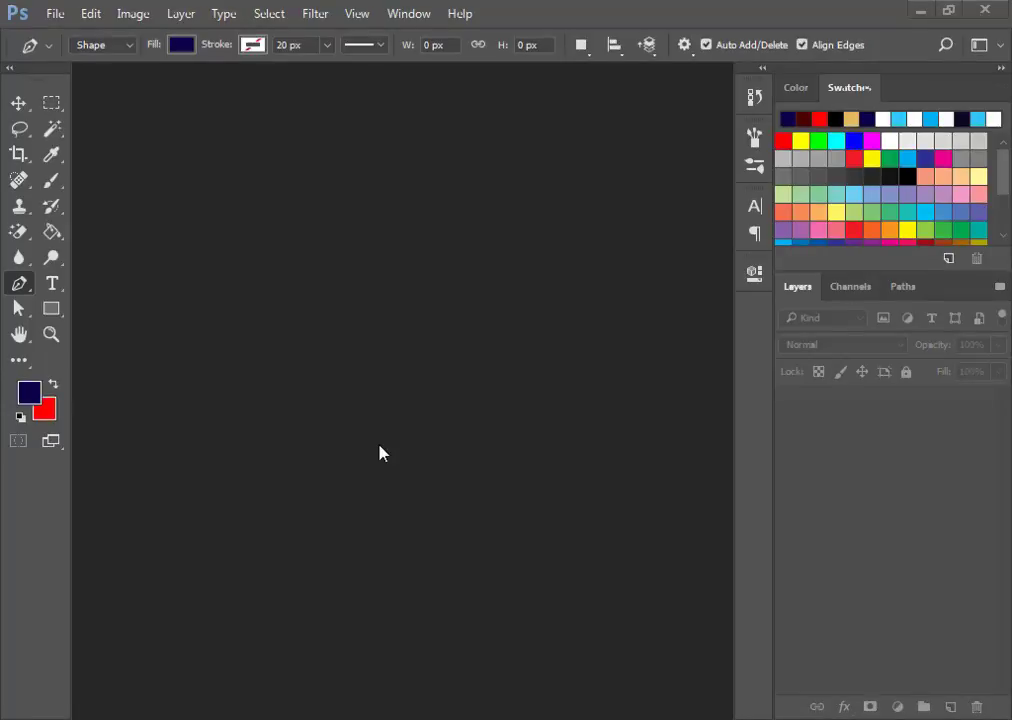
# - Create a white RGB document named 'My', 6 × 8.5 inches at 300 pixels/inch
pyautogui.click(58, 14)
pyautogui.click(74, 33)
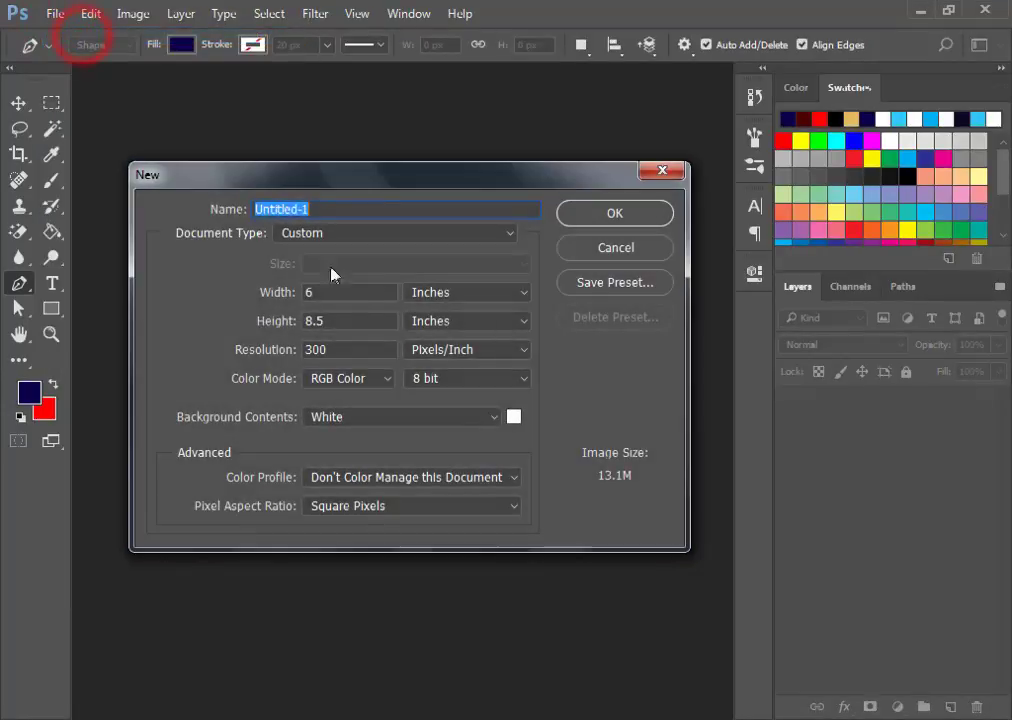
pyautogui.write('My')
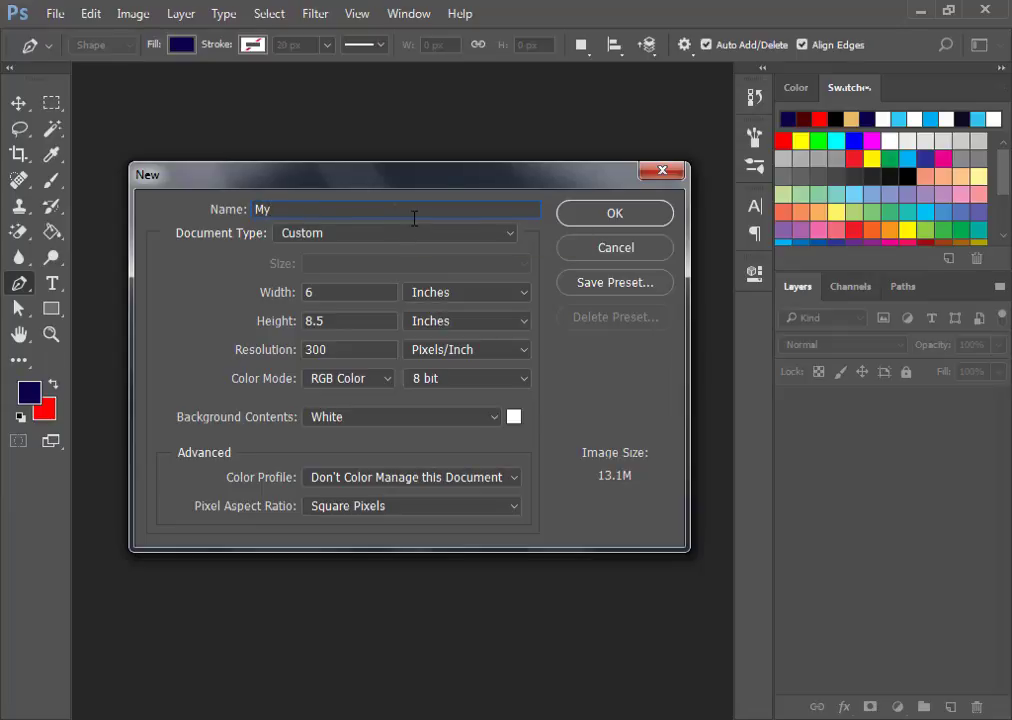
pyautogui.click(318, 321)
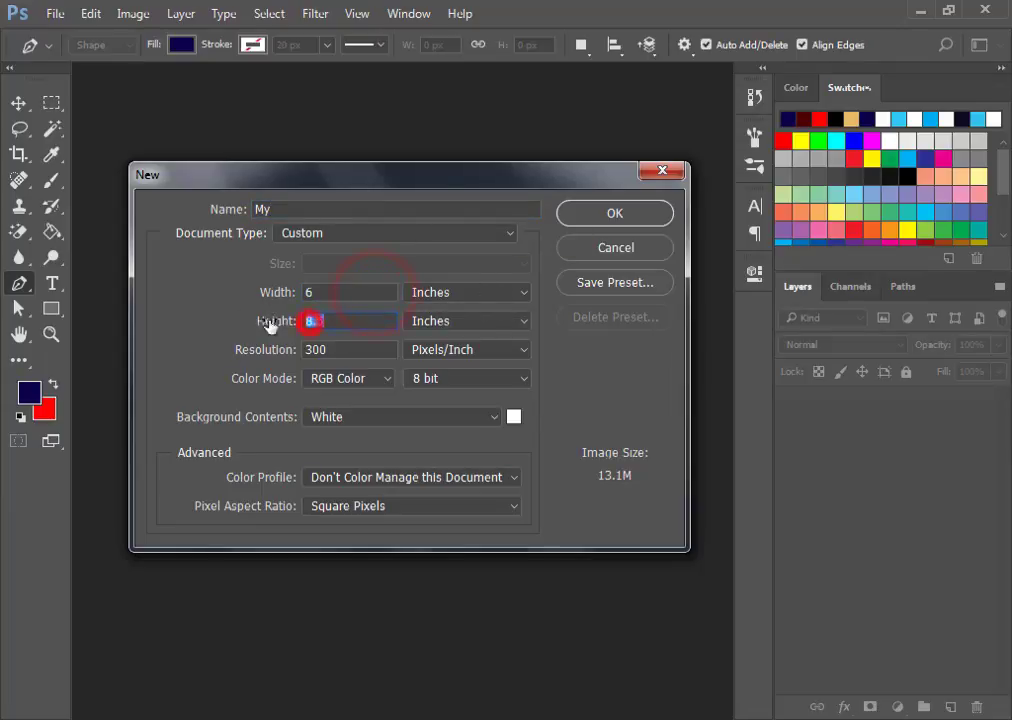
pyautogui.click(330, 349)
pyautogui.click(651, 213)
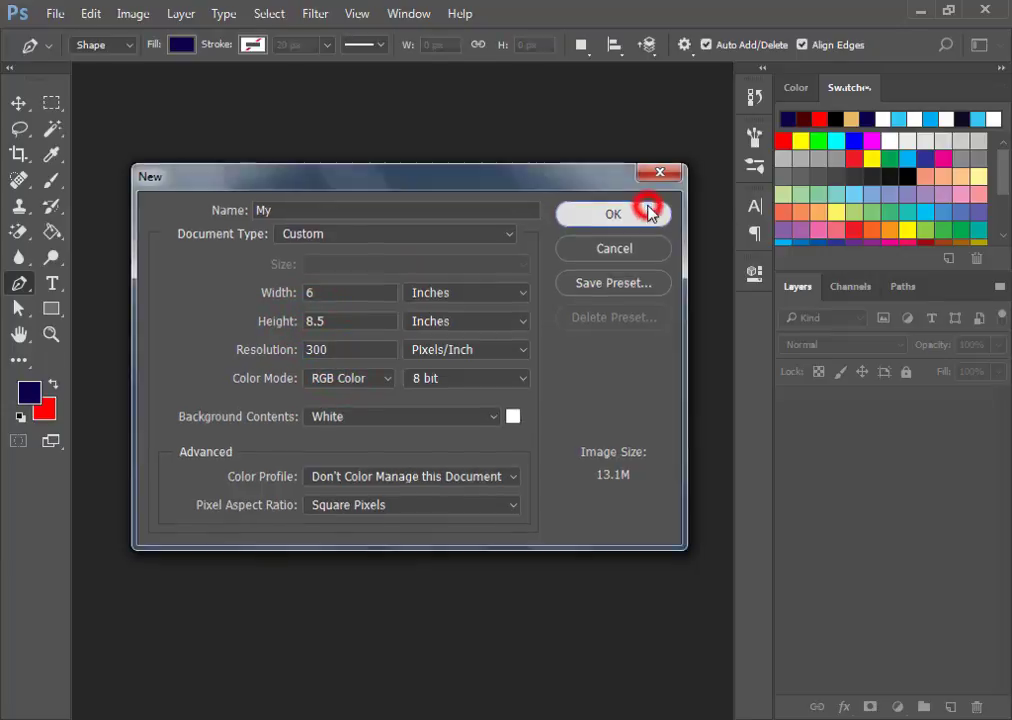
# - Fit the page on screen, fill the background navy 0d004c, and make red the foreground colour
pyautogui.hotkey('ctrl', '0')
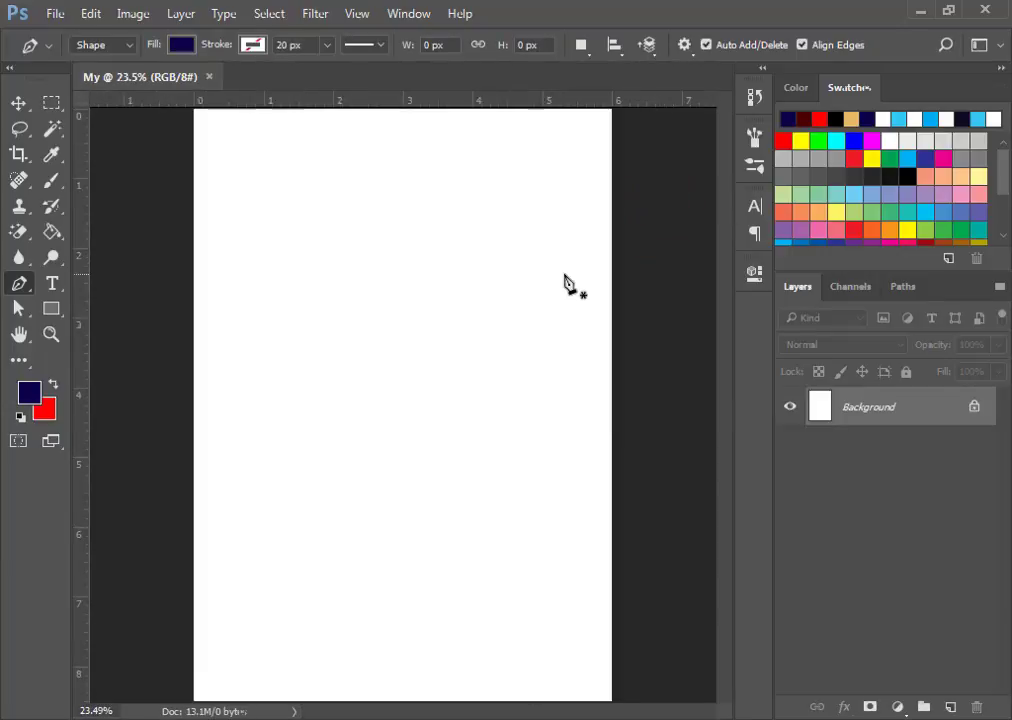
pyautogui.click(29, 392)
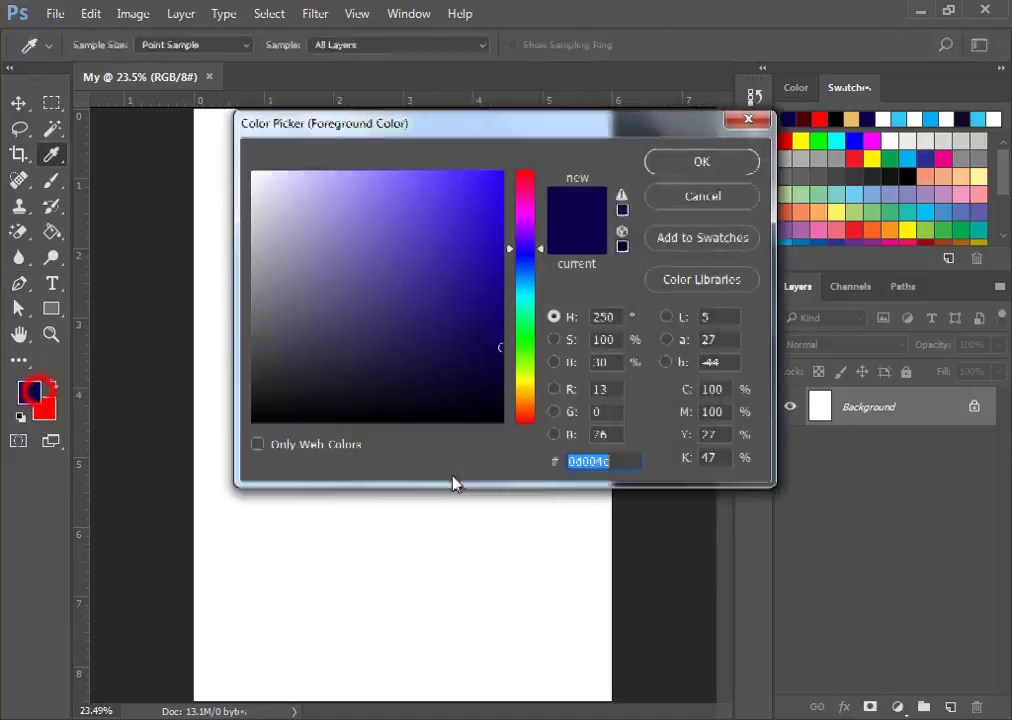
pyautogui.click(714, 165)
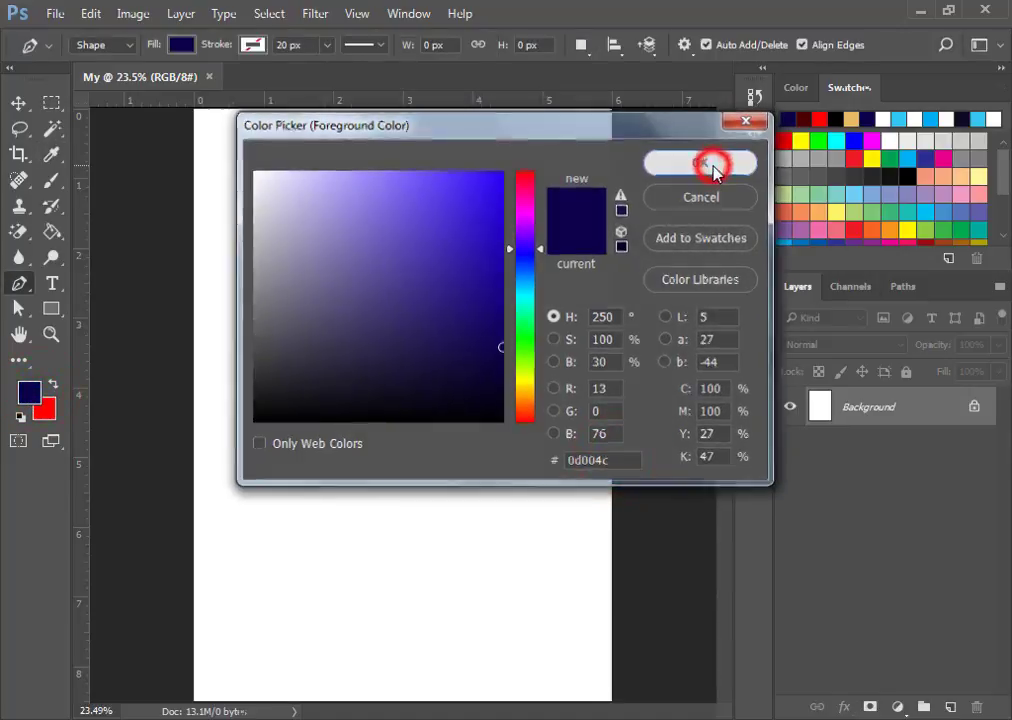
pyautogui.hotkey('alt', 'BackSpace')
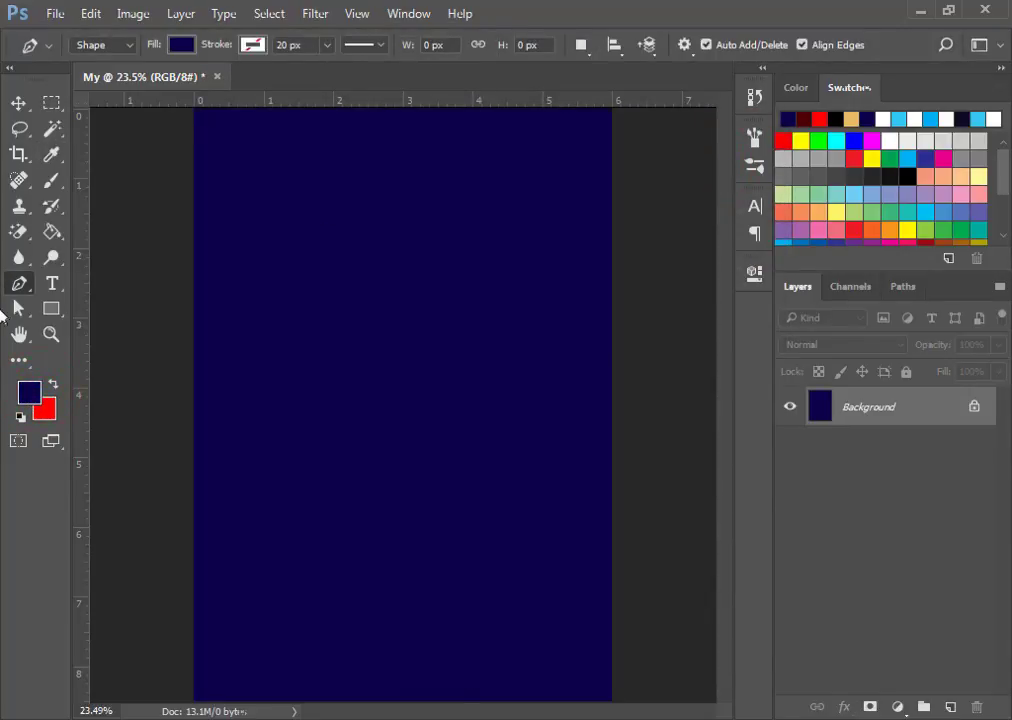
pyautogui.click(53, 384)
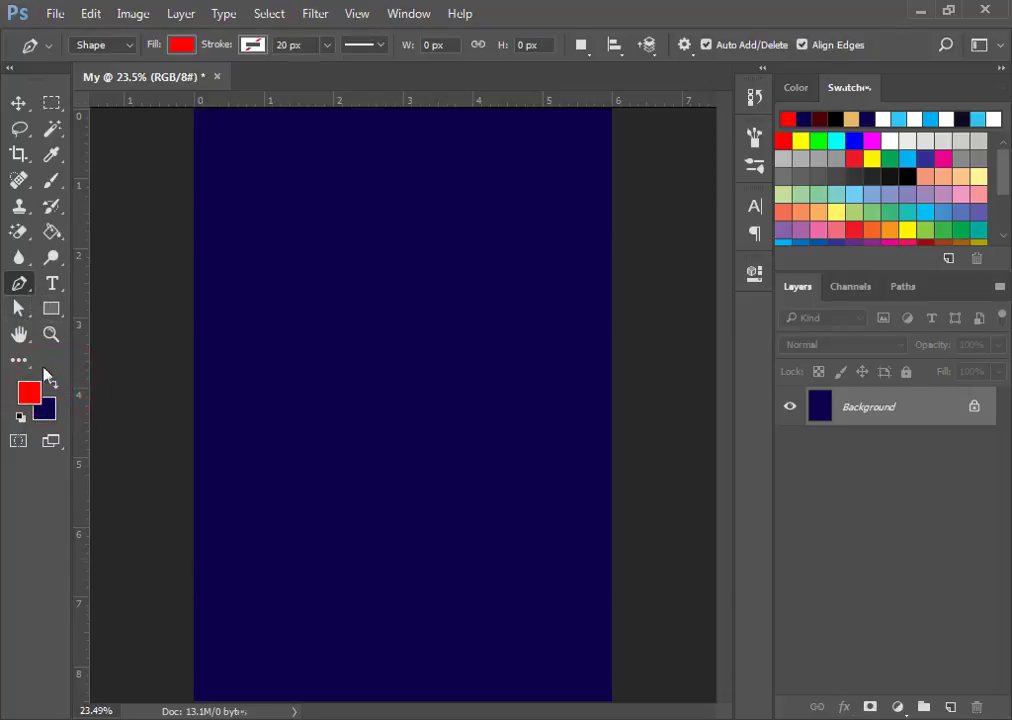
# - Draw Shape 1, a closed red Pen outline with two crests across the lower page
pyautogui.click(18, 284)
pyautogui.click(171, 571)
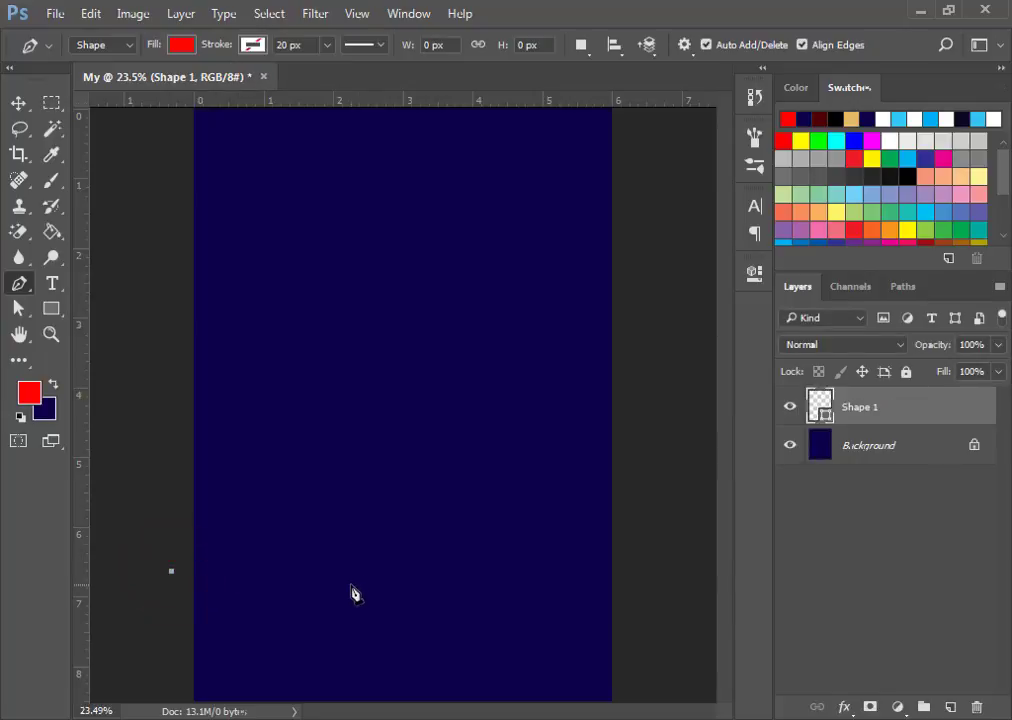
pyautogui.moveTo(347, 579); pyautogui.dragTo(447, 694)
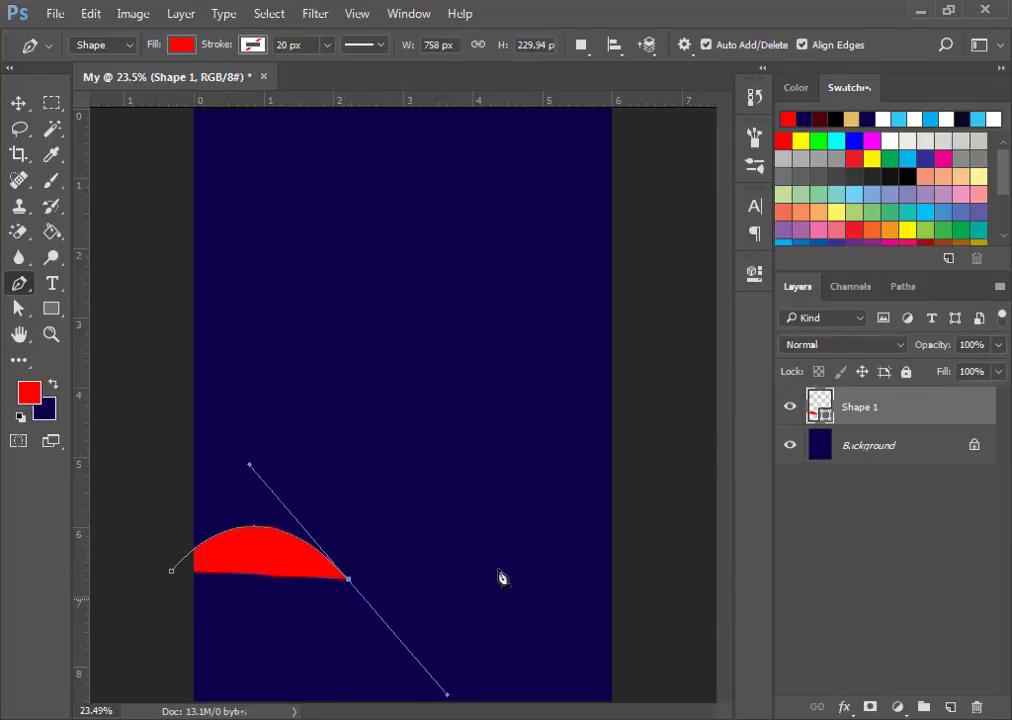
pyautogui.moveTo(541, 459)
pyautogui.mouseDown()
pyautogui.moveTo(632, 548)
pyautogui.moveTo(640, 541)
pyautogui.mouseUp()
pyautogui.click(657, 532)
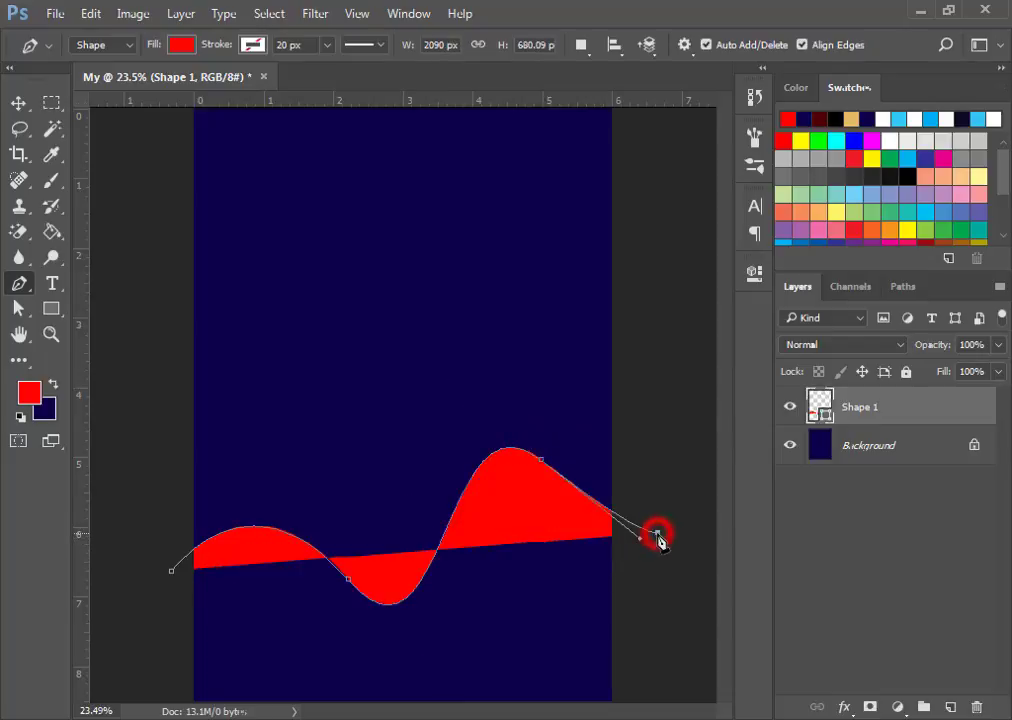
pyautogui.click(645, 675)
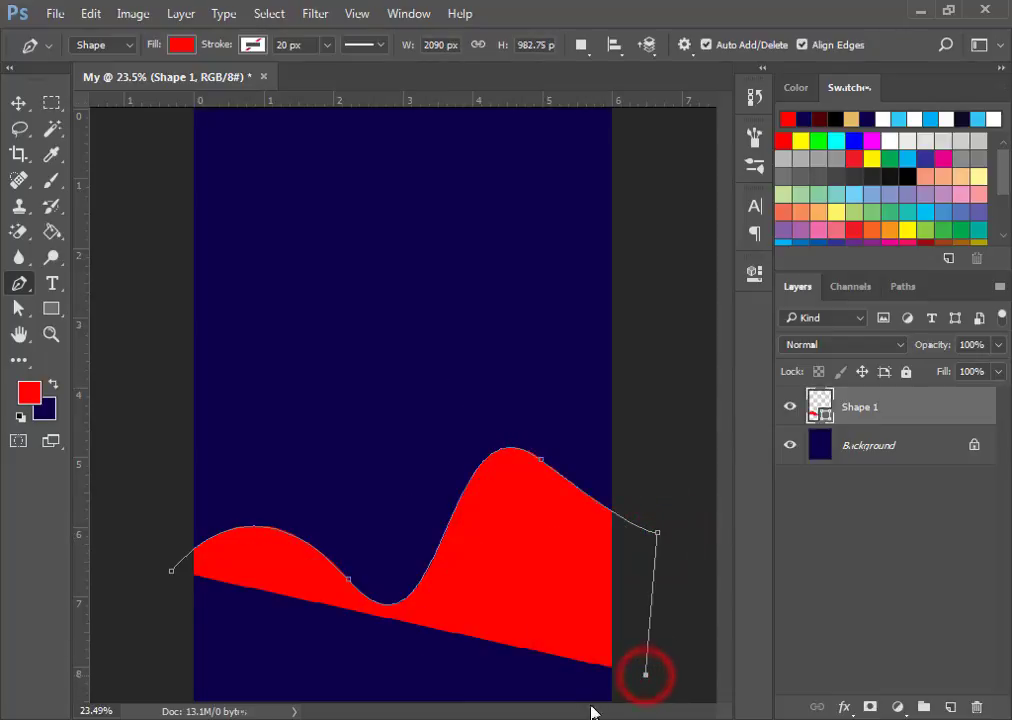
pyautogui.click(645, 697)
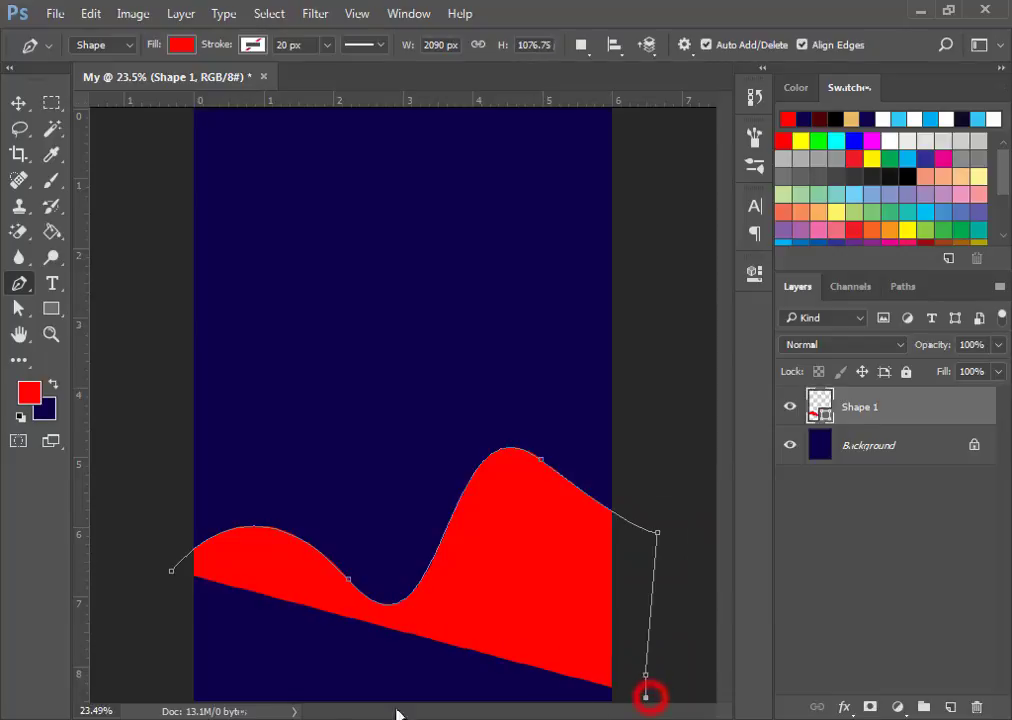
pyautogui.click(174, 697)
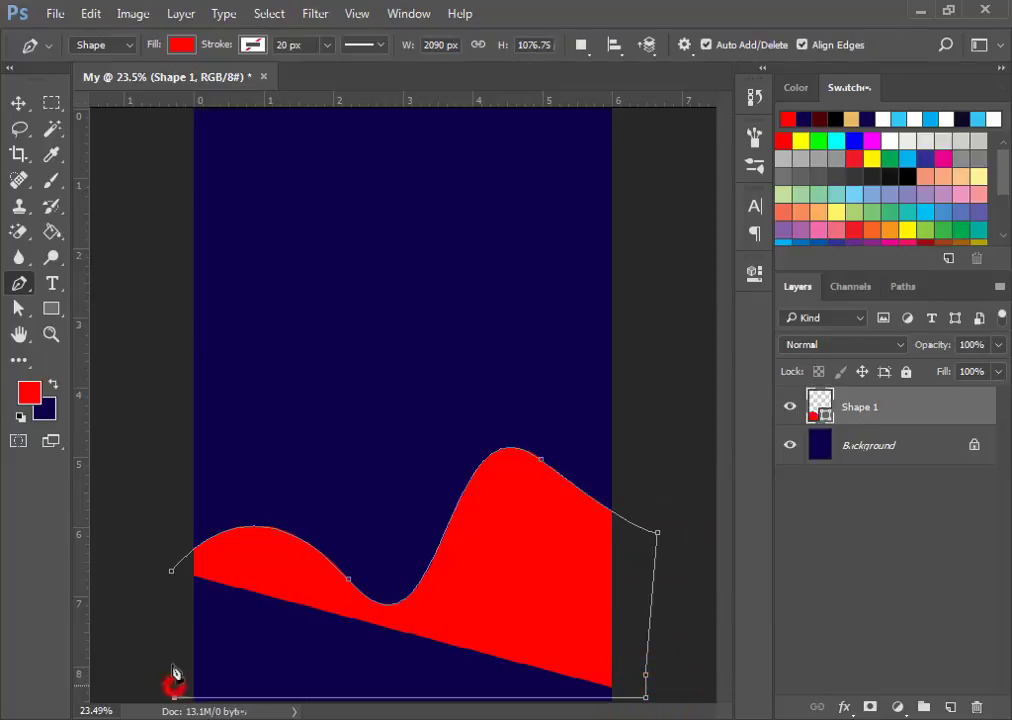
pyautogui.click(172, 577)
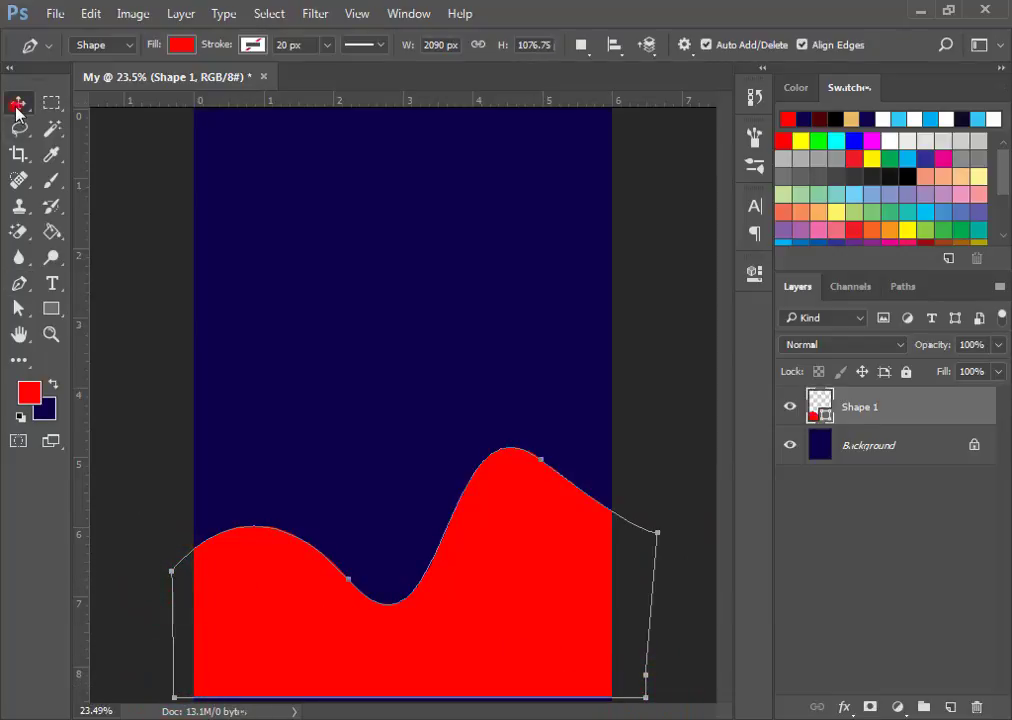
pyautogui.click(18, 103)
pyautogui.click(307, 360)
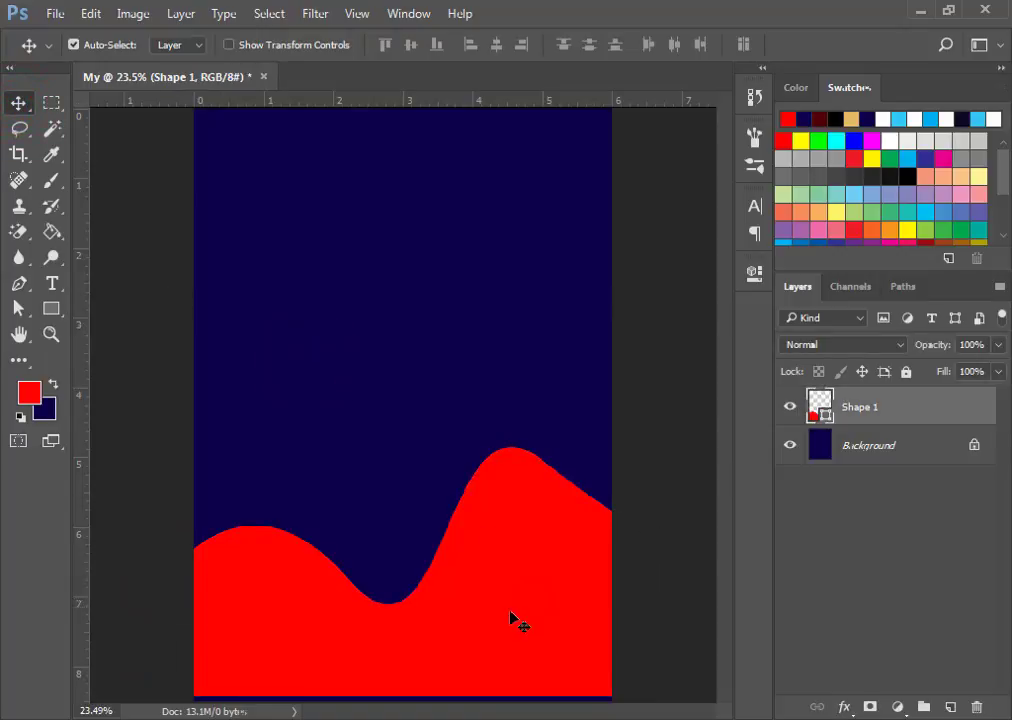
# - Raise, stretch, widen, tilt about 5° and enlarge the red wave, then nudge it down
pyautogui.moveTo(512, 623); pyautogui.dragTo(500, 573)
pyautogui.hotkey('ctrl', 't')
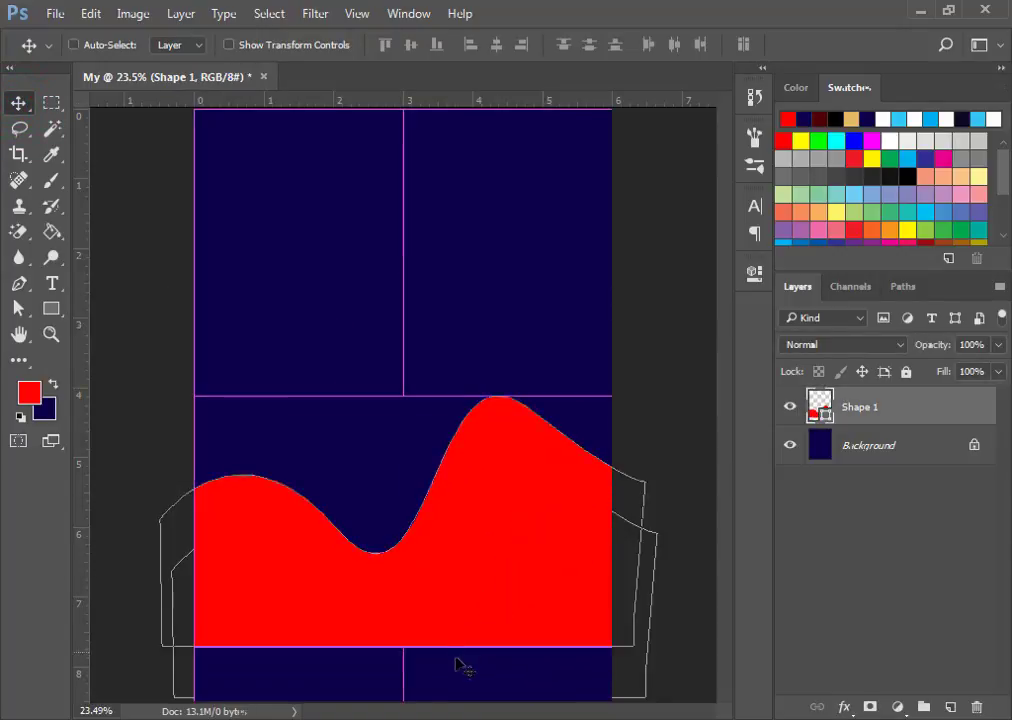
pyautogui.moveTo(402, 646); pyautogui.dragTo(405, 703)
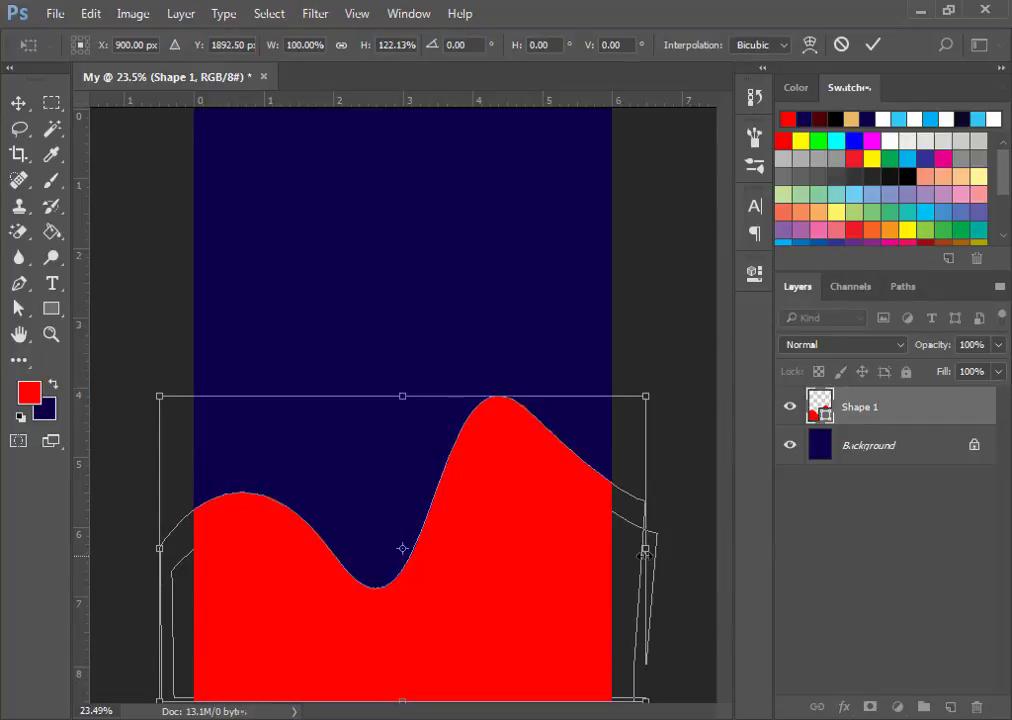
pyautogui.moveTo(645, 548); pyautogui.dragTo(694, 550)
pyautogui.moveTo(704, 362)
pyautogui.mouseDown()
pyautogui.moveTo(720, 388)
pyautogui.moveTo(700, 400)
pyautogui.mouseUp()
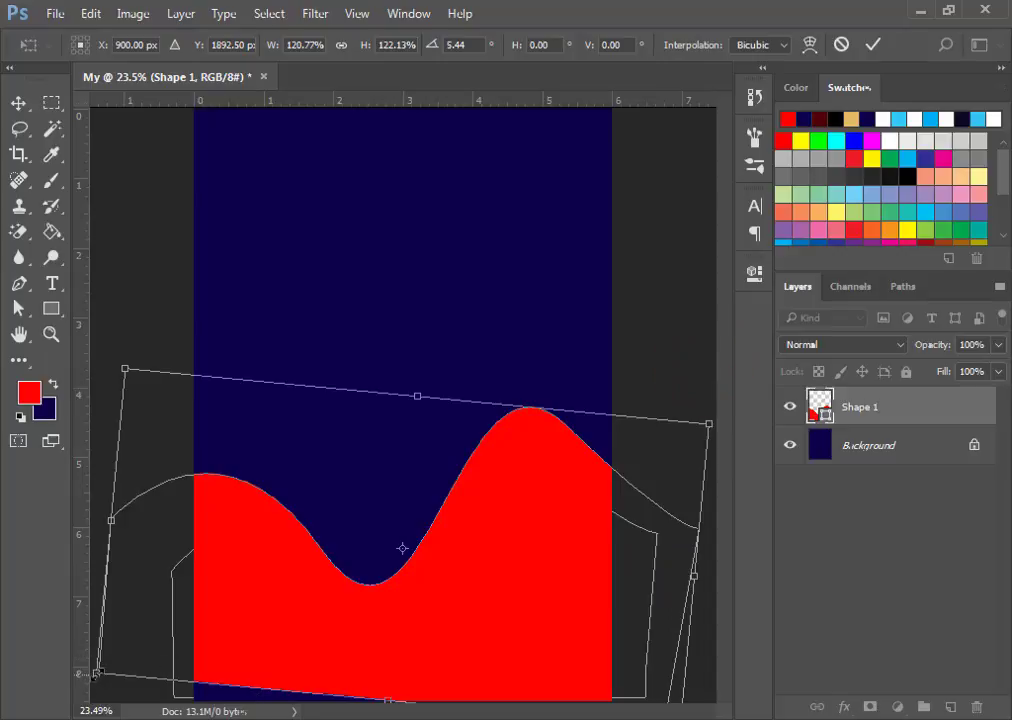
pyautogui.moveTo(97, 672); pyautogui.dragTo(68, 684)
pyautogui.press('Return')
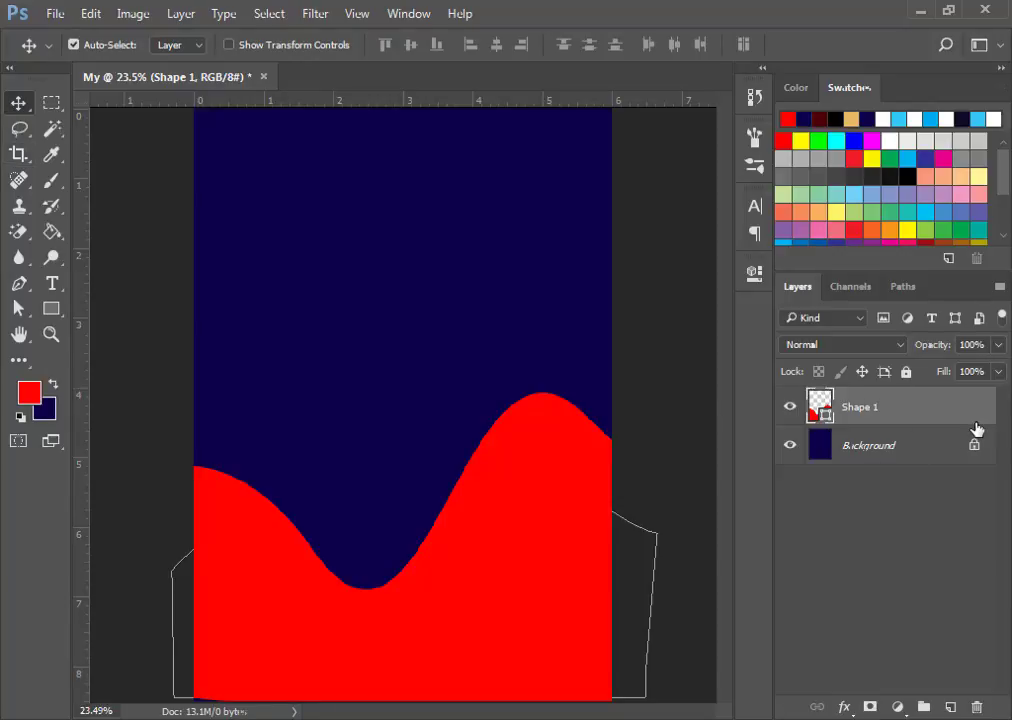
pyautogui.moveTo(499, 651); pyautogui.dragTo(500, 663)
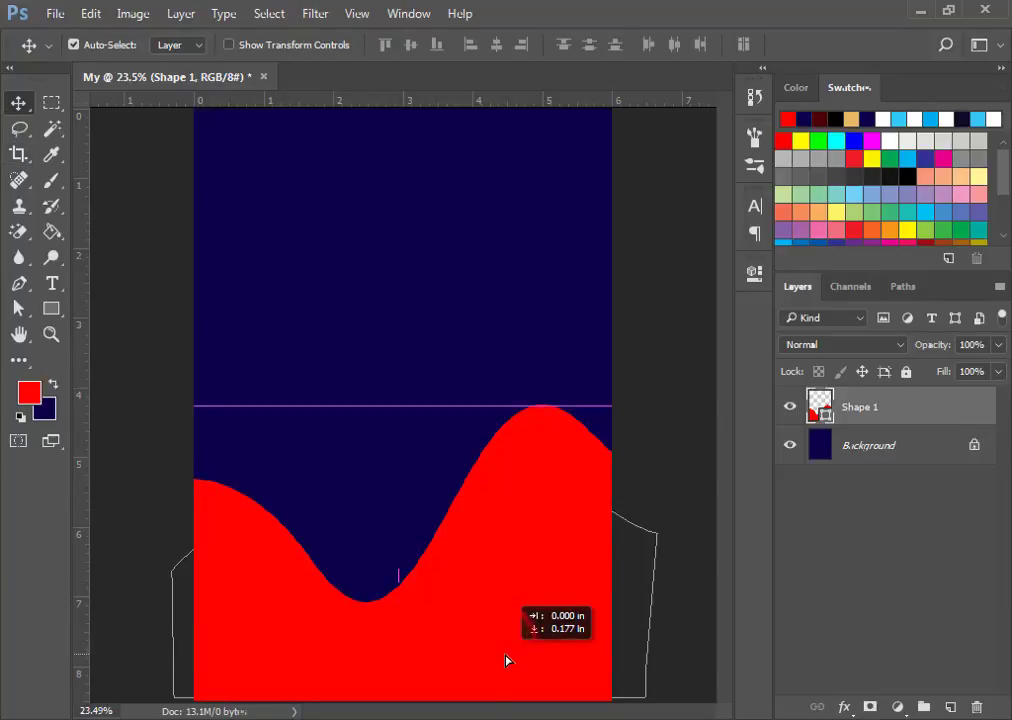
# - Add a Gradient Overlay to Shape 1 with its left stop set to pure red ff0000
pyautogui.doubleClick(967, 408)
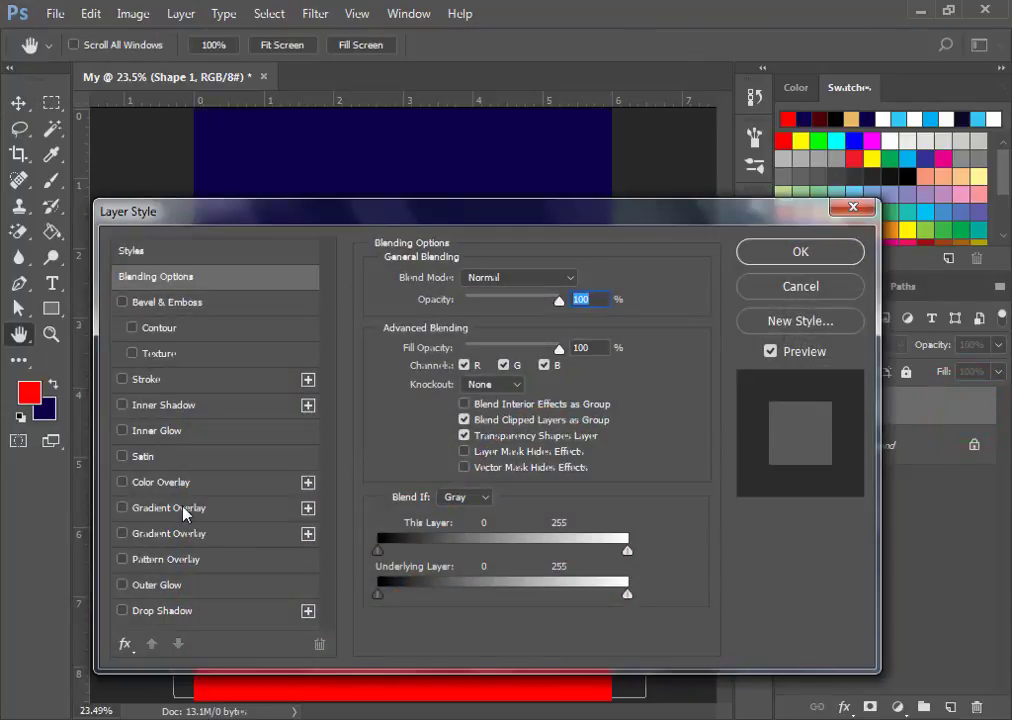
pyautogui.click(183, 508)
pyautogui.click(490, 335)
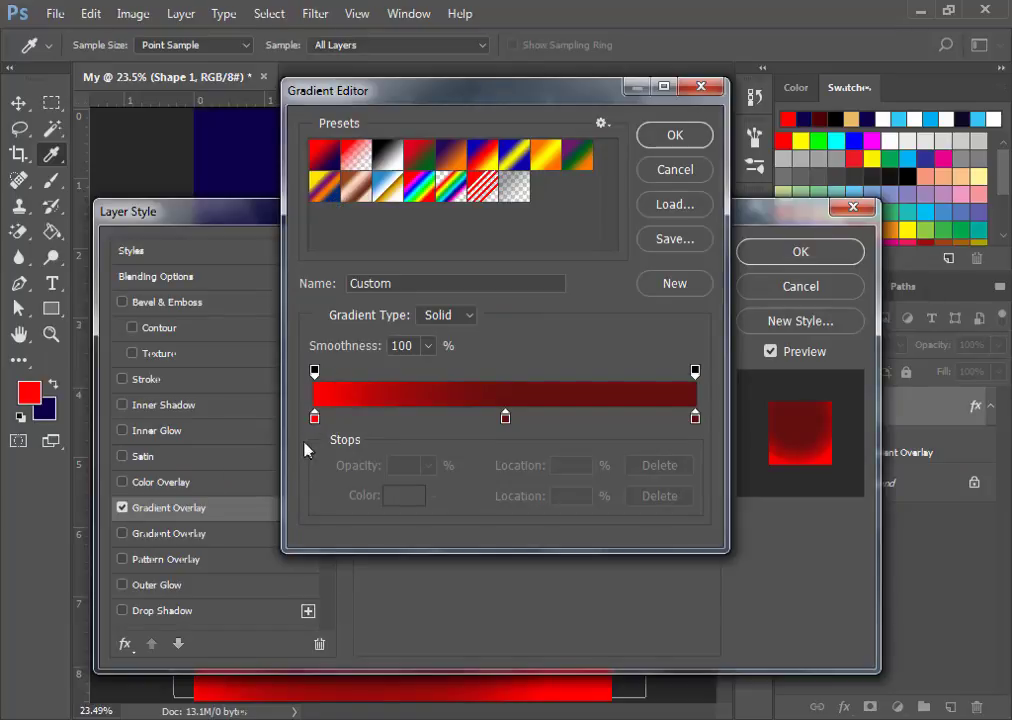
pyautogui.click(314, 418)
pyautogui.doubleClick(314, 418)
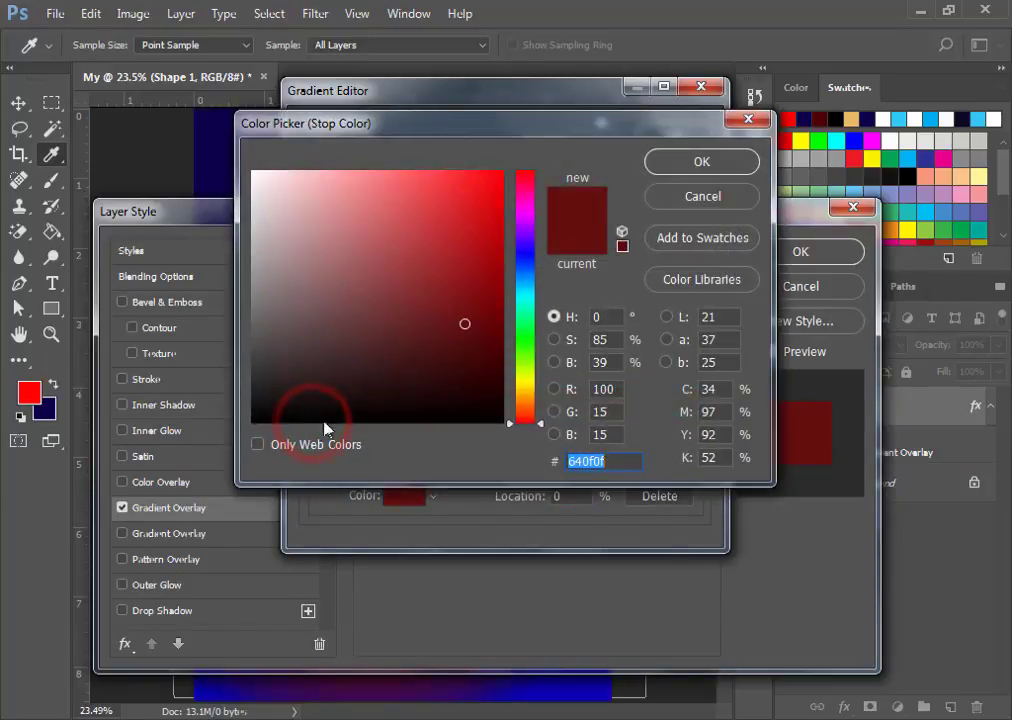
pyautogui.moveTo(474, 310)
pyautogui.mouseDown()
pyautogui.moveTo(481, 271)
pyautogui.moveTo(614, 190)
pyautogui.mouseUp()
pyautogui.click(577, 462)
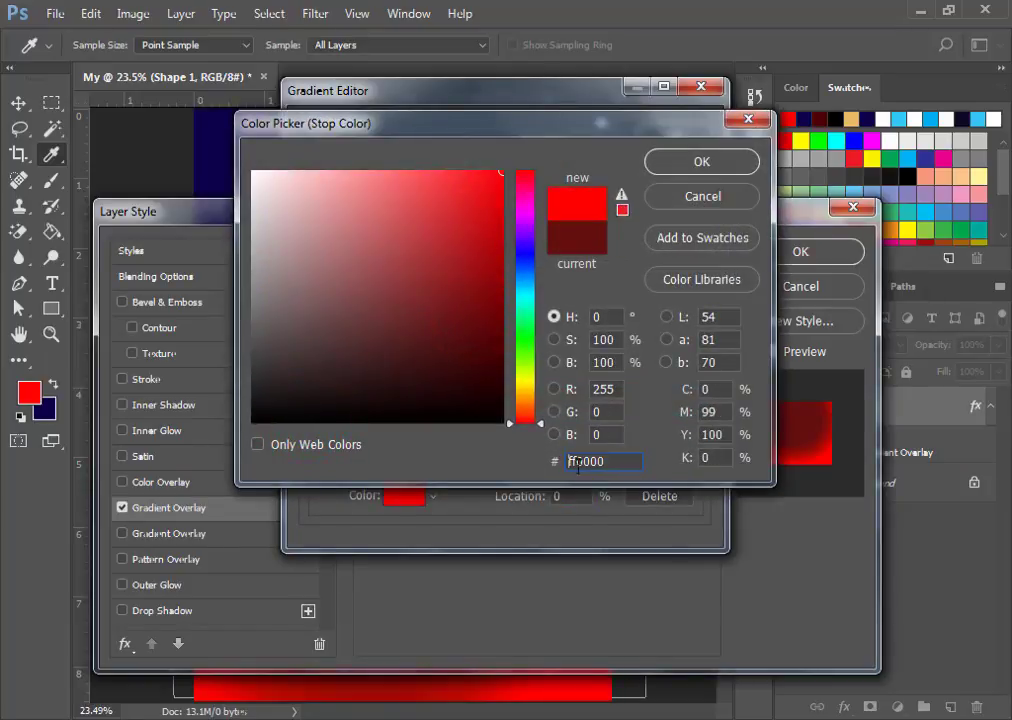
pyautogui.doubleClick(628, 461)
pyautogui.click(686, 166)
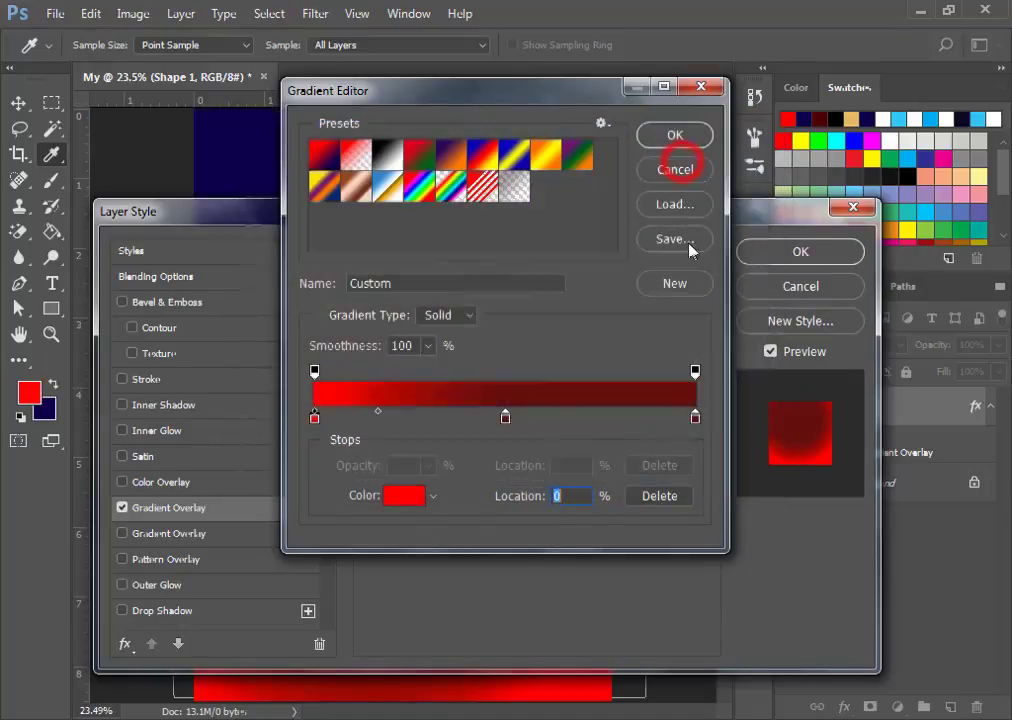
# - Set the gradient's right stop to dark red 640f0f and confirm the gradient
pyautogui.click(693, 421)
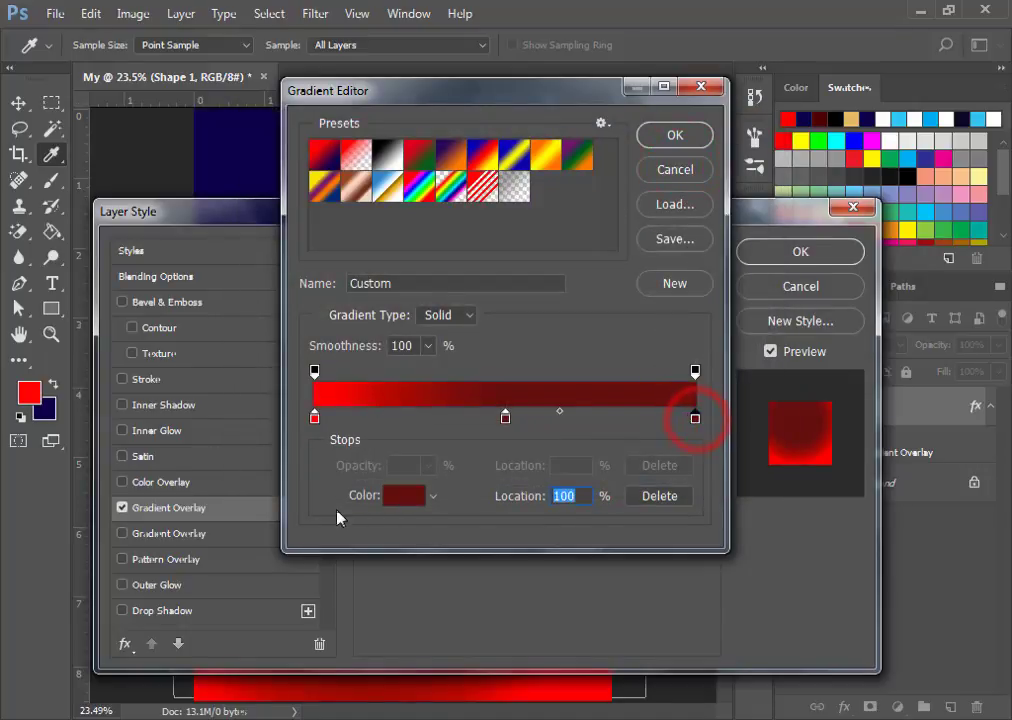
pyautogui.click(398, 500)
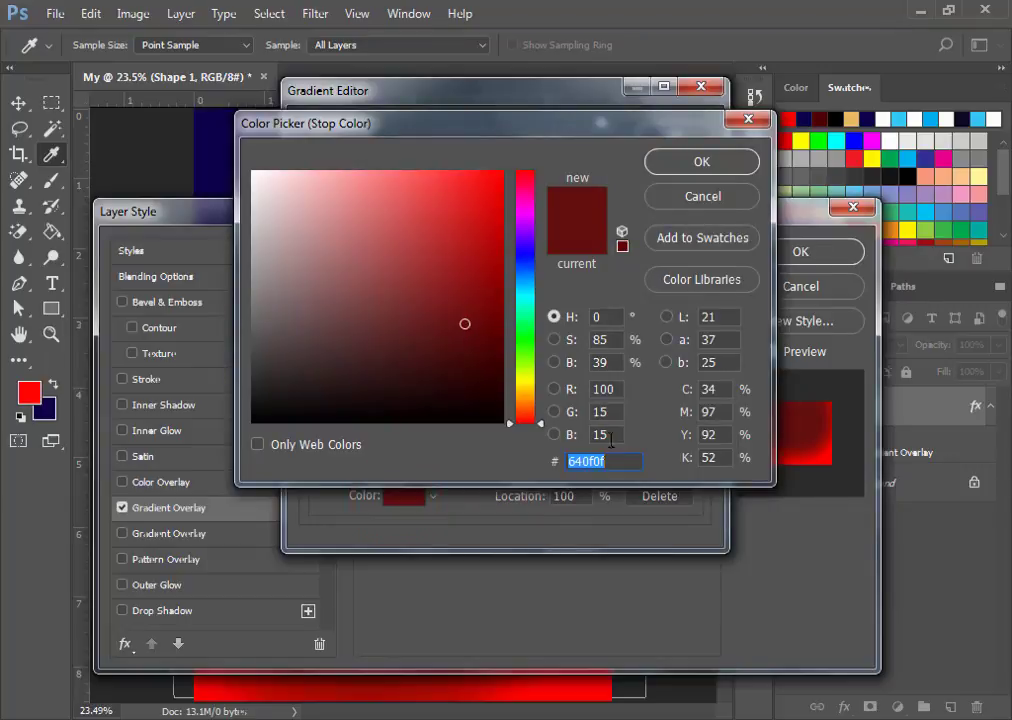
pyautogui.click(742, 162)
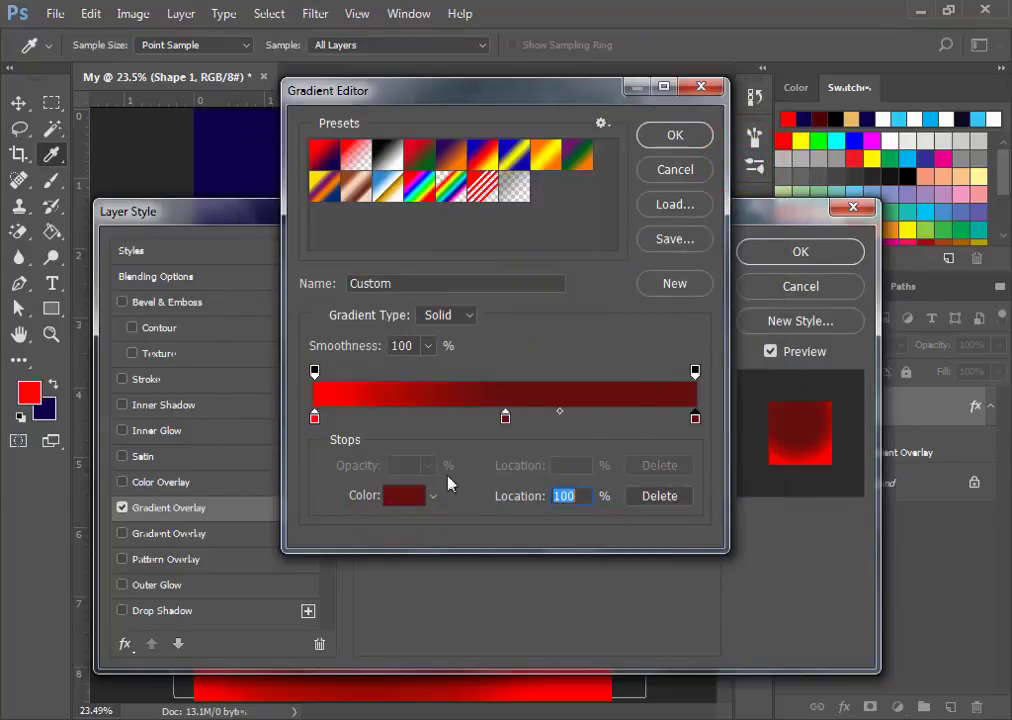
pyautogui.click(690, 136)
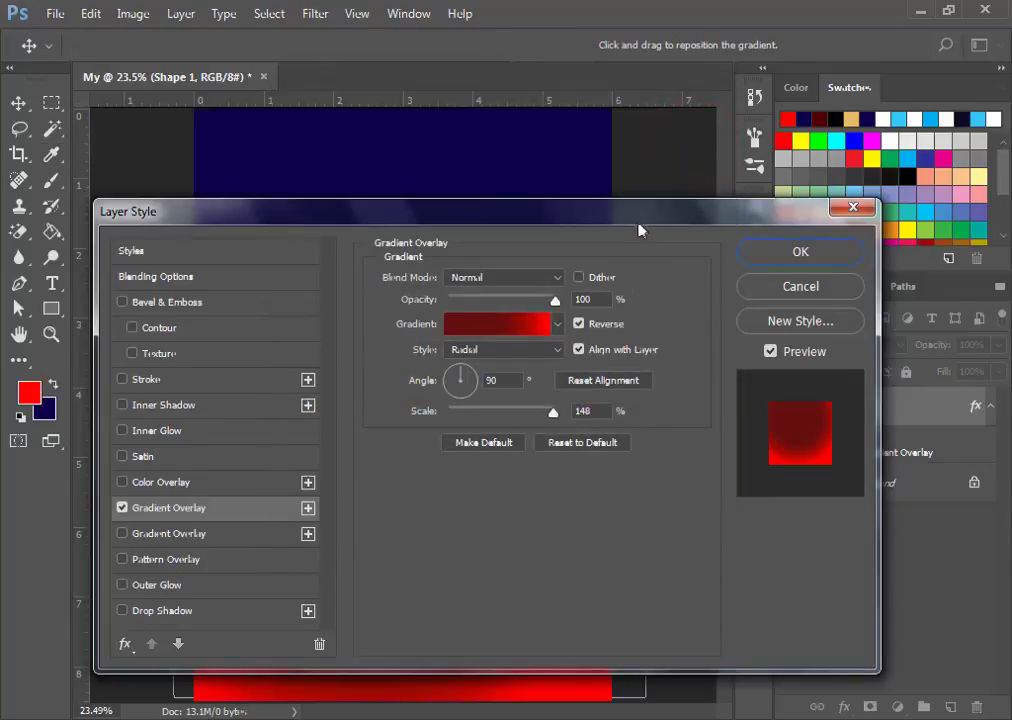
# - Make the wave's gradient Linear and unreversed, dark red at the crests to bright red below
pyautogui.moveTo(640, 222); pyautogui.dragTo(1011, 190)
pyautogui.click(880, 318)
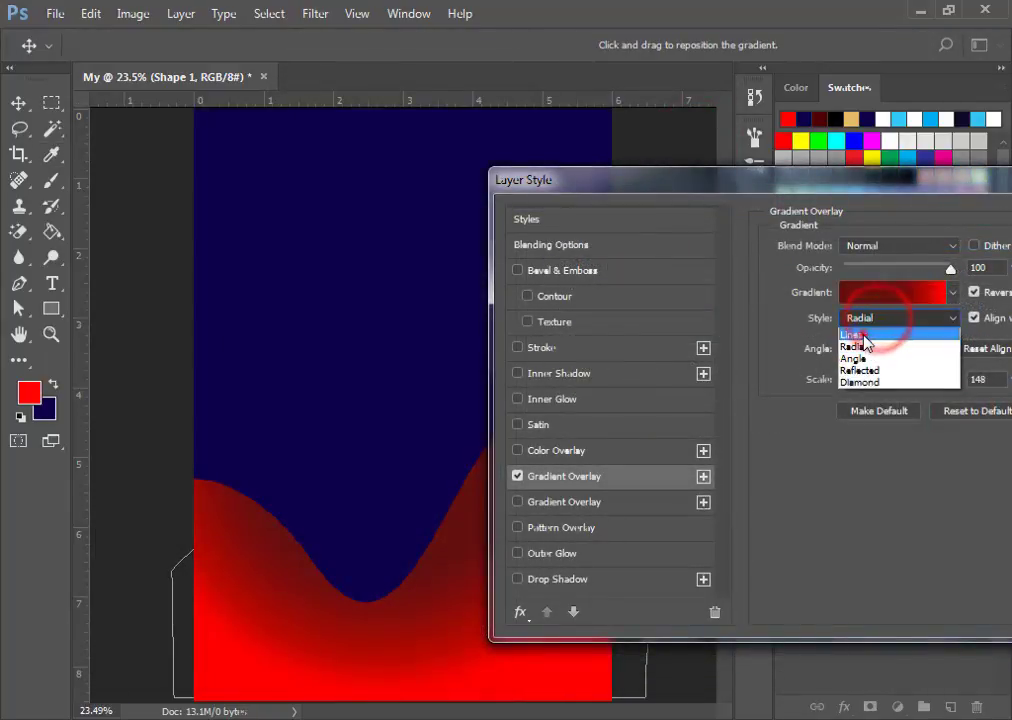
pyautogui.click(860, 335)
pyautogui.click(345, 662)
pyautogui.click(399, 658)
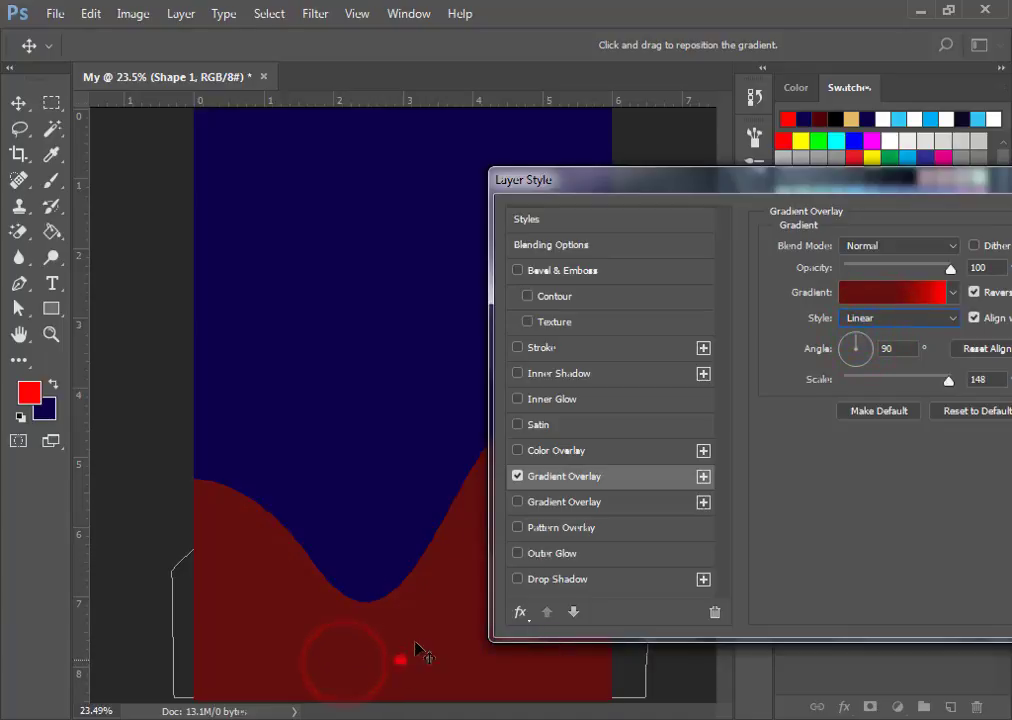
pyautogui.click(428, 628)
pyautogui.click(990, 292)
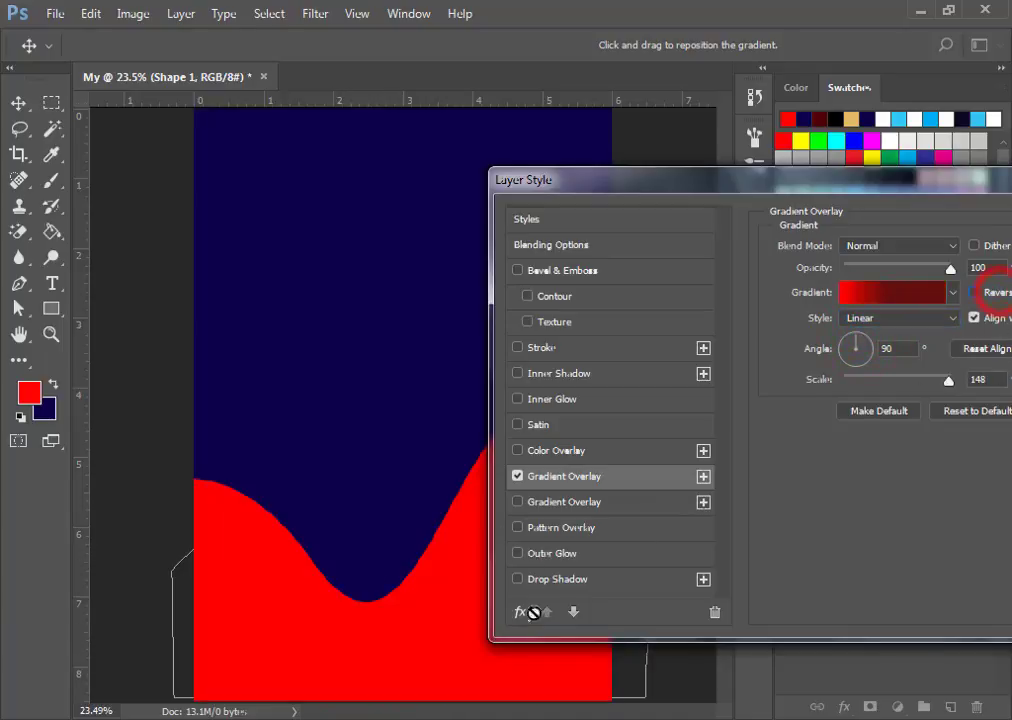
pyautogui.moveTo(437, 621); pyautogui.dragTo(449, 628)
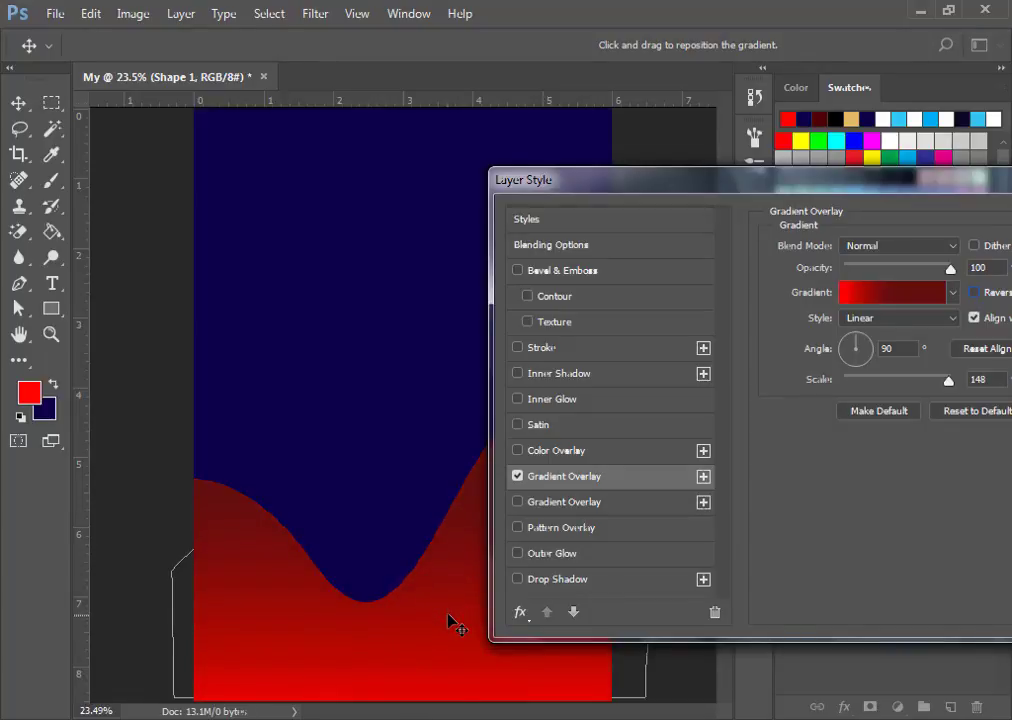
pyautogui.moveTo(958, 193); pyautogui.dragTo(703, 205)
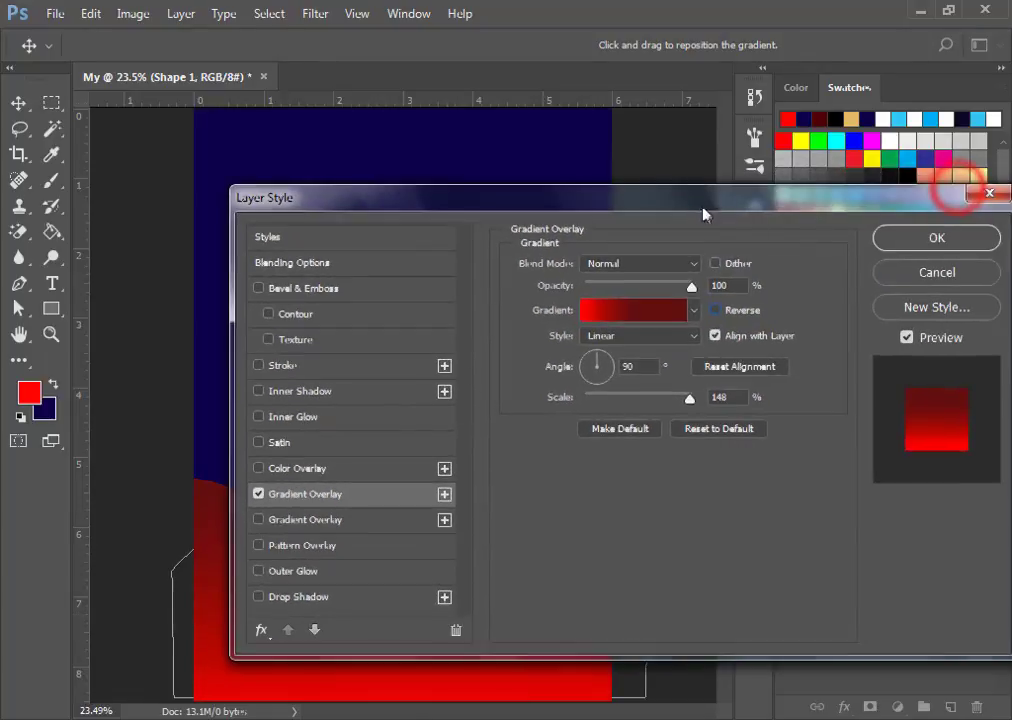
pyautogui.click(893, 240)
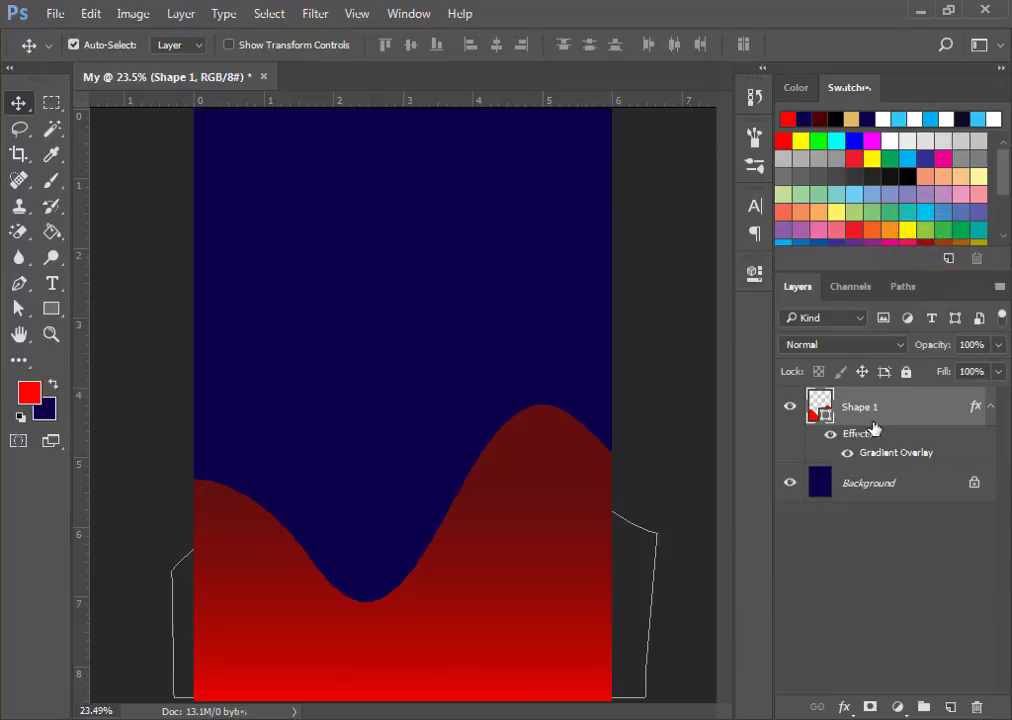
# - Duplicate Shape 1 as Shape 1 copy and bring up the copy's Layer Style dialog
pyautogui.moveTo(944, 411); pyautogui.dragTo(890, 545)
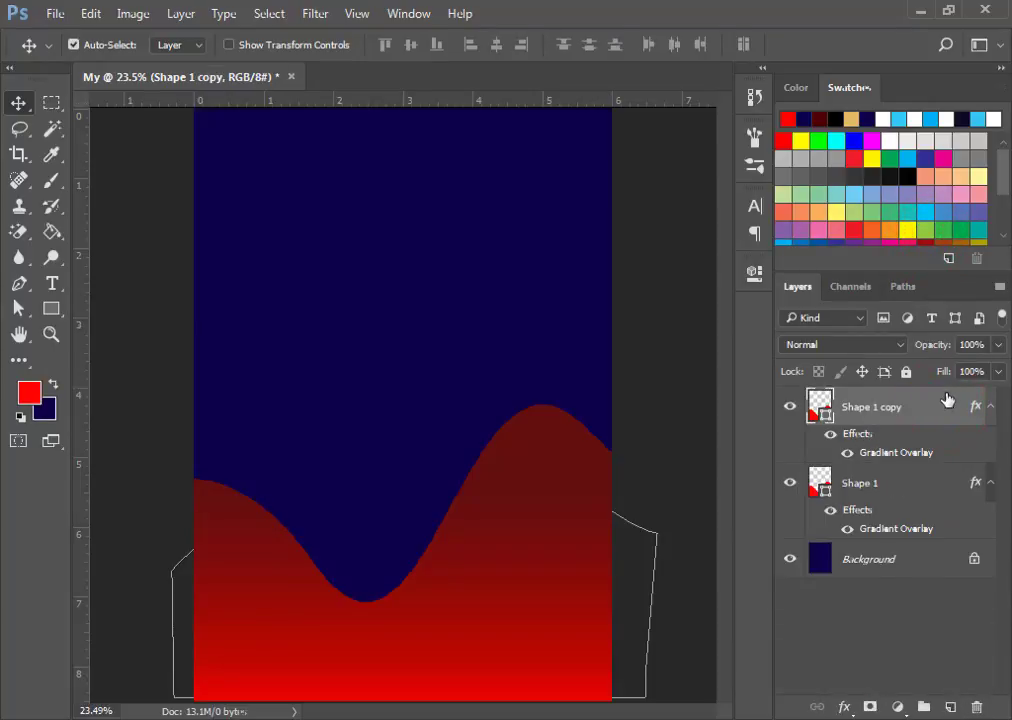
pyautogui.rightClick(946, 412)
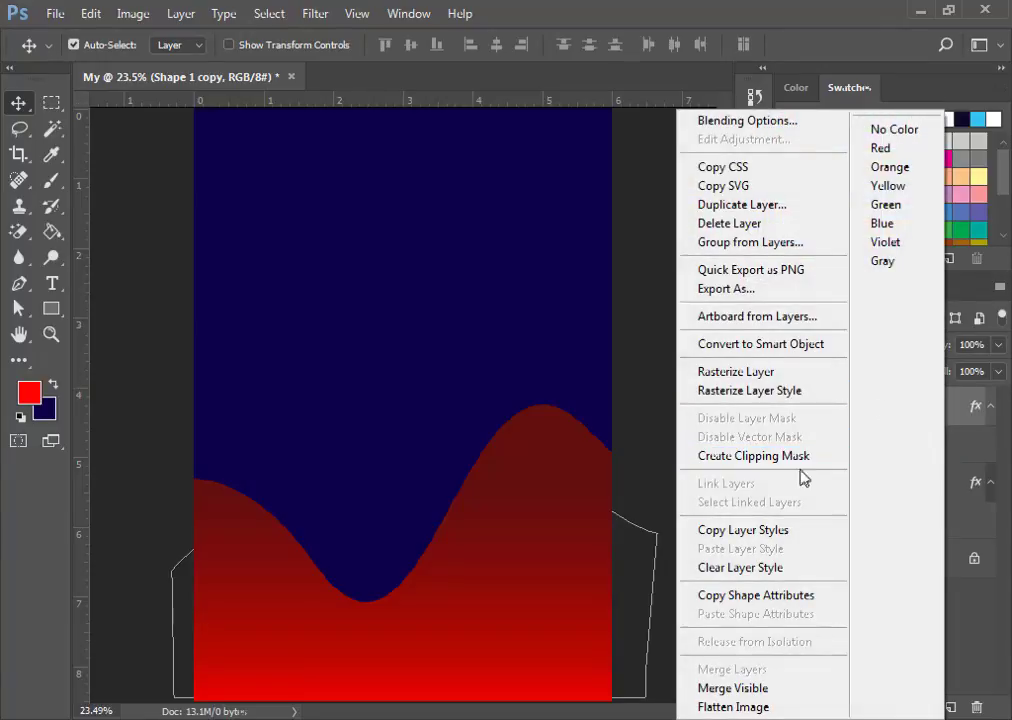
pyautogui.click(944, 418)
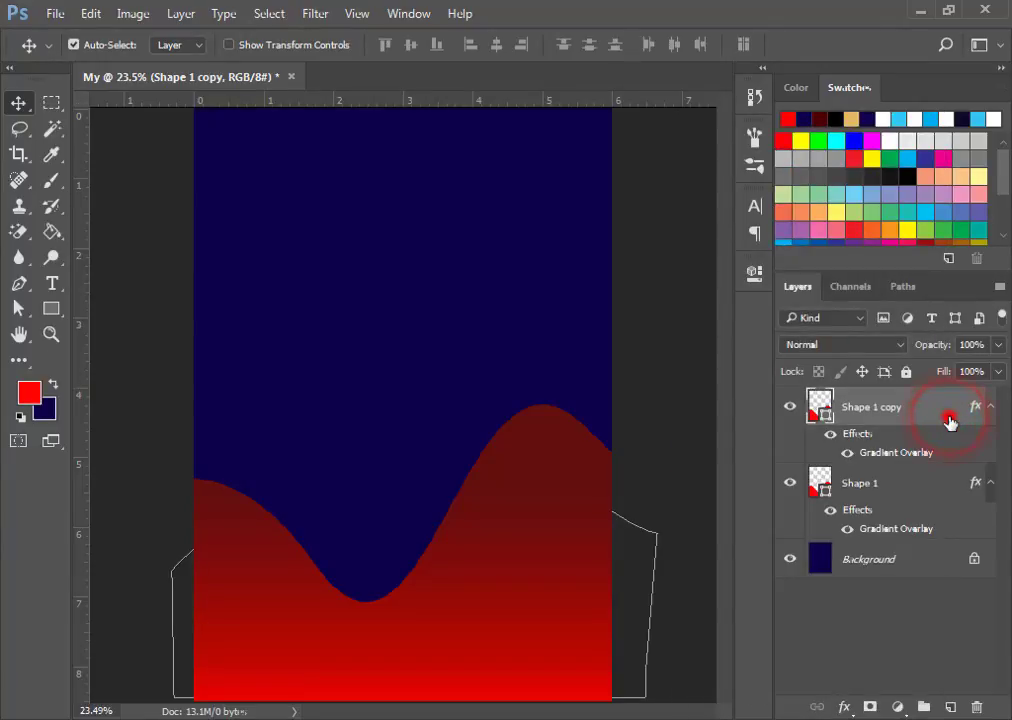
pyautogui.doubleClick(949, 420)
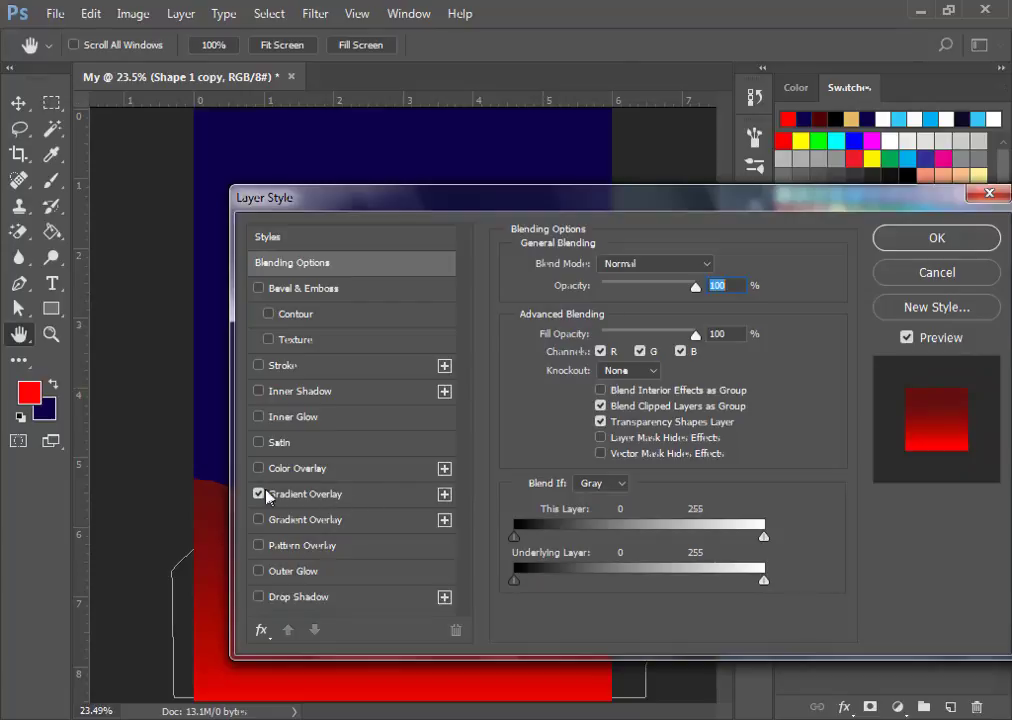
# - Replace the copy's gradient with a solid dark red 3b0202 Color Overlay
pyautogui.click(258, 494)
pyautogui.click(258, 468)
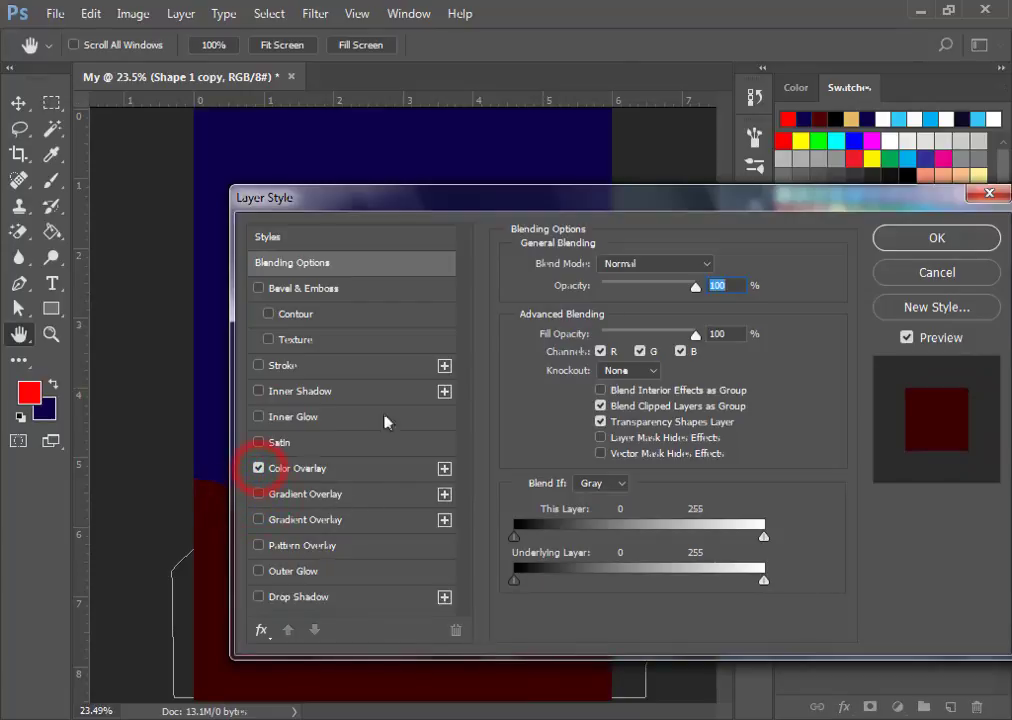
pyautogui.click(355, 470)
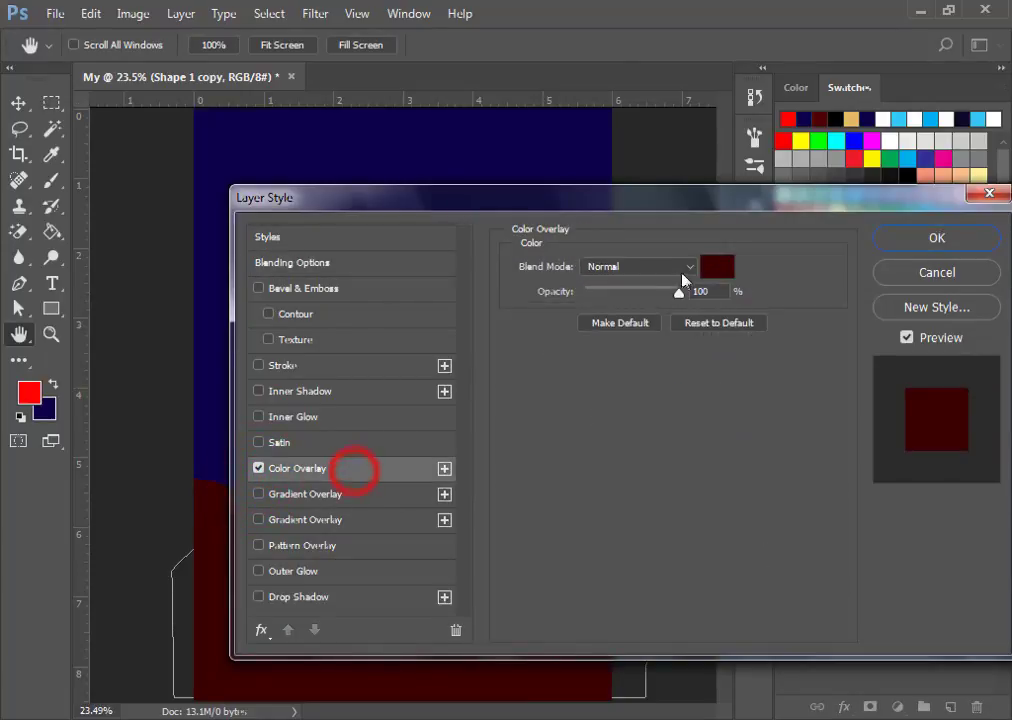
pyautogui.click(712, 266)
pyautogui.click(628, 454)
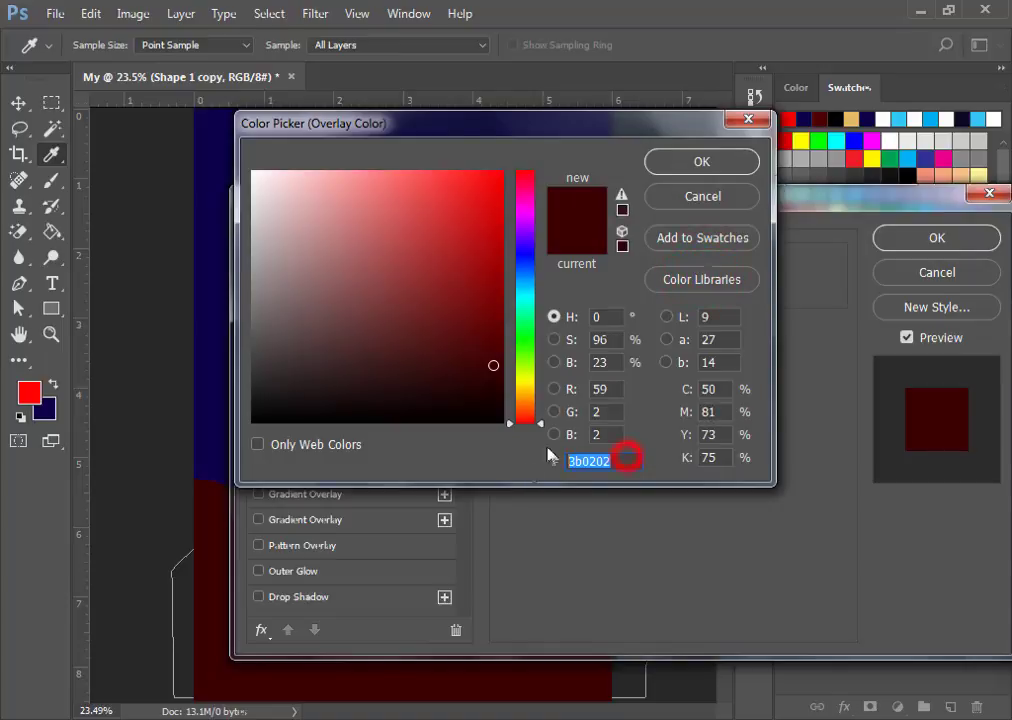
pyautogui.click(736, 176)
pyautogui.click(928, 236)
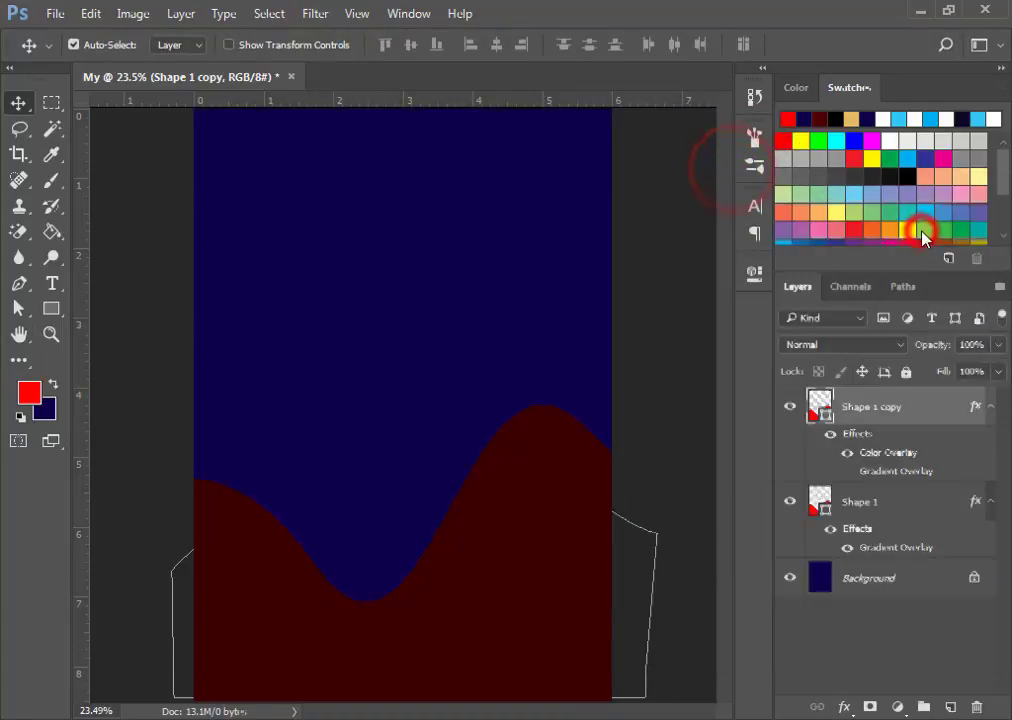
# - Move Shape 1 copy beneath Shape 1 and collapse both layers' effects lists
pyautogui.doubleClick(934, 410)
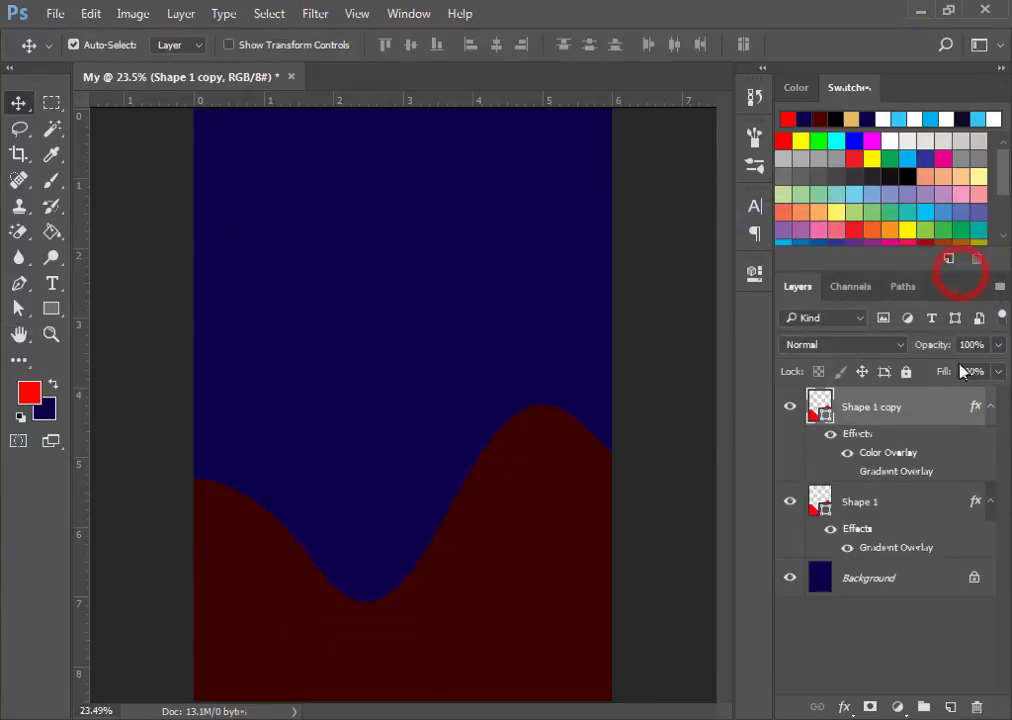
pyautogui.moveTo(933, 409); pyautogui.dragTo(930, 527)
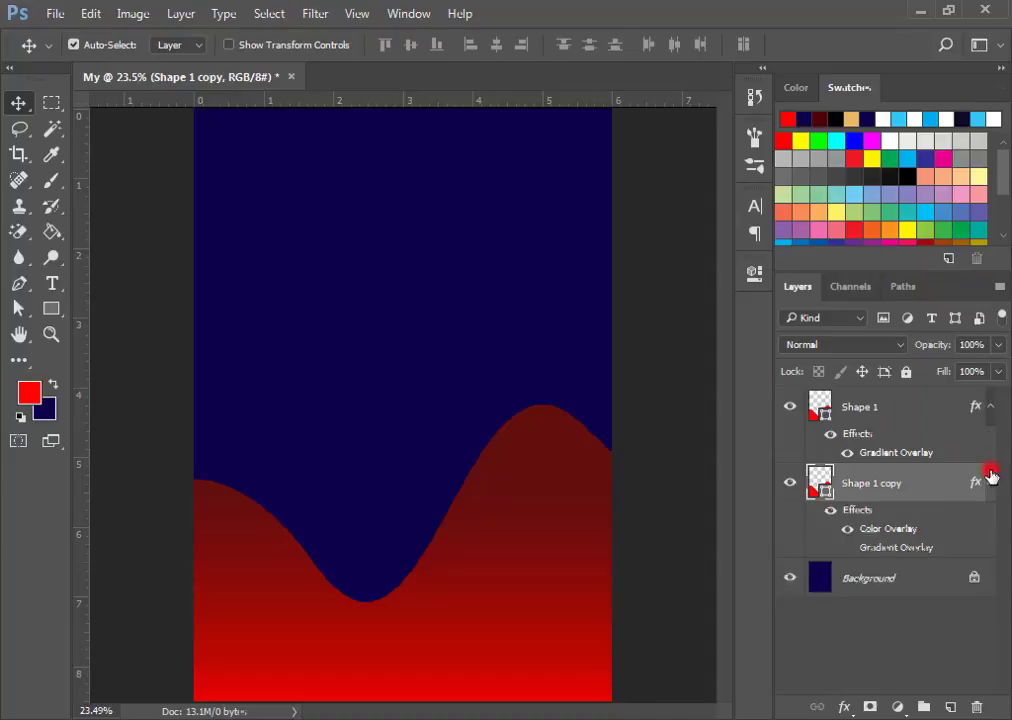
pyautogui.click(990, 476)
pyautogui.click(990, 406)
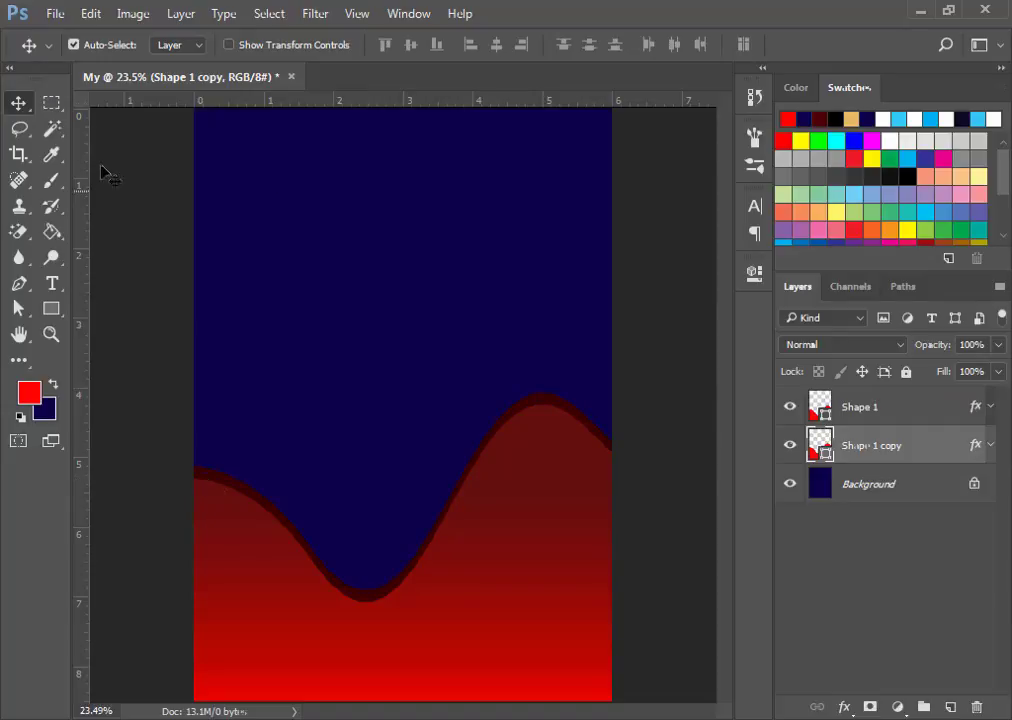
# - Unlock Background as Layer 0 and add a soft radial Gradient Overlay, making it lavender-grey
pyautogui.doubleClick(914, 478)
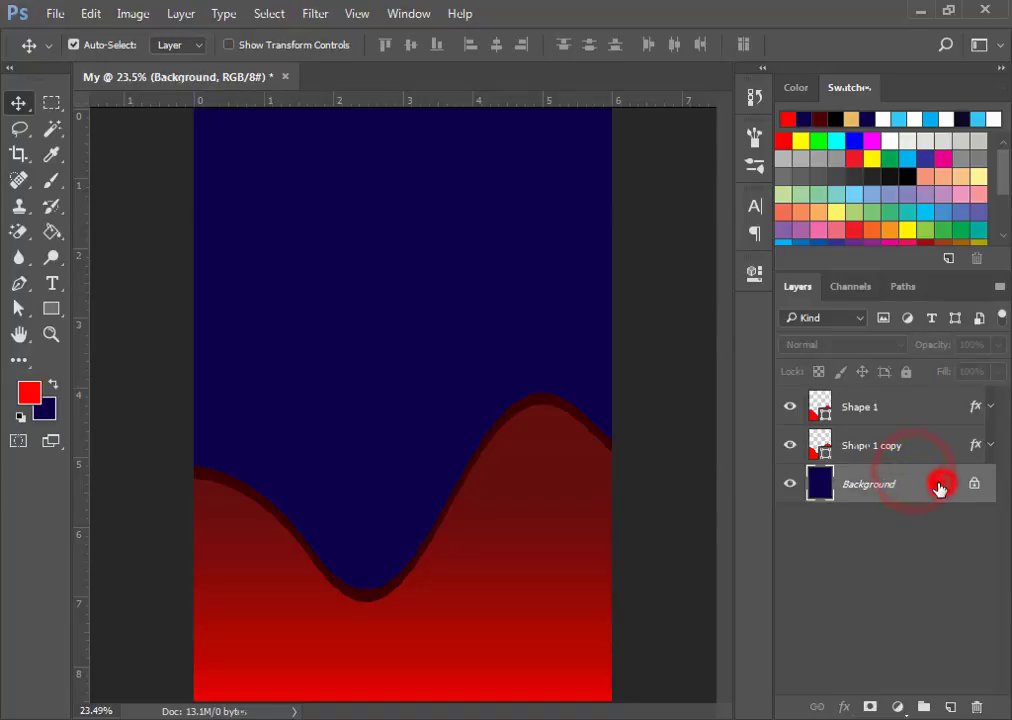
pyautogui.click(670, 240)
pyautogui.doubleClick(942, 474)
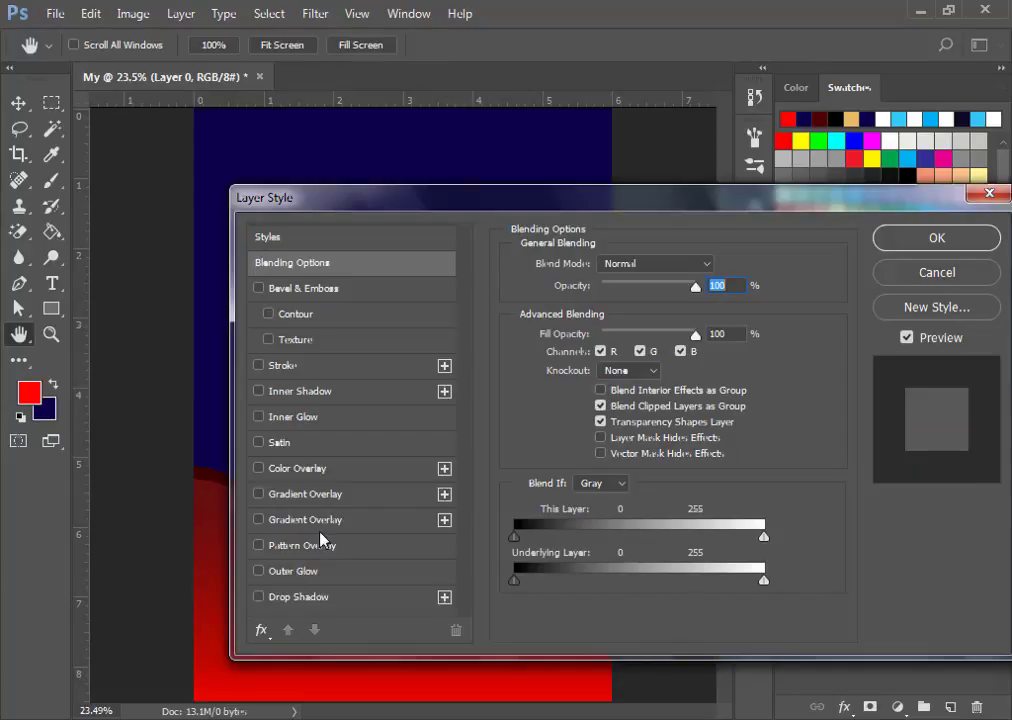
pyautogui.click(318, 520)
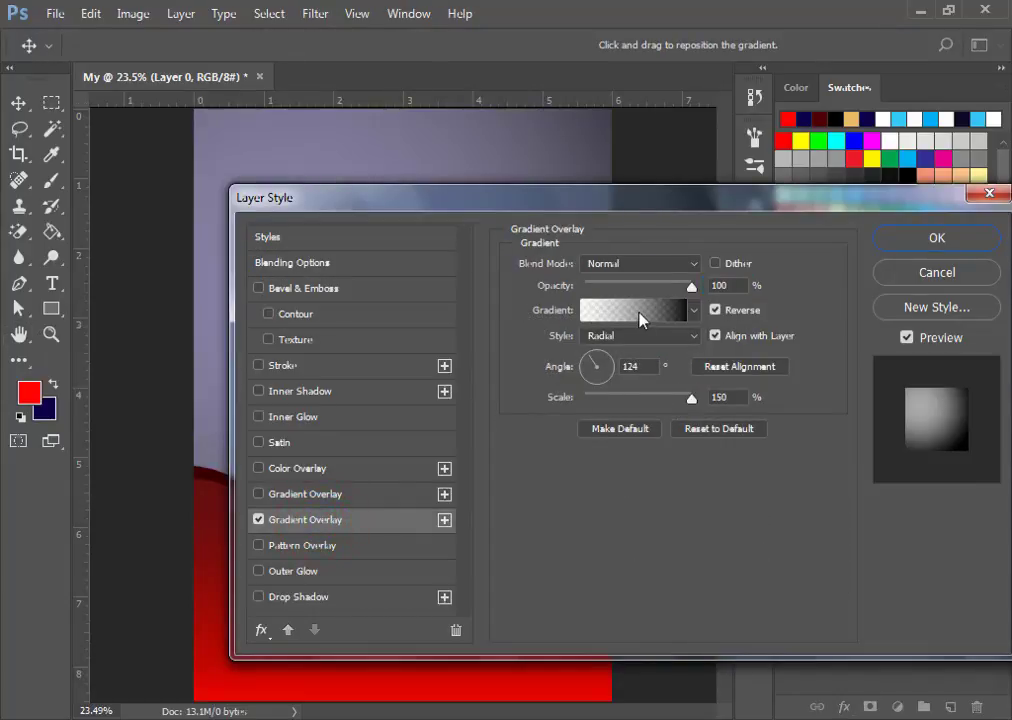
pyautogui.click(636, 310)
pyautogui.click(315, 418)
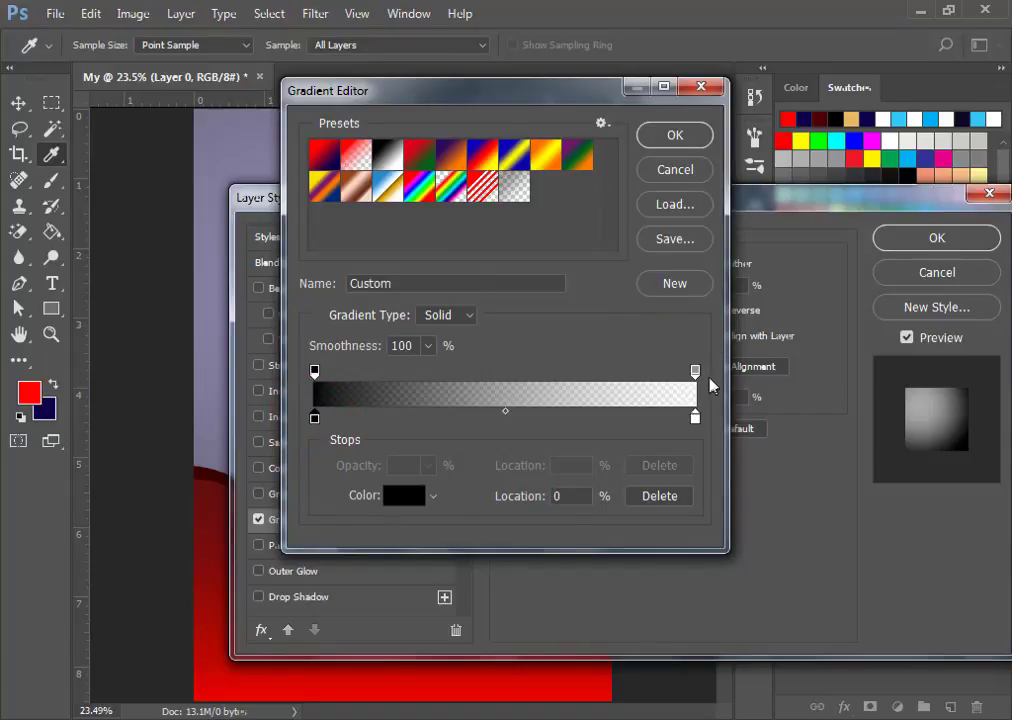
pyautogui.click(695, 418)
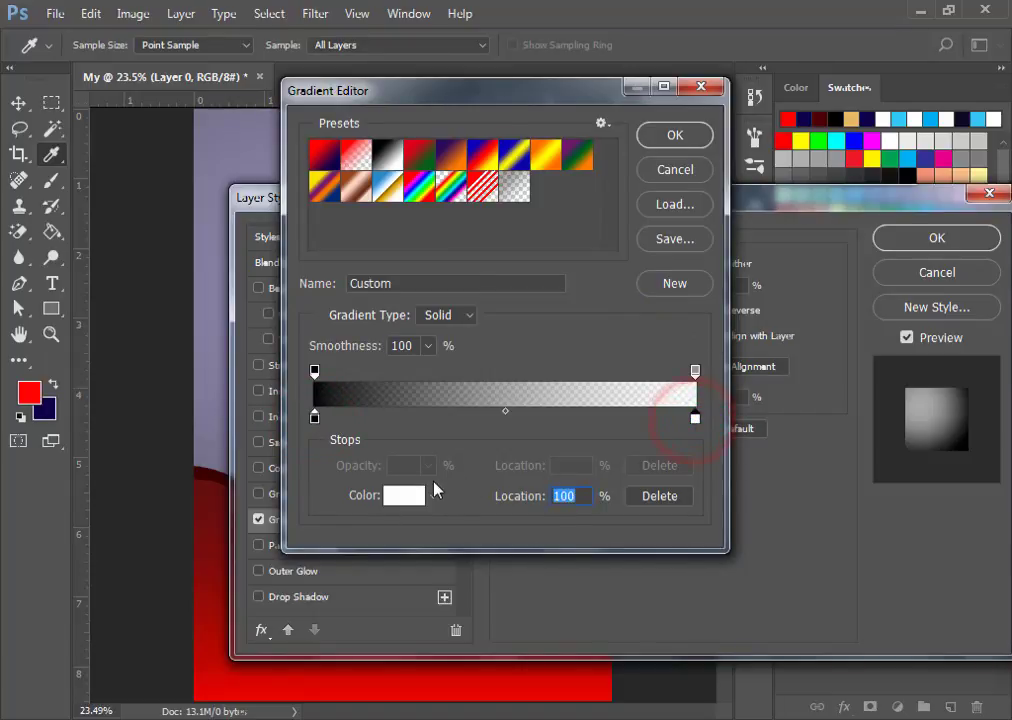
pyautogui.click(675, 136)
pyautogui.click(910, 235)
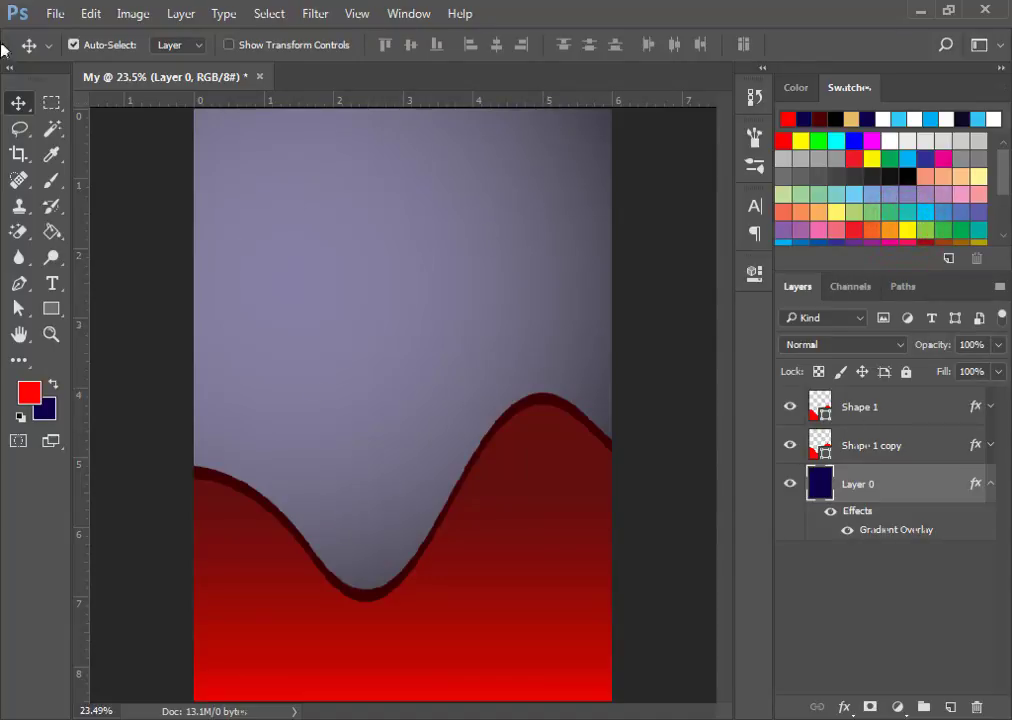
# - Draw Shape 2, a closed red curved band across the top of the page
pyautogui.click(14, 282)
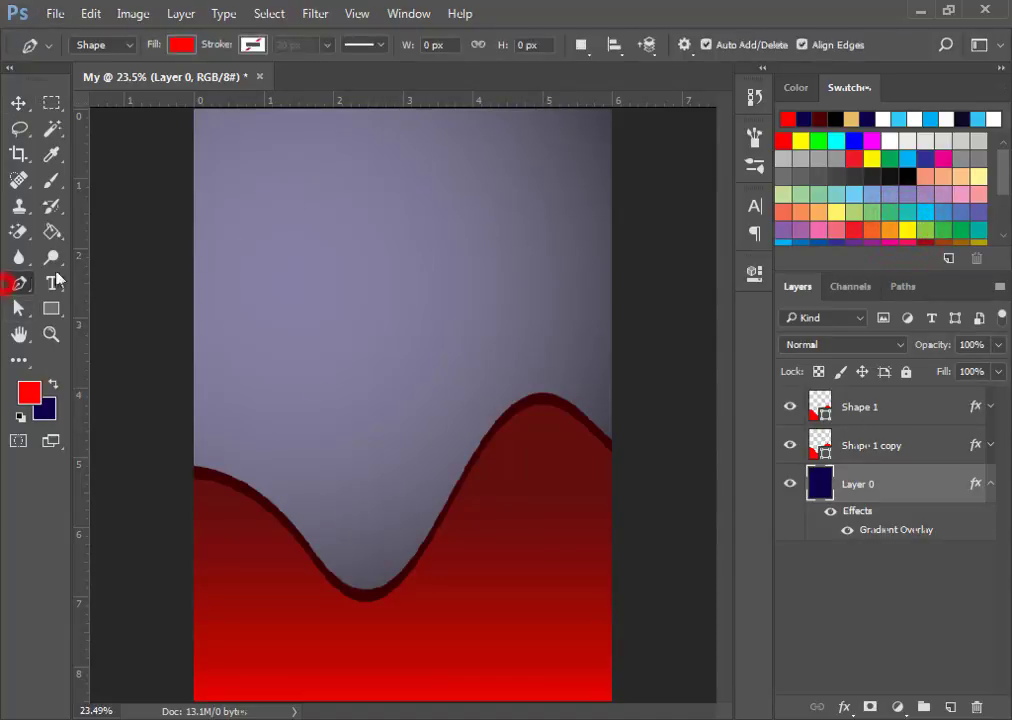
pyautogui.click(156, 190)
pyautogui.moveTo(678, 146)
pyautogui.mouseDown()
pyautogui.moveTo(800, 208)
pyautogui.moveTo(818, 205)
pyautogui.mouseUp()
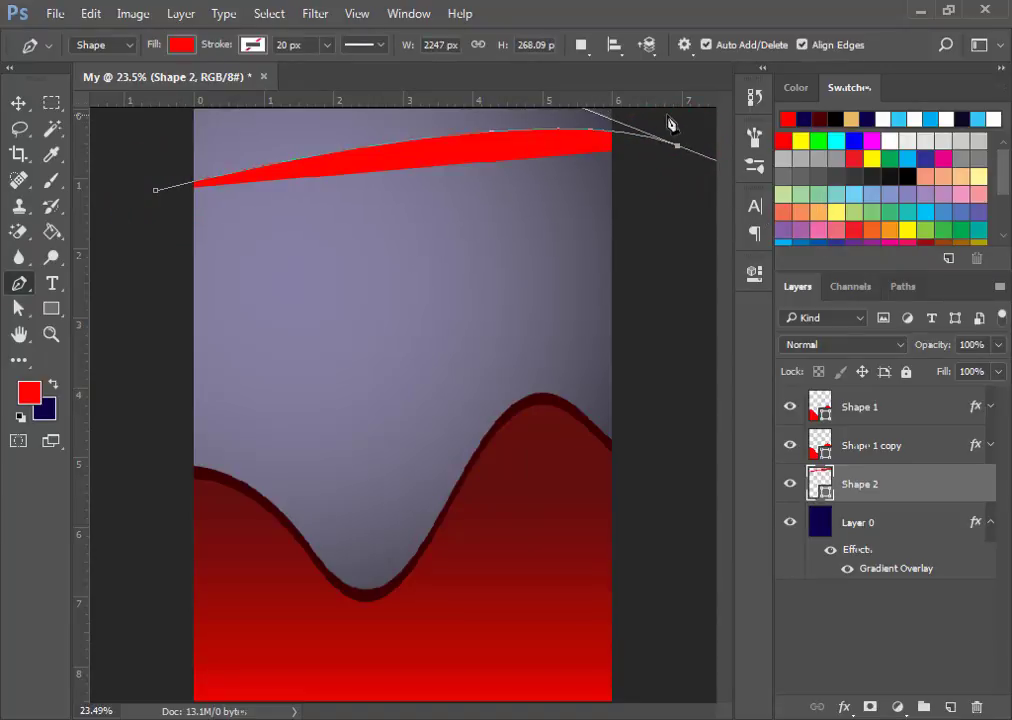
pyautogui.click(667, 115)
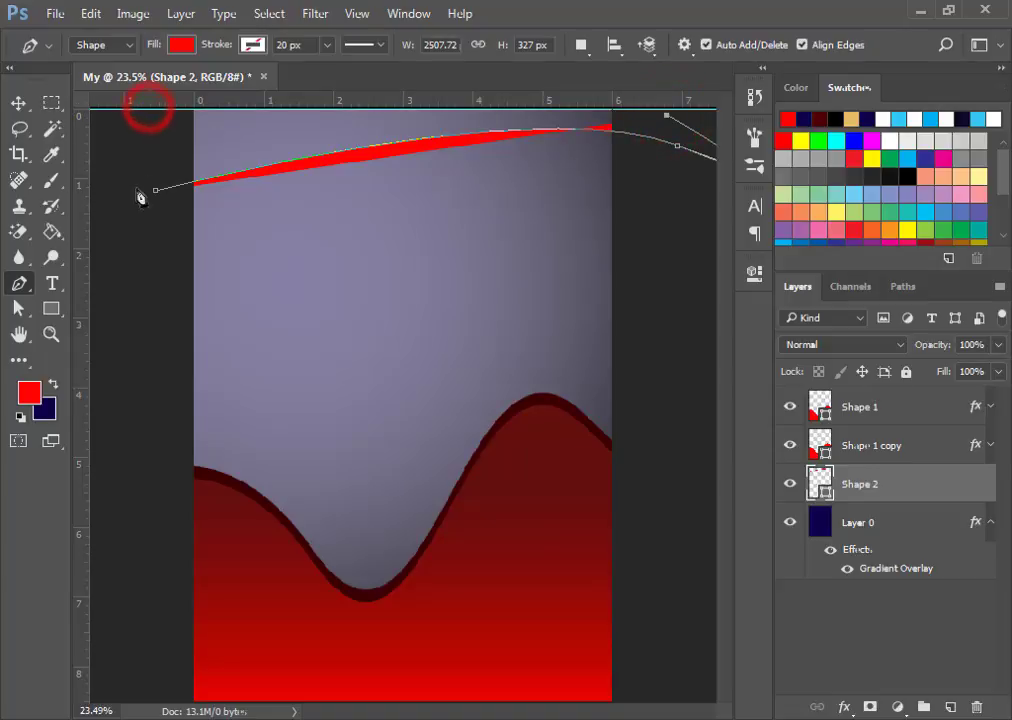
pyautogui.click(146, 115)
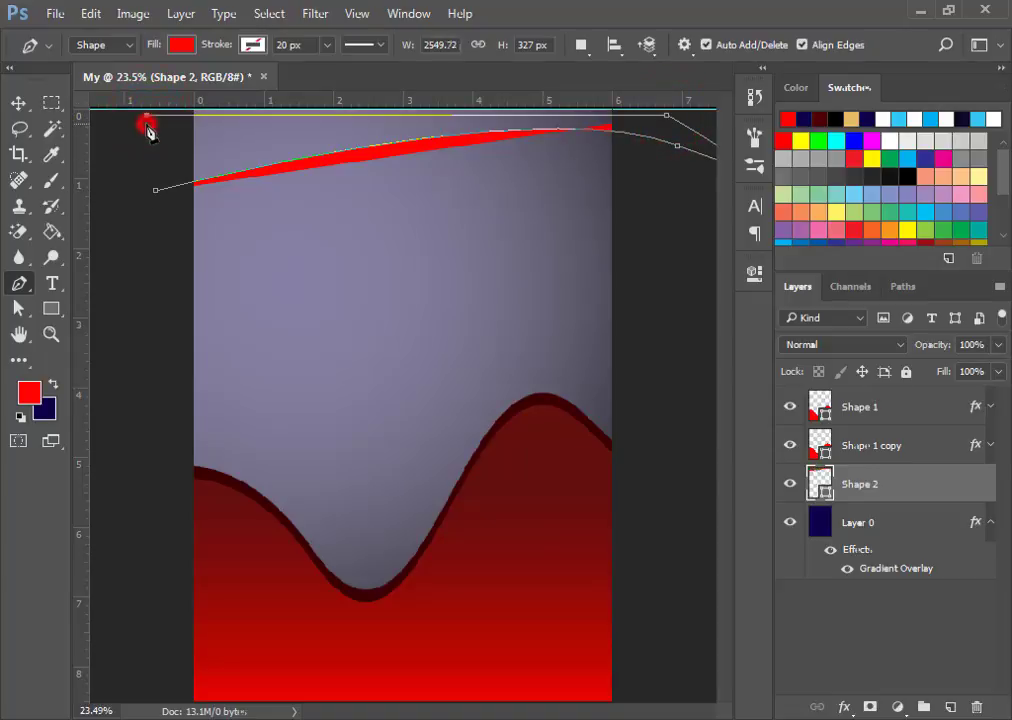
pyautogui.click(155, 190)
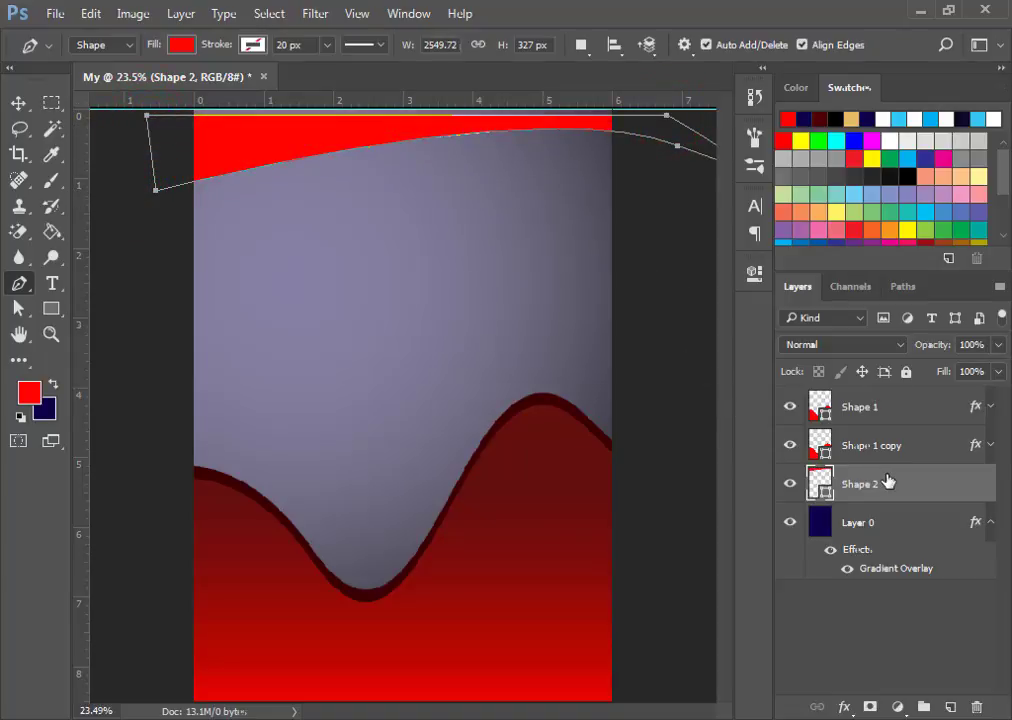
# - Nudge and resize the red top band, then duplicate it as Shape 2 copy
pyautogui.click(14, 103)
pyautogui.click(366, 262)
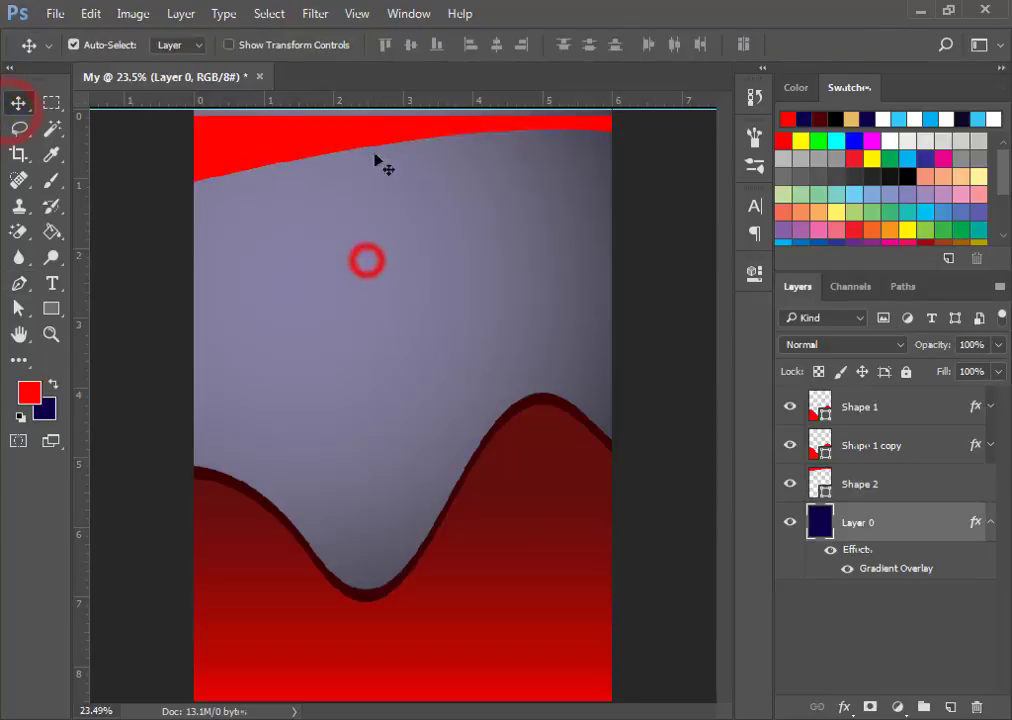
pyautogui.moveTo(357, 139); pyautogui.dragTo(357, 133)
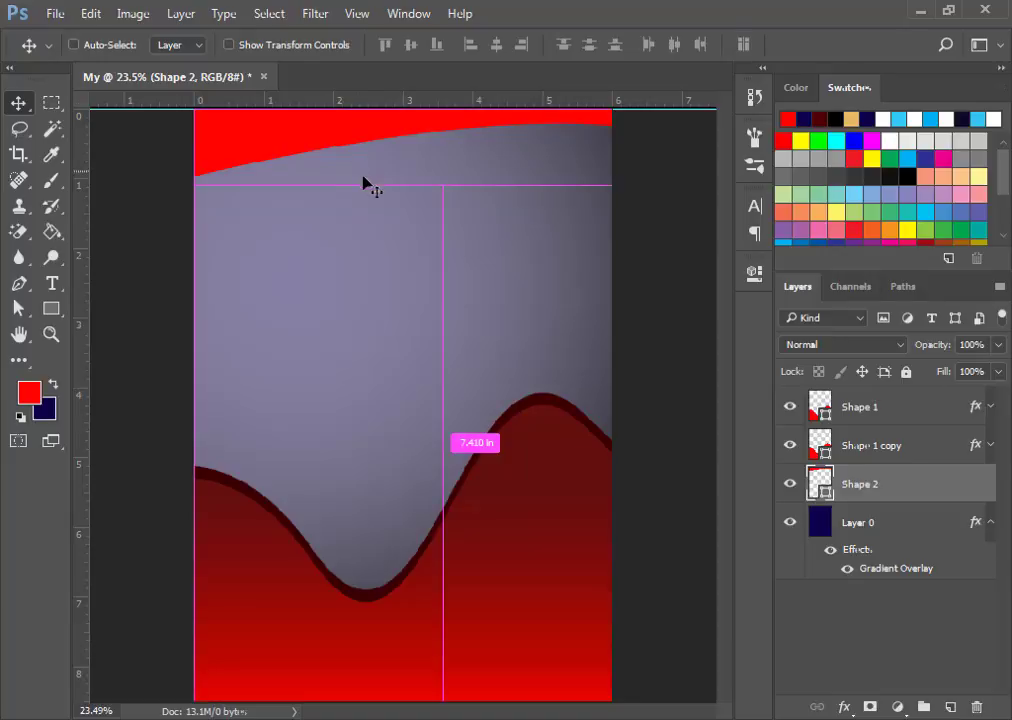
pyautogui.hotkey('ctrl', 't')
pyautogui.moveTo(443, 185)
pyautogui.mouseDown()
pyautogui.moveTo(440, 220)
pyautogui.moveTo(436, 184)
pyautogui.mouseUp()
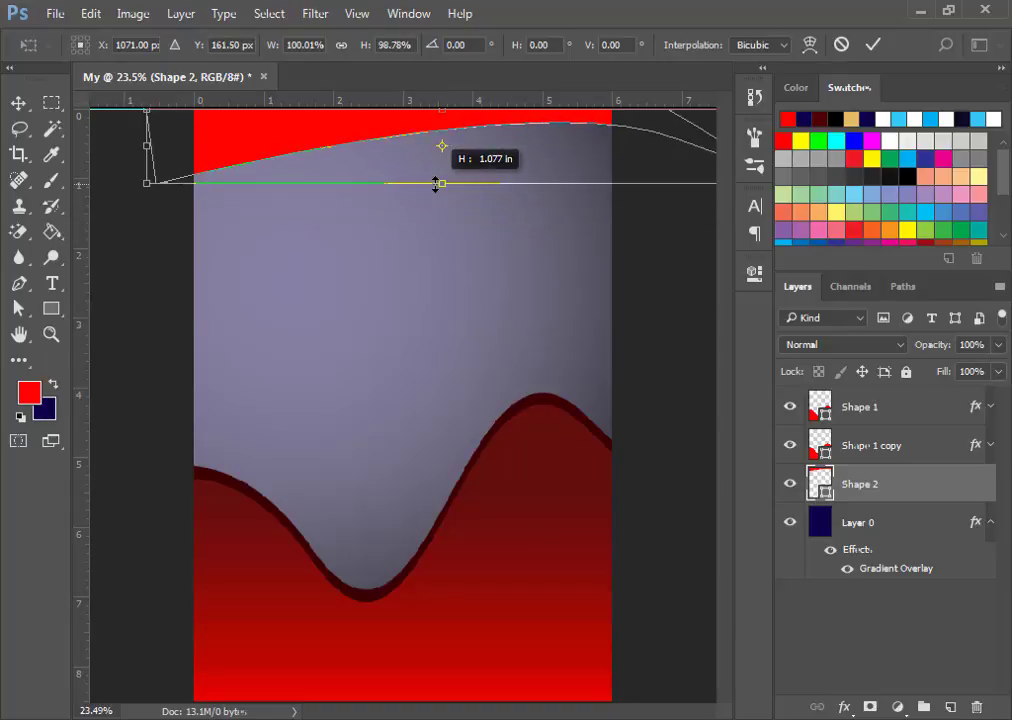
pyautogui.press('Return')
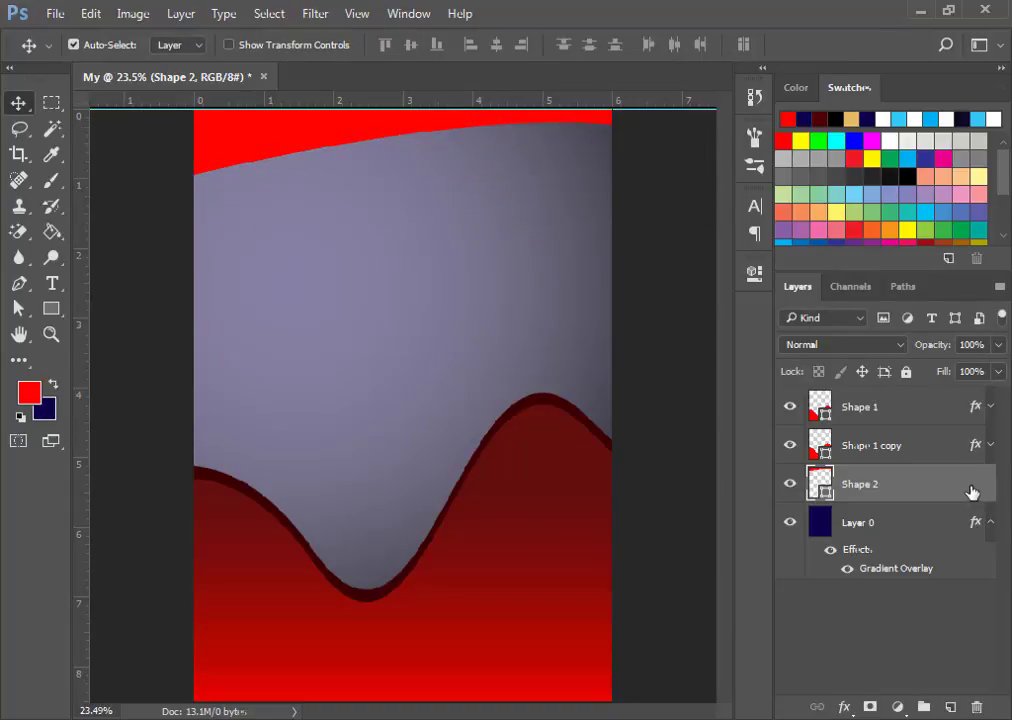
pyautogui.moveTo(971, 491); pyautogui.dragTo(950, 706)
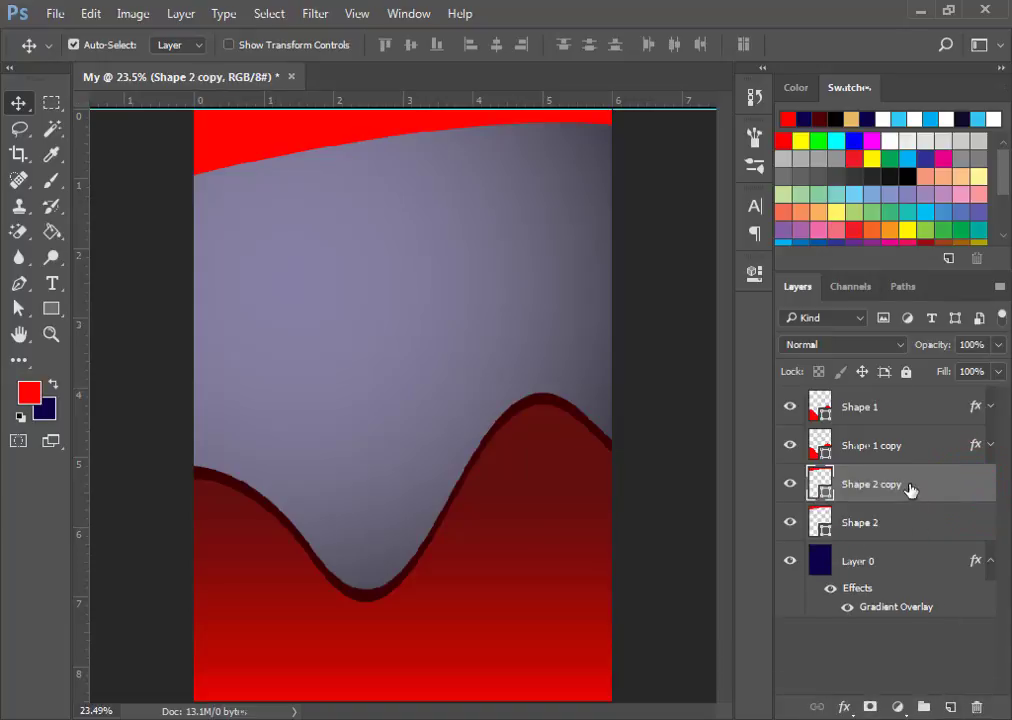
# - Tint Shape 2 copy with a dark red Color Overlay and move it beneath Shape 2
pyautogui.doubleClick(910, 488)
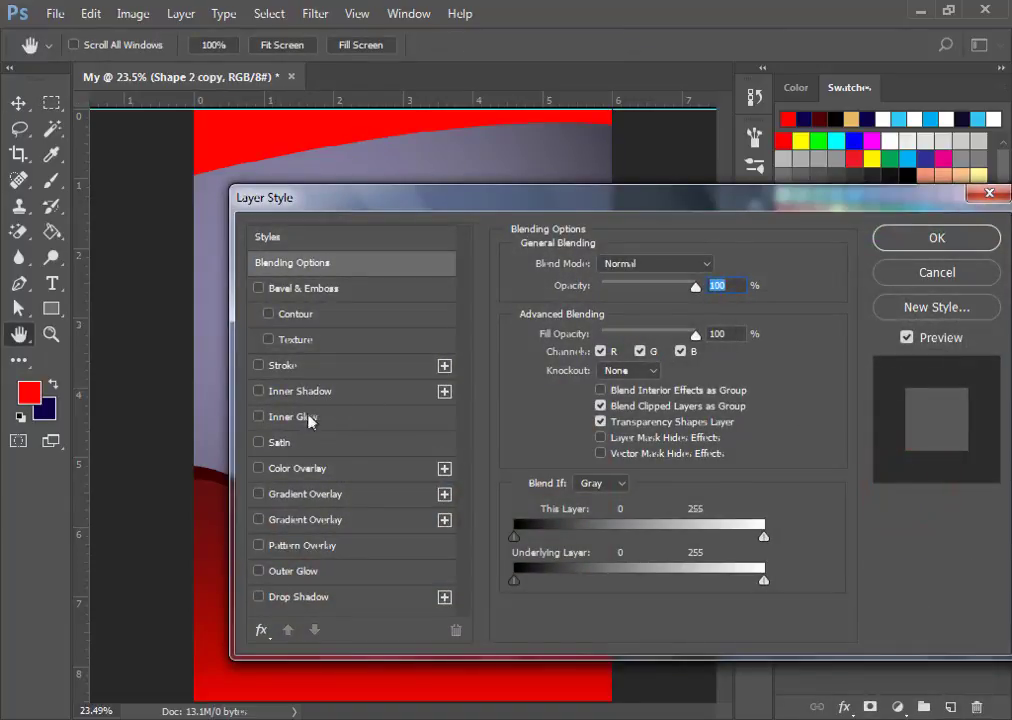
pyautogui.click(289, 469)
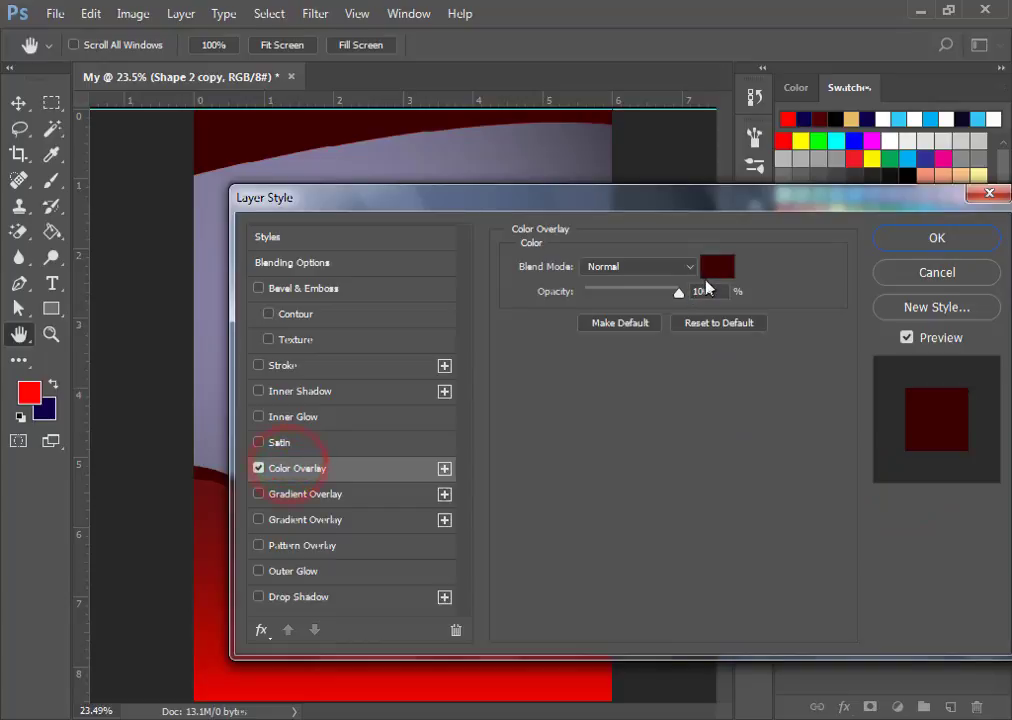
pyautogui.click(882, 238)
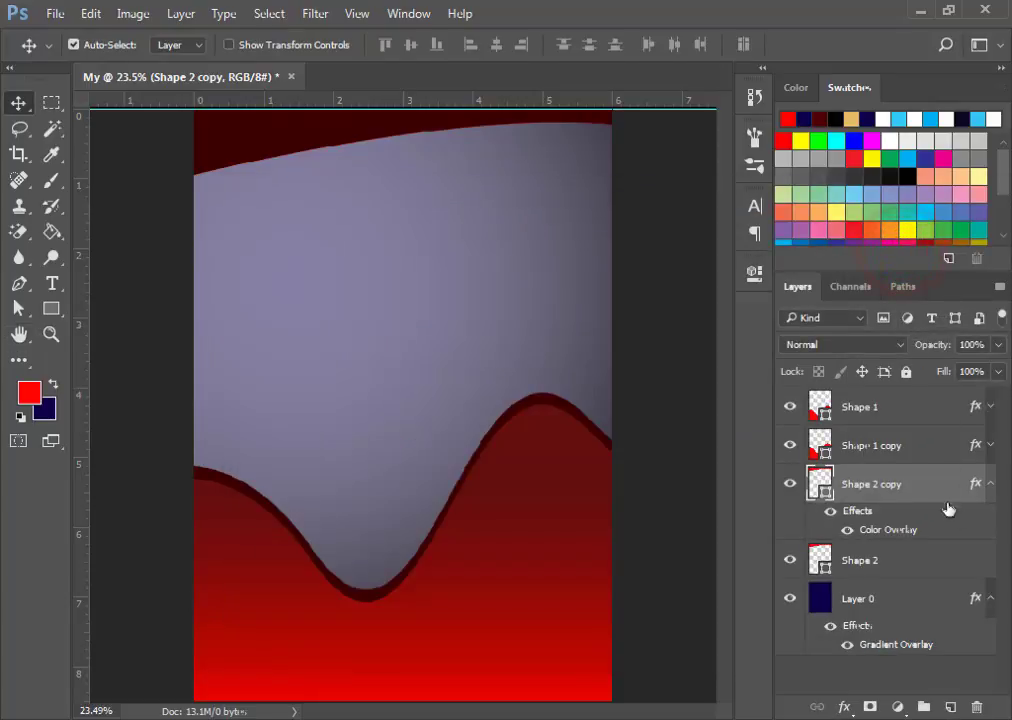
pyautogui.click(983, 484)
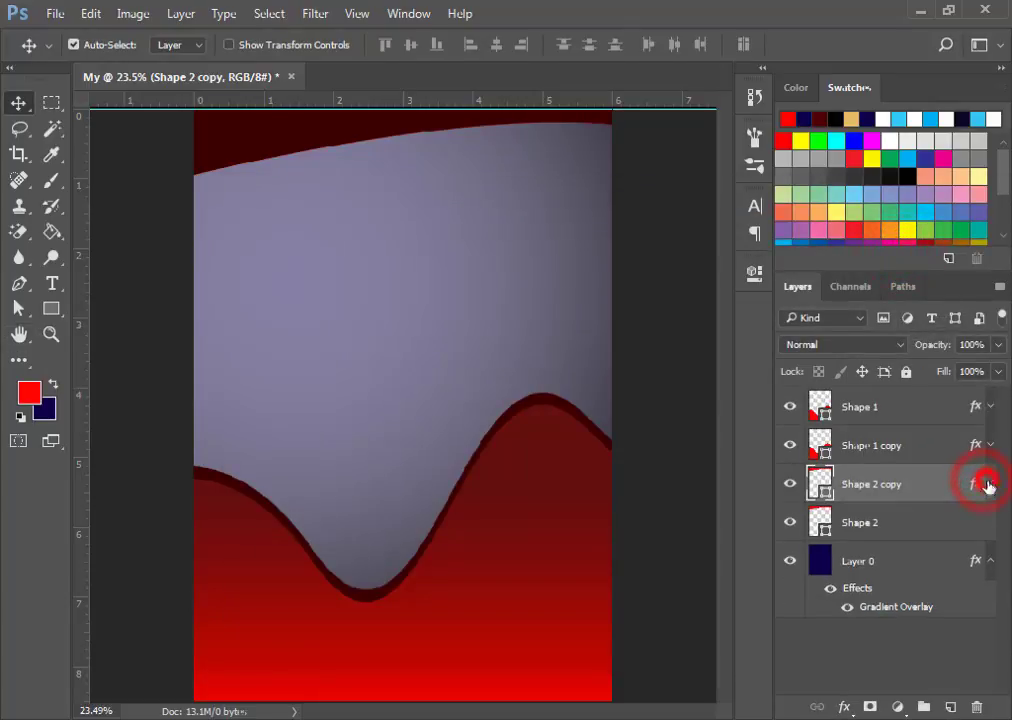
pyautogui.moveTo(942, 484); pyautogui.dragTo(925, 540)
# - Give Shape 2 a red Gradient Overlay layer style
pyautogui.doubleClick(933, 494)
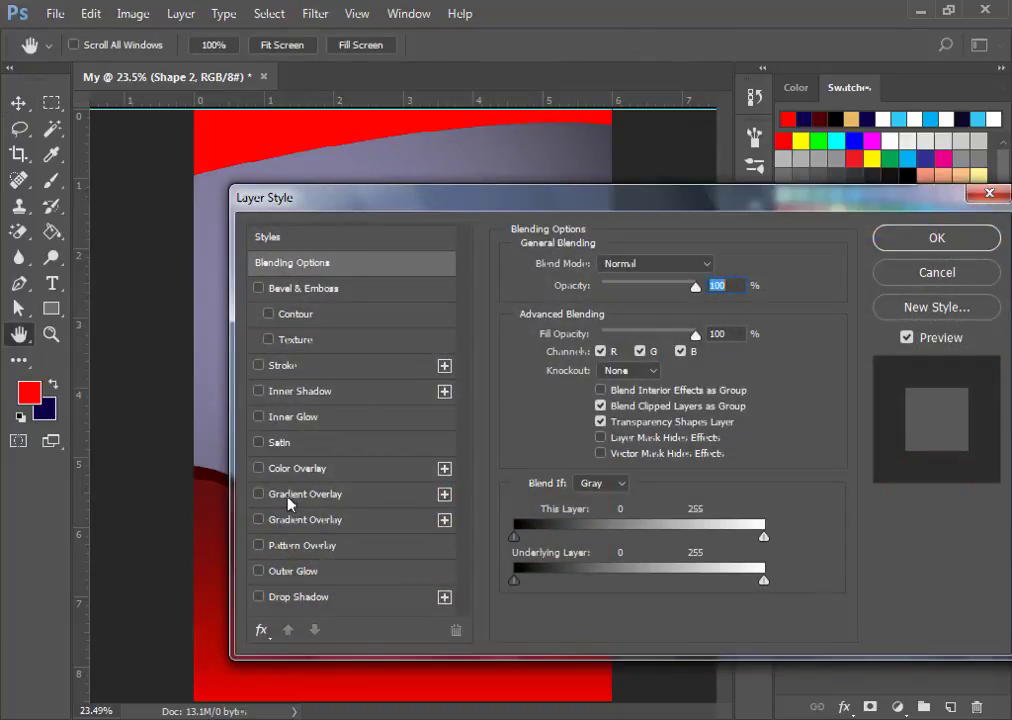
pyautogui.click(287, 498)
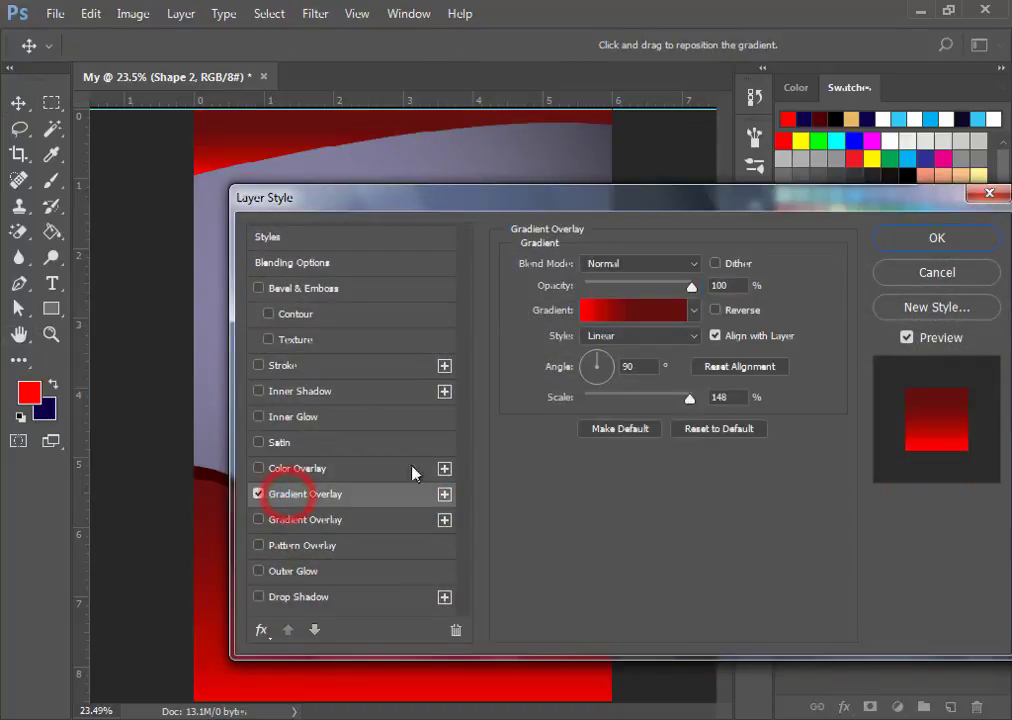
pyautogui.click(913, 253)
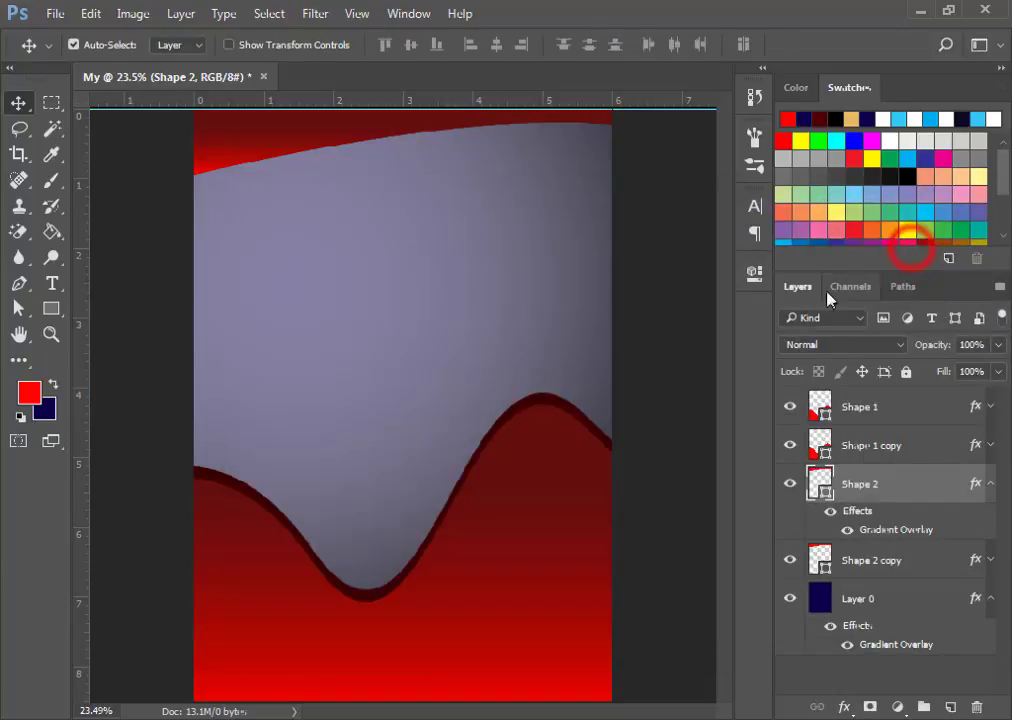
# - Reverse Shape 2's linear gradient at 90° and 148% scale, positioned within the top red band
pyautogui.doubleClick(949, 496)
pyautogui.click(372, 494)
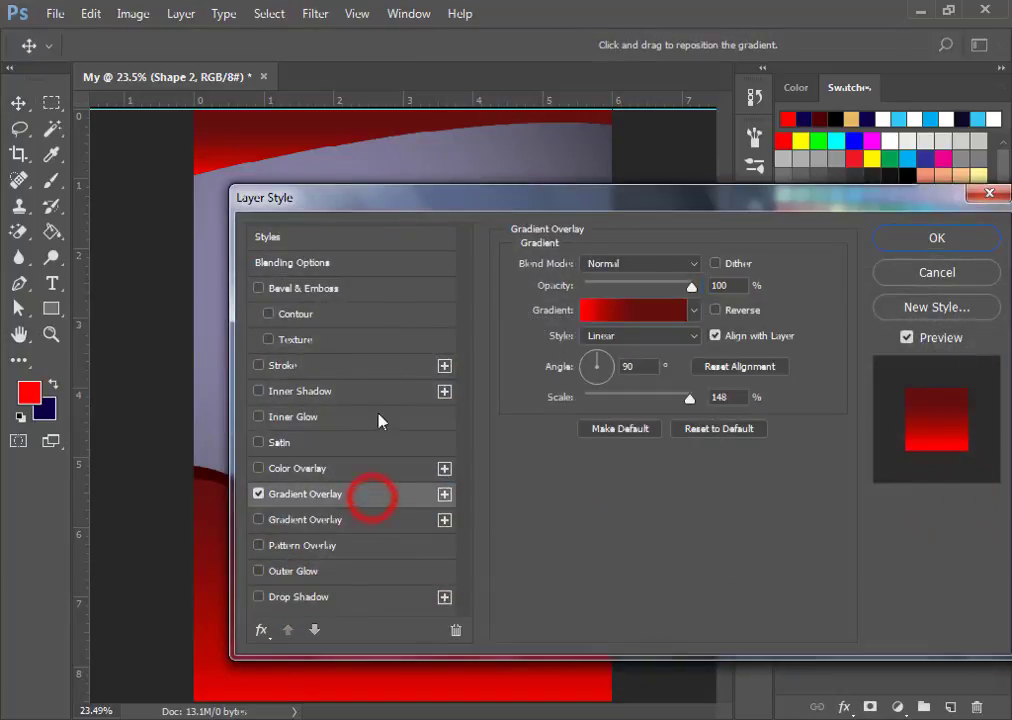
pyautogui.moveTo(269, 155)
pyautogui.mouseDown()
pyautogui.moveTo(276, 105)
pyautogui.moveTo(264, 142)
pyautogui.moveTo(299, 184)
pyautogui.mouseUp()
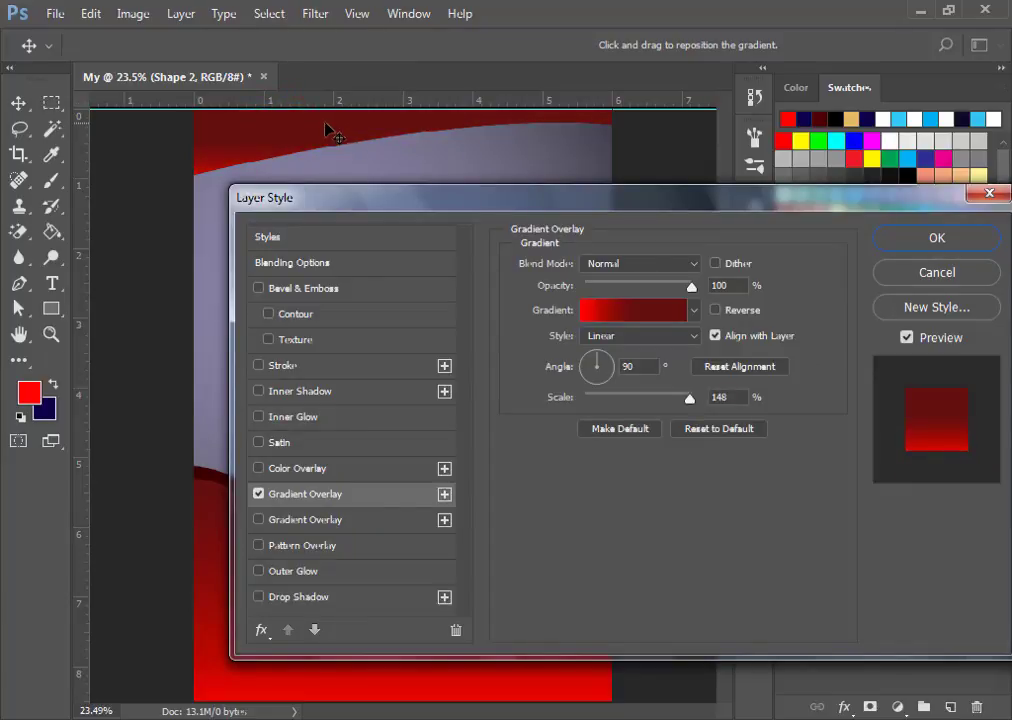
pyautogui.moveTo(330, 132); pyautogui.dragTo(320, 172)
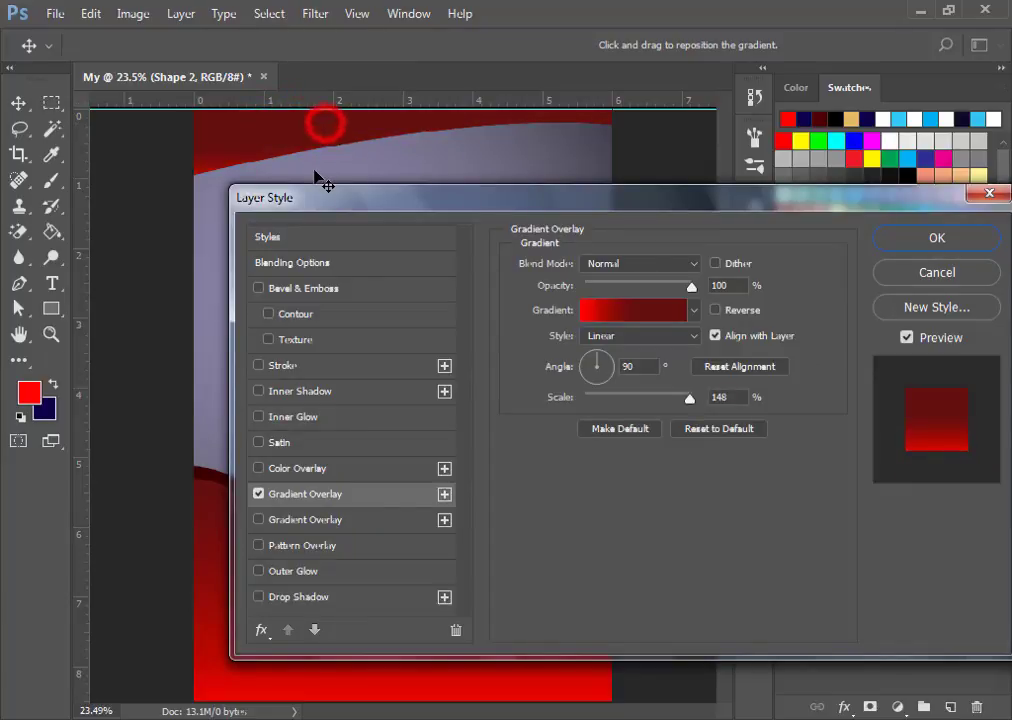
pyautogui.click(743, 311)
pyautogui.moveTo(369, 131); pyautogui.dragTo(371, 103)
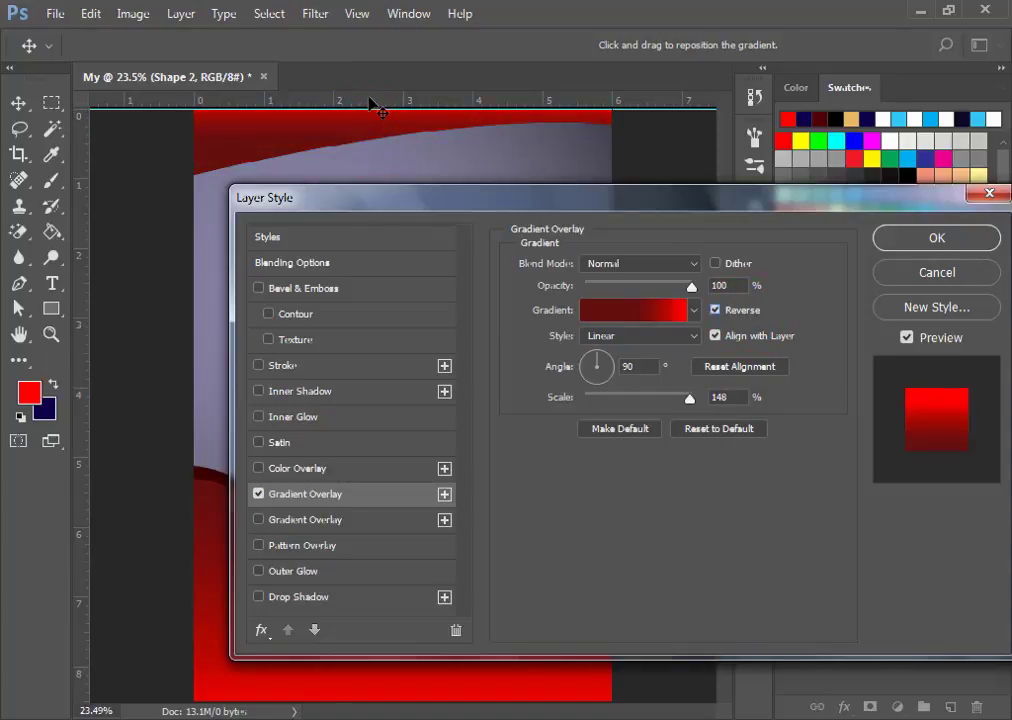
pyautogui.click(905, 240)
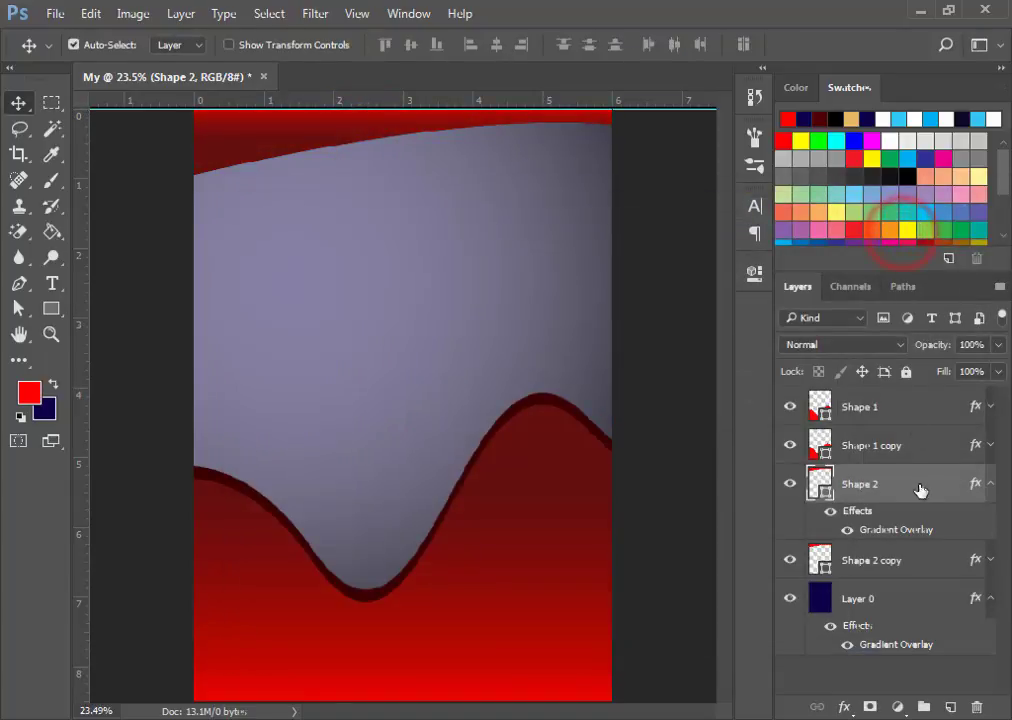
pyautogui.click(917, 551)
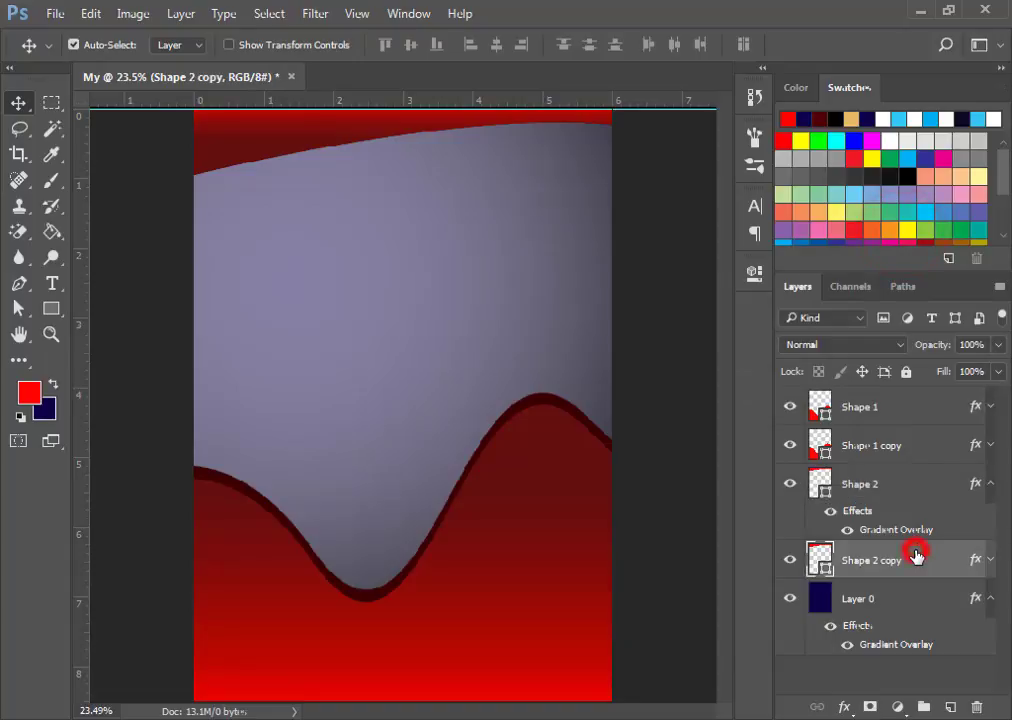
pyautogui.click(990, 486)
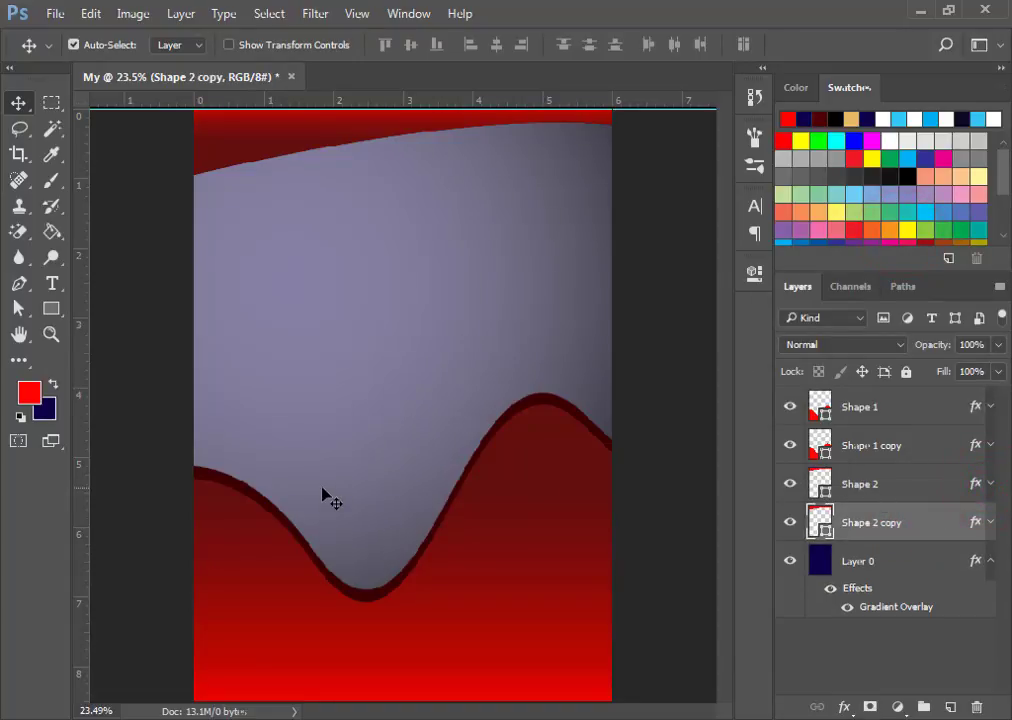
# - Nudge Shape 2 copy up to edge the wave, then place pexels-photo-235985.jpeg from the Desktop
pyautogui.moveTo(322, 493)
pyautogui.mouseDown()
pyautogui.moveTo(335, 341)
pyautogui.moveTo(318, 307)
pyautogui.mouseUp()
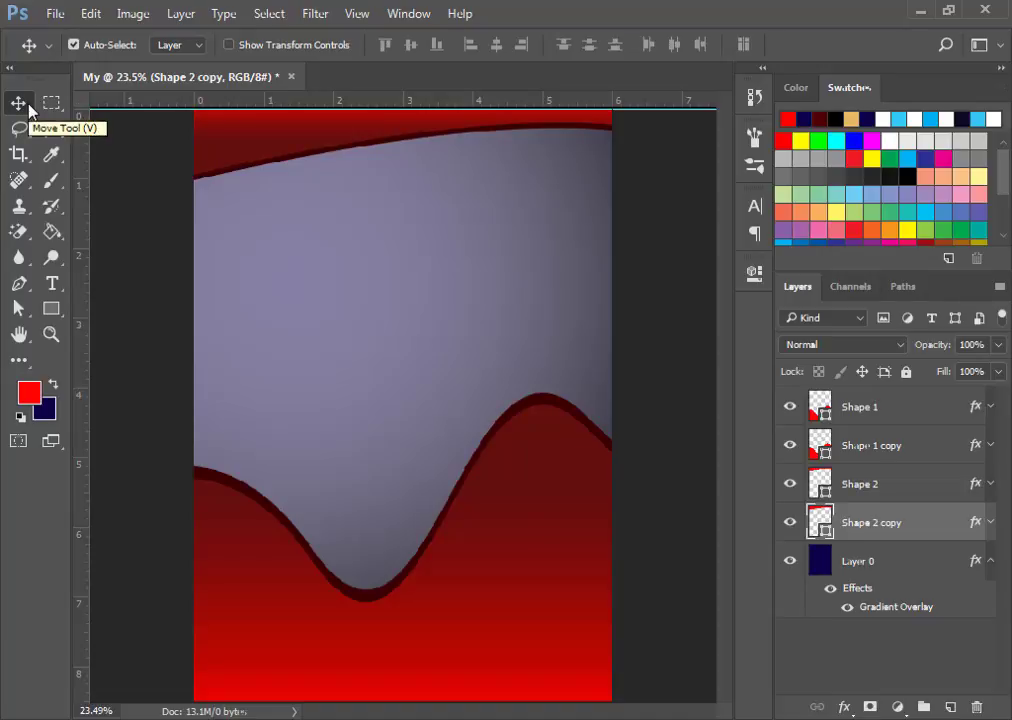
pyautogui.click(55, 13)
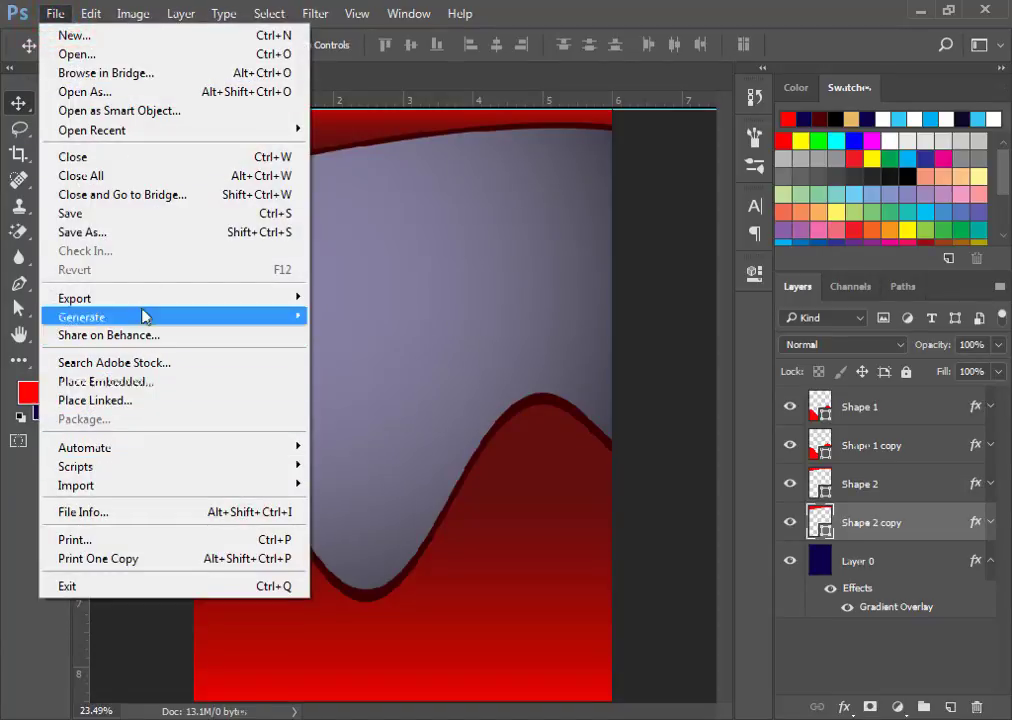
pyautogui.click(147, 383)
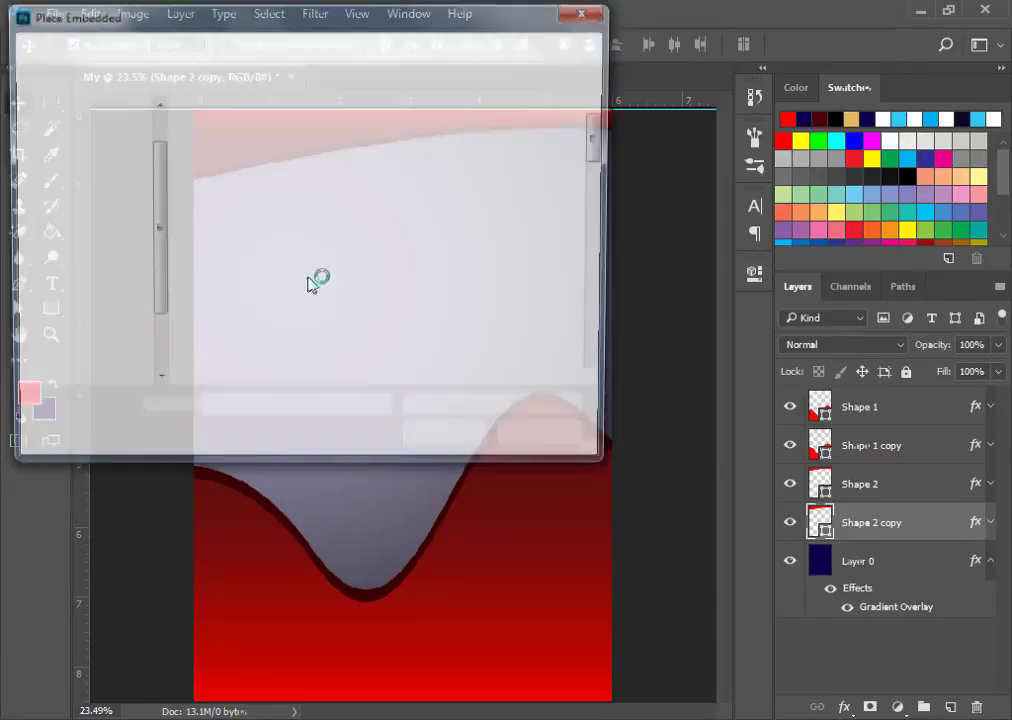
pyautogui.click(462, 258)
pyautogui.click(110, 105)
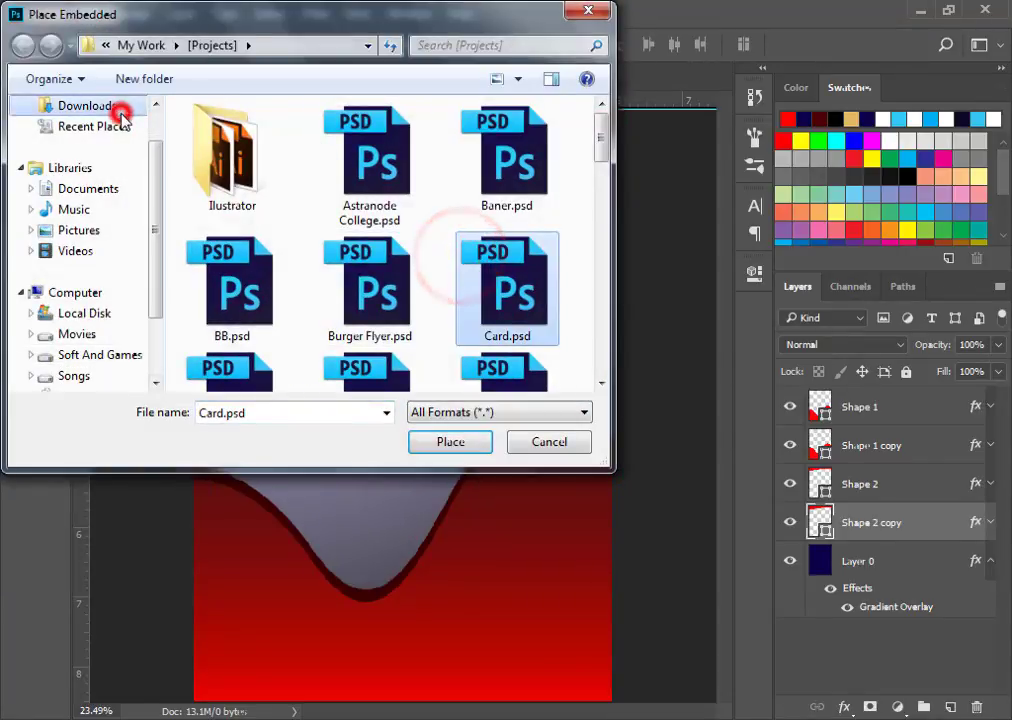
pyautogui.click(100, 117)
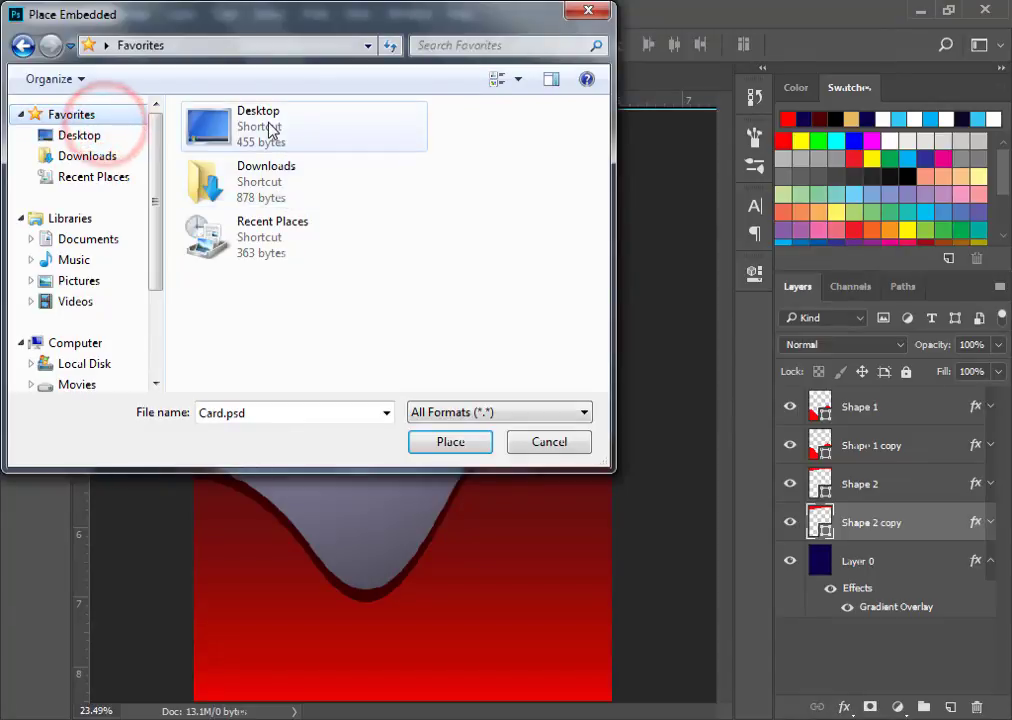
pyautogui.click(270, 125)
pyautogui.doubleClick(290, 152)
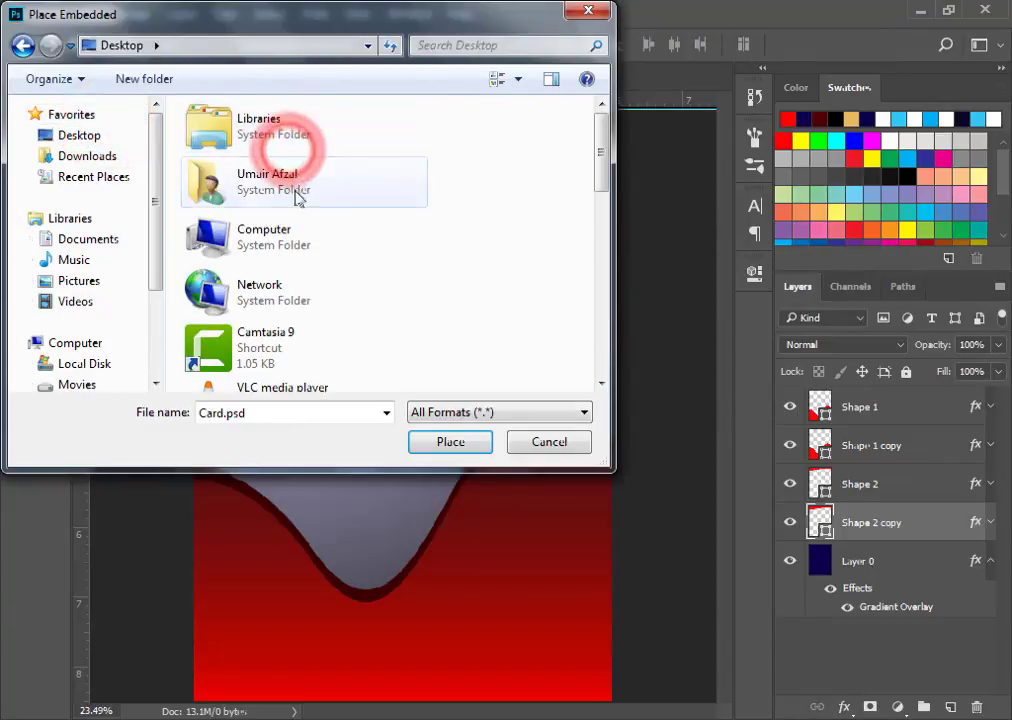
pyautogui.scroll(-5, 298, 203)
pyautogui.scroll(-1, 298, 203)
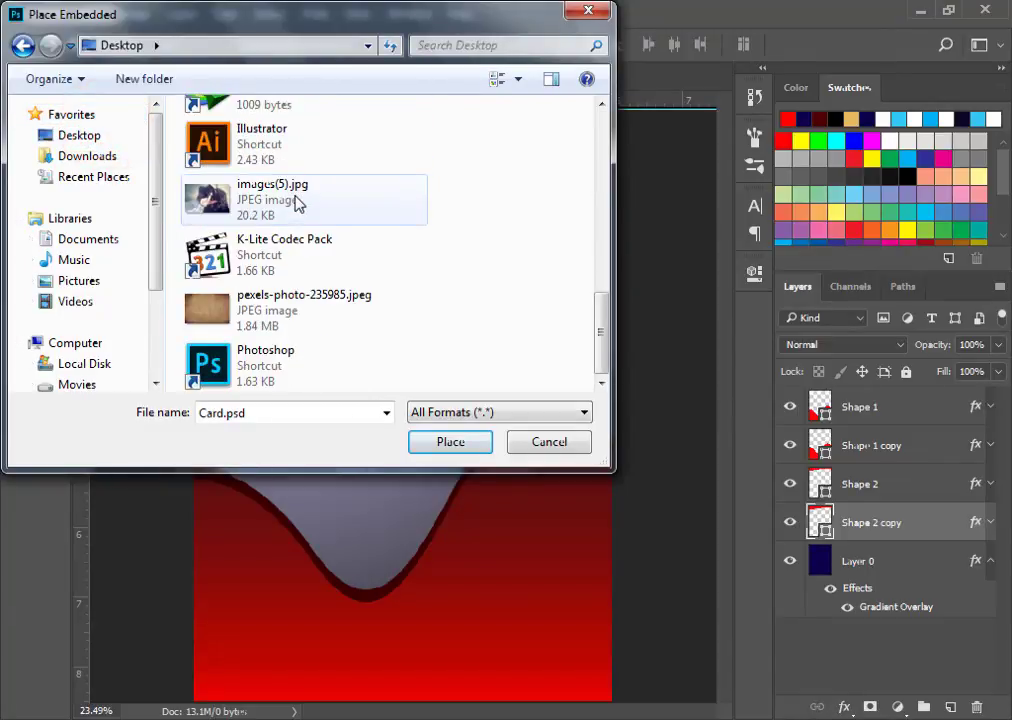
pyautogui.click(294, 300)
pyautogui.click(447, 443)
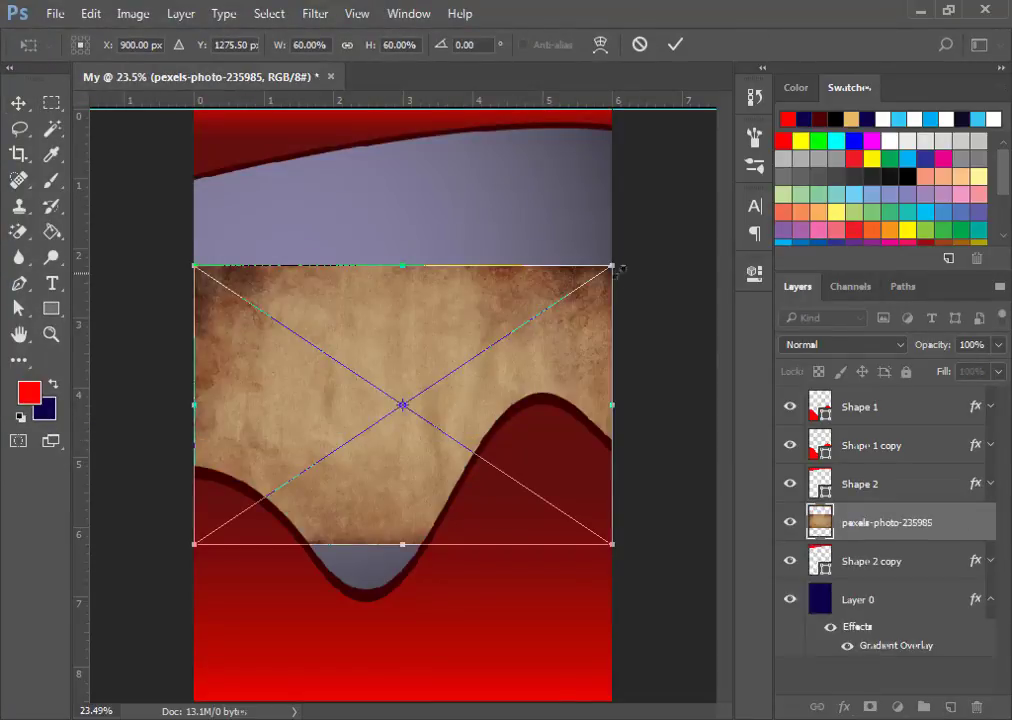
# - Enlarge the parchment texture to about 122% to cover the light middle area
pyautogui.moveTo(614, 266); pyautogui.dragTo(714, 108)
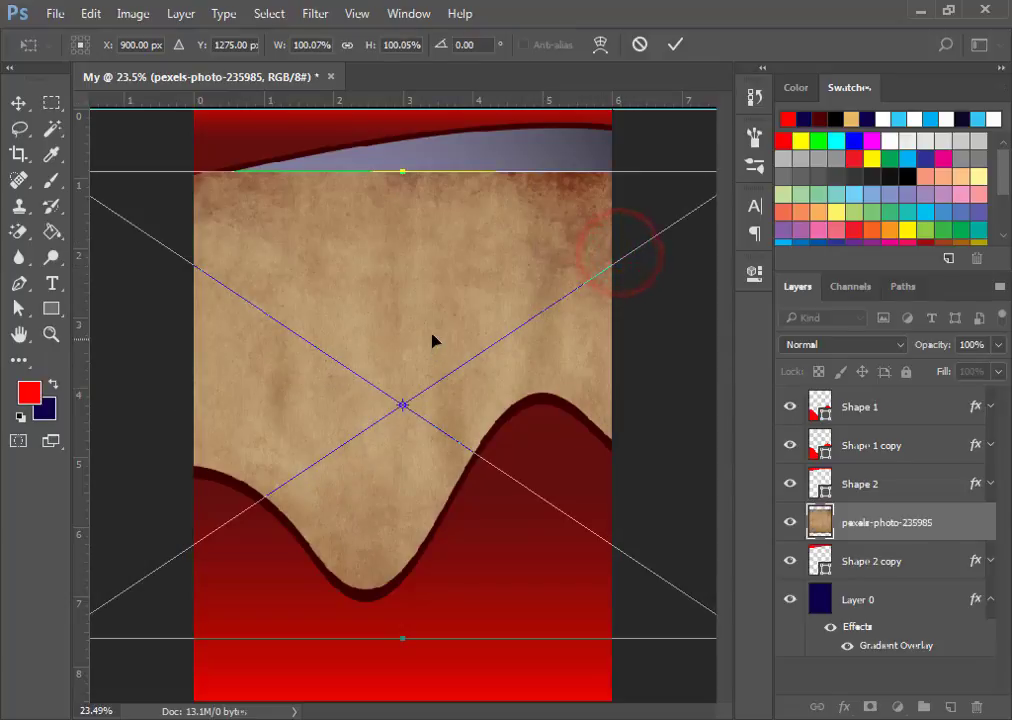
pyautogui.moveTo(431, 337)
pyautogui.mouseDown()
pyautogui.moveTo(447, 243)
pyautogui.moveTo(392, 314)
pyautogui.mouseUp()
pyautogui.moveTo(488, 291); pyautogui.dragTo(412, 291)
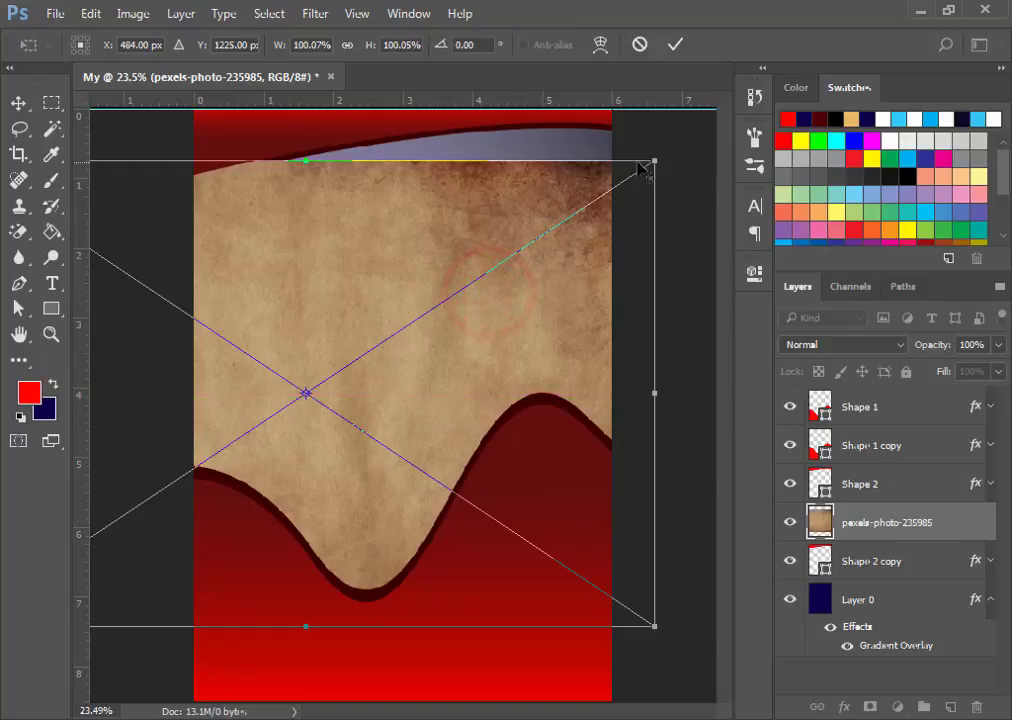
pyautogui.moveTo(655, 160); pyautogui.dragTo(714, 101)
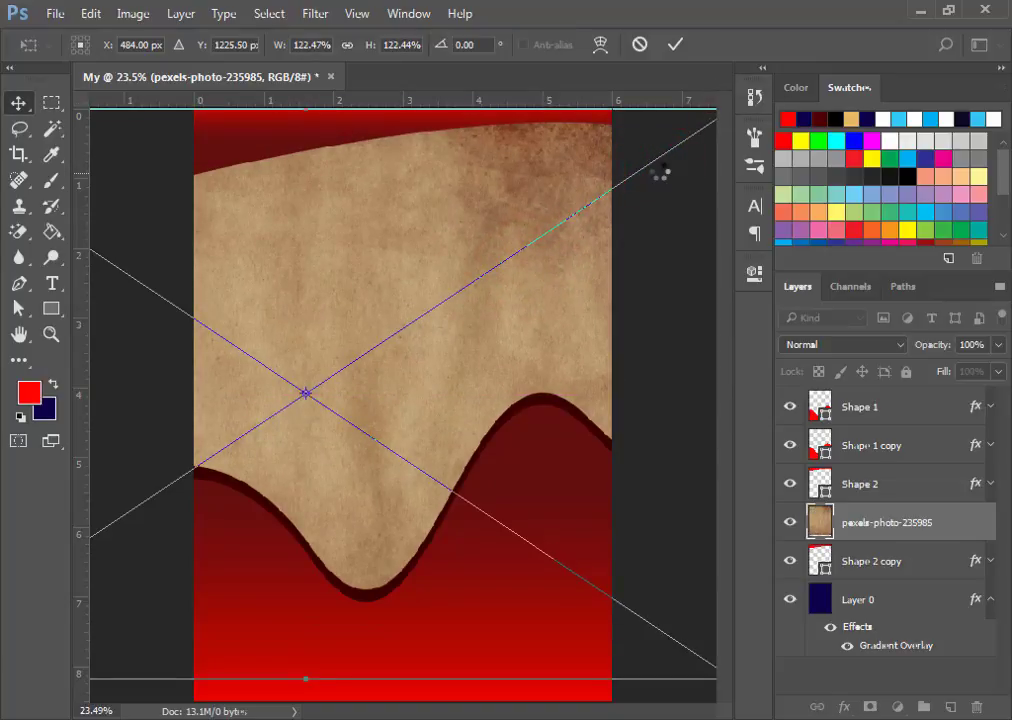
pyautogui.press('Return')
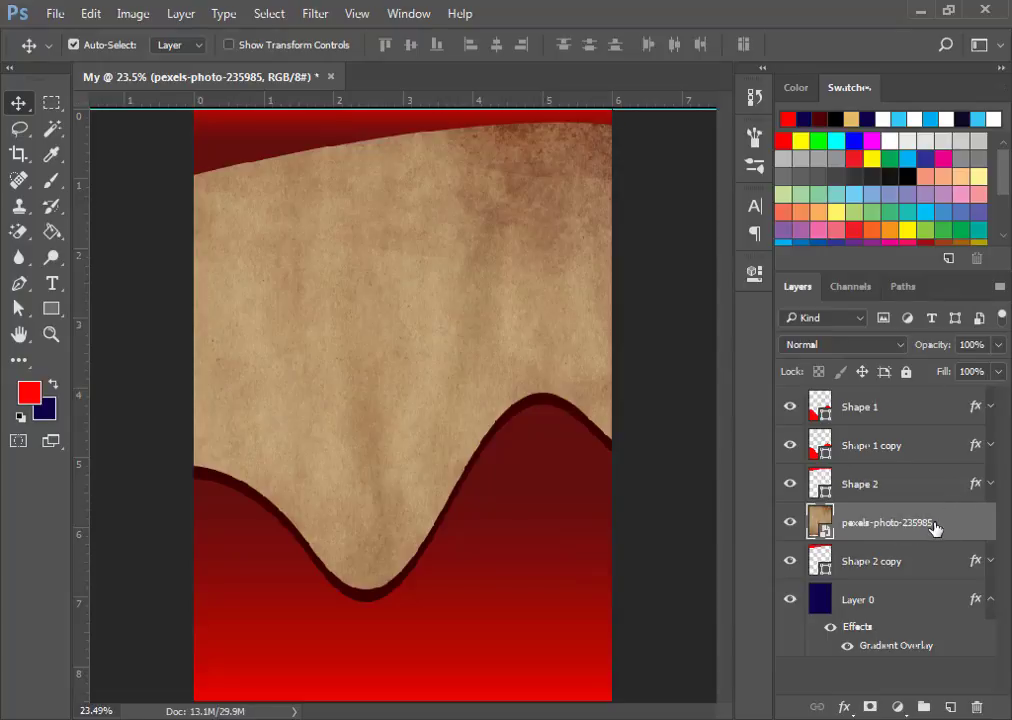
# - Add a Hue/Saturation adjustment clipped to the parchment texture layer
pyautogui.click(892, 707)
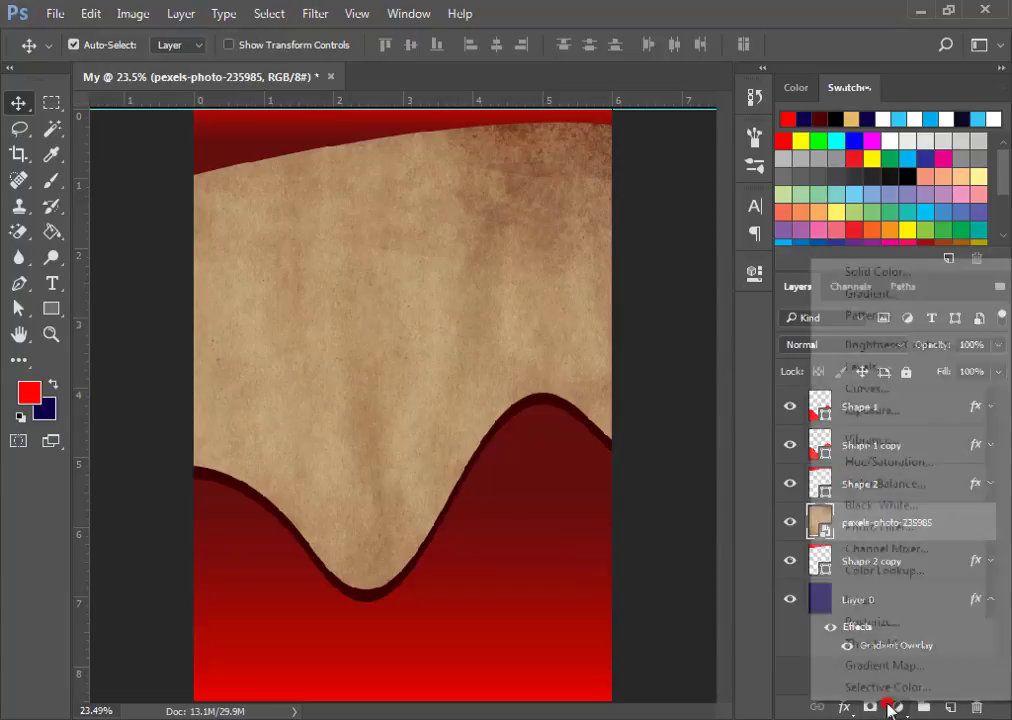
pyautogui.click(892, 470)
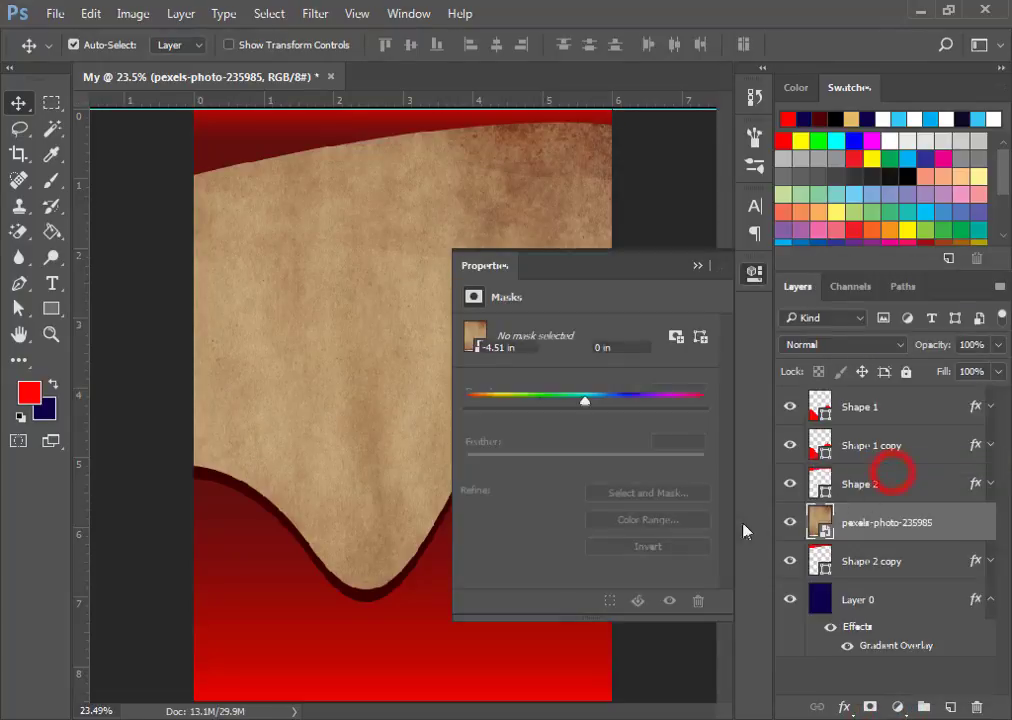
pyautogui.click(581, 603)
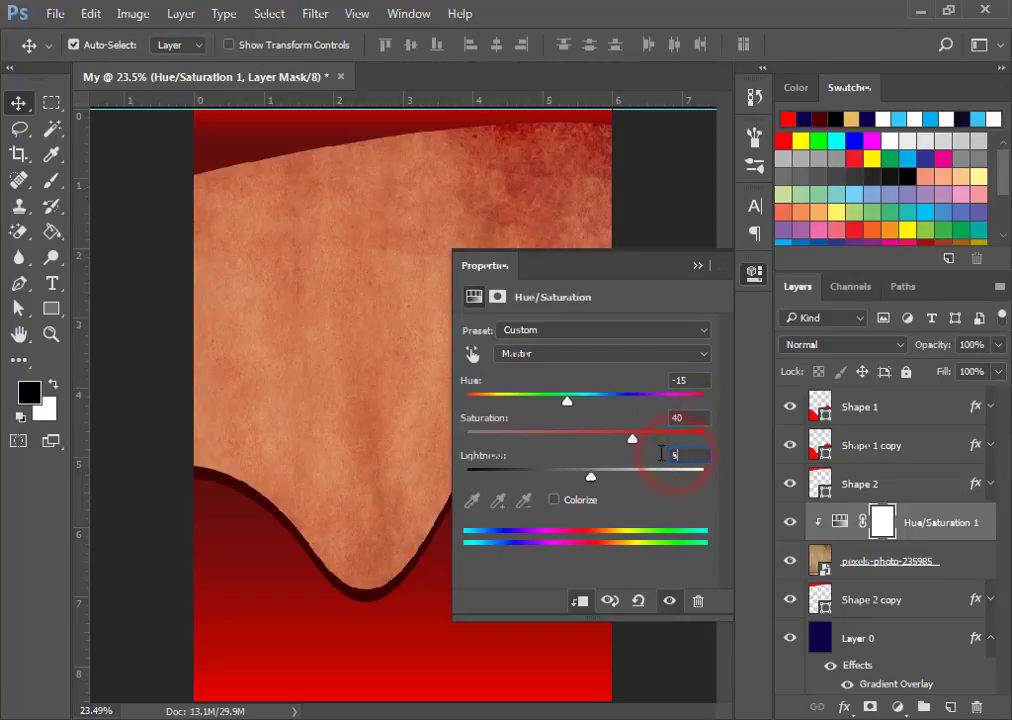
pyautogui.click(697, 268)
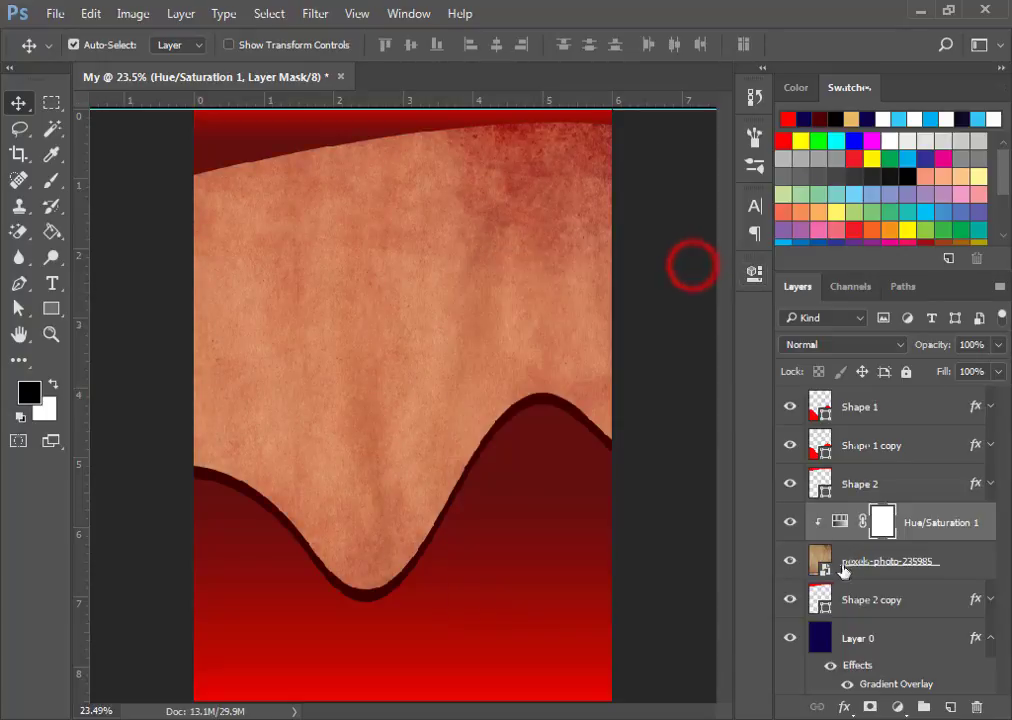
# - Duplicate the parchment photo above Hue/Saturation 1 in Overlay mode, with Shape 2 copy above it
pyautogui.moveTo(883, 564); pyautogui.dragTo(888, 535)
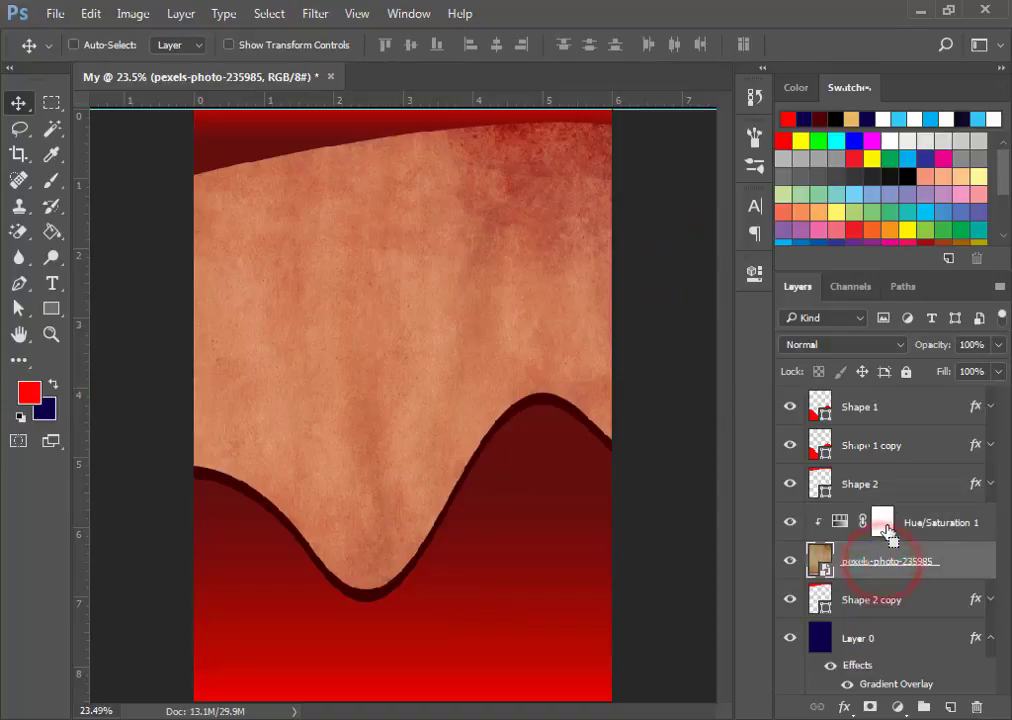
pyautogui.hotkey('ctrl', 'j')
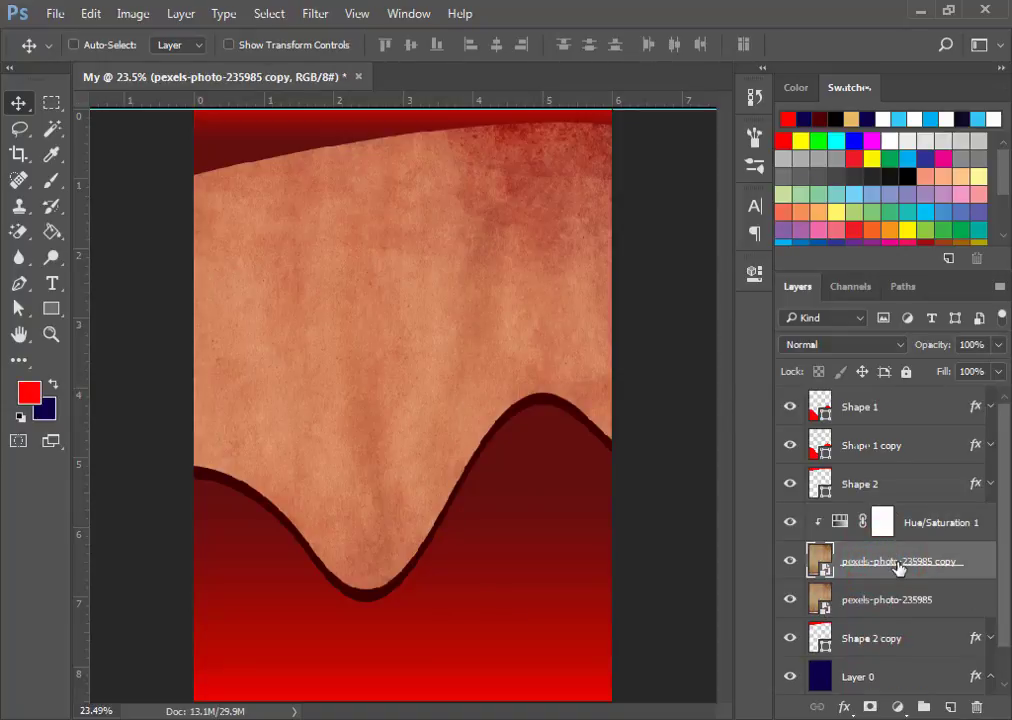
pyautogui.moveTo(903, 573); pyautogui.dragTo(897, 510)
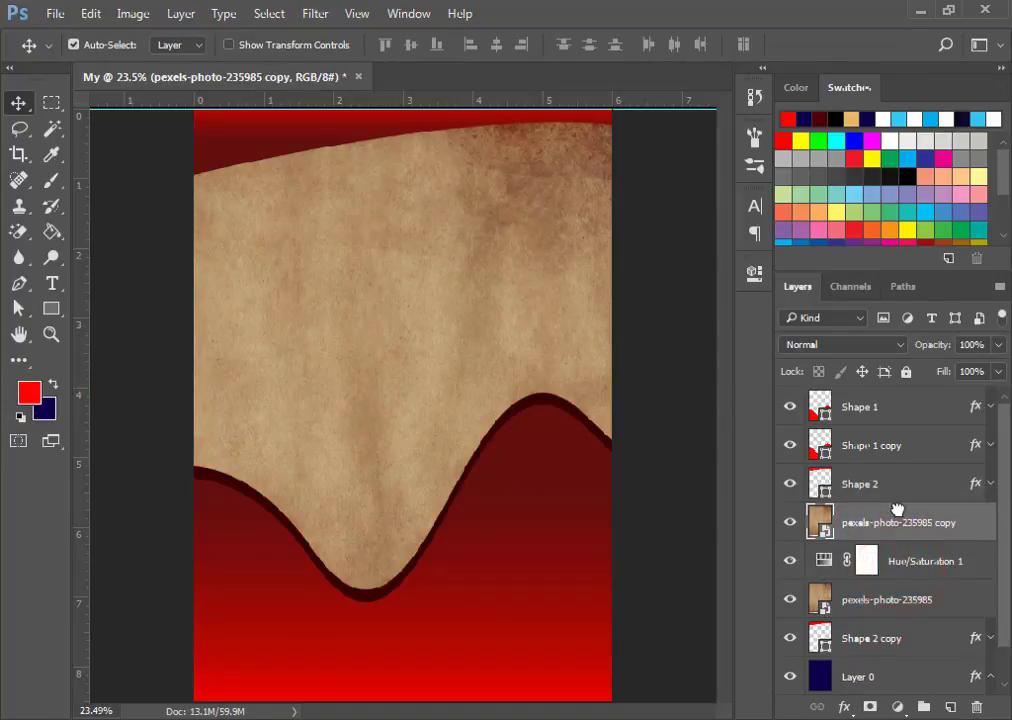
pyautogui.click(828, 345)
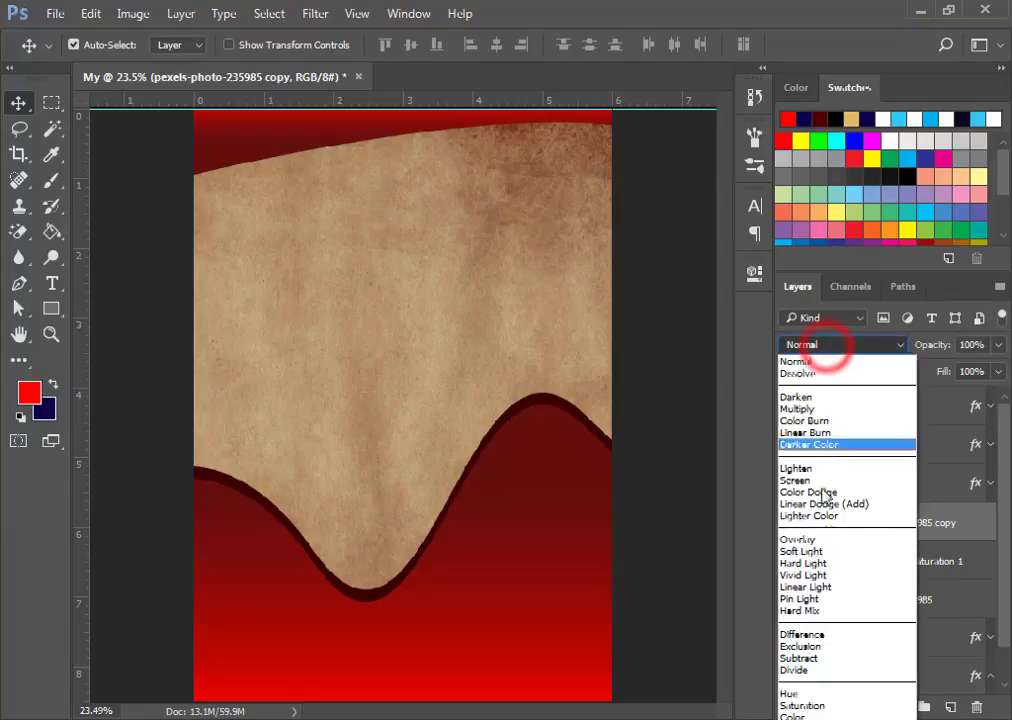
pyautogui.click(829, 540)
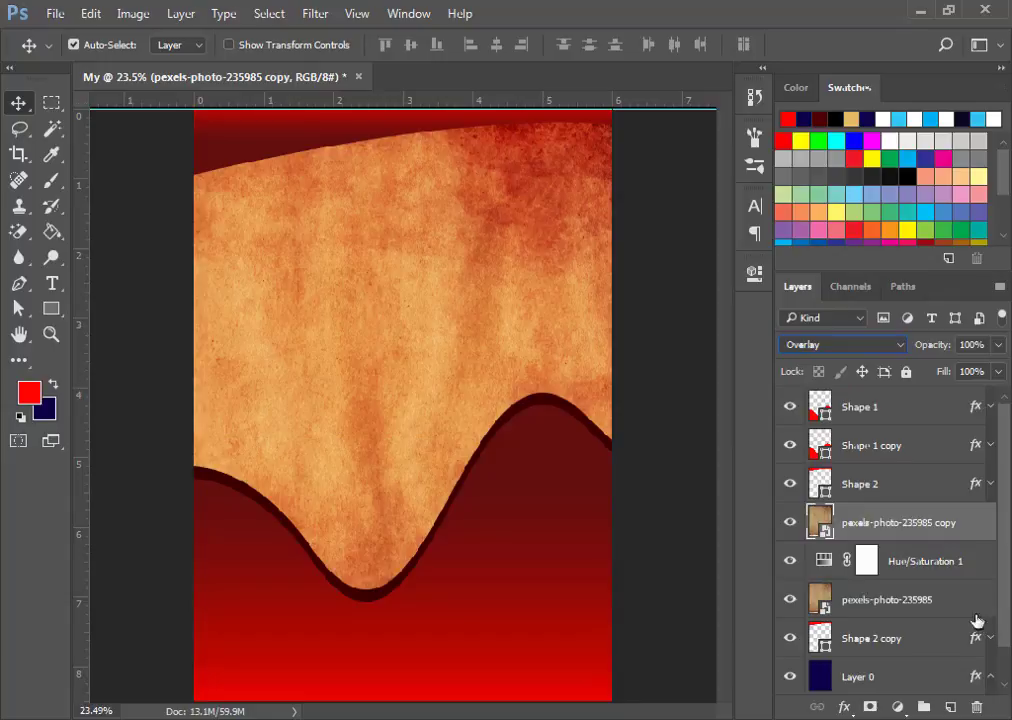
pyautogui.moveTo(927, 645); pyautogui.dragTo(924, 508)
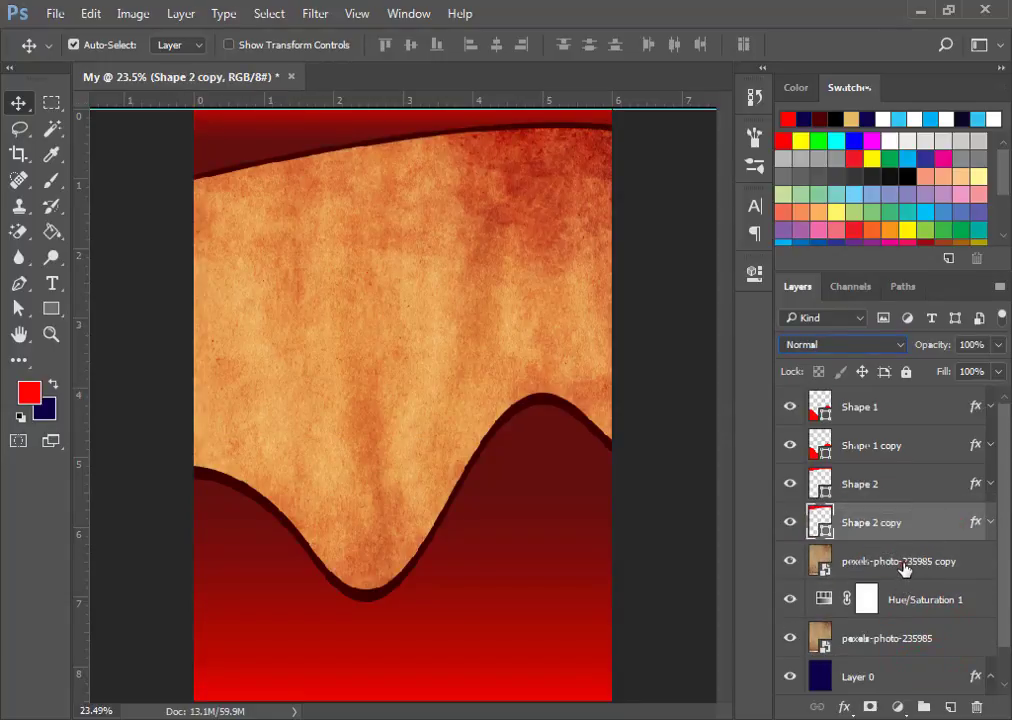
# - With Shape 1 copy selected, place pexels-photo-235985.jpeg into the poster again
pyautogui.click(905, 566)
pyautogui.click(900, 522)
pyautogui.click(899, 438)
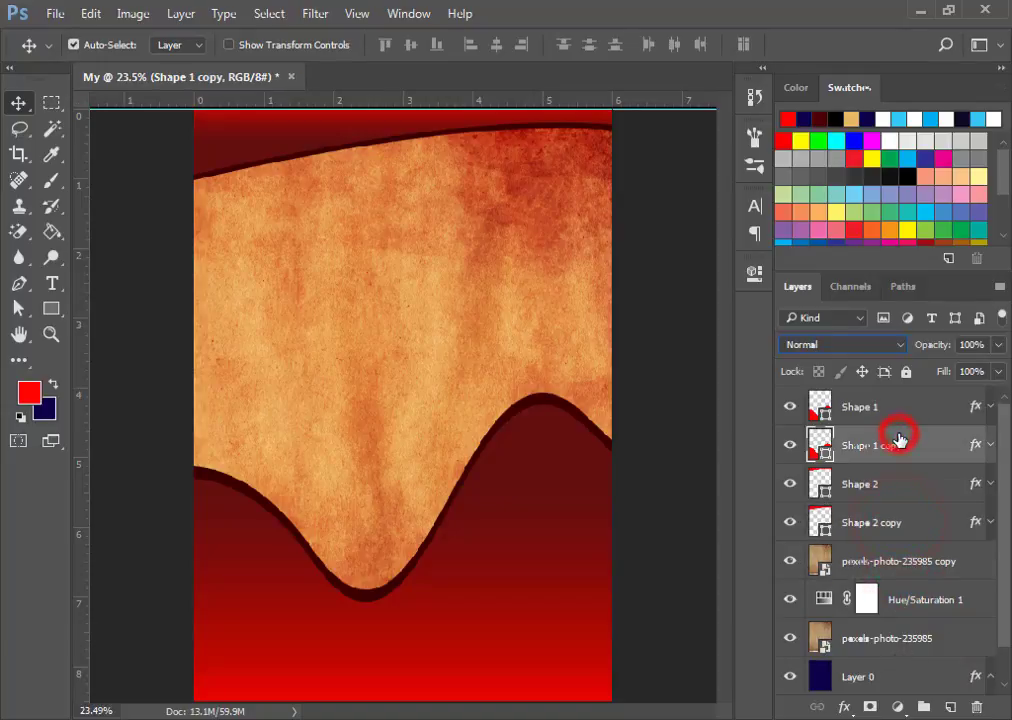
pyautogui.click(55, 14)
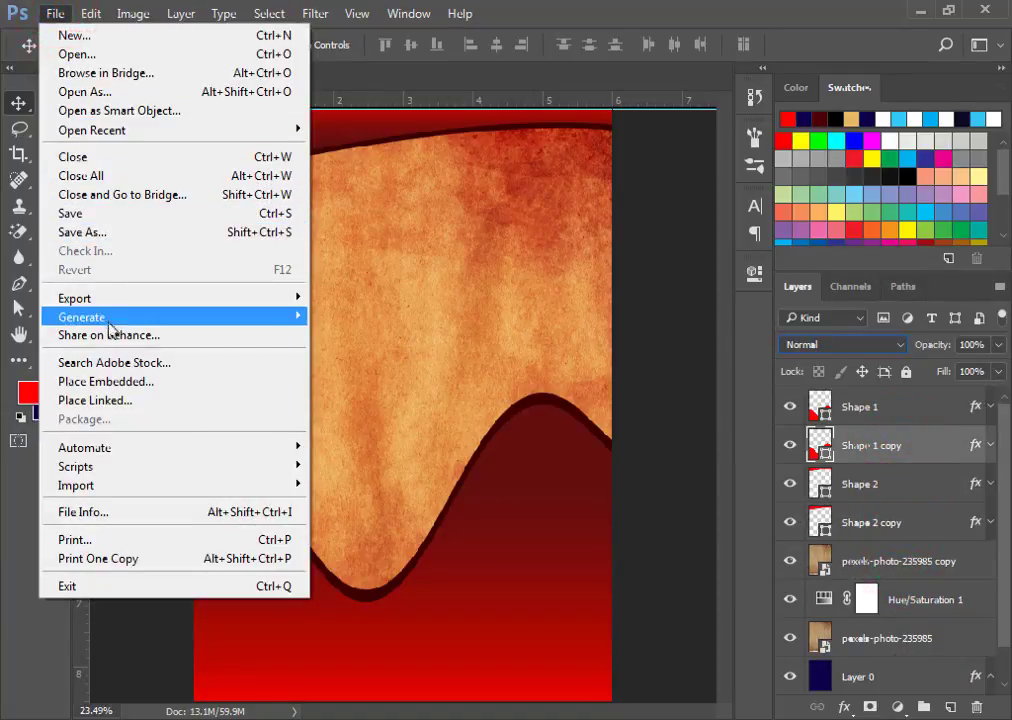
pyautogui.click(110, 381)
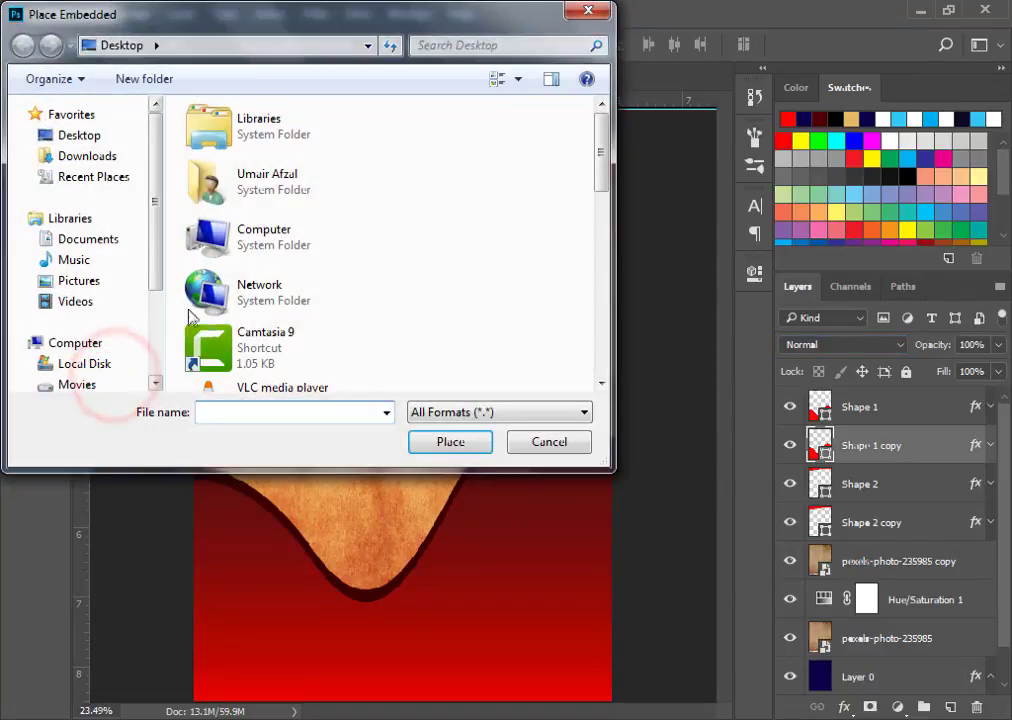
pyautogui.click(185, 285)
pyautogui.scroll(-5, 170, 265)
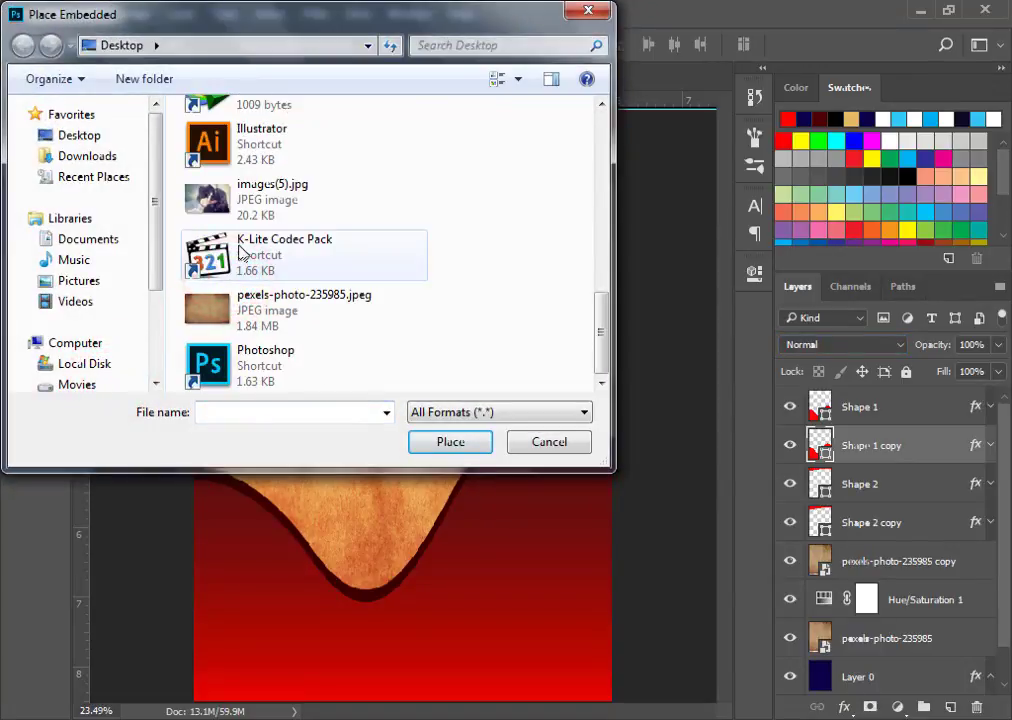
pyautogui.click(255, 327)
pyautogui.click(430, 441)
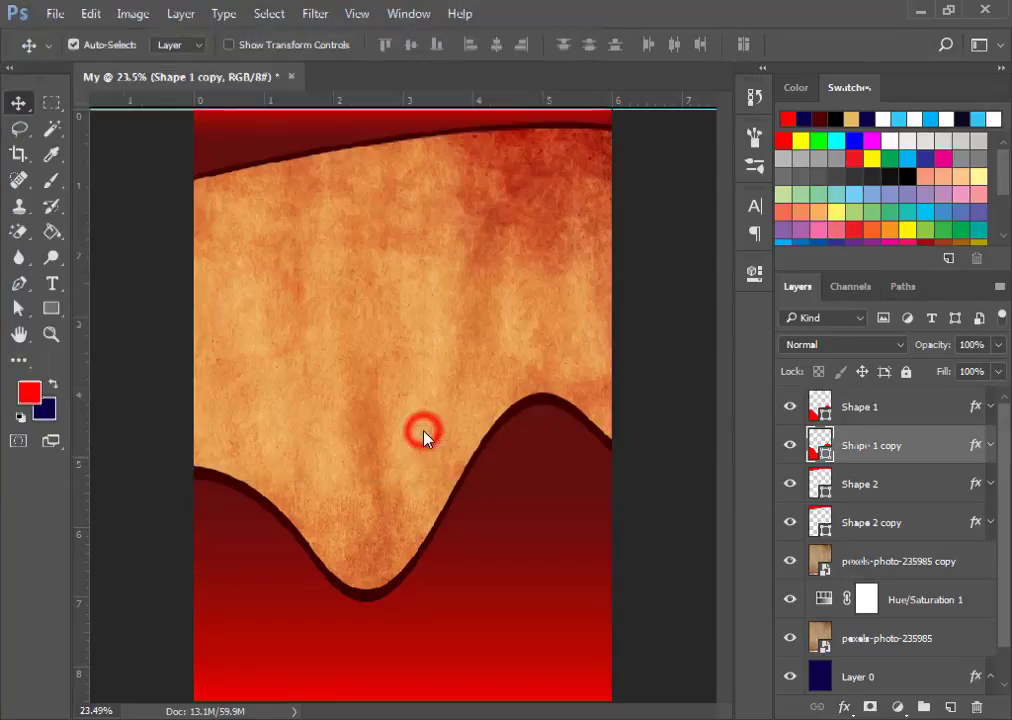
# - Scale the new photo to about 66% along the top and move it beneath Shape 1 copy
pyautogui.moveTo(413, 366)
pyautogui.mouseDown()
pyautogui.moveTo(397, 75)
pyautogui.moveTo(420, 12)
pyautogui.mouseUp()
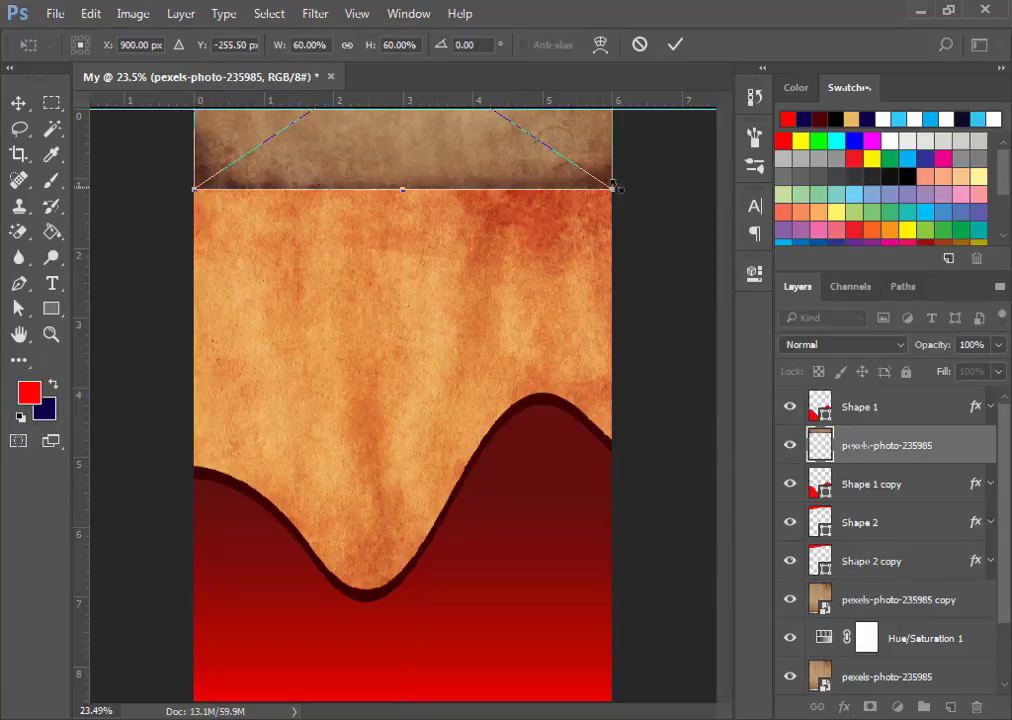
pyautogui.moveTo(613, 185); pyautogui.dragTo(632, 190)
pyautogui.moveTo(515, 176); pyautogui.dragTo(515, 165)
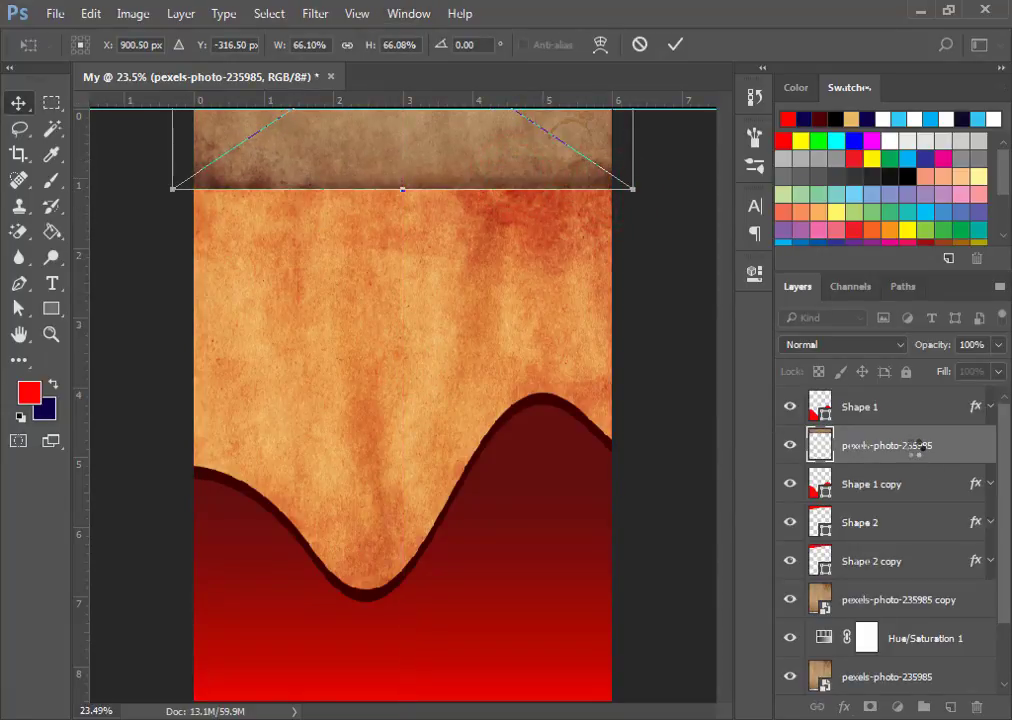
pyautogui.press('Return')
pyautogui.moveTo(915, 452); pyautogui.dragTo(908, 488)
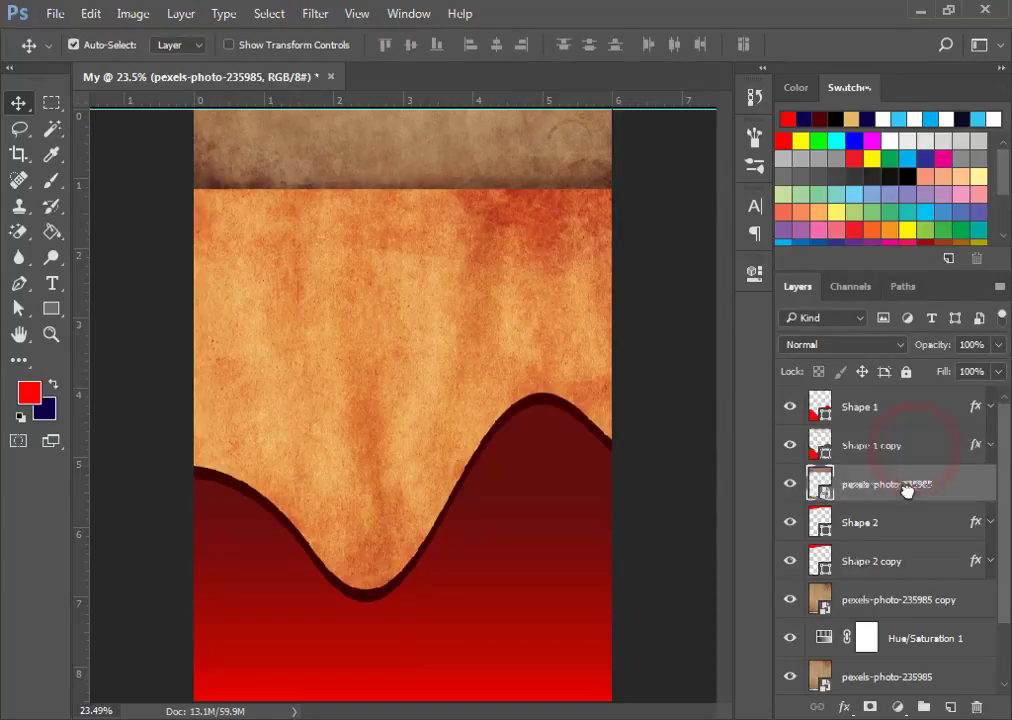
pyautogui.keyDown('ctrl'); pyautogui.click(822, 524); pyautogui.keyUp('ctrl')
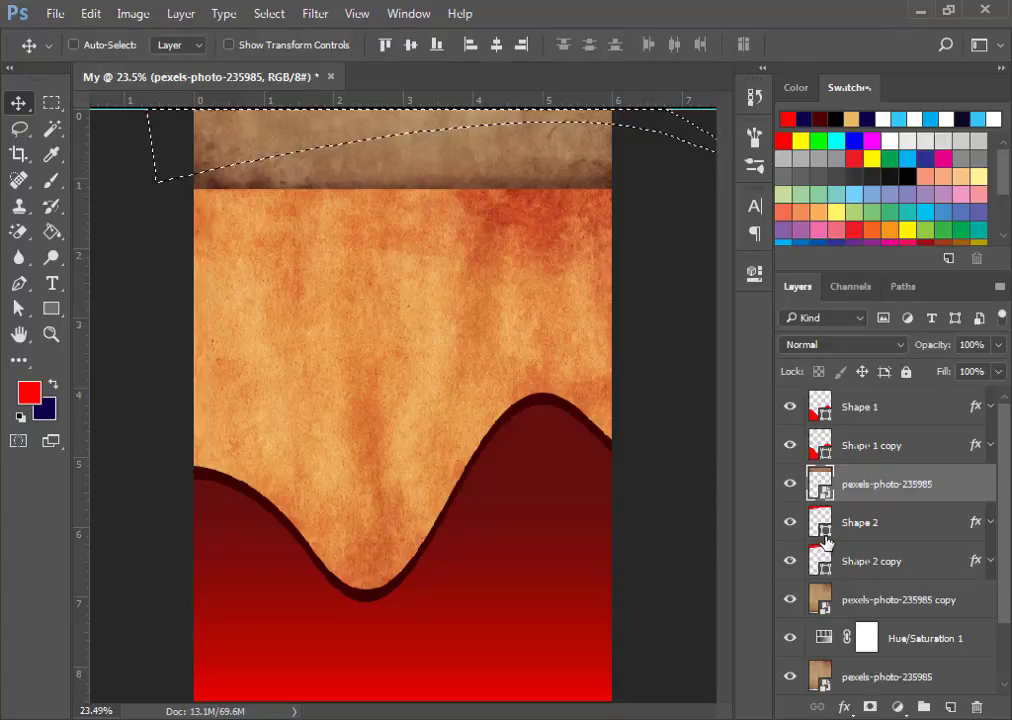
# - Mask the top parchment photo to the combined Shape 2 and Shape 2 copy outlines
pyautogui.keyDown('ctrl'); pyautogui.click(822, 524); pyautogui.keyUp('ctrl')
pyautogui.click(826, 565)
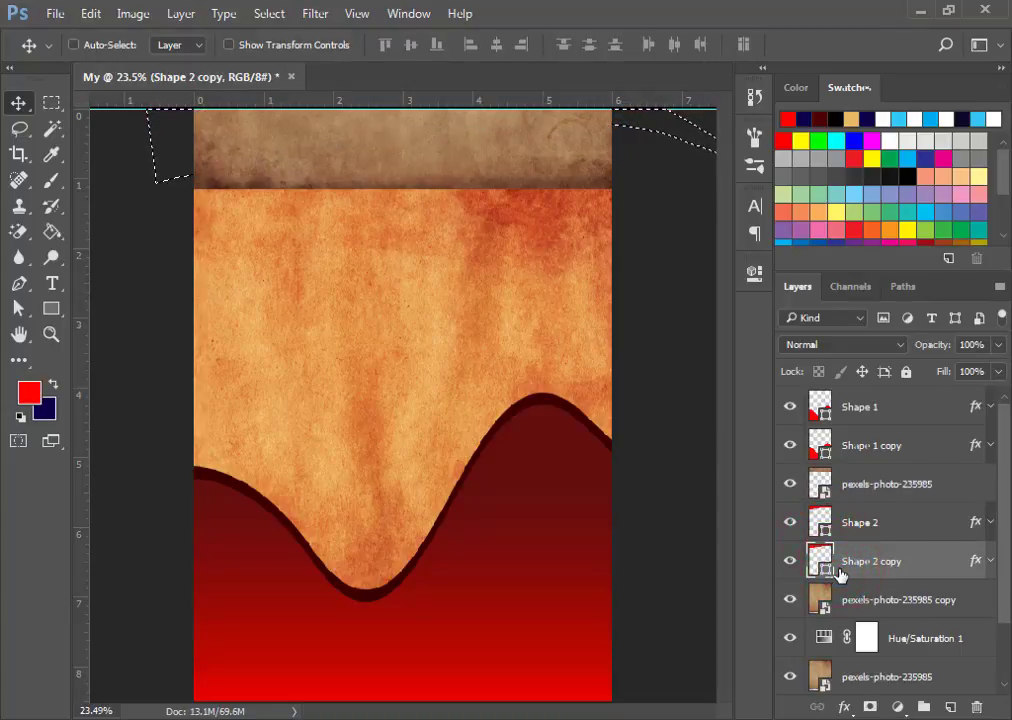
pyautogui.keyDown('ctrl'); pyautogui.keyDown('shift'); pyautogui.click(822, 565); pyautogui.keyUp('shift'); pyautogui.keyUp('ctrl')
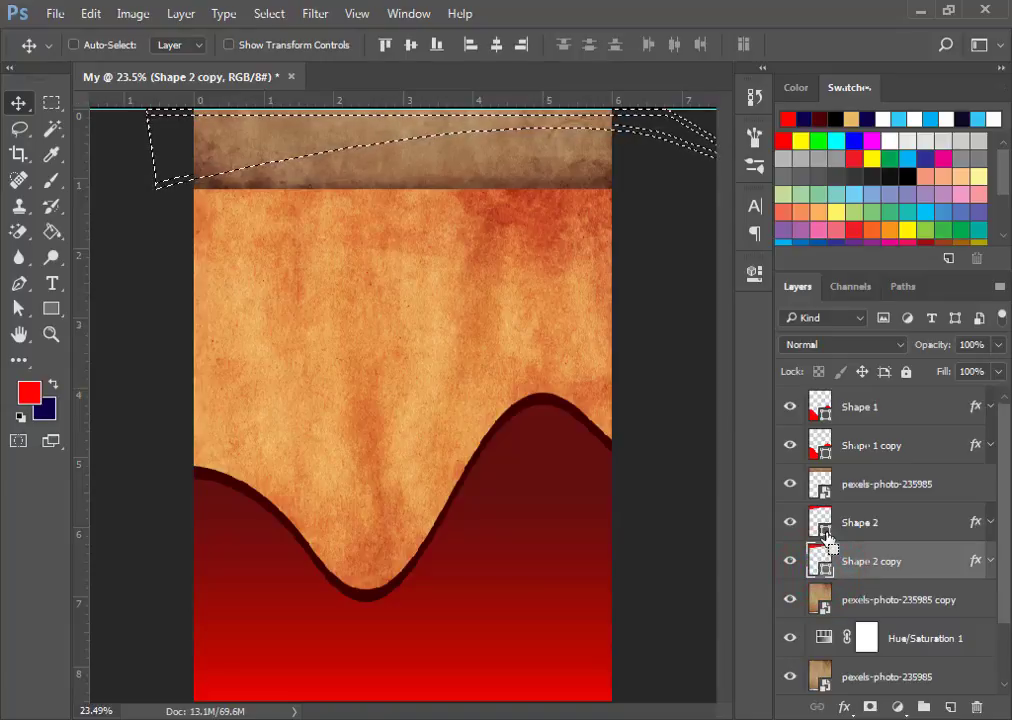
pyautogui.click(822, 530)
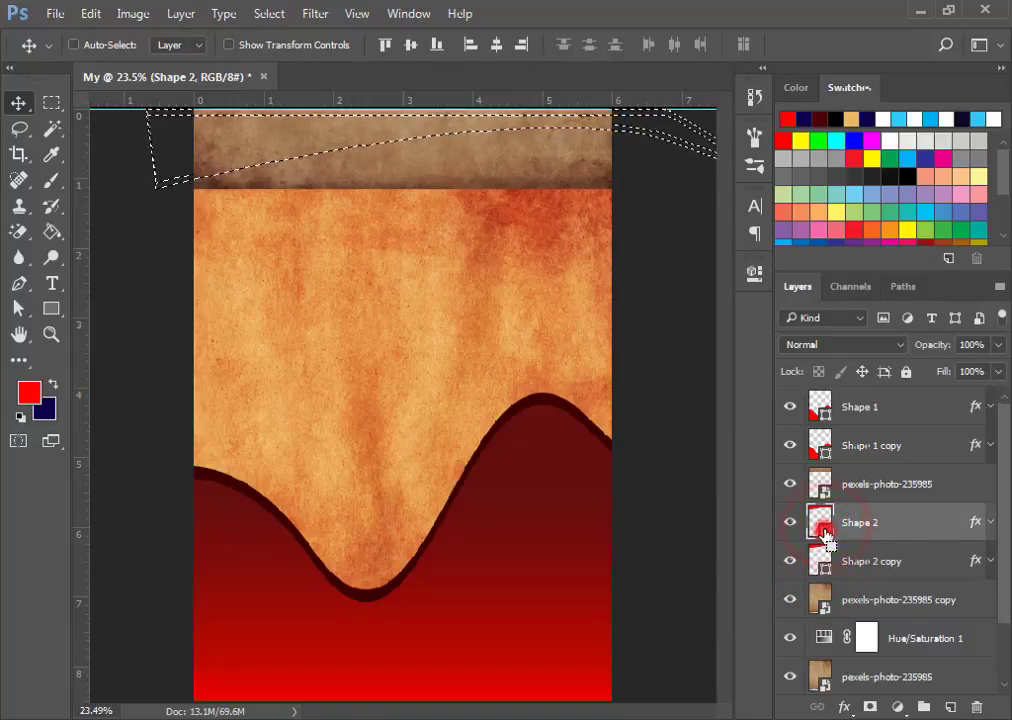
pyautogui.keyDown('ctrl'); pyautogui.click(824, 530); pyautogui.keyUp('ctrl')
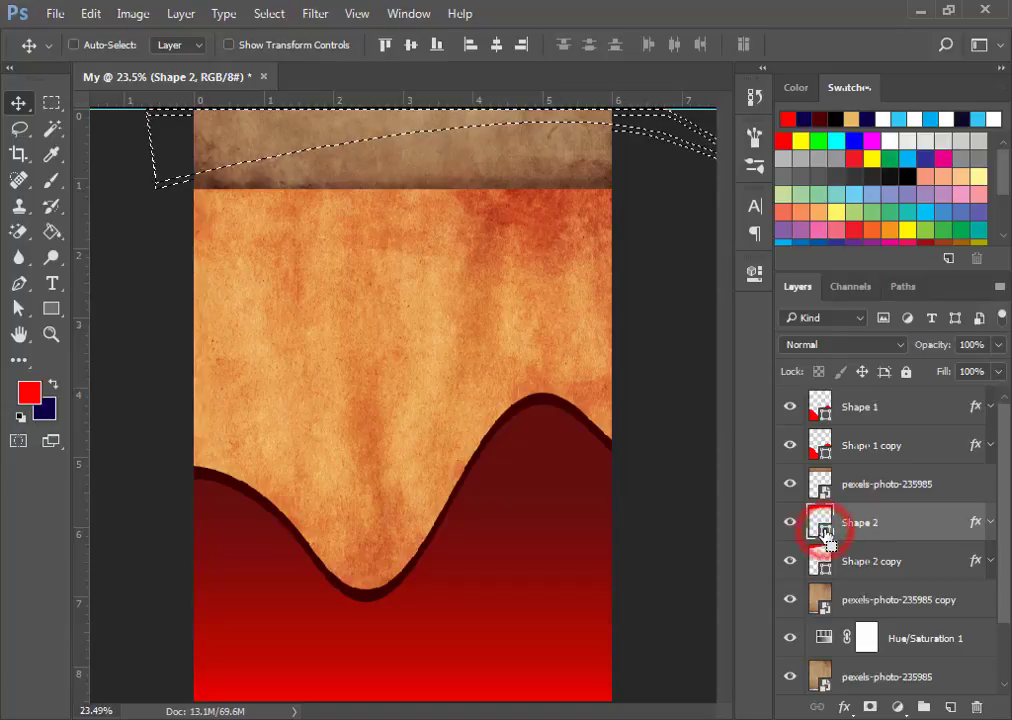
pyautogui.click(830, 482)
pyautogui.click(869, 706)
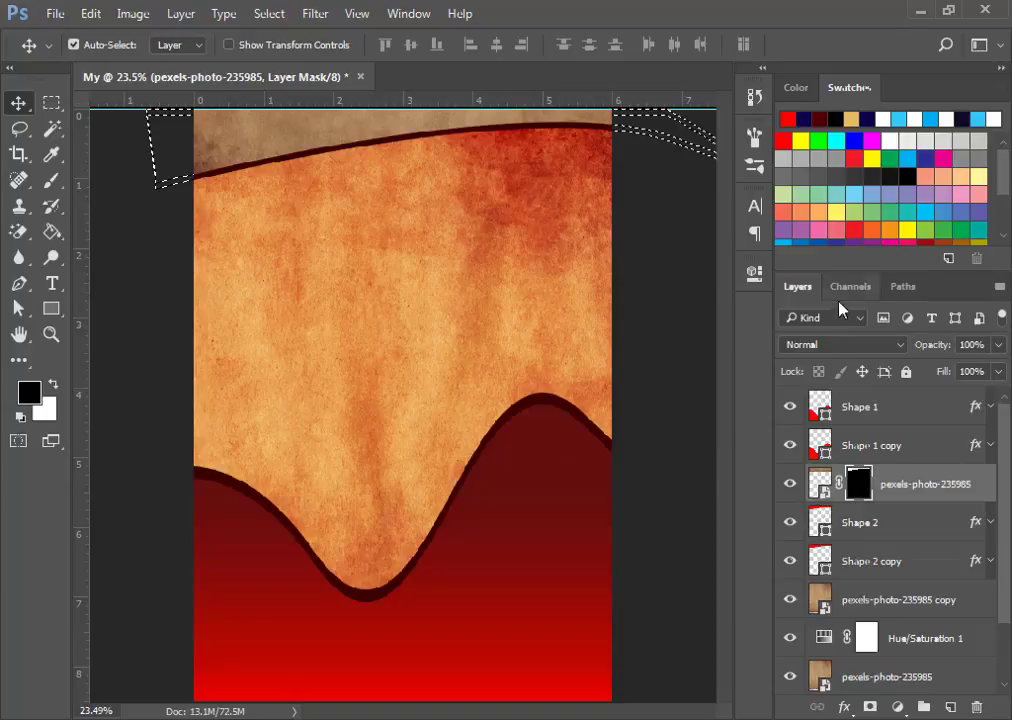
# - Set the masked top photo to Overlay blending and clear the wave selection
pyautogui.click(846, 344)
pyautogui.click(840, 540)
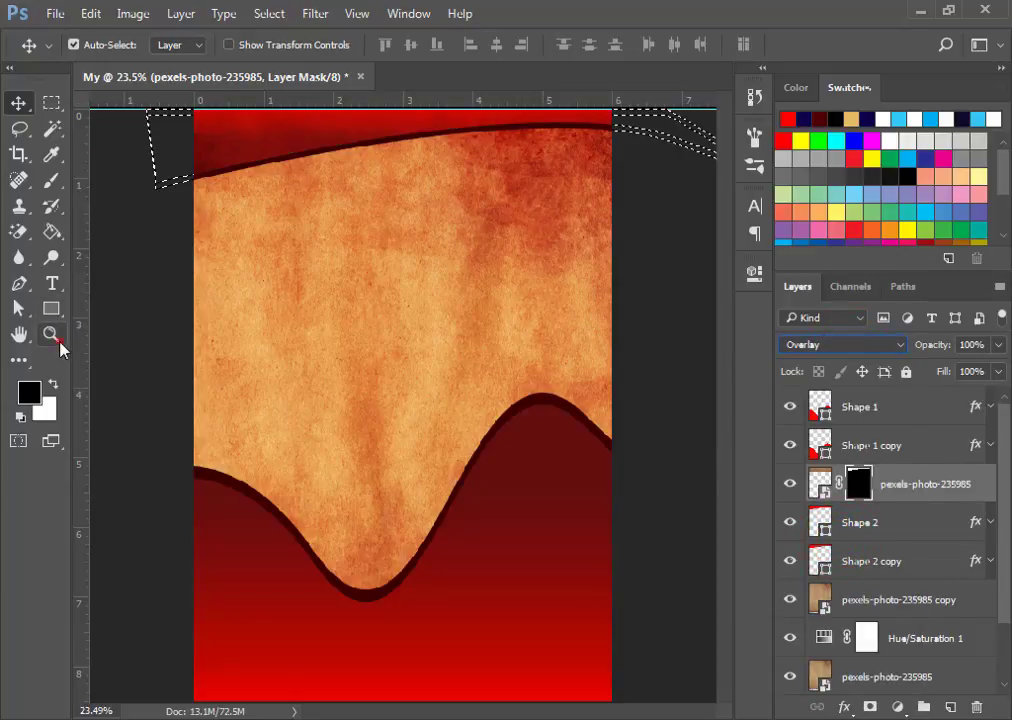
pyautogui.click(51, 334)
pyautogui.click(206, 321)
pyautogui.hotkey('ctrl', '0')
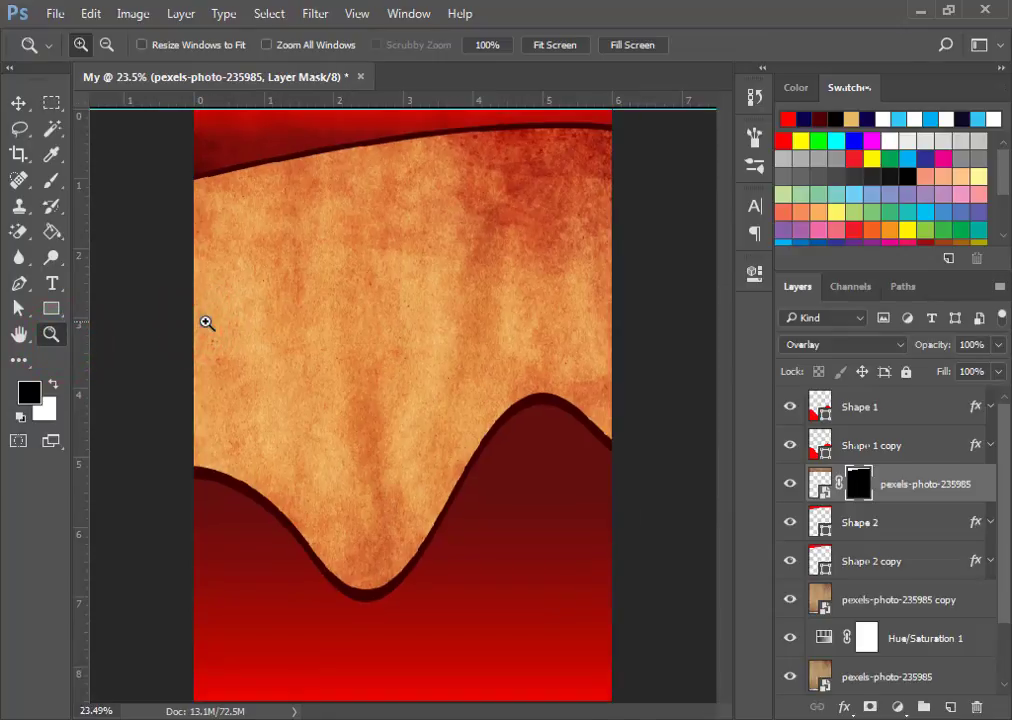
pyautogui.click(19, 106)
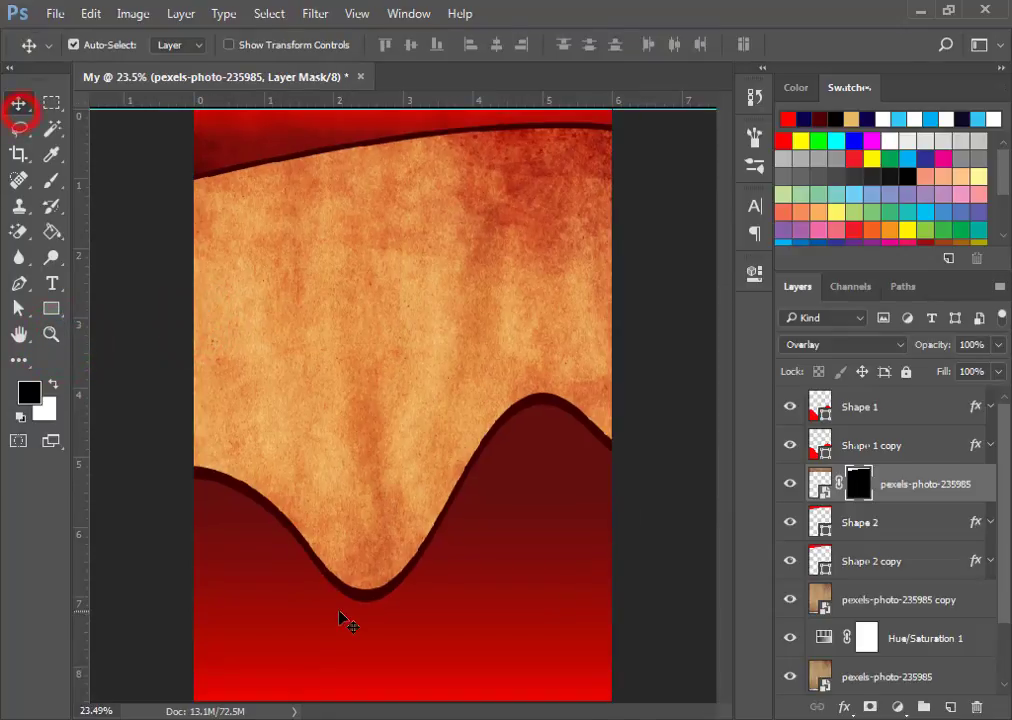
# - Place pexels-photo-235985.jpeg into the poster a third time
pyautogui.click(57, 15)
pyautogui.click(115, 383)
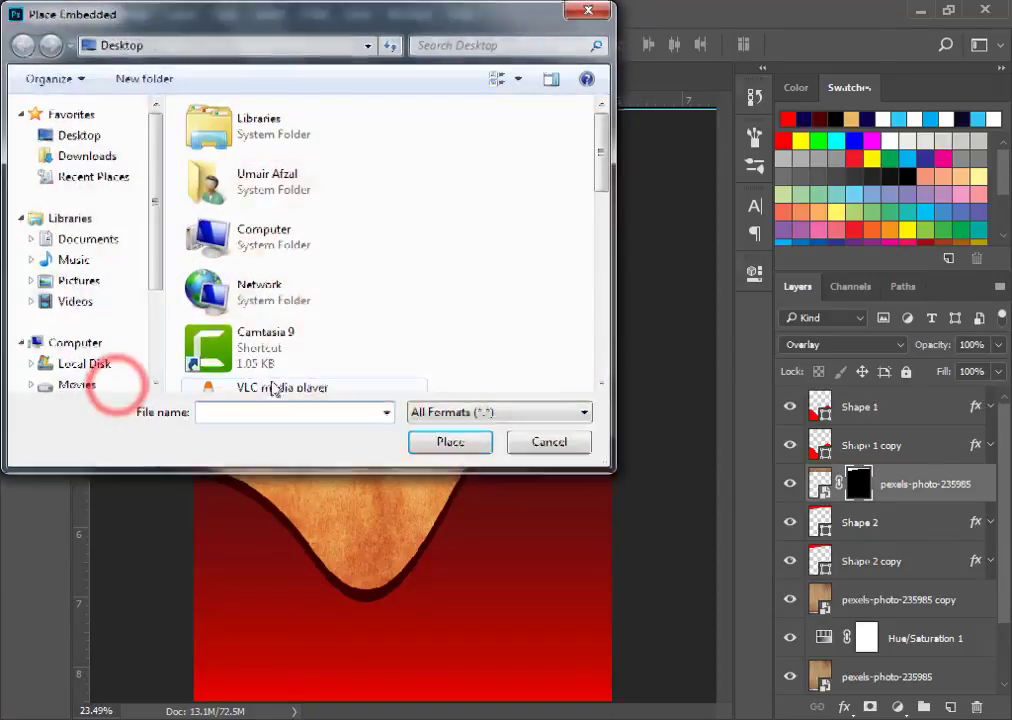
pyautogui.click(190, 345)
pyautogui.scroll(-5, 200, 340)
pyautogui.scroll(-2, 244, 320)
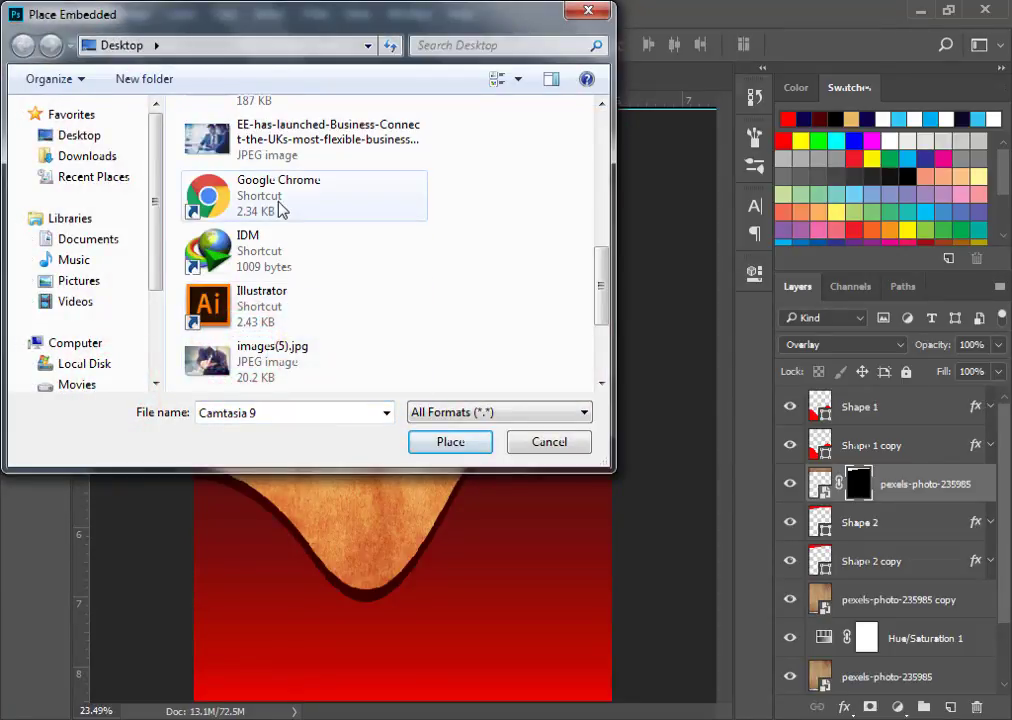
pyautogui.scroll(-3, 285, 230)
pyautogui.click(303, 296)
pyautogui.click(449, 441)
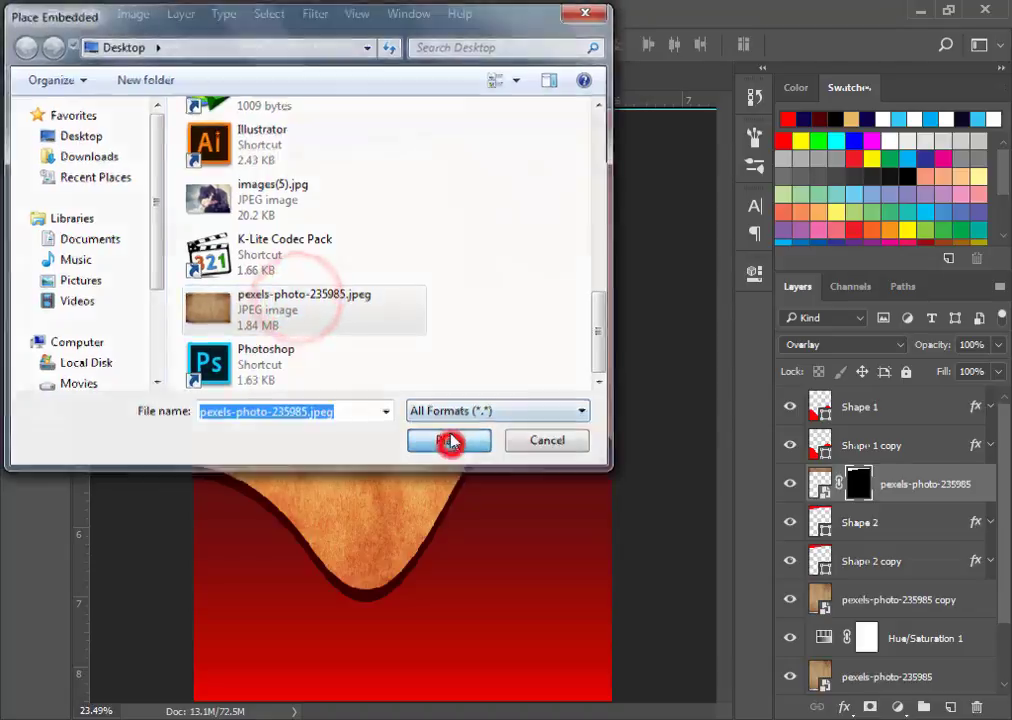
# - Move the new photo above Shape 1 copy and enlarge it over the poster's lower half
pyautogui.moveTo(447, 383); pyautogui.dragTo(445, 490)
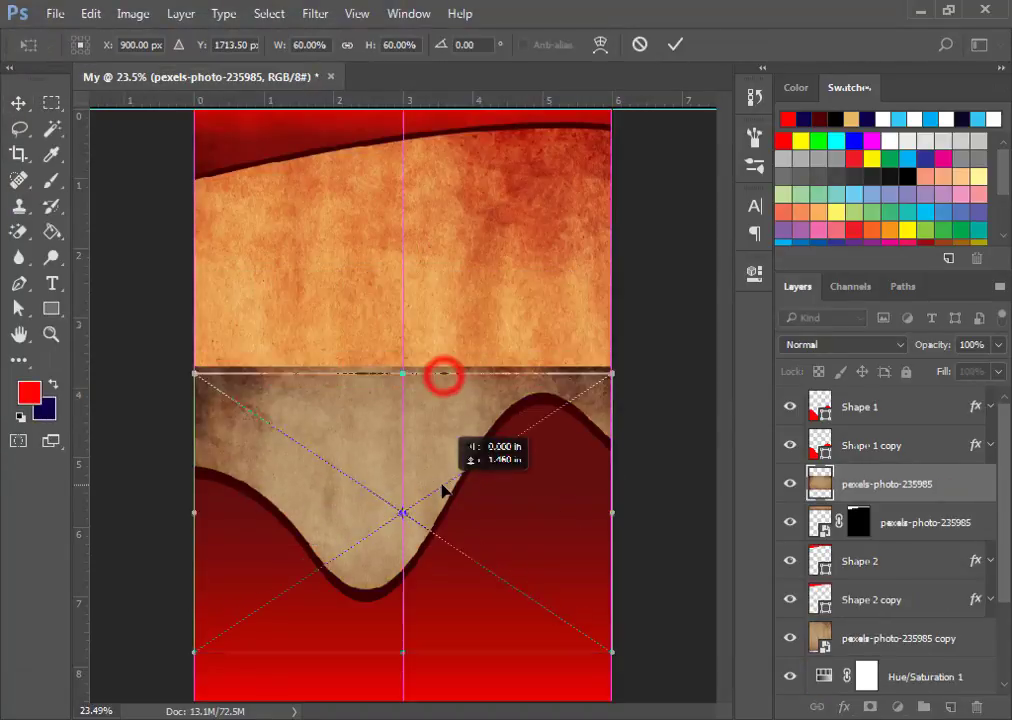
pyautogui.click(894, 483)
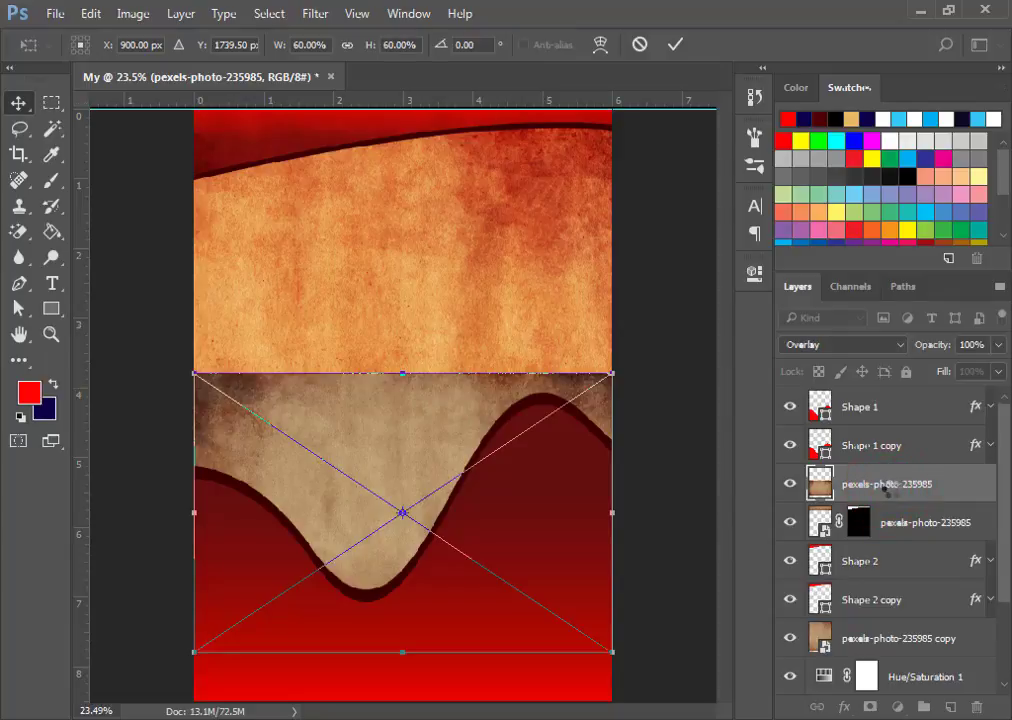
pyautogui.press('Return')
pyautogui.moveTo(894, 483); pyautogui.dragTo(893, 397)
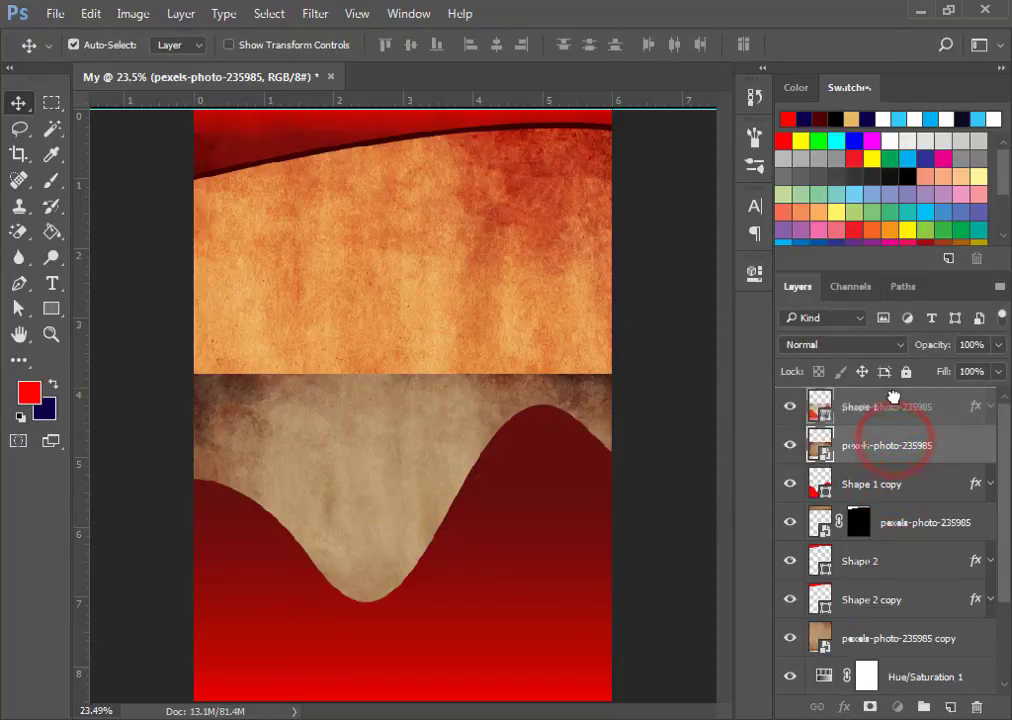
pyautogui.moveTo(480, 470); pyautogui.dragTo(477, 553)
pyautogui.hotkey('ctrl', 't')
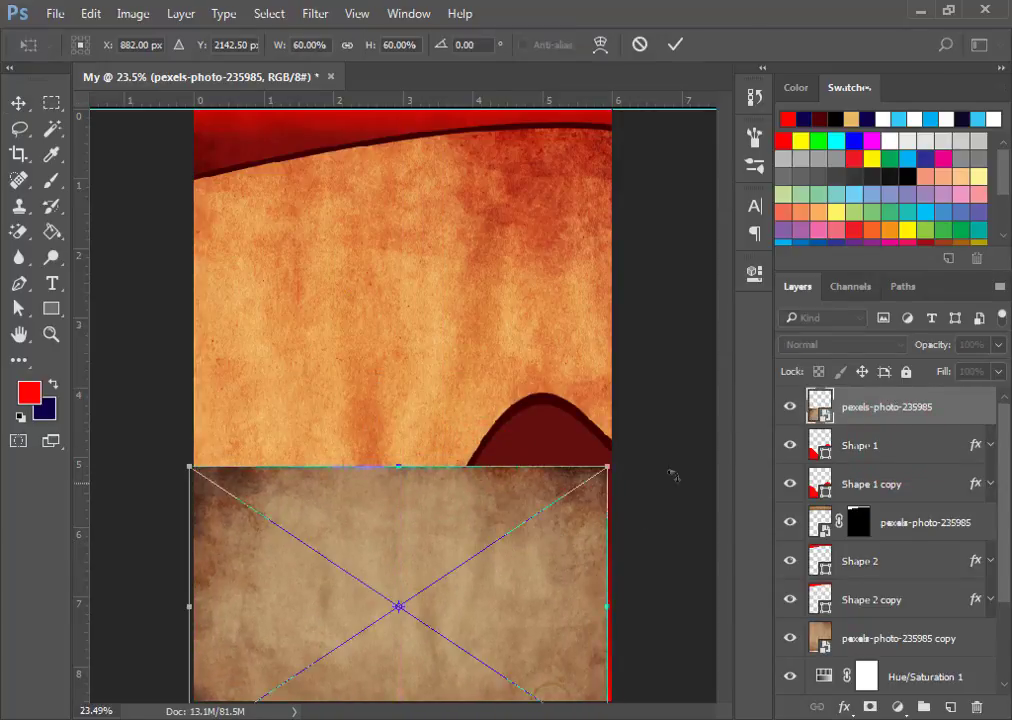
pyautogui.moveTo(608, 468); pyautogui.dragTo(684, 413)
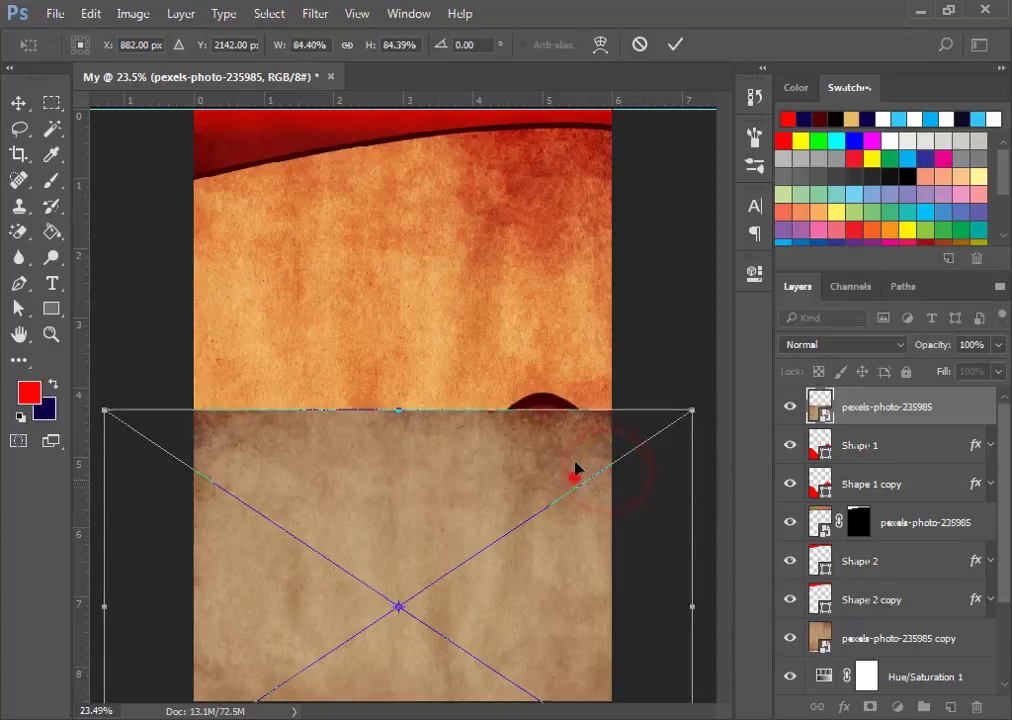
pyautogui.moveTo(576, 497); pyautogui.dragTo(576, 468)
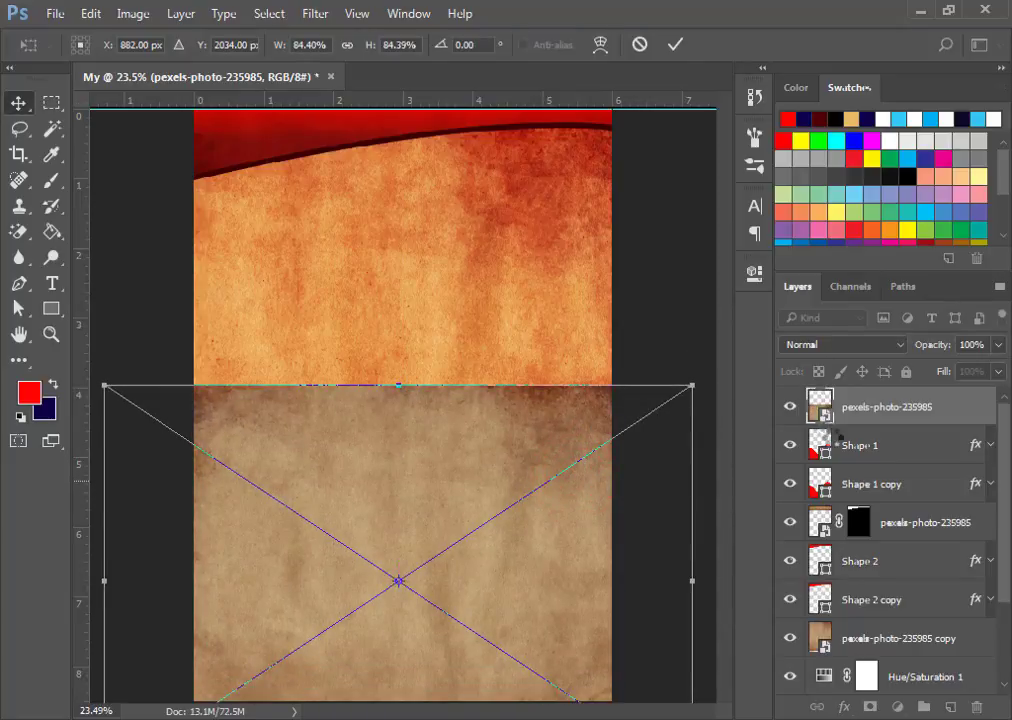
pyautogui.press('Return')
# - Mask the photo to the wave shape, blend it as Overlay, and fit the poster on screen
pyautogui.keyDown('ctrl'); pyautogui.click(828, 453); pyautogui.keyUp('ctrl')
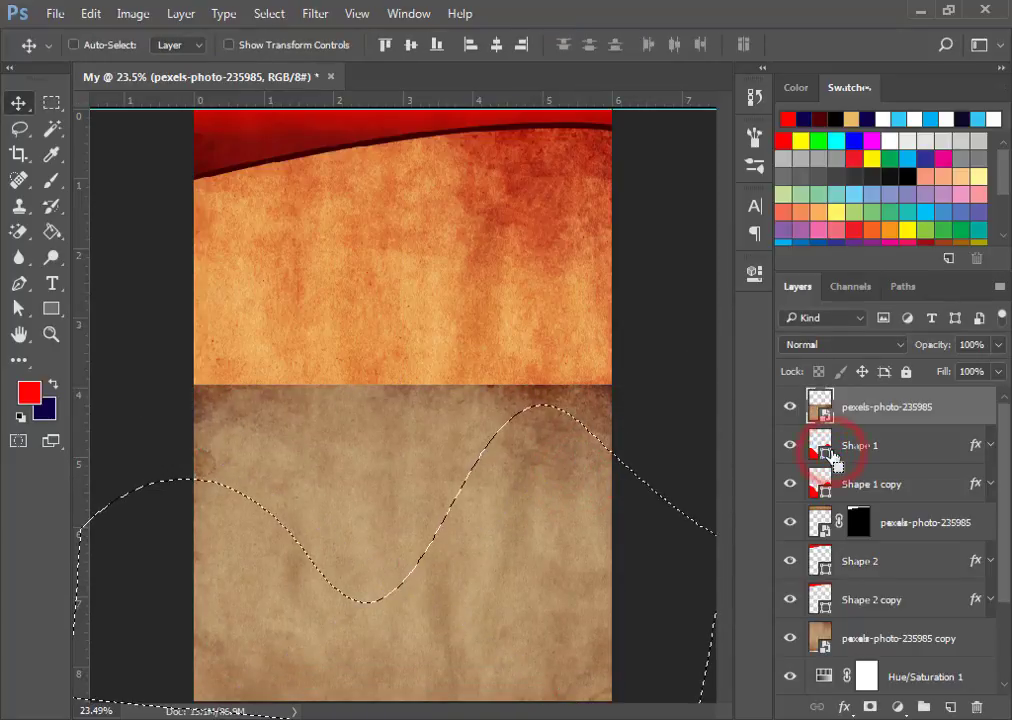
pyautogui.click(869, 707)
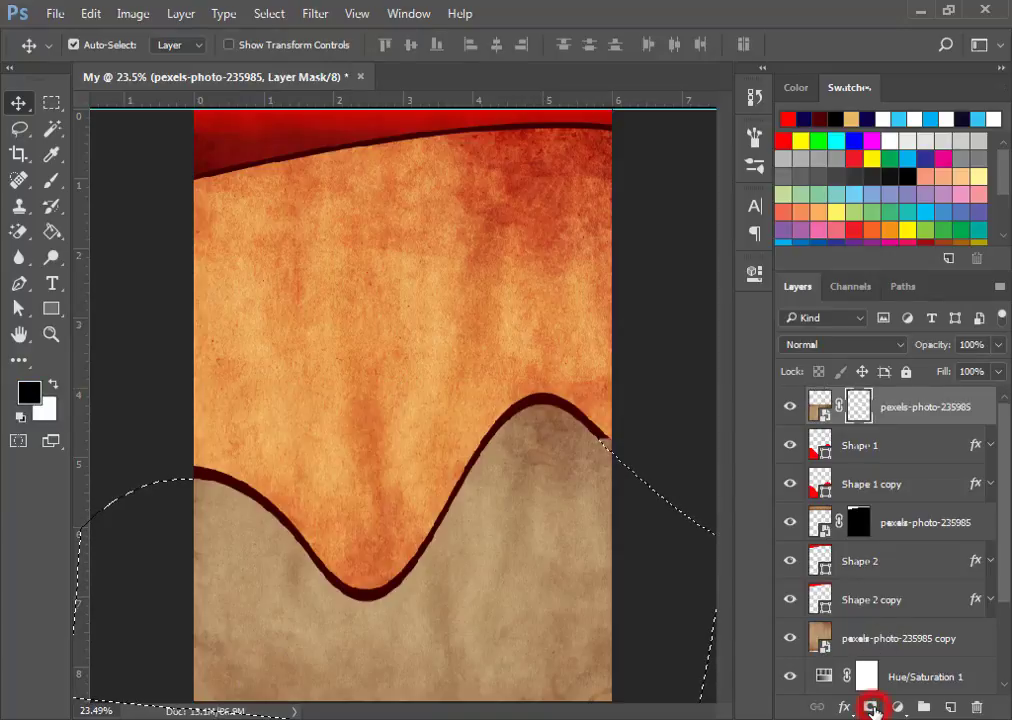
pyautogui.click(845, 346)
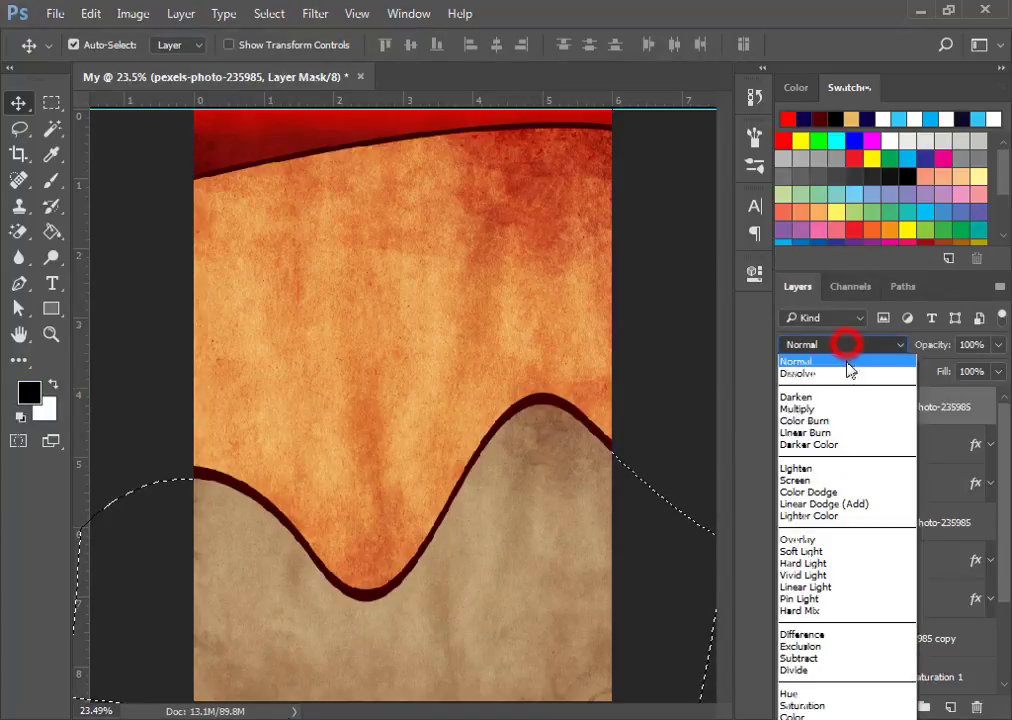
pyautogui.click(846, 541)
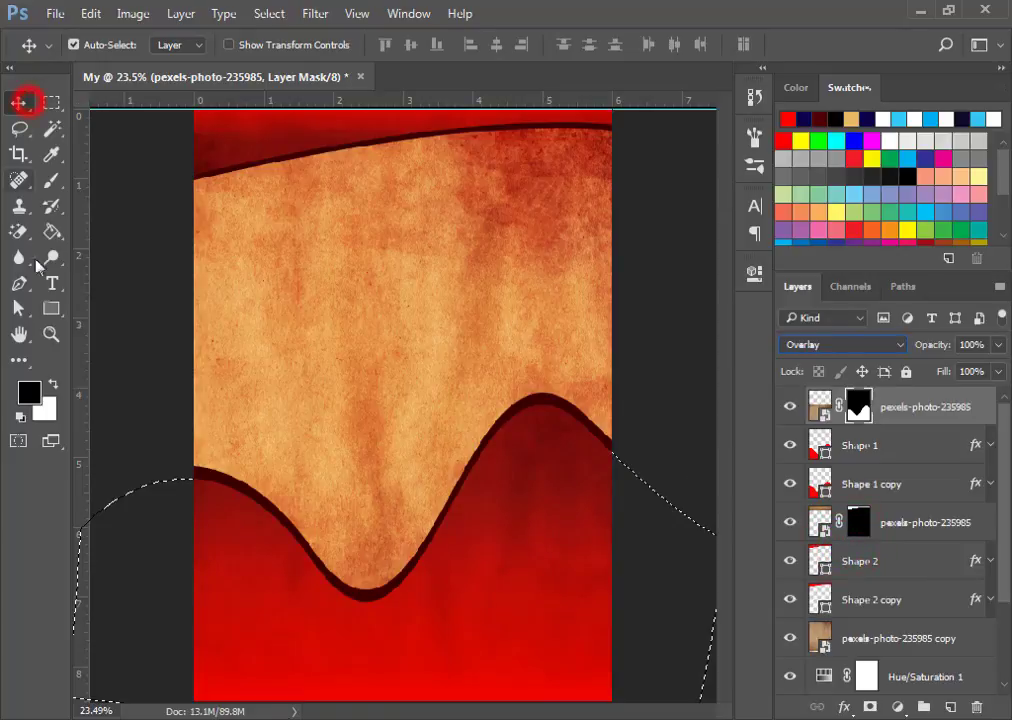
pyautogui.click(51, 334)
pyautogui.click(146, 325)
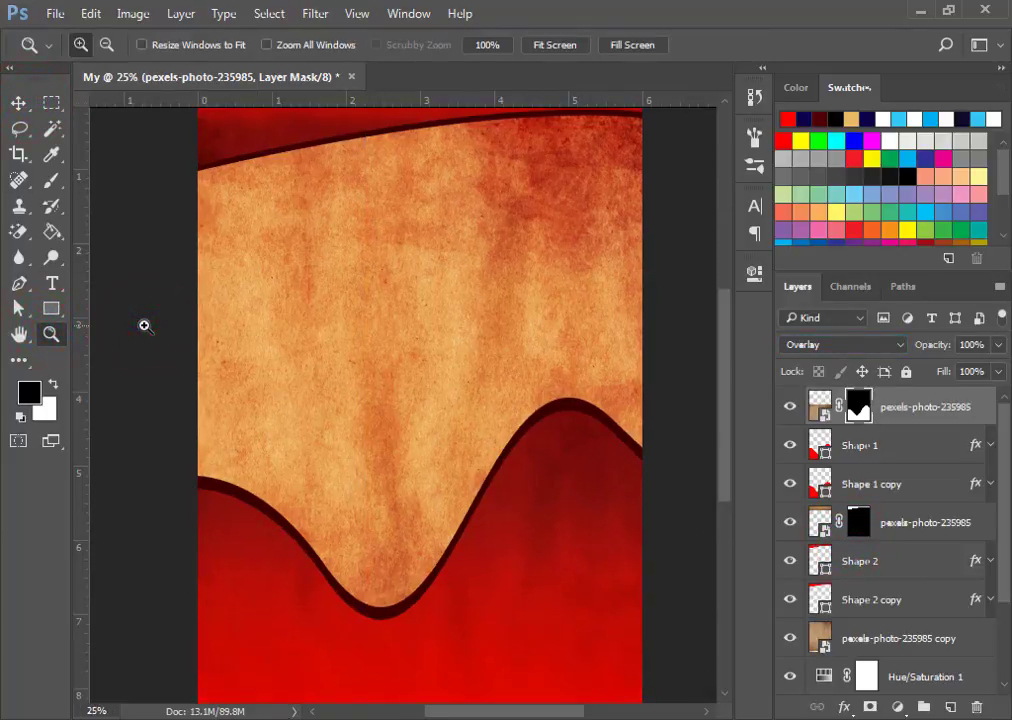
pyautogui.hotkey('ctrl', '0')
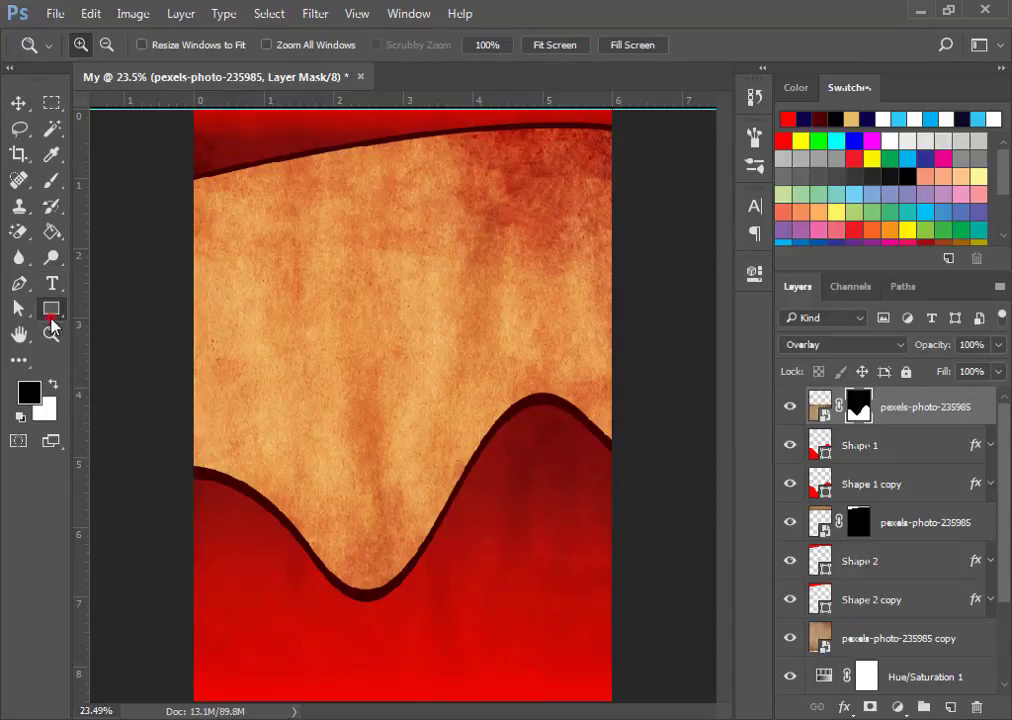
# - Draw a red 724 px circle, Ellipse 1, over the wave's right crest
pyautogui.click(52, 322)
pyautogui.click(130, 346)
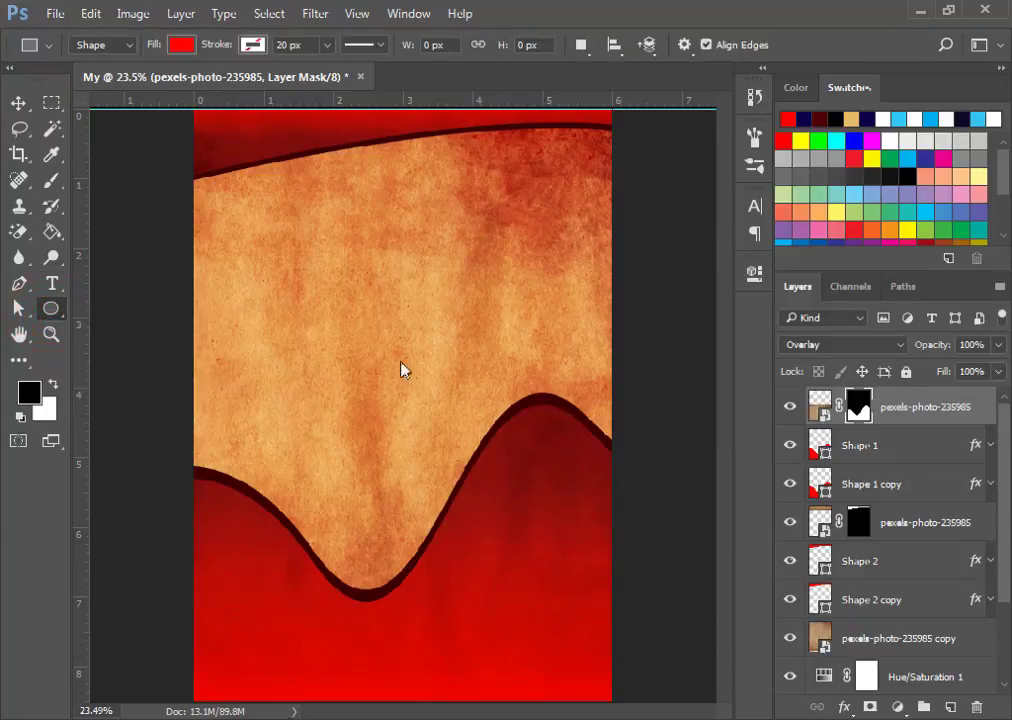
pyautogui.moveTo(474, 346)
pyautogui.mouseDown()
pyautogui.moveTo(579, 515)
pyautogui.moveTo(561, 489)
pyautogui.mouseUp()
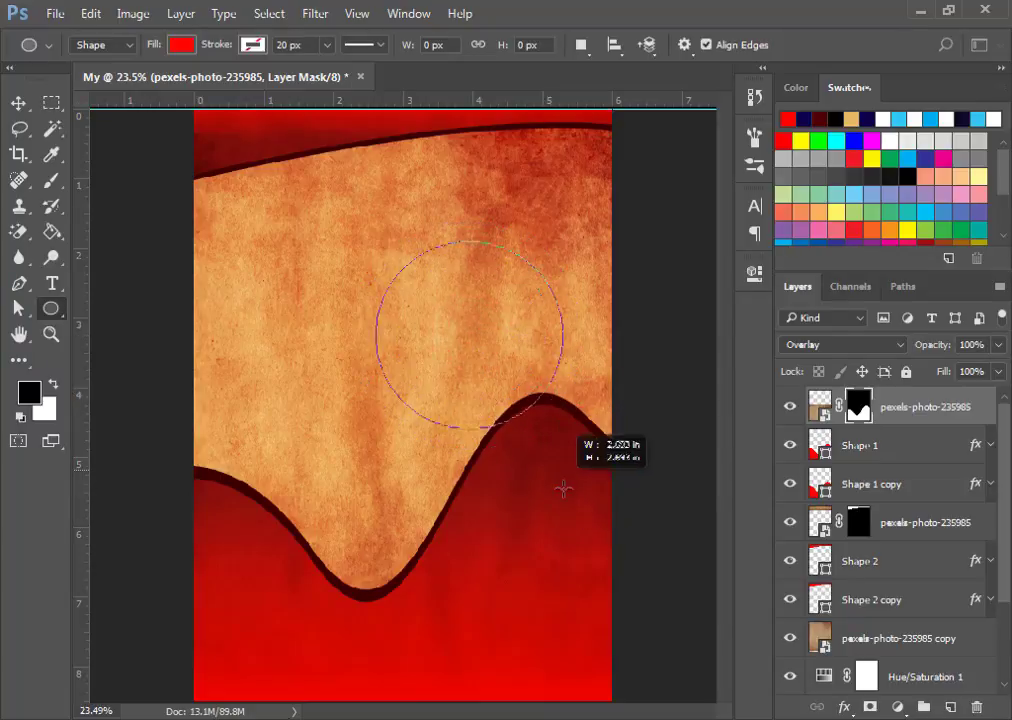
pyautogui.moveTo(561, 489); pyautogui.dragTo(553, 479)
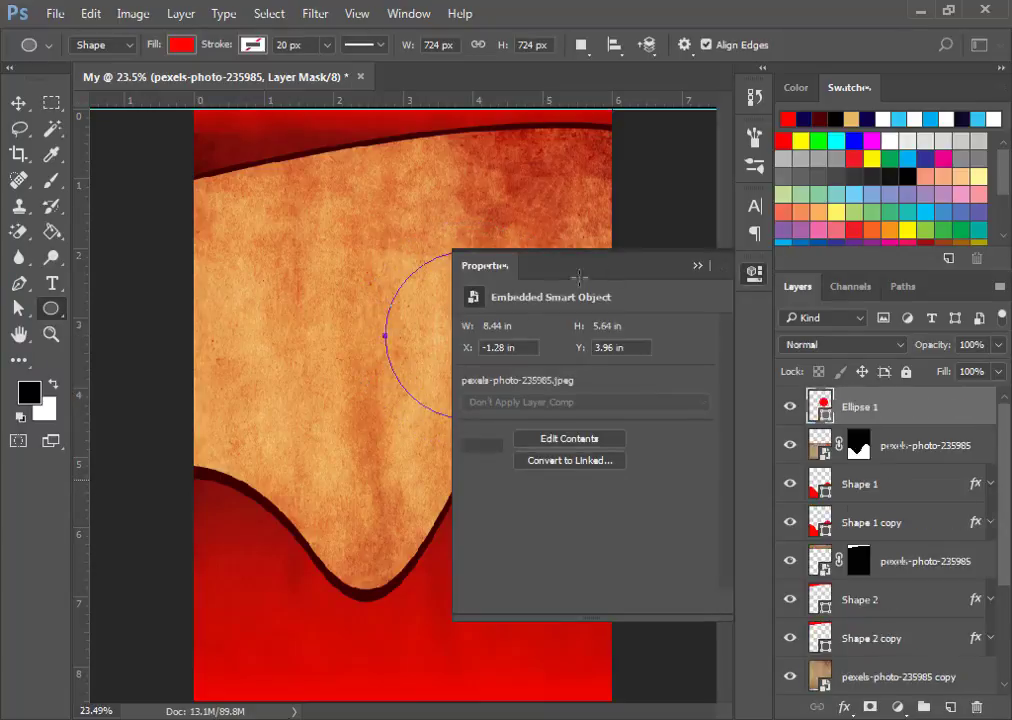
pyautogui.click(695, 267)
pyautogui.moveTo(425, 350); pyautogui.dragTo(451, 343)
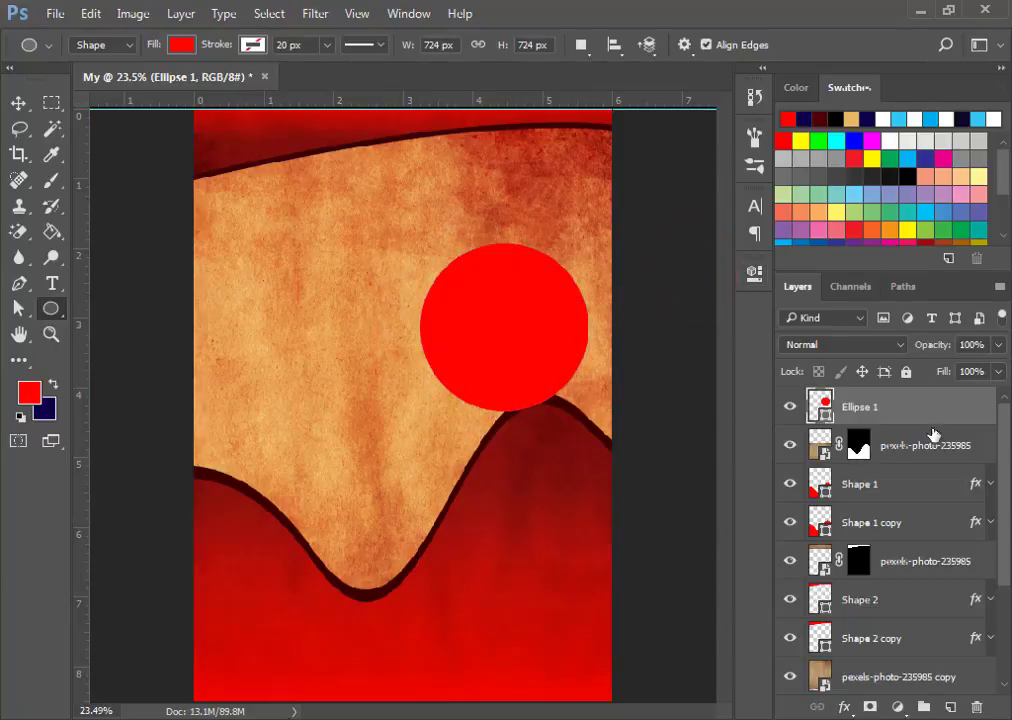
# - Add a white 10 px Stroke to Ellipse 1 and duplicate the circle layer
pyautogui.press('h')
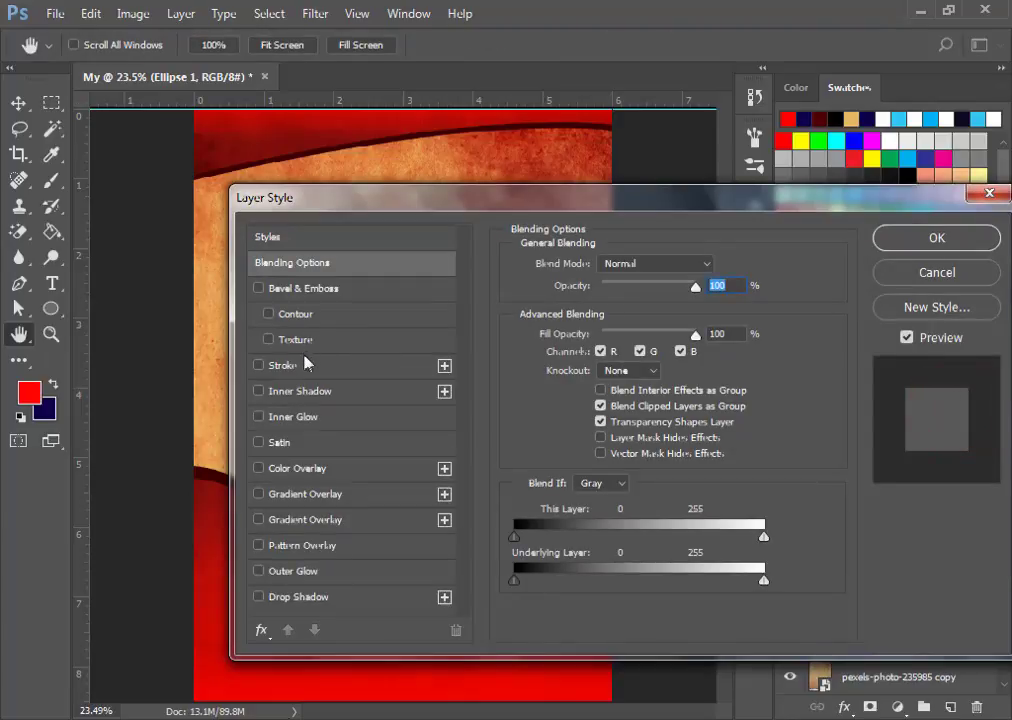
pyautogui.click(295, 362)
pyautogui.click(938, 237)
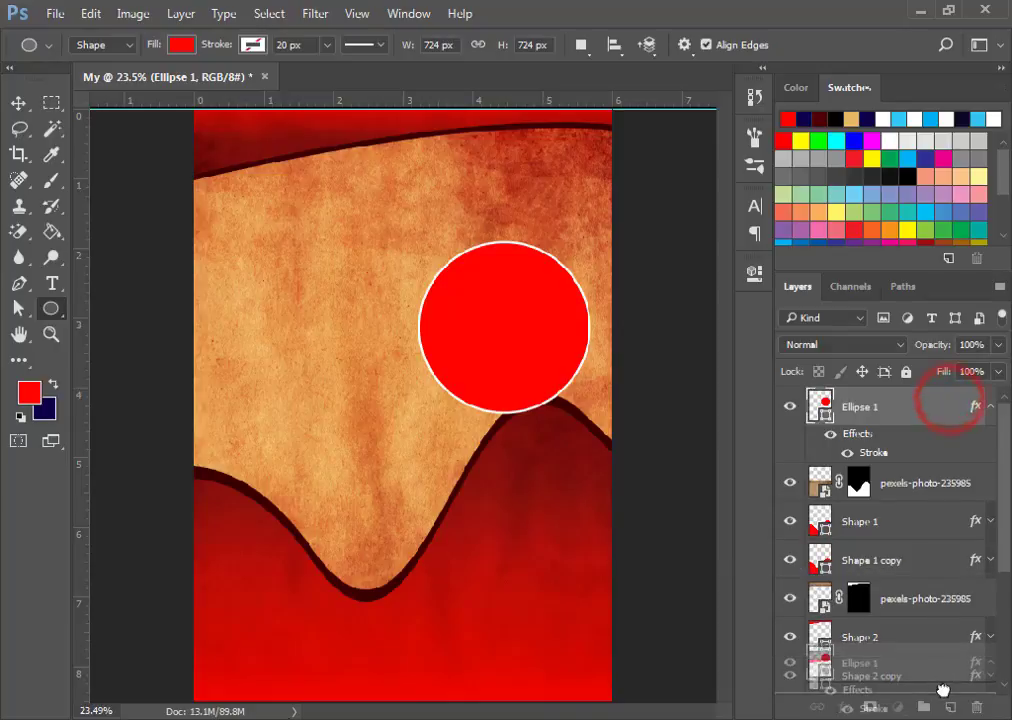
pyautogui.moveTo(951, 401); pyautogui.dragTo(950, 707)
# - Make another circle copy and shrink the first copy to about 83% at the lower left
pyautogui.moveTo(924, 410); pyautogui.dragTo(950, 707)
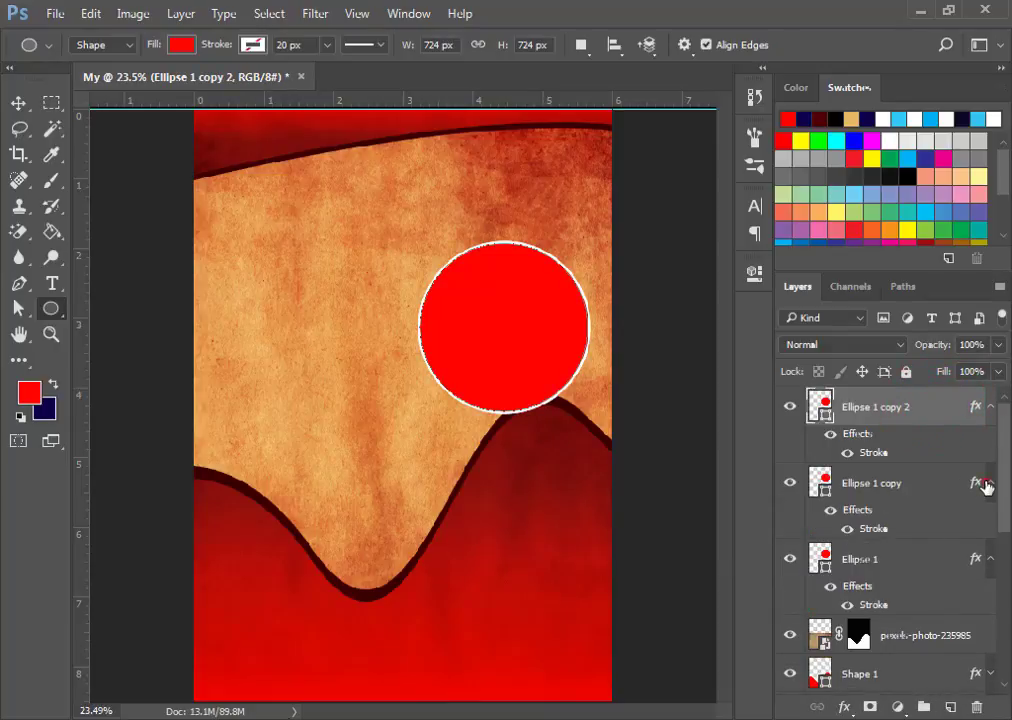
pyautogui.click(987, 483)
pyautogui.click(994, 519)
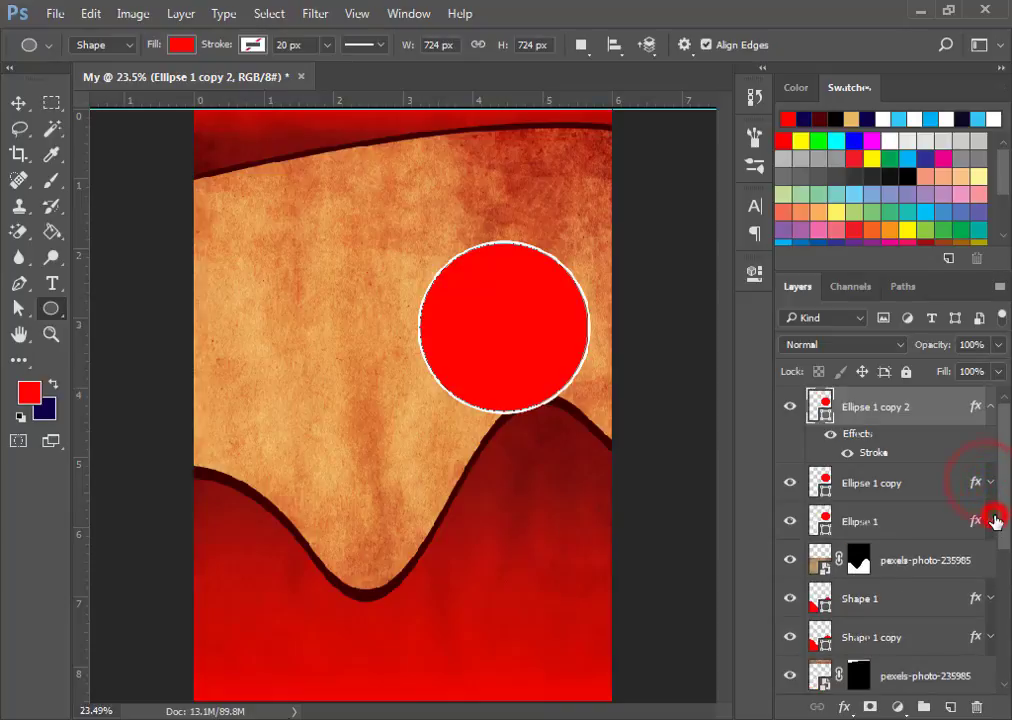
pyautogui.click(991, 424)
pyautogui.click(944, 445)
pyautogui.hotkey('ctrl', 't')
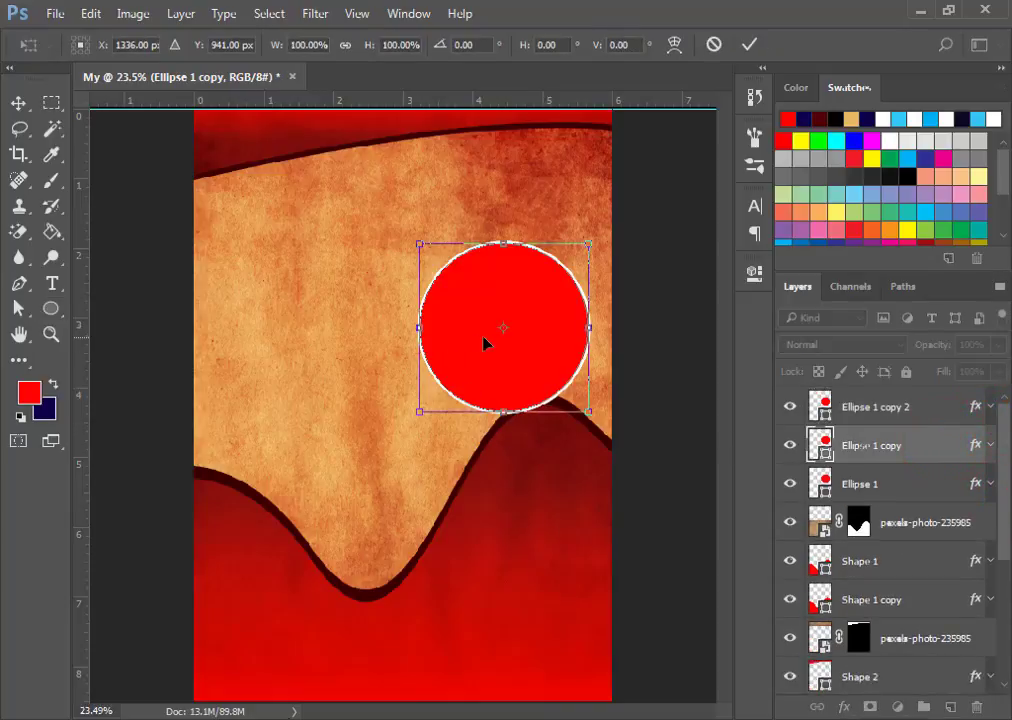
pyautogui.moveTo(484, 343); pyautogui.dragTo(260, 473)
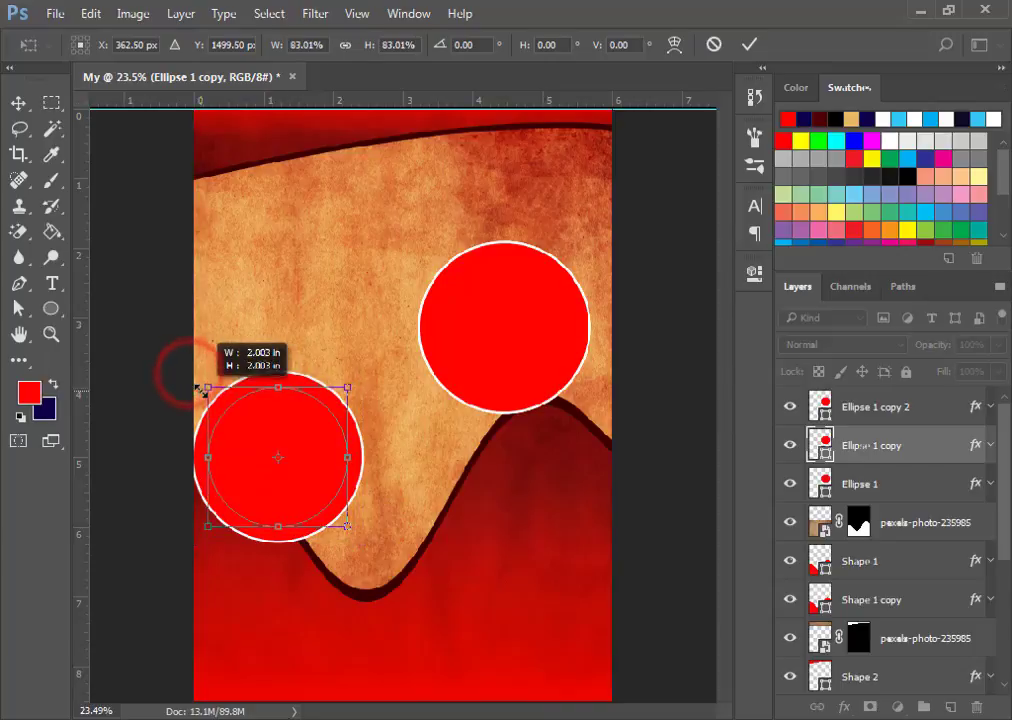
pyautogui.moveTo(187, 372); pyautogui.dragTo(227, 437)
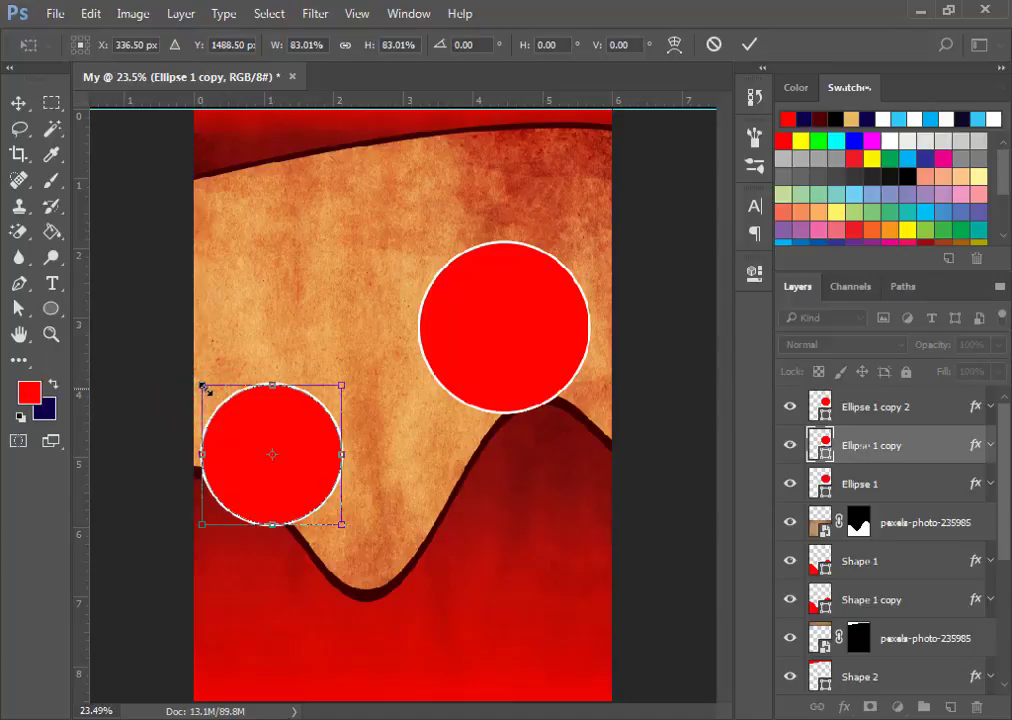
pyautogui.press('Return')
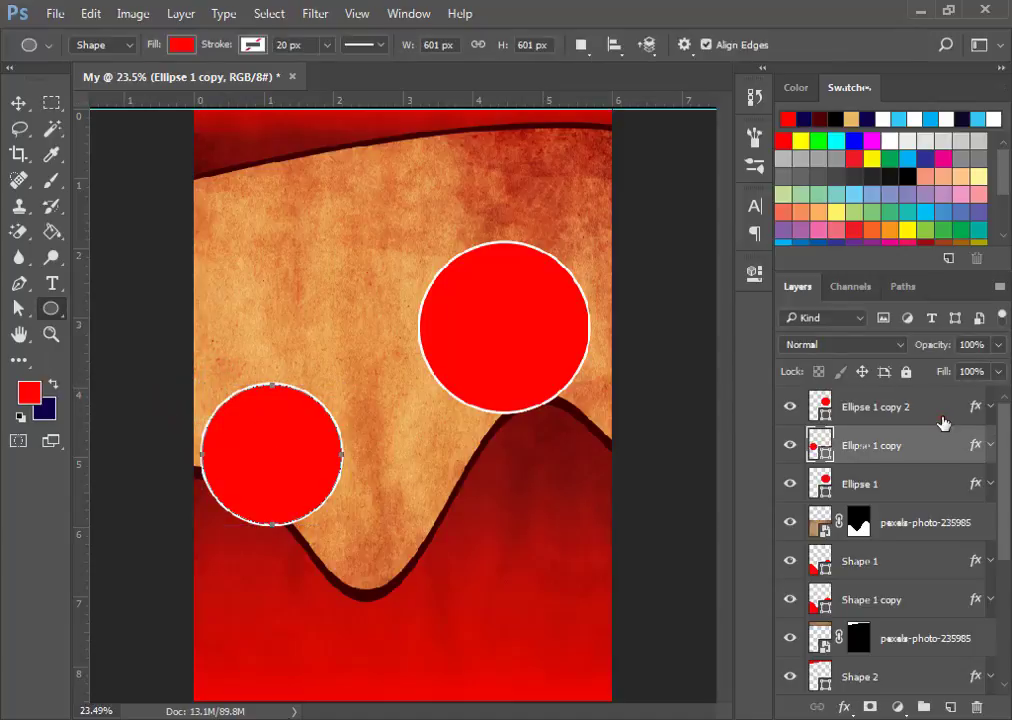
# - Shrink the second circle copy to about two-thirds and move it down toward the wave
pyautogui.click(940, 418)
pyautogui.hotkey('ctrl', 't')
pyautogui.moveTo(549, 350); pyautogui.dragTo(456, 540)
pyautogui.moveTo(333, 432); pyautogui.dragTo(363, 461)
pyautogui.moveTo(407, 528); pyautogui.dragTo(411, 512)
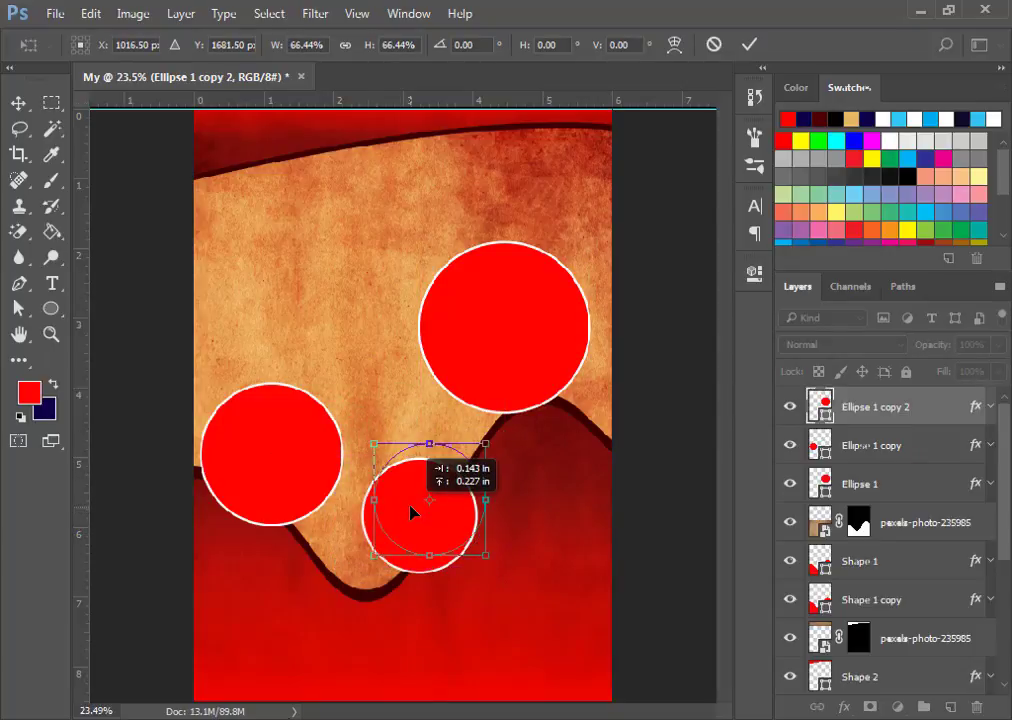
pyautogui.press('Return')
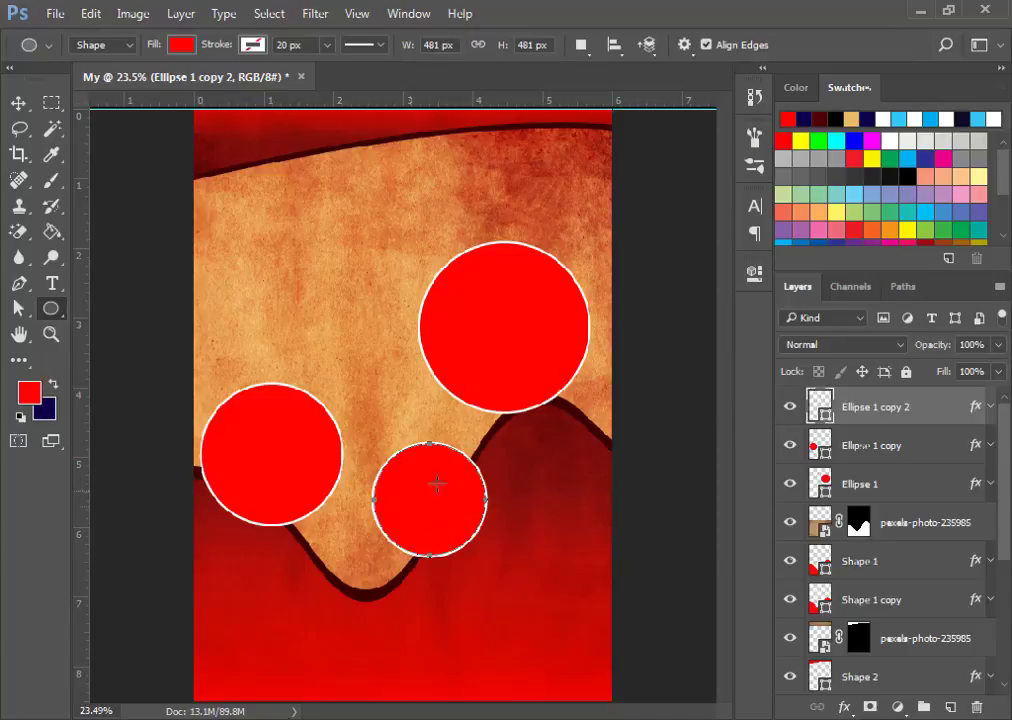
# - Fine-tune the positions of the left and middle circles with the Move tool
pyautogui.click(18, 103)
pyautogui.click(235, 295)
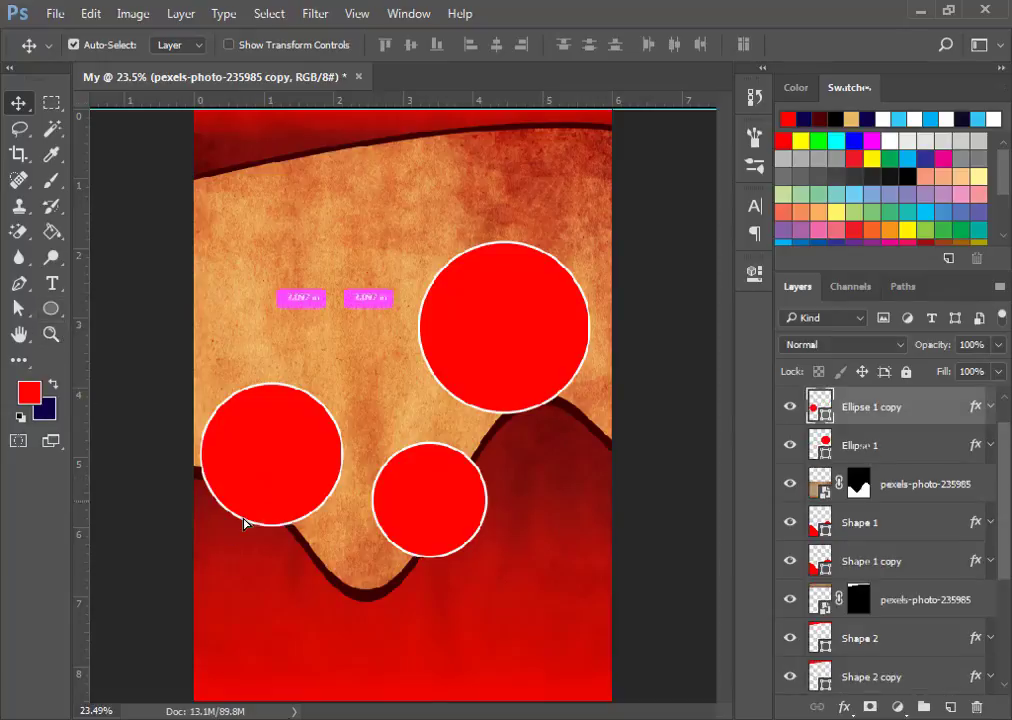
pyautogui.moveTo(240, 525); pyautogui.dragTo(255, 524)
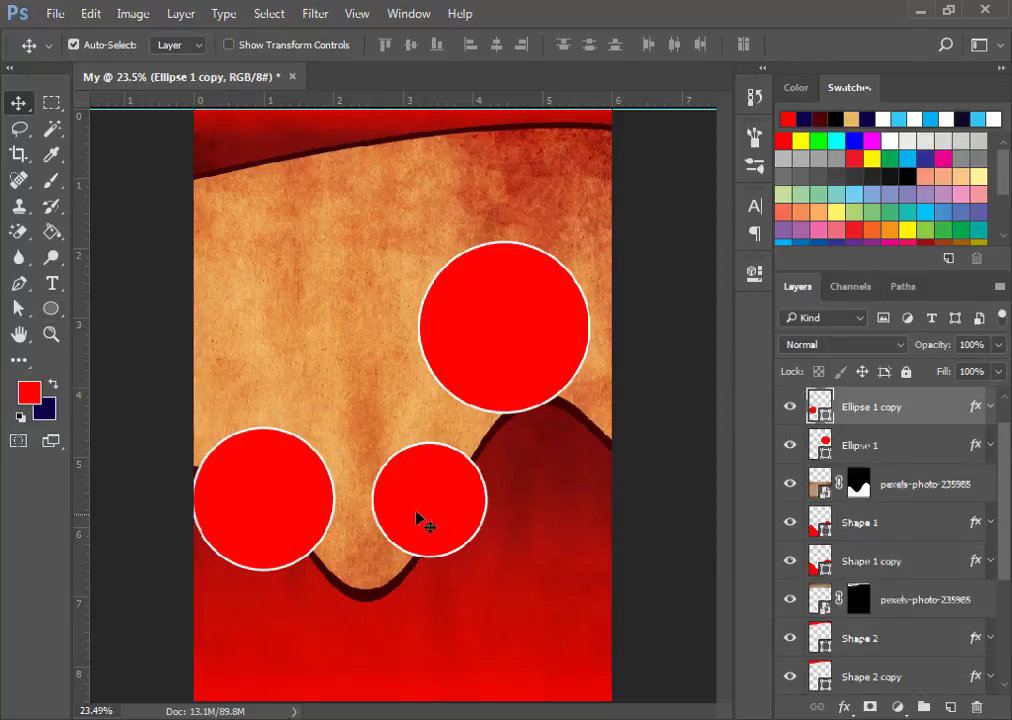
pyautogui.moveTo(420, 520); pyautogui.dragTo(410, 507)
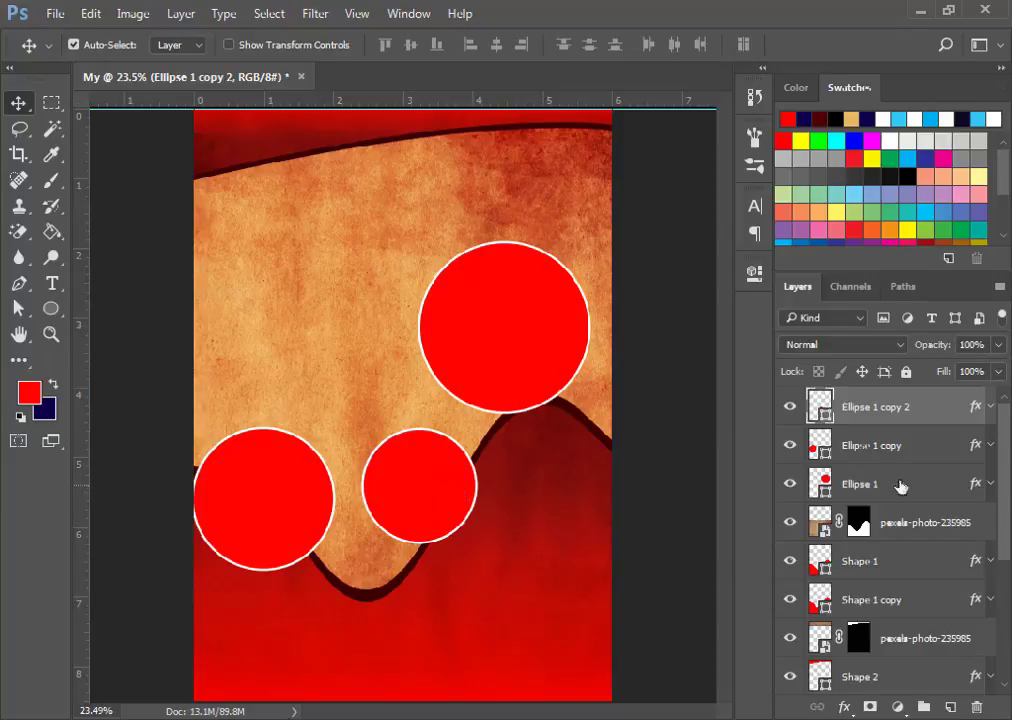
pyautogui.click(946, 436)
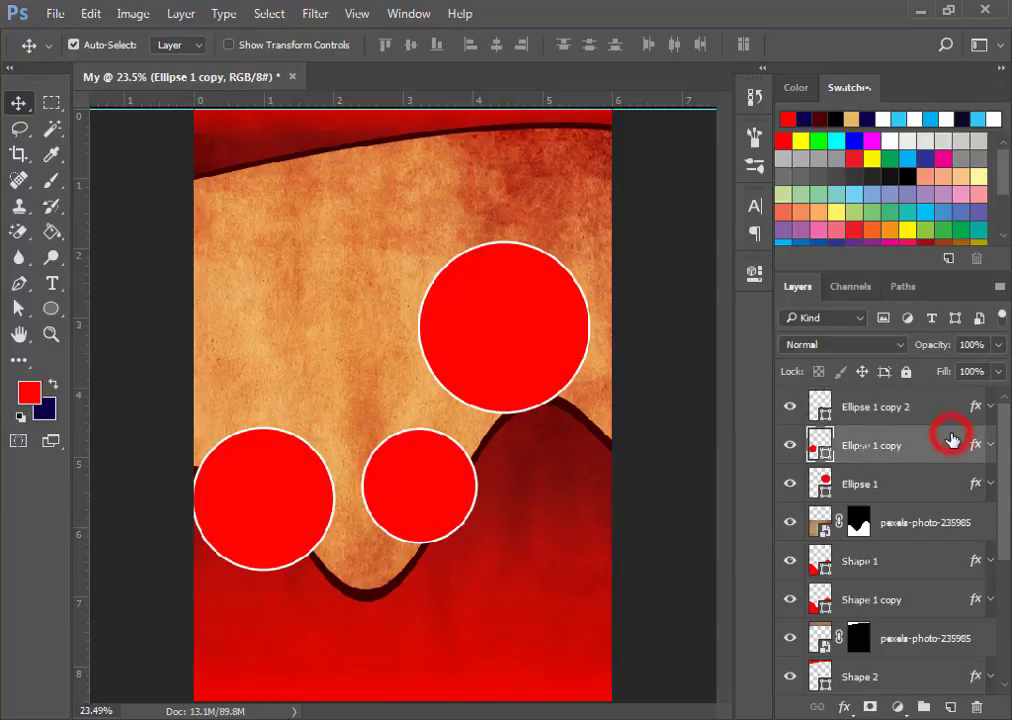
pyautogui.click(940, 409)
pyautogui.doubleClick(938, 405)
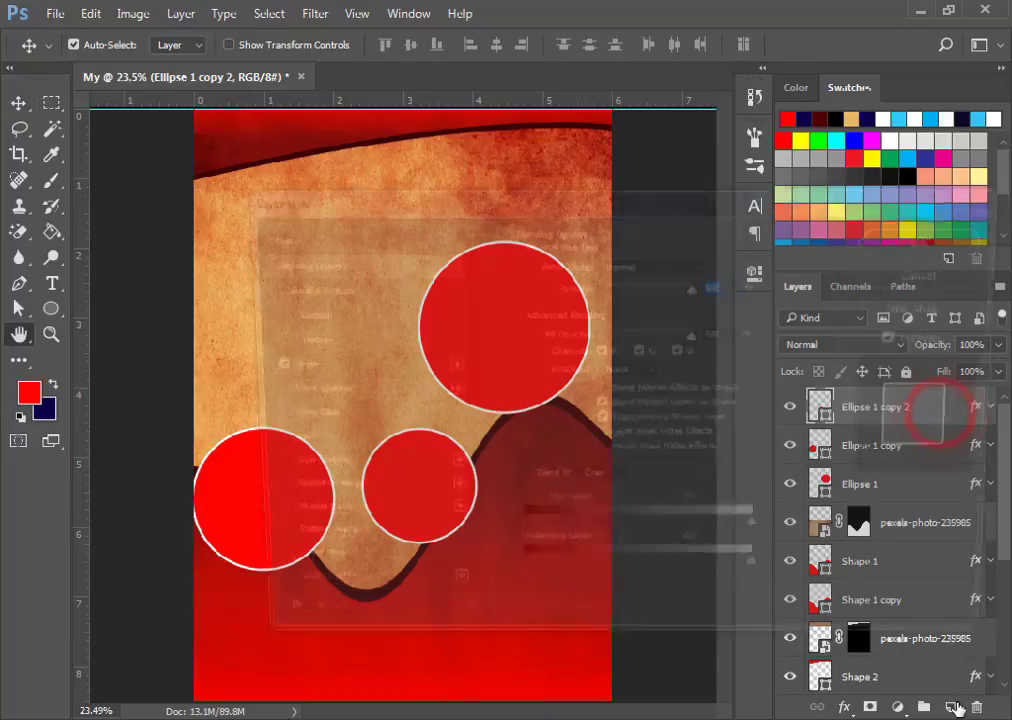
pyautogui.click(974, 269)
# - Add a fourth circle, Ellipse 1 copy 3, shrunk to about 45% over the red wave
pyautogui.moveTo(936, 401); pyautogui.dragTo(950, 707)
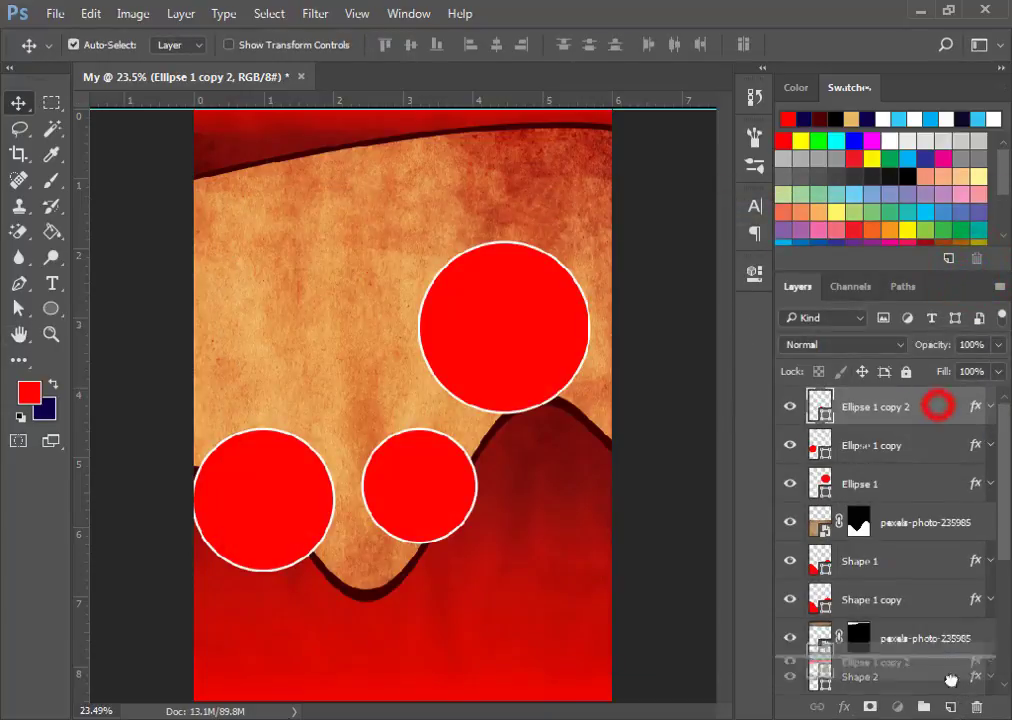
pyautogui.moveTo(463, 507); pyautogui.dragTo(580, 497)
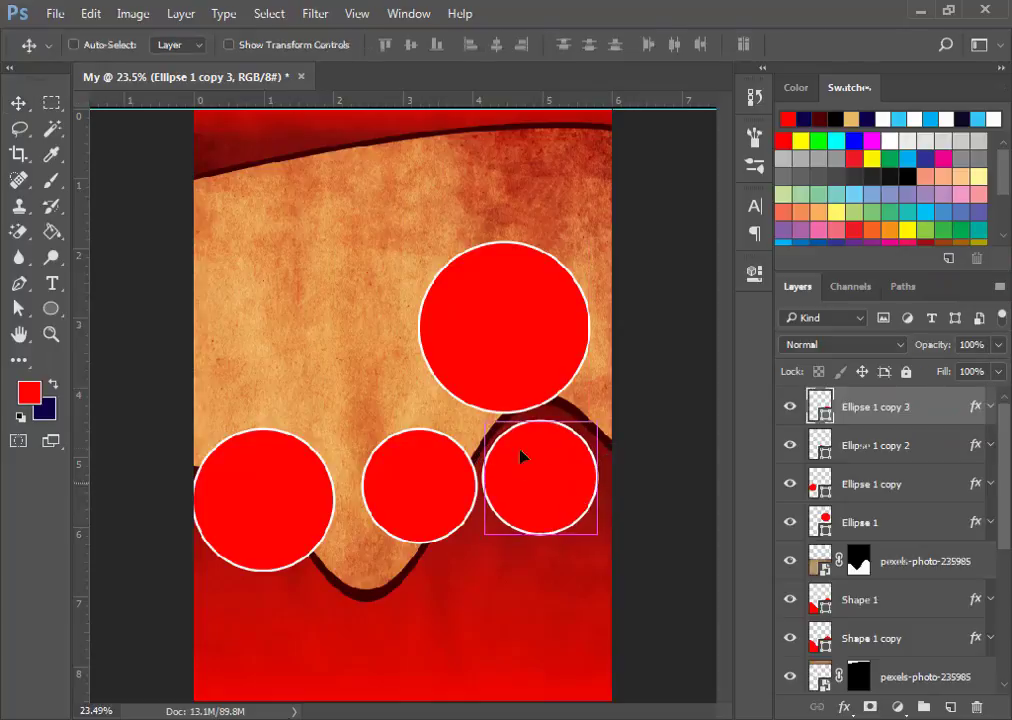
pyautogui.hotkey('ctrl', 't')
pyautogui.moveTo(513, 434)
pyautogui.mouseDown()
pyautogui.moveTo(534, 489)
pyautogui.moveTo(533, 472)
pyautogui.mouseUp()
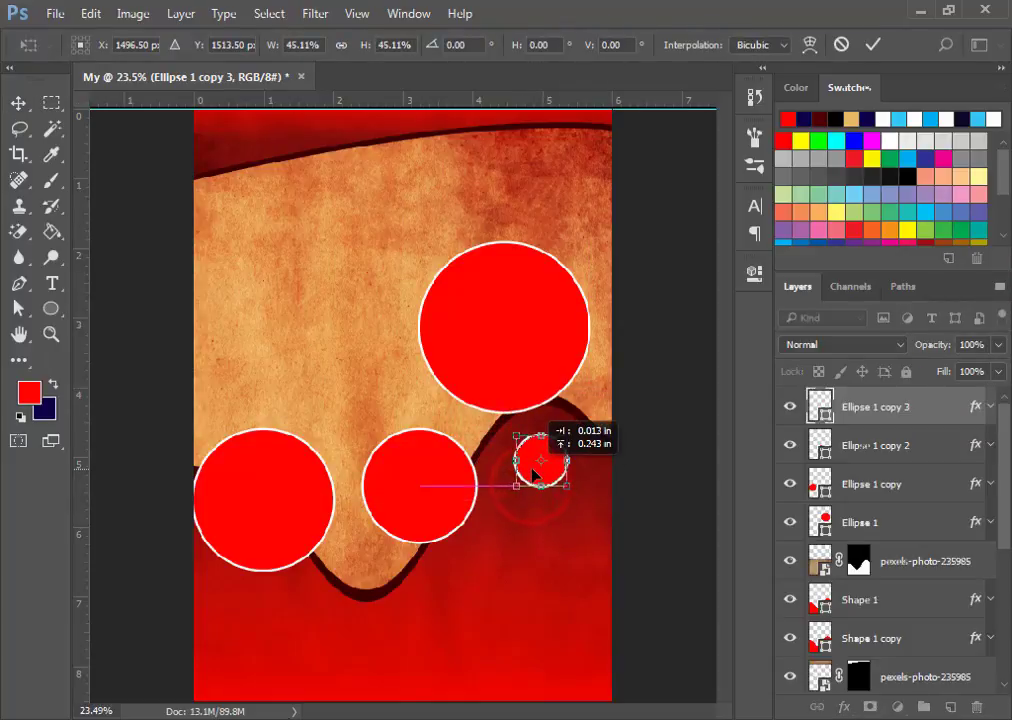
pyautogui.press('Return')
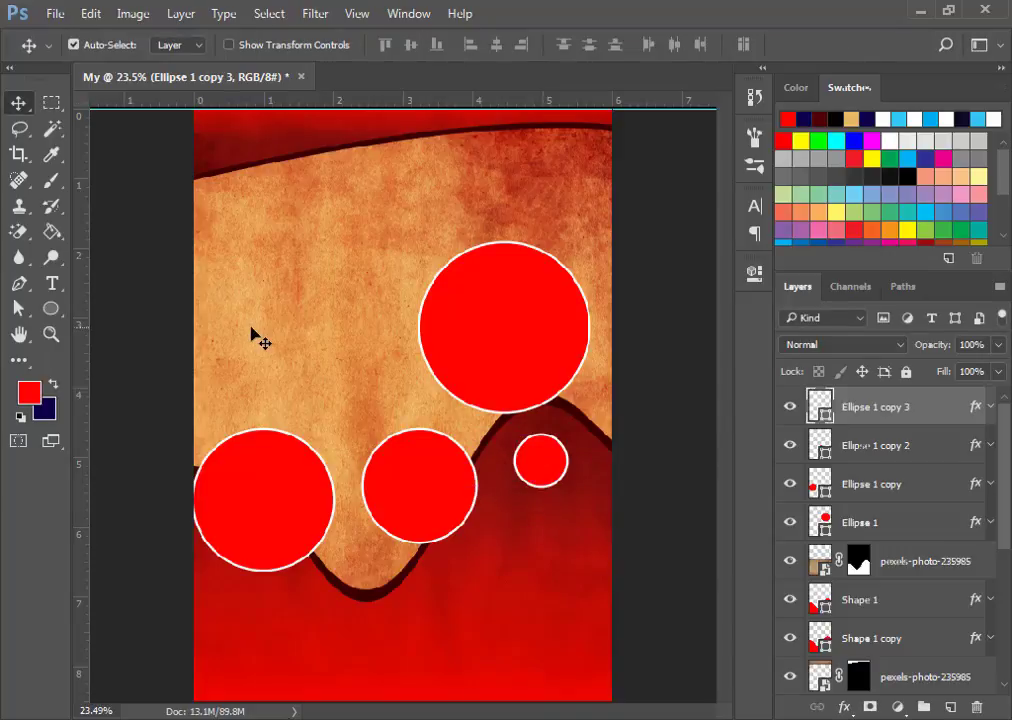
# - Open four stock photo JPEGs from disk together
pyautogui.click(55, 18)
pyautogui.click(48, 68)
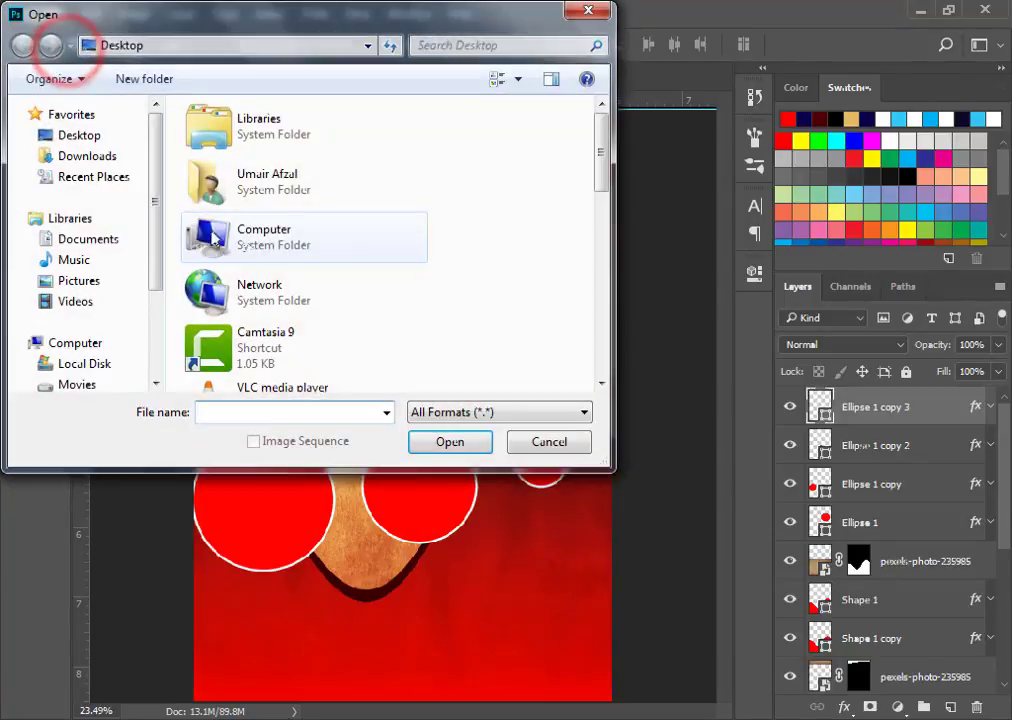
pyautogui.scroll(-2, 230, 246)
pyautogui.scroll(-1, 270, 290)
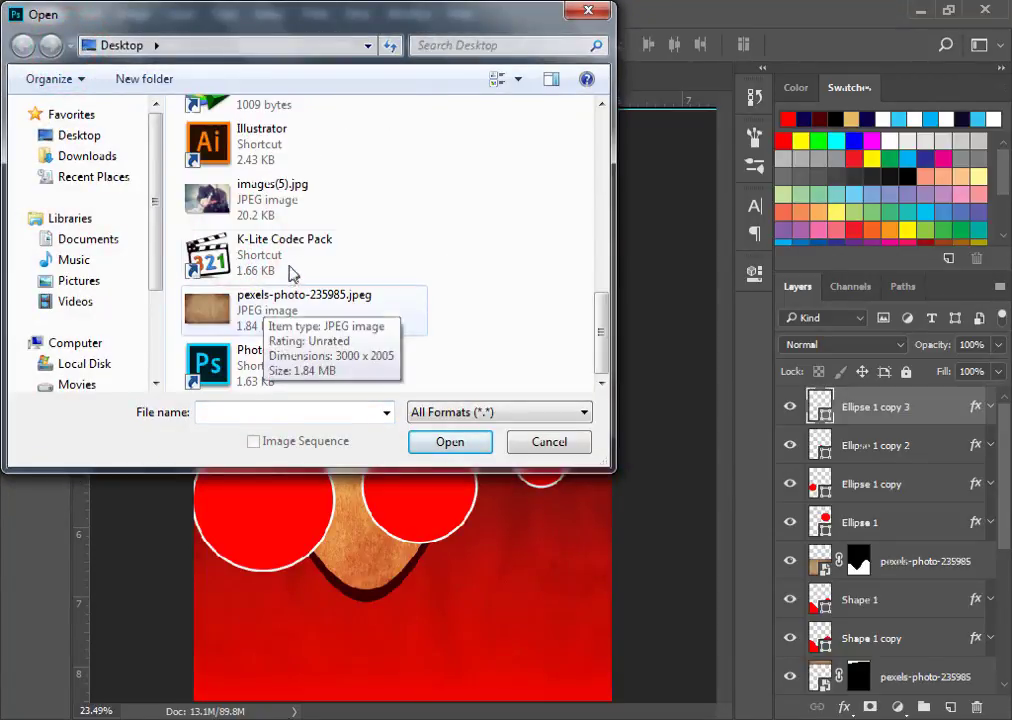
pyautogui.click(267, 200)
pyautogui.scroll(2, 272, 195)
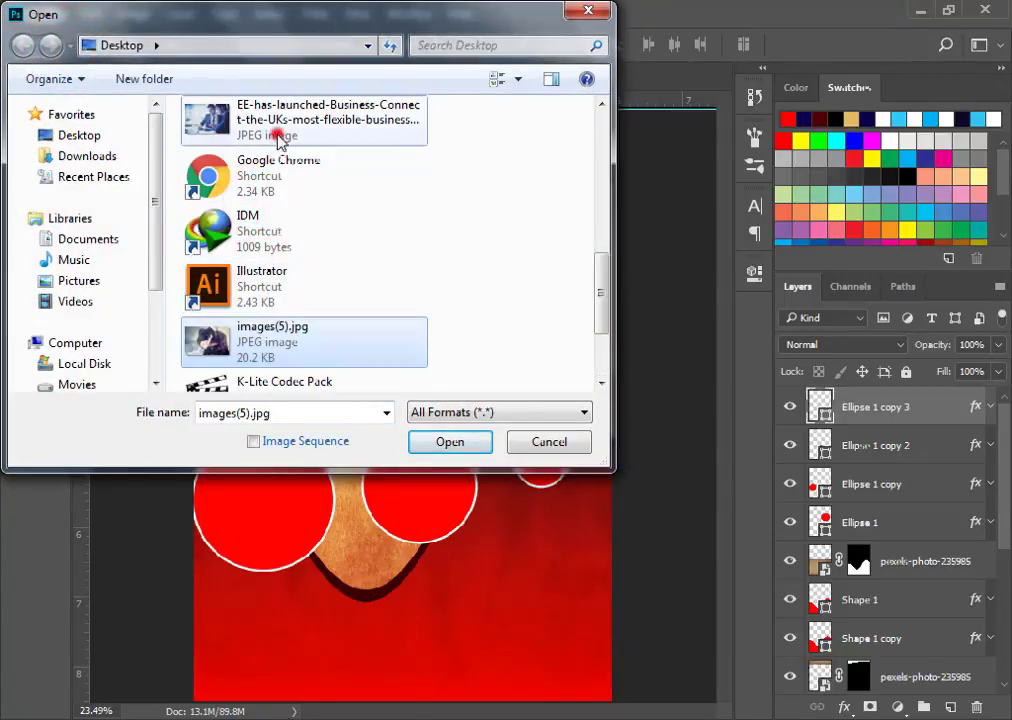
pyautogui.keyDown('ctrl'); pyautogui.click(280, 140); pyautogui.keyUp('ctrl')
pyautogui.scroll(2, 285, 150)
pyautogui.keyDown('ctrl'); pyautogui.click(280, 185); pyautogui.keyUp('ctrl')
pyautogui.keyDown('ctrl'); pyautogui.click(280, 237); pyautogui.keyUp('ctrl')
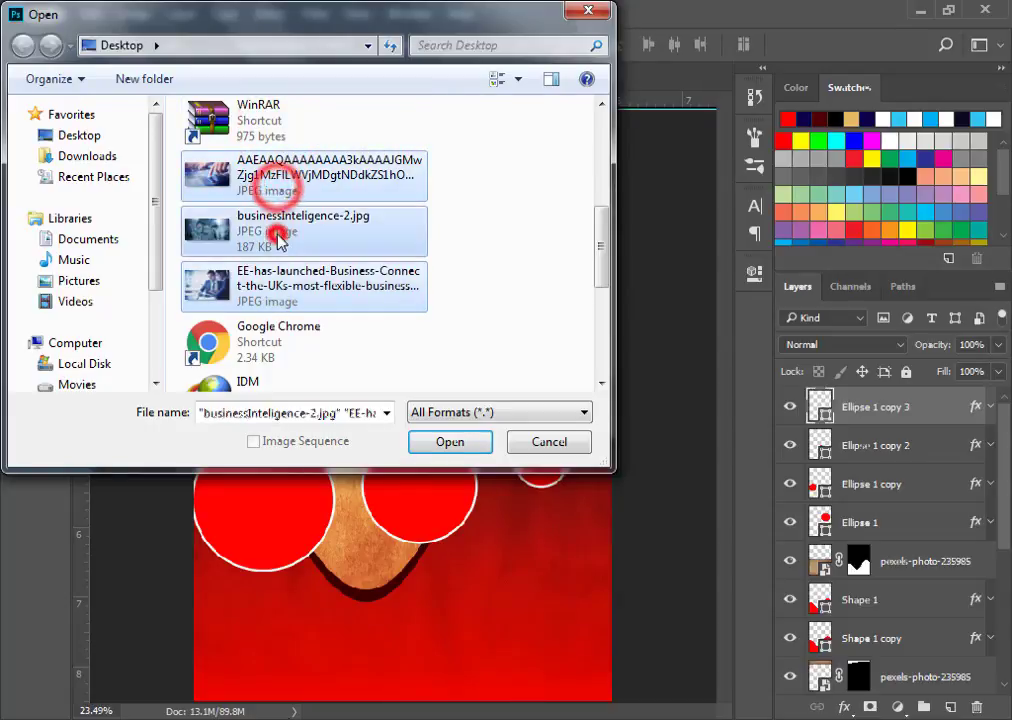
pyautogui.click(452, 437)
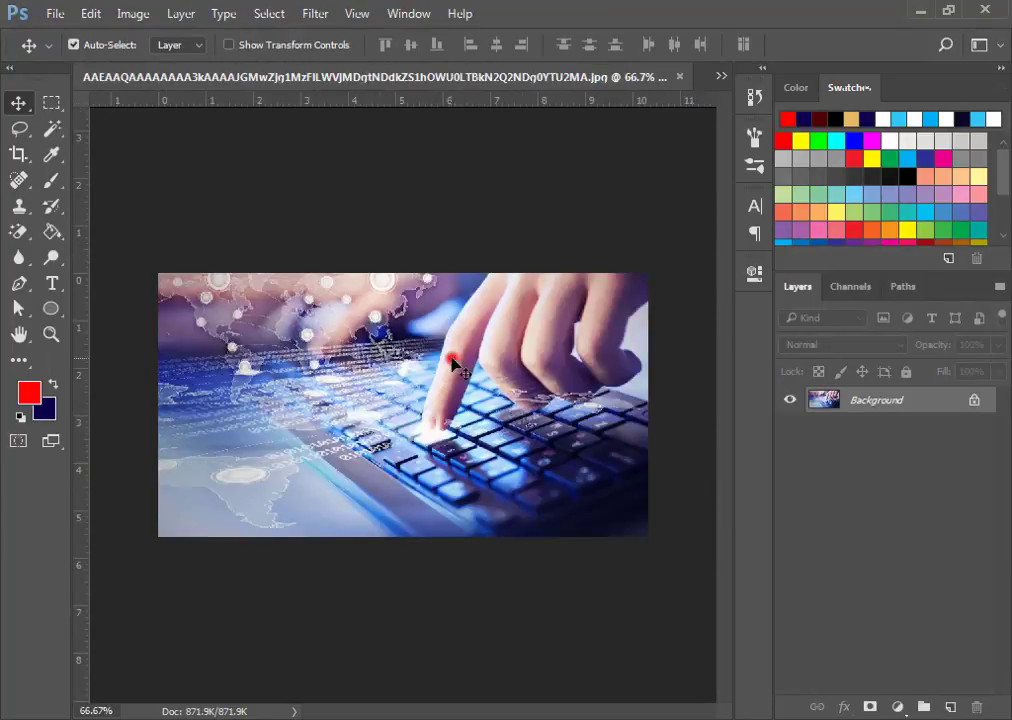
# - Copy the keyboard photo and paste it as a new layer over the upper-right circle
pyautogui.hotkey('ctrl', 'a')
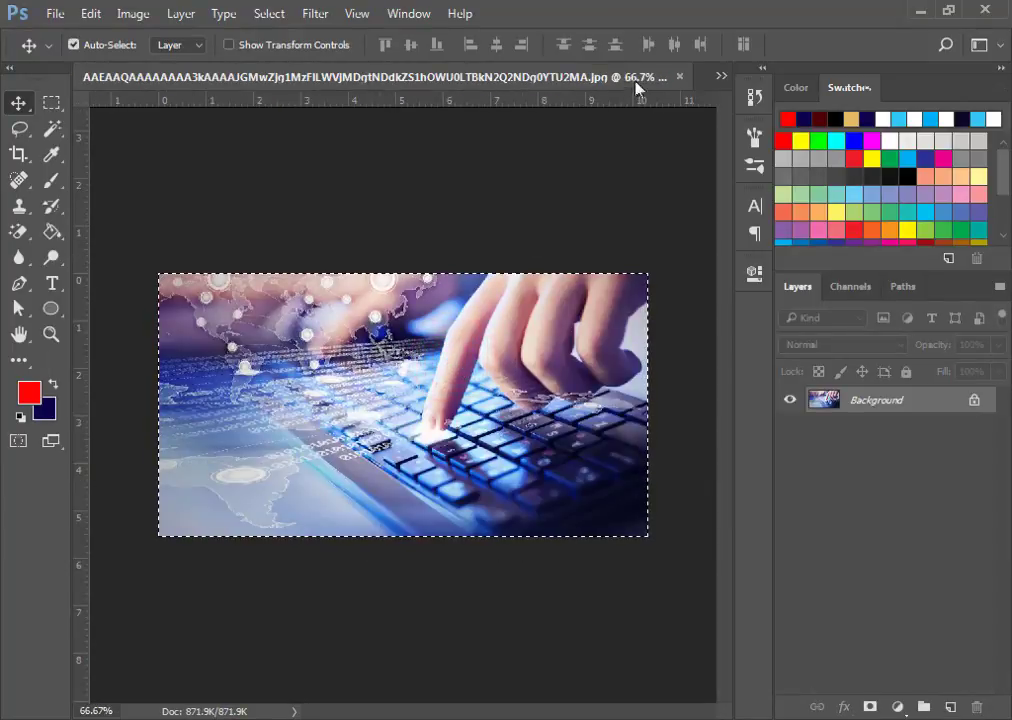
pyautogui.click(679, 77)
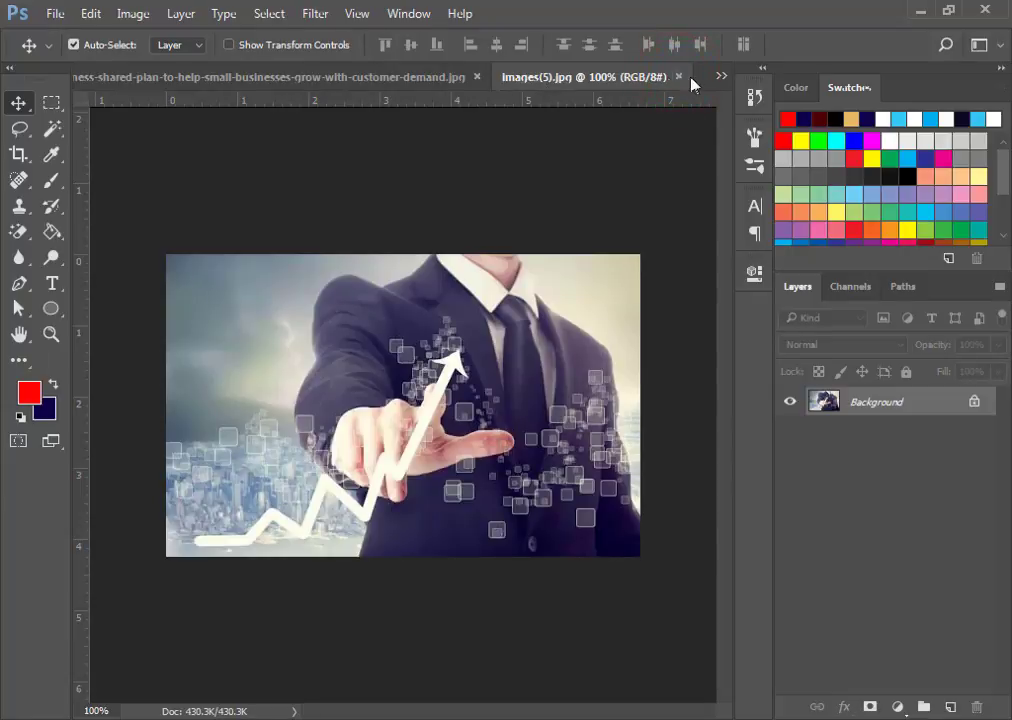
pyautogui.click(725, 82)
pyautogui.click(691, 97)
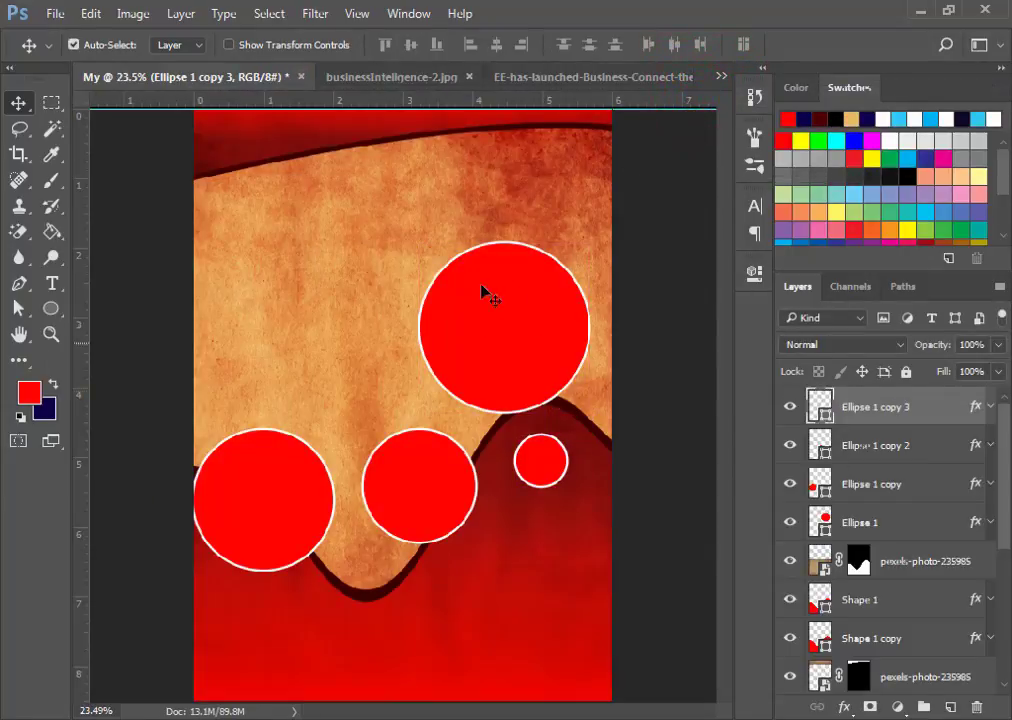
pyautogui.click(488, 290)
pyautogui.hotkey('ctrl', 'shift', 'alt', 'n')
pyautogui.hotkey('ctrl', 'v')
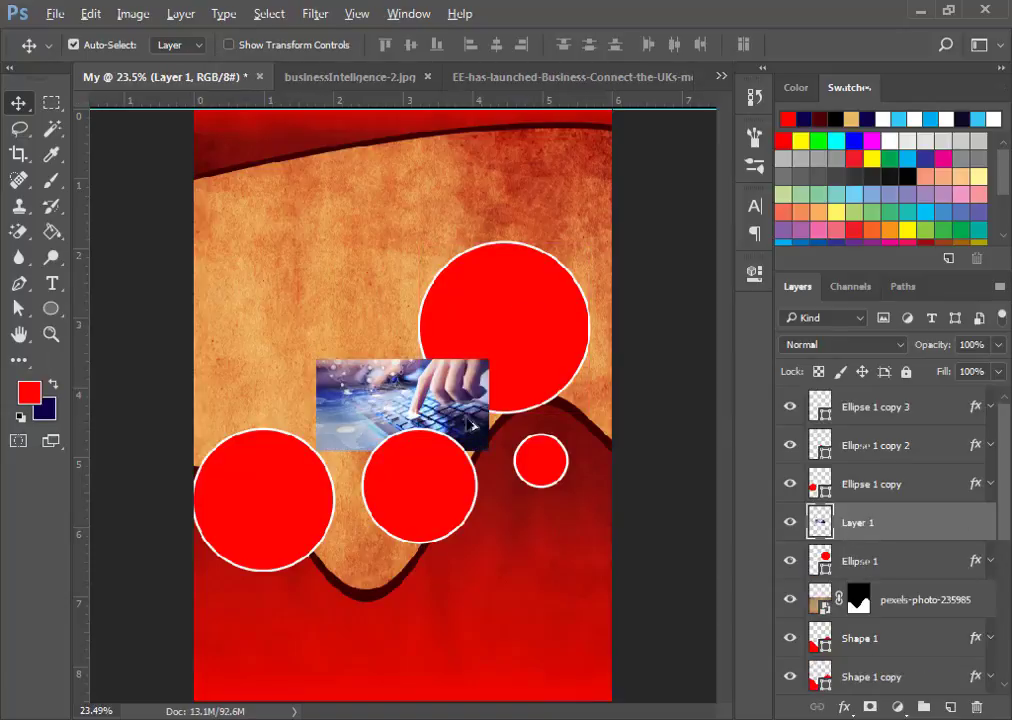
pyautogui.moveTo(452, 417); pyautogui.dragTo(544, 327)
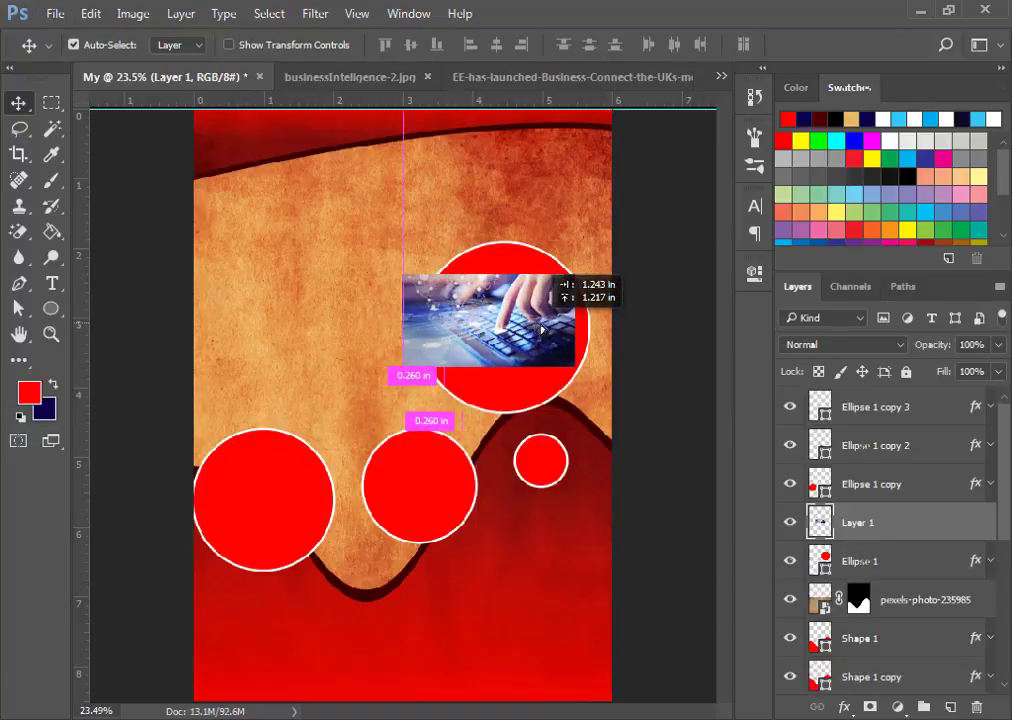
# - Enlarge the keyboard photo to about 185% and nudge it slightly left and down
pyautogui.hotkey('ctrl', 't')
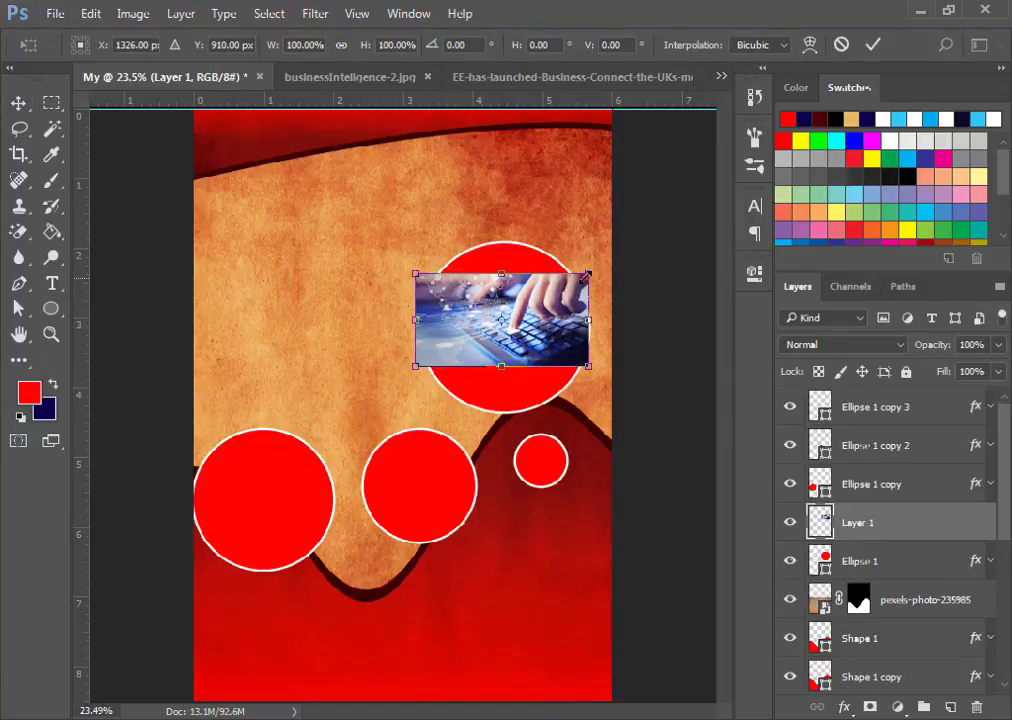
pyautogui.moveTo(587, 273); pyautogui.dragTo(658, 233)
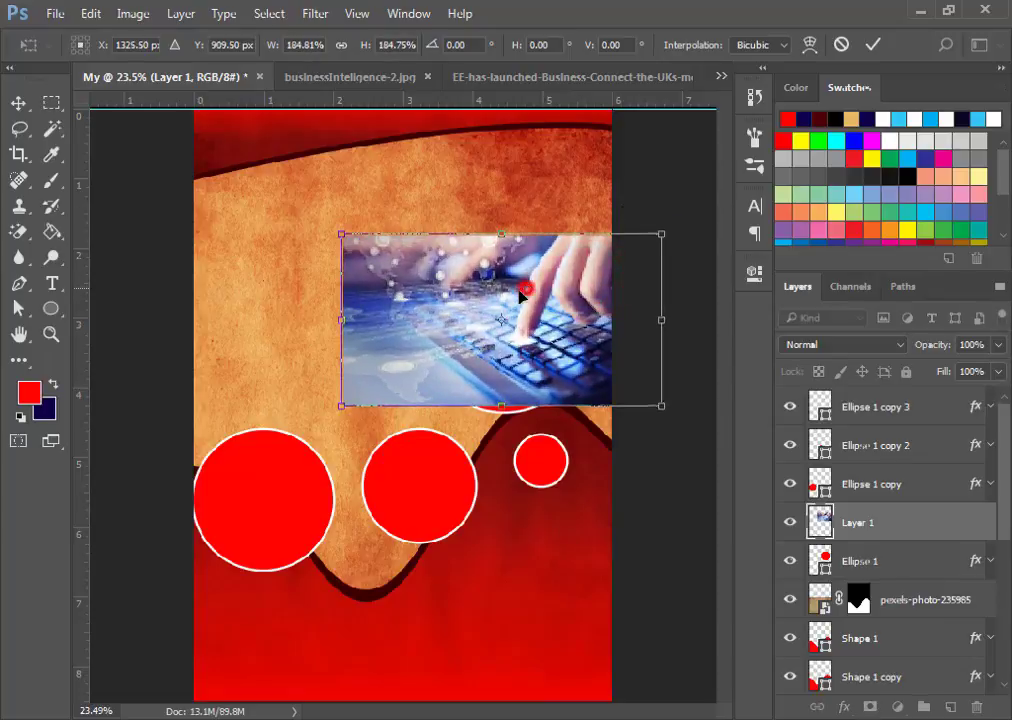
pyautogui.moveTo(520, 295); pyautogui.dragTo(513, 303)
pyautogui.press('Return')
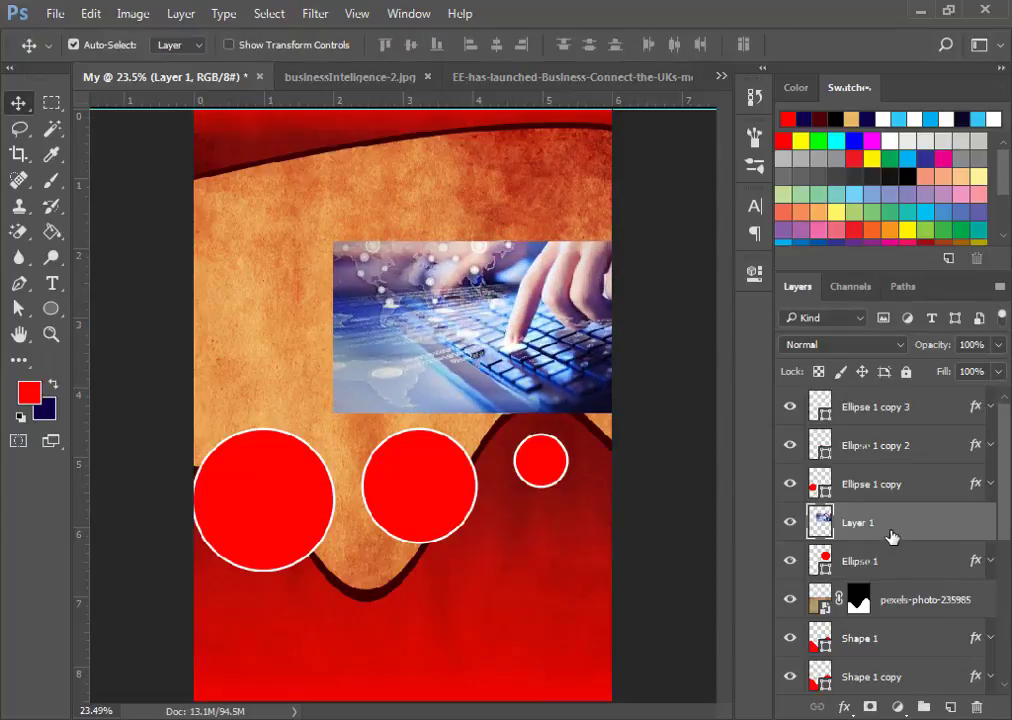
# - Clip the keyboard photo into the circle, rotated about 32° and slightly enlarged
pyautogui.rightClick(891, 537)
pyautogui.click(759, 467)
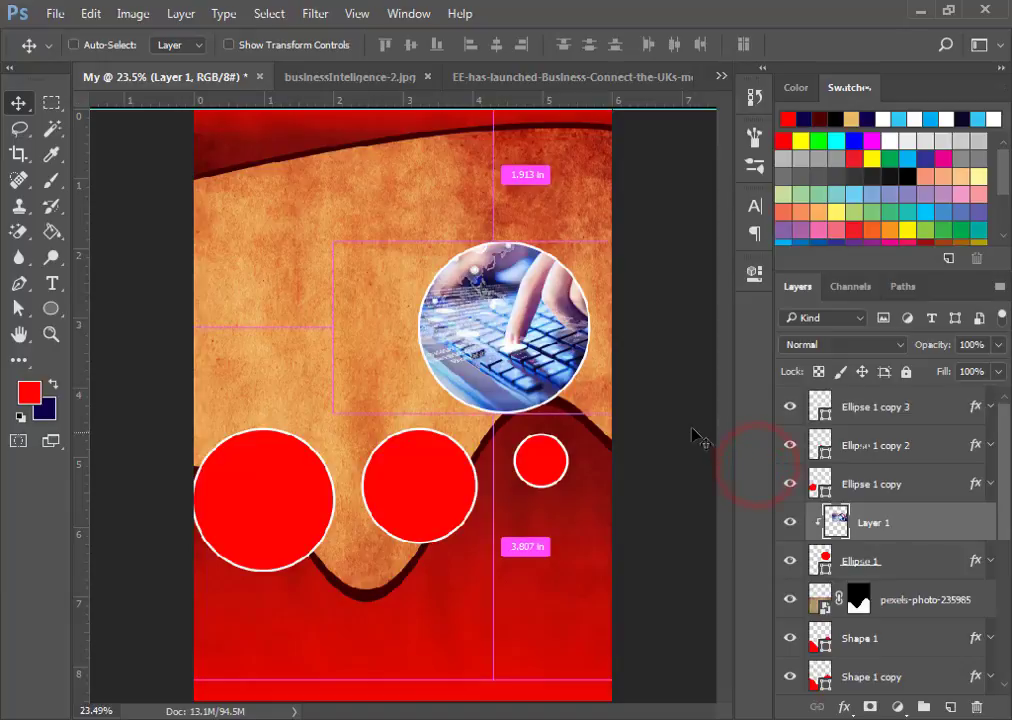
pyautogui.hotkey('ctrl', 't')
pyautogui.moveTo(313, 226)
pyautogui.mouseDown()
pyautogui.moveTo(406, 206)
pyautogui.moveTo(409, 165)
pyautogui.mouseUp()
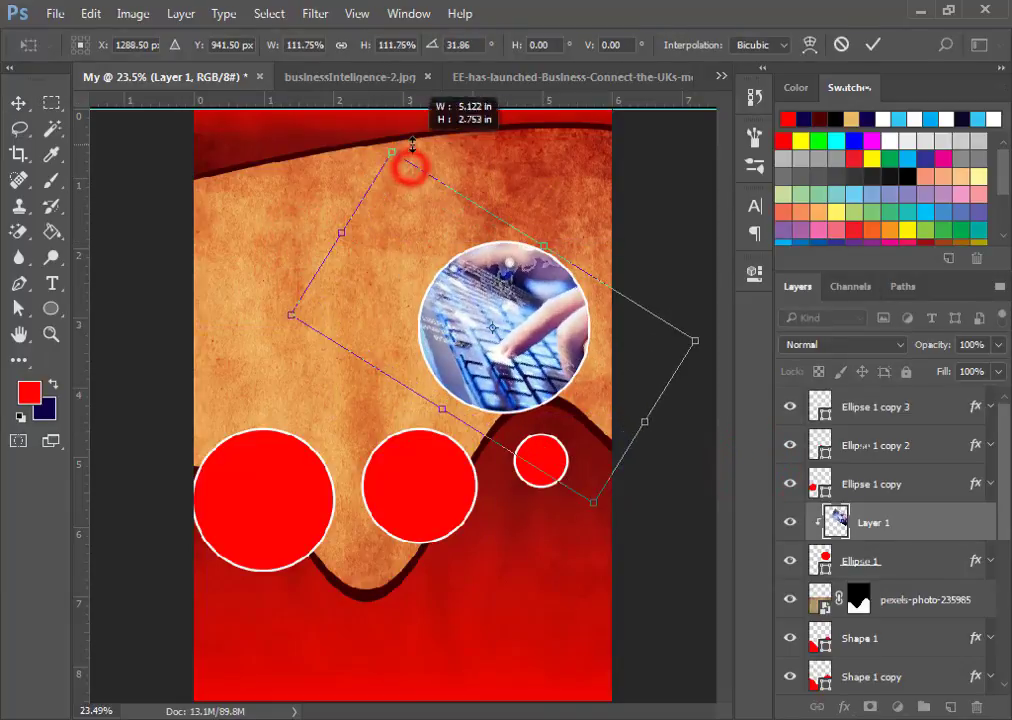
pyautogui.moveTo(410, 318); pyautogui.dragTo(395, 305)
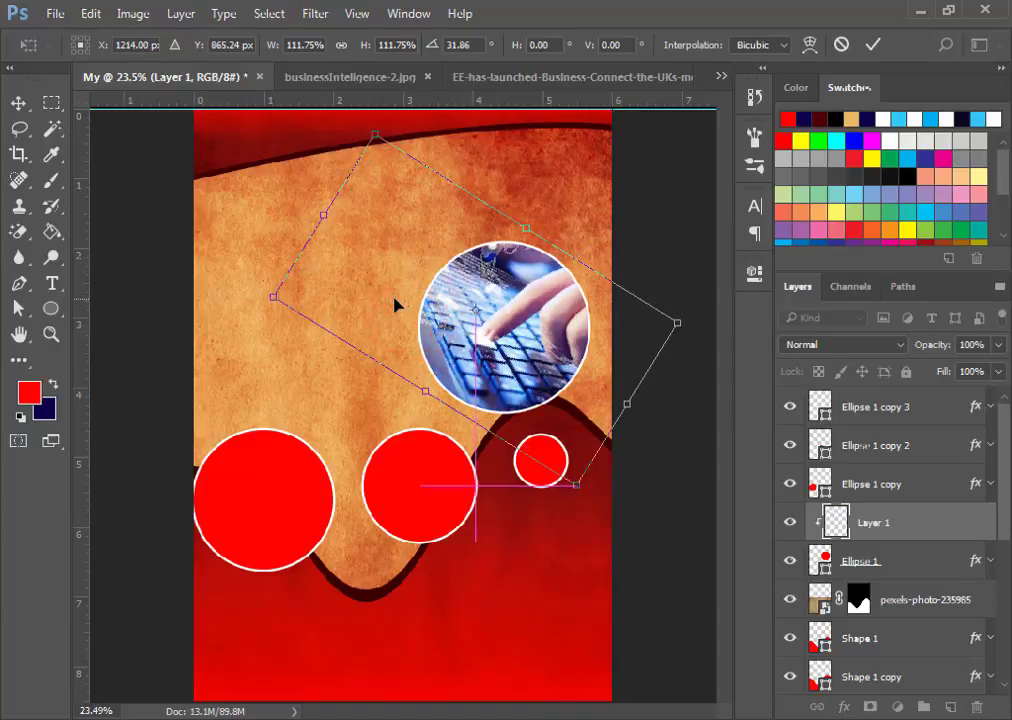
pyautogui.press('Return')
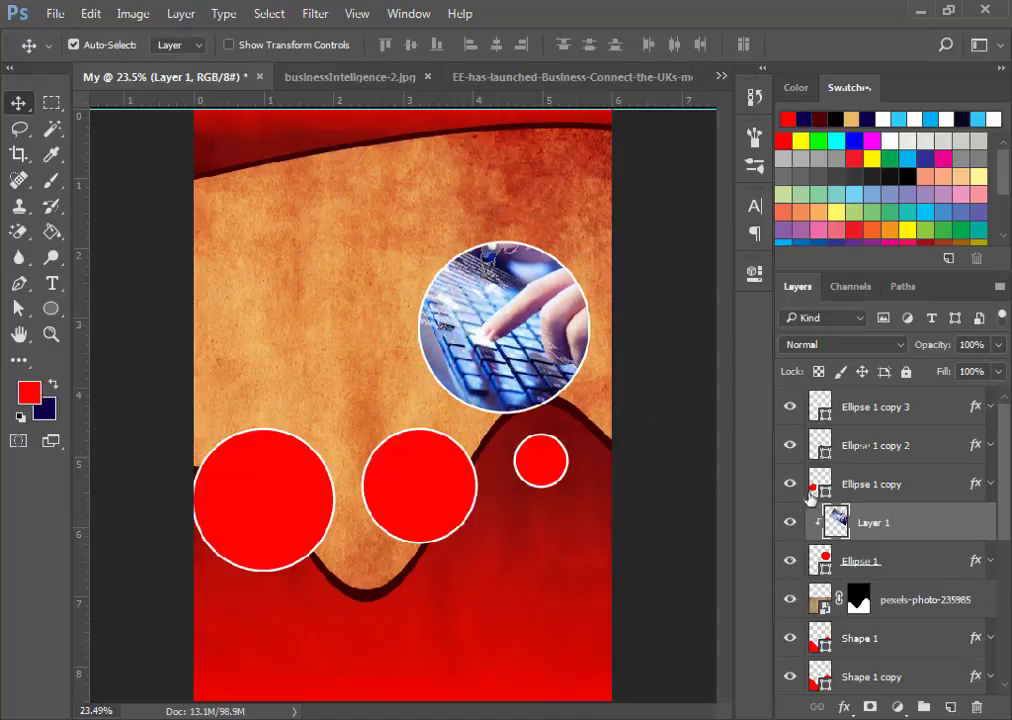
pyautogui.click(525, 77)
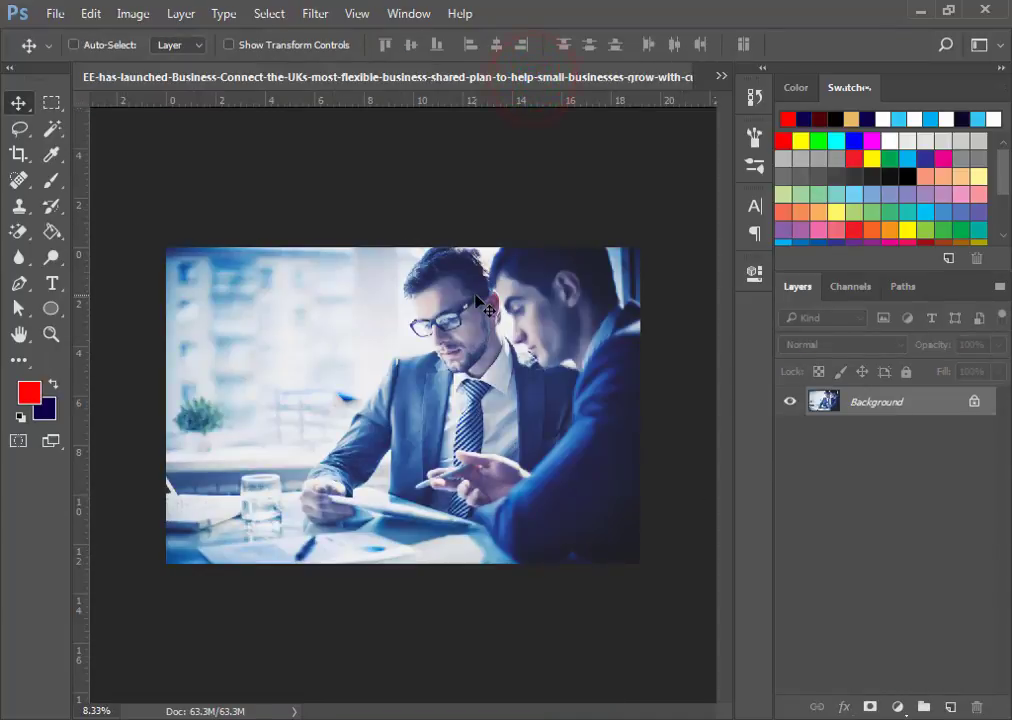
# - Copy the whole business-meeting photo, close it, and paste it above the left circle's layer
pyautogui.hotkey('ctrl', 'a')
pyautogui.press('ctrl')
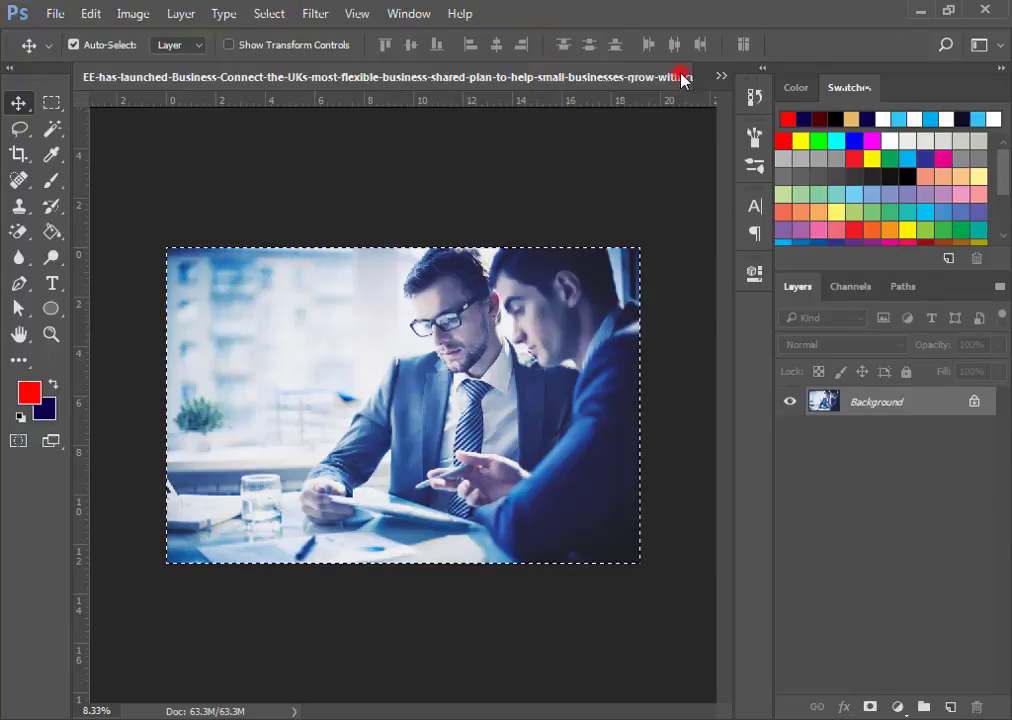
pyautogui.rightClick(683, 79)
pyautogui.click(700, 106)
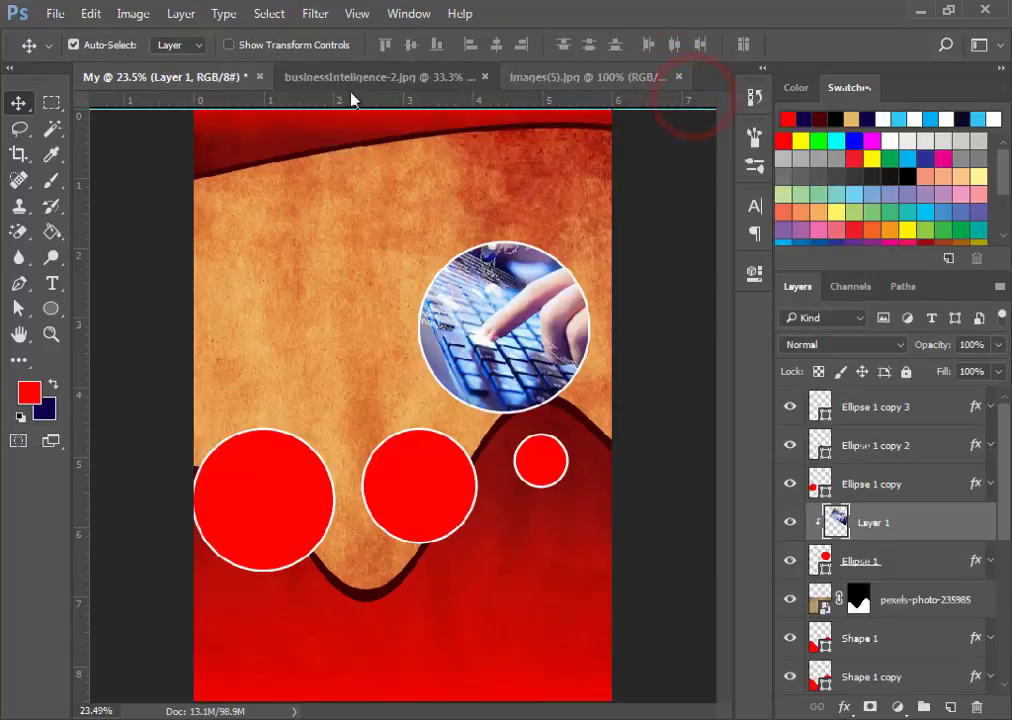
pyautogui.keyDown('ctrl'); pyautogui.click(310, 476); pyautogui.keyUp('ctrl')
pyautogui.hotkey('ctrl', 'v')
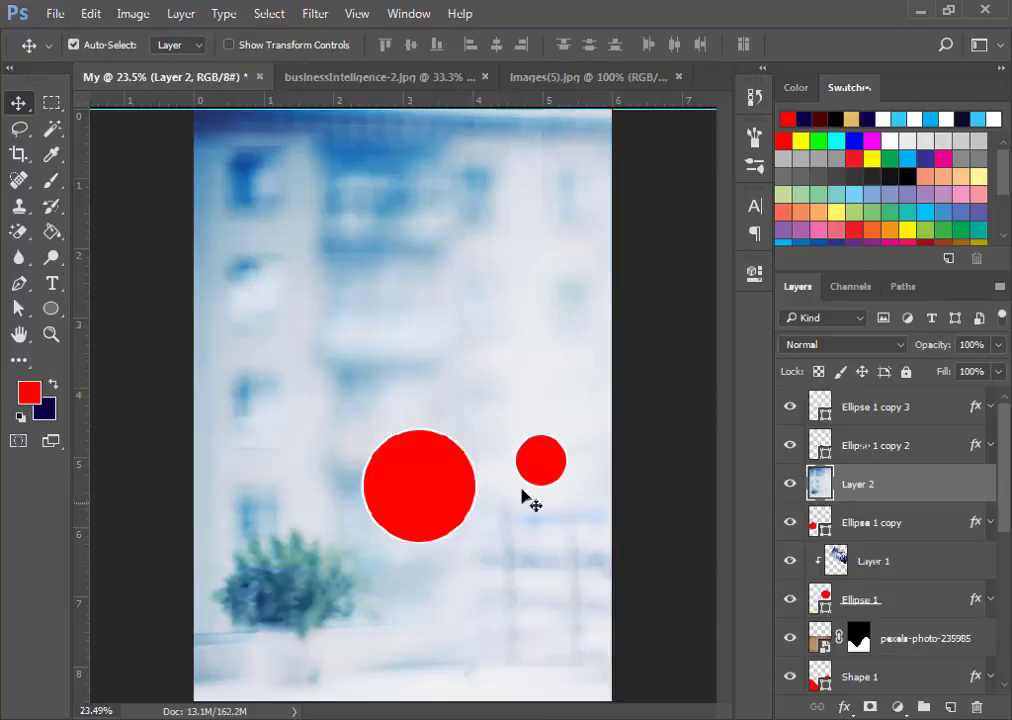
# - Shrink the business photo to about 19% over the left circle and clip it in
pyautogui.hotkey('ctrl', 't')
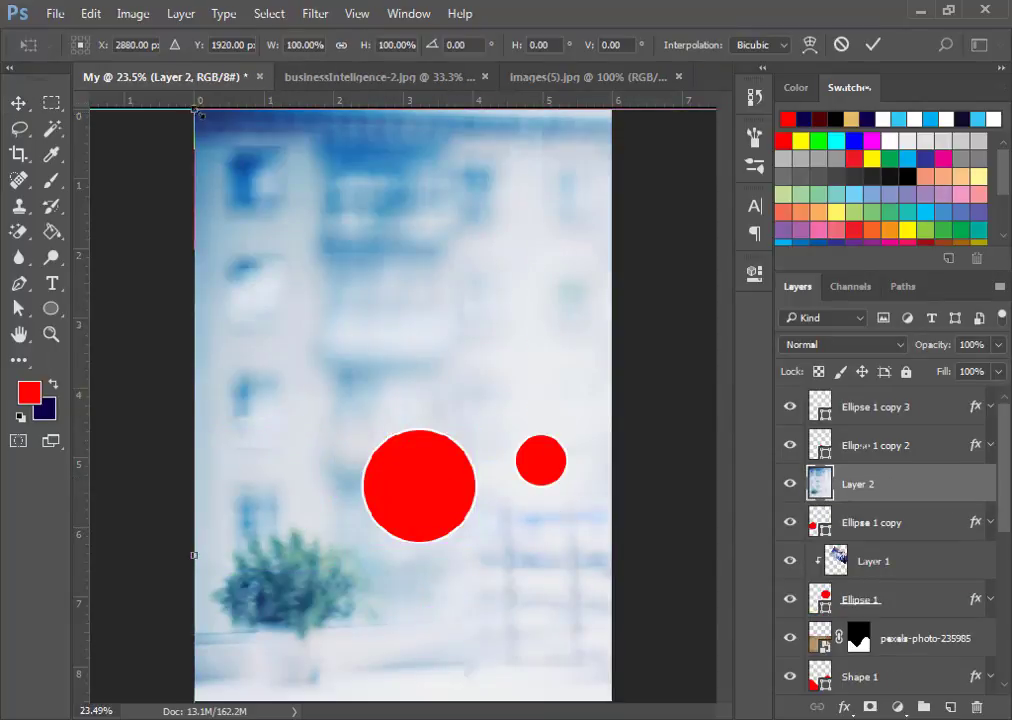
pyautogui.moveTo(196, 111); pyautogui.dragTo(406, 361)
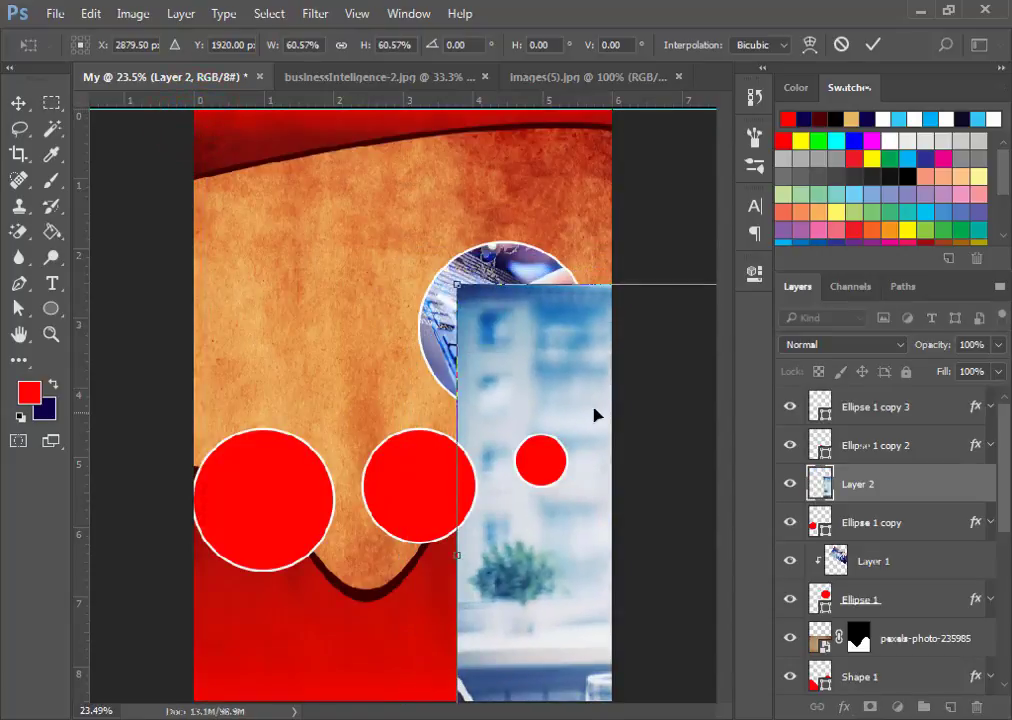
pyautogui.moveTo(594, 414)
pyautogui.mouseDown()
pyautogui.moveTo(185, 300)
pyautogui.moveTo(305, 400)
pyautogui.moveTo(450, 487)
pyautogui.mouseUp()
pyautogui.moveTo(528, 568)
pyautogui.mouseDown()
pyautogui.moveTo(270, 490)
pyautogui.moveTo(253, 494)
pyautogui.mouseUp()
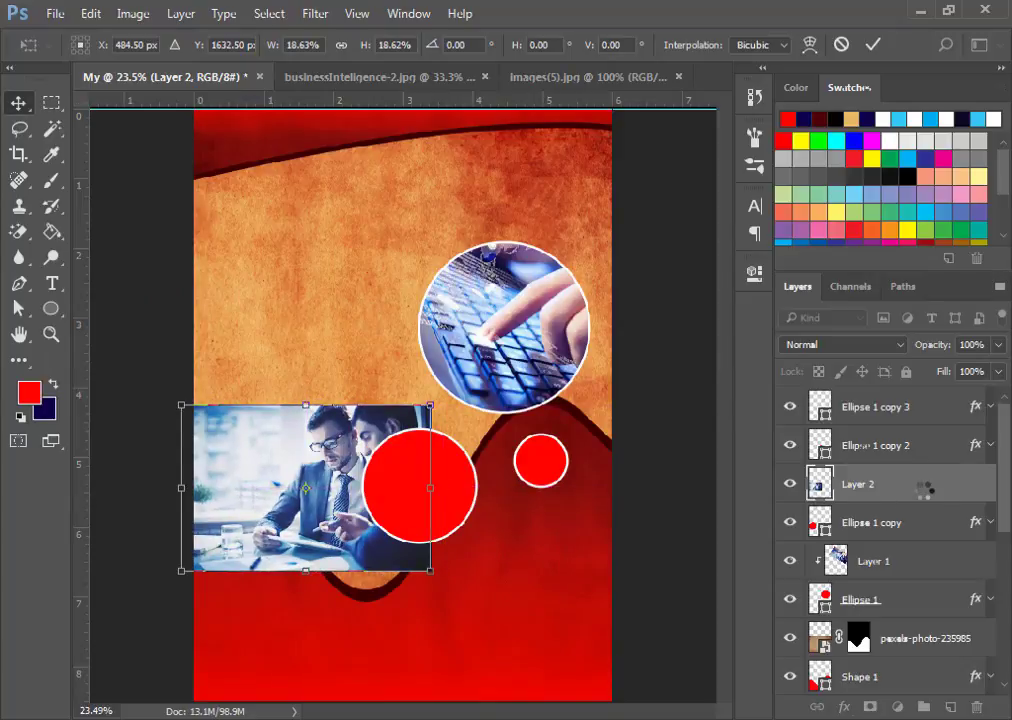
pyautogui.rightClick(924, 488)
pyautogui.click(797, 471)
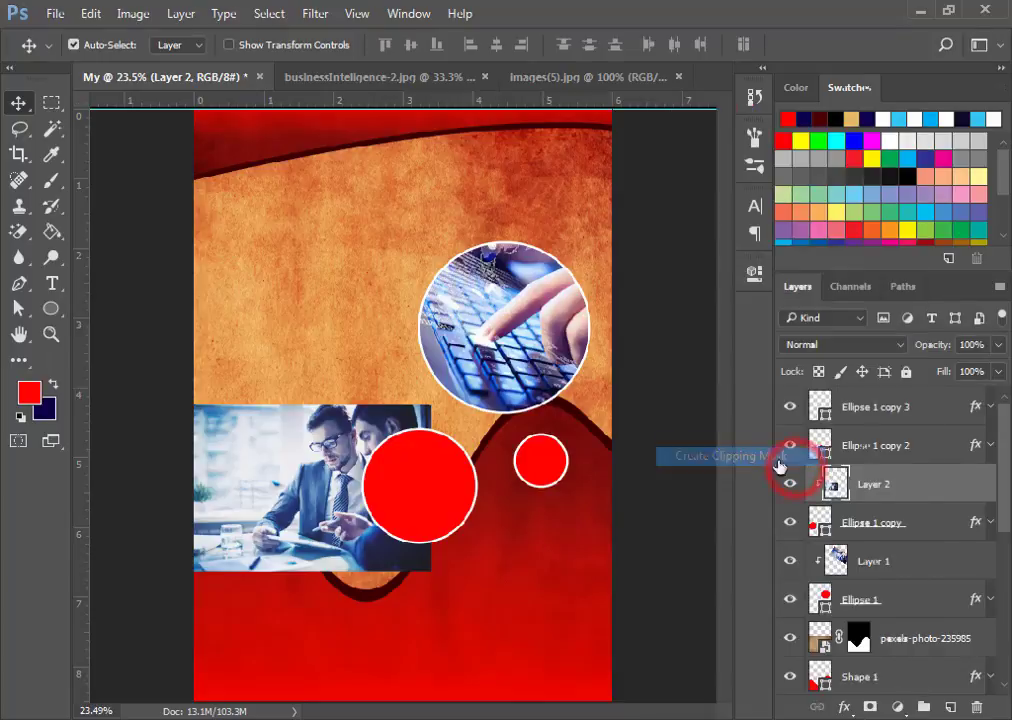
# - Reframe the clipped business photo at full size so both men show in the circle
pyautogui.hotkey('ctrl', 't')
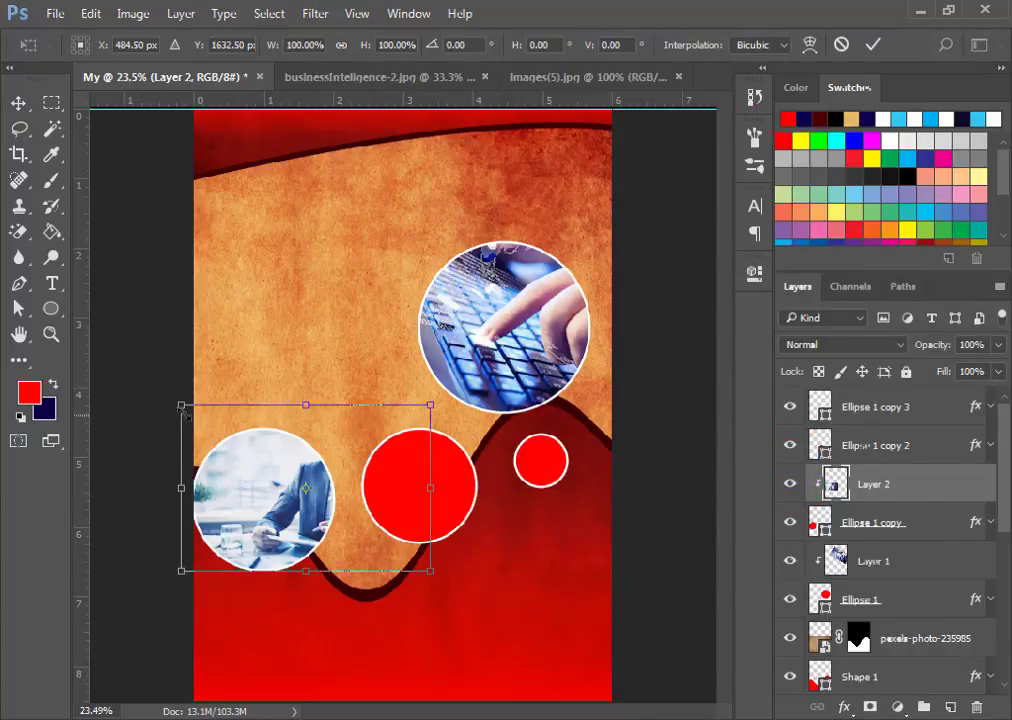
pyautogui.moveTo(181, 405)
pyautogui.mouseDown()
pyautogui.moveTo(223, 433)
pyautogui.moveTo(197, 465)
pyautogui.moveTo(199, 485)
pyautogui.mouseUp()
pyautogui.moveTo(332, 540); pyautogui.dragTo(373, 563)
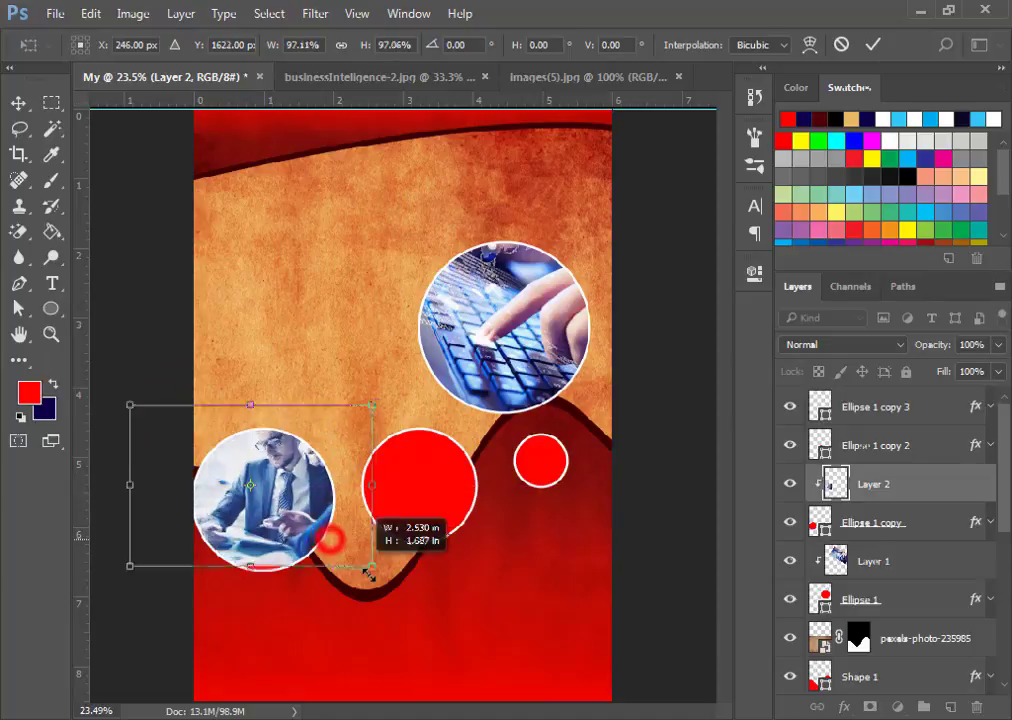
pyautogui.moveTo(271, 518); pyautogui.dragTo(240, 556)
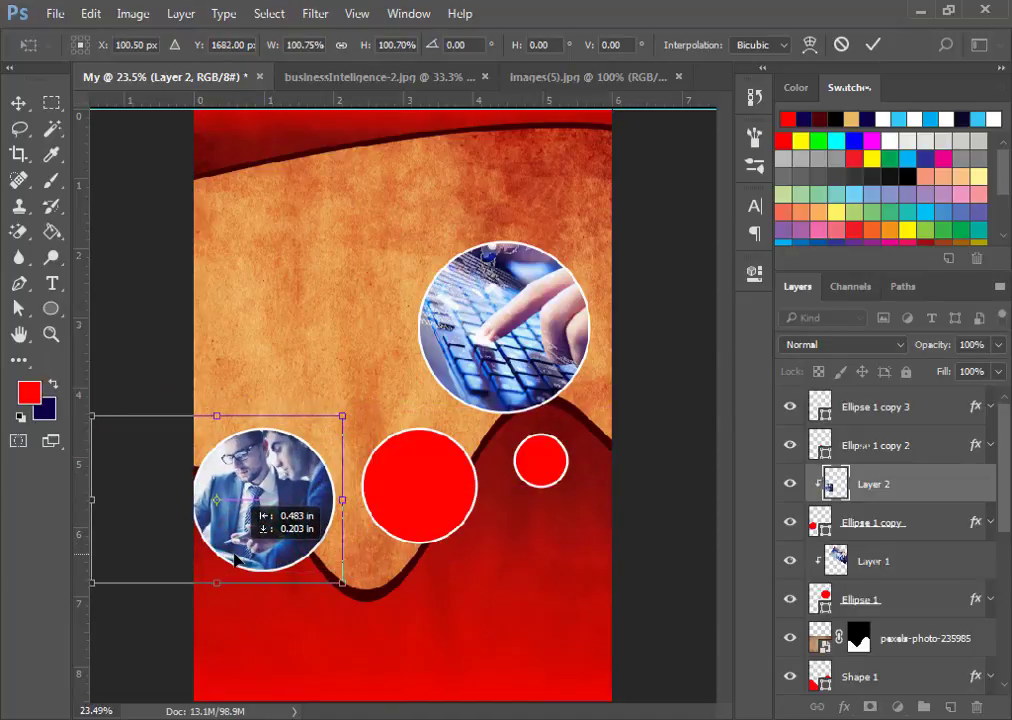
pyautogui.press('Return')
pyautogui.click(415, 512)
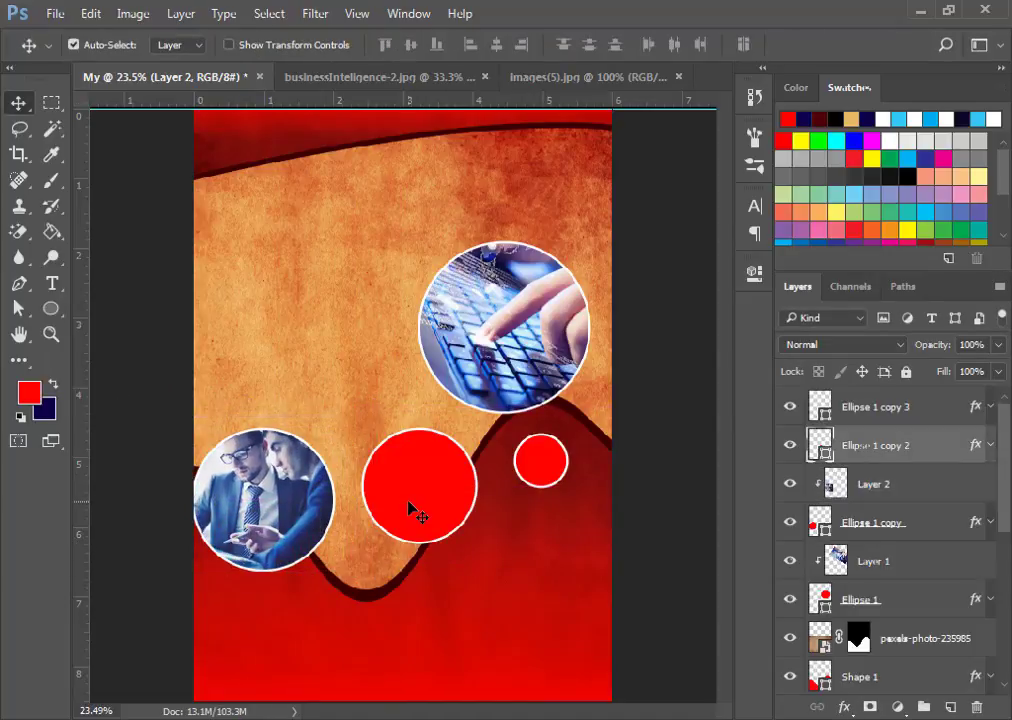
pyautogui.click(600, 78)
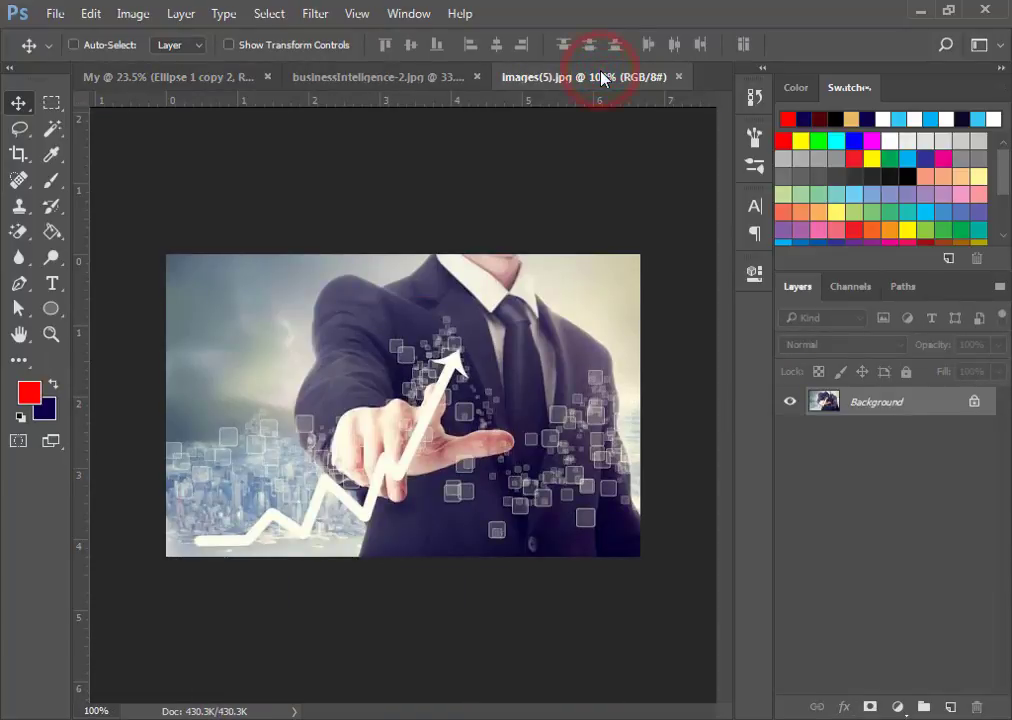
# - Paste the arrow-chart photo as Layer 3, enlarged to about 152% over the middle circle
pyautogui.hotkey('ctrl', 'a')
pyautogui.click(678, 77)
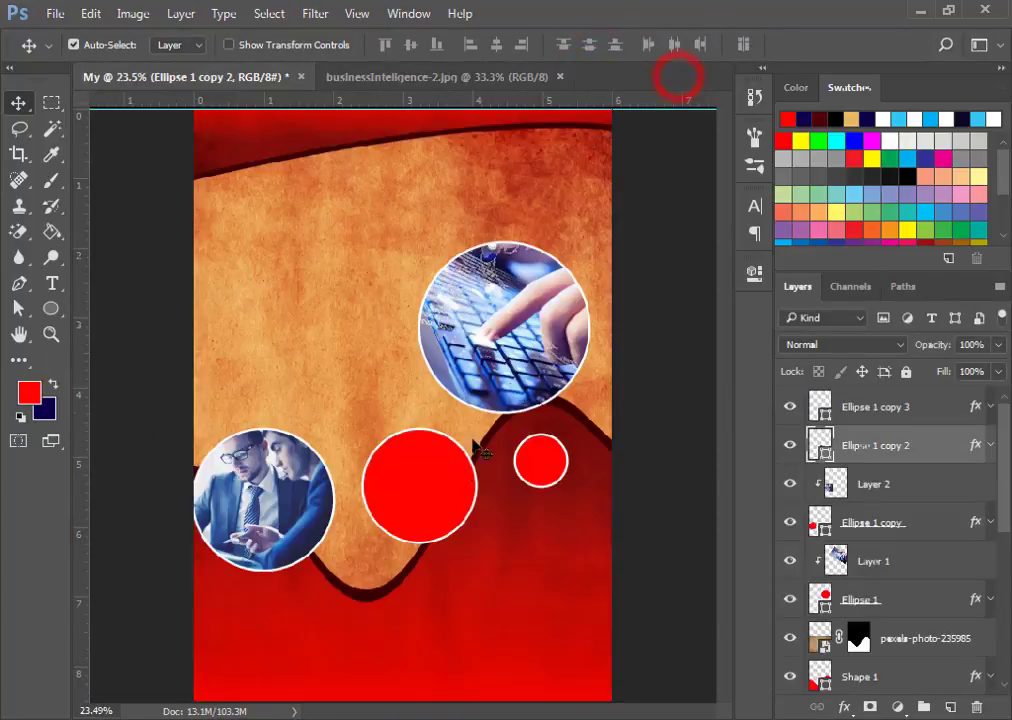
pyautogui.hotkey('ctrl', 'v')
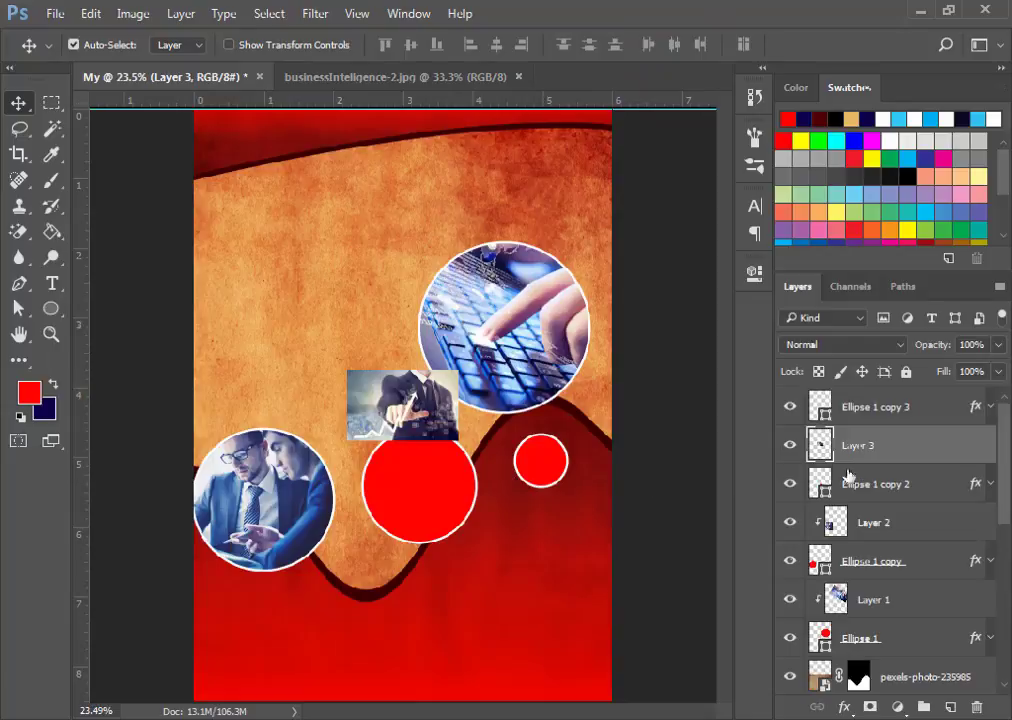
pyautogui.moveTo(400, 407); pyautogui.dragTo(418, 486)
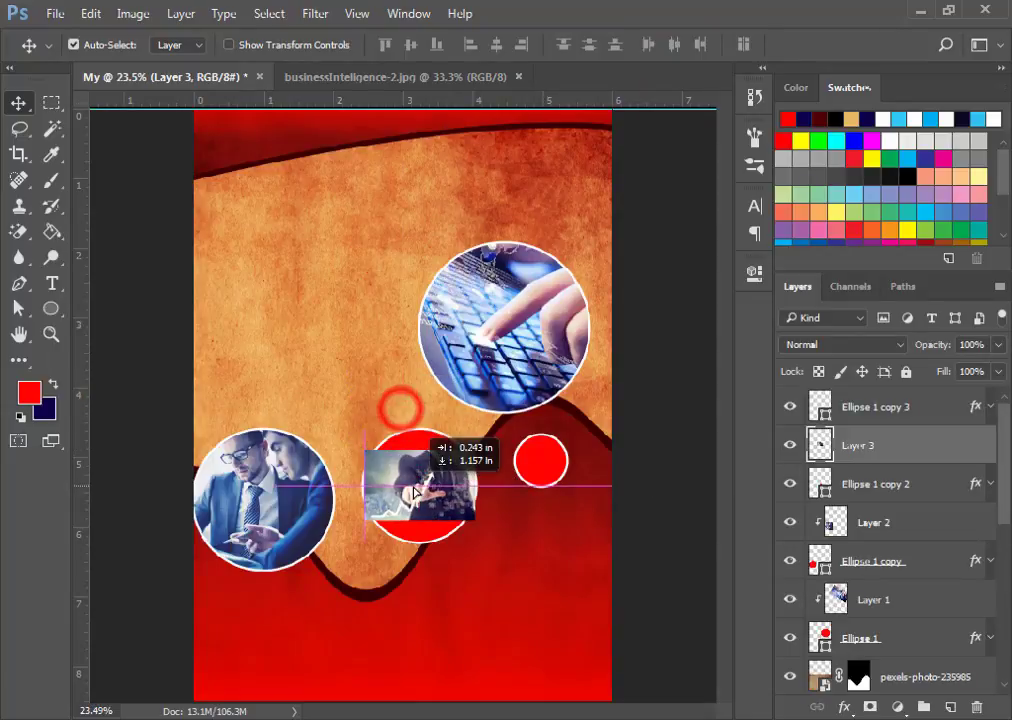
pyautogui.hotkey('ctrl', 't')
pyautogui.moveTo(477, 451); pyautogui.dragTo(502, 430)
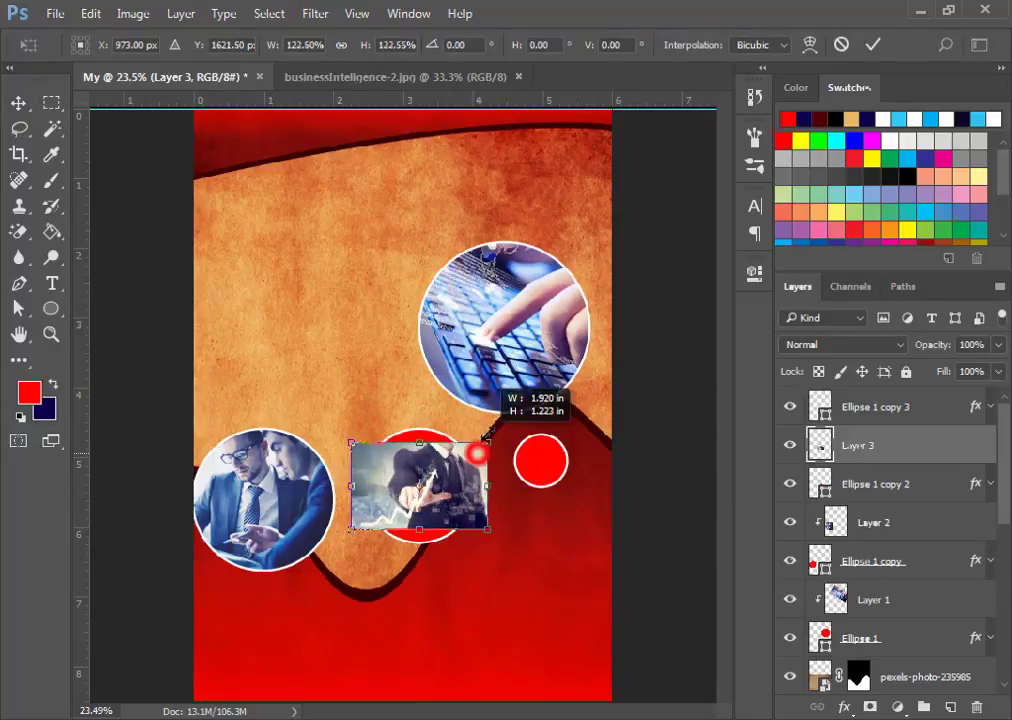
pyautogui.moveTo(453, 468); pyautogui.dragTo(455, 470)
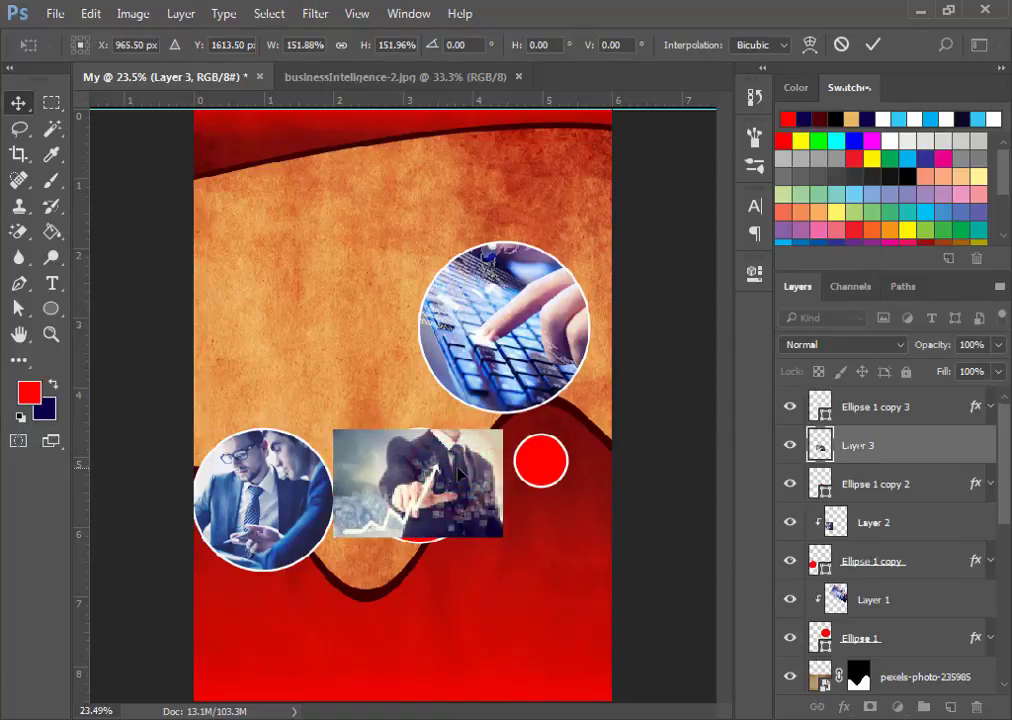
pyautogui.press('Return')
# - Clip the arrow-chart photo into the middle circle at 125%, then select all of businessIntelligence-2.jpg
pyautogui.rightClick(885, 461)
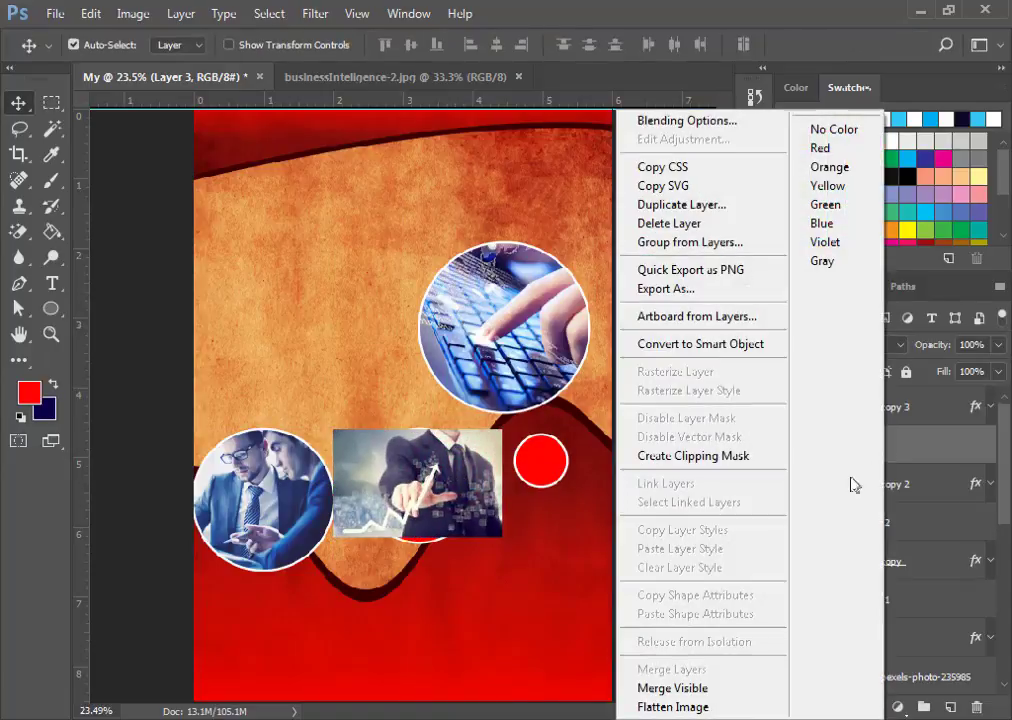
pyautogui.click(768, 460)
pyautogui.hotkey('ctrl', 't')
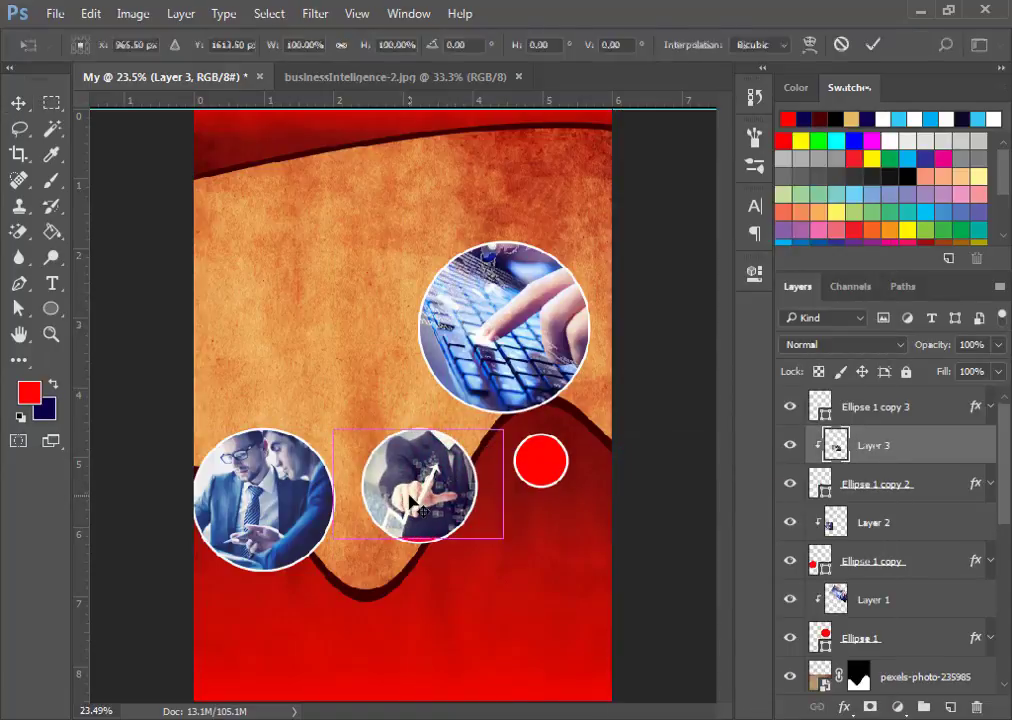
pyautogui.moveTo(413, 505); pyautogui.dragTo(397, 487)
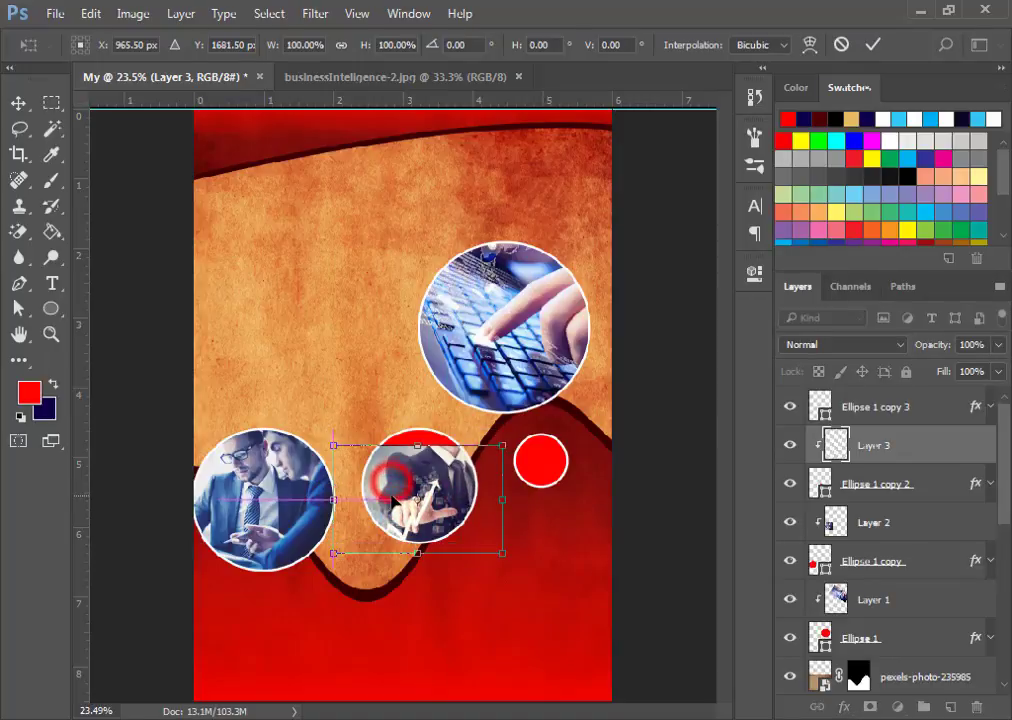
pyautogui.moveTo(502, 430); pyautogui.dragTo(518, 430)
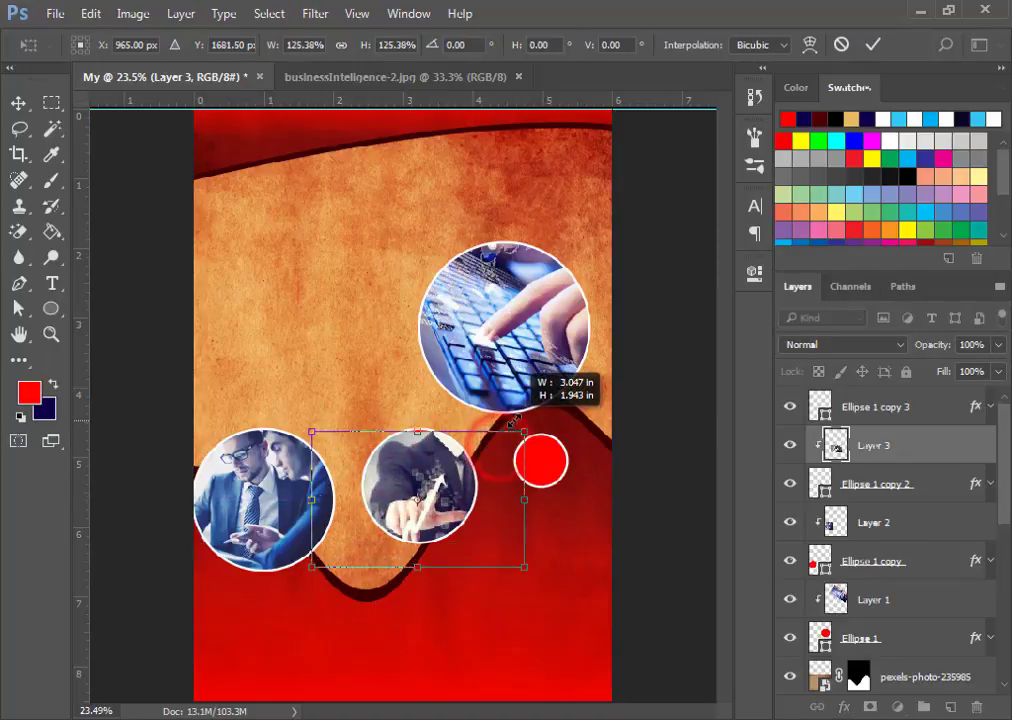
pyautogui.moveTo(407, 463); pyautogui.dragTo(419, 485)
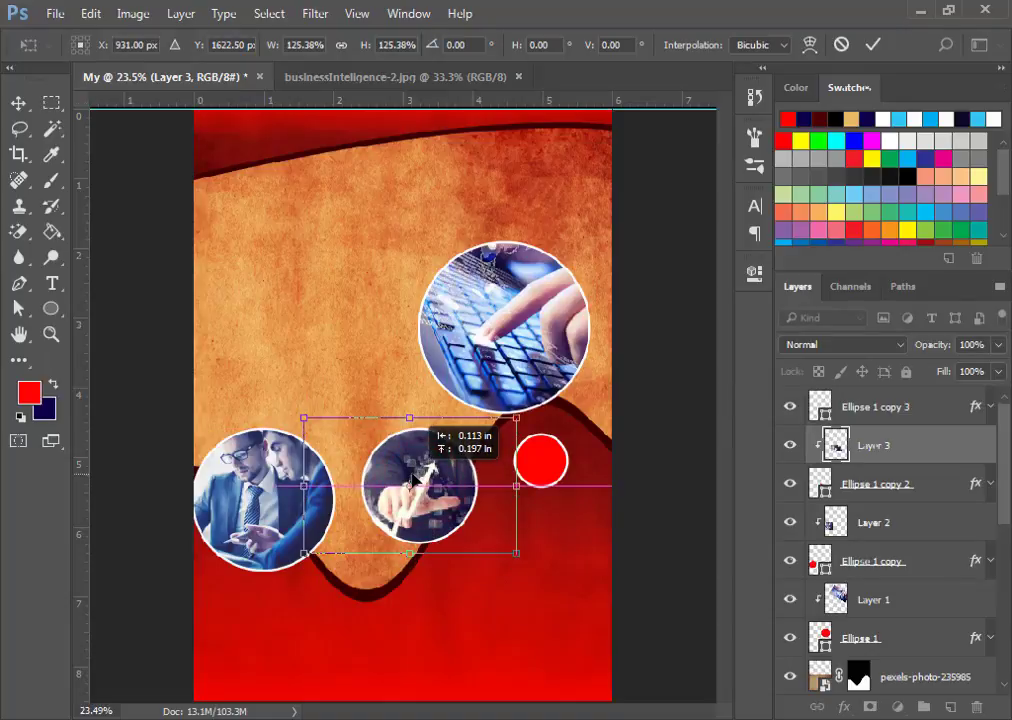
pyautogui.press('Return')
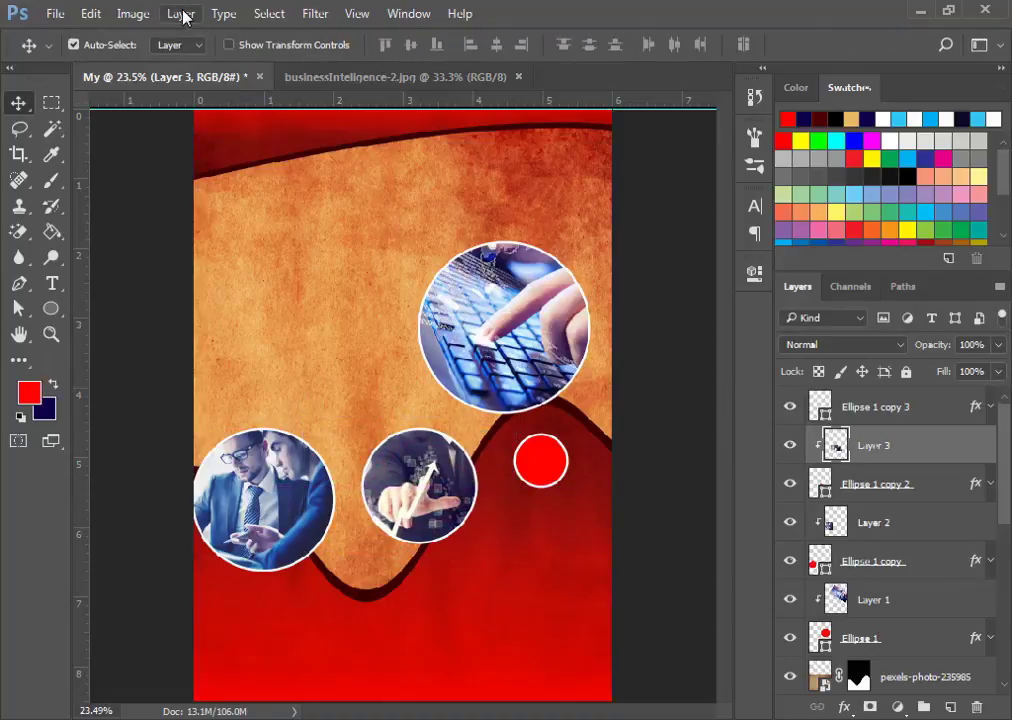
pyautogui.click(341, 79)
pyautogui.hotkey('ctrl', 'a')
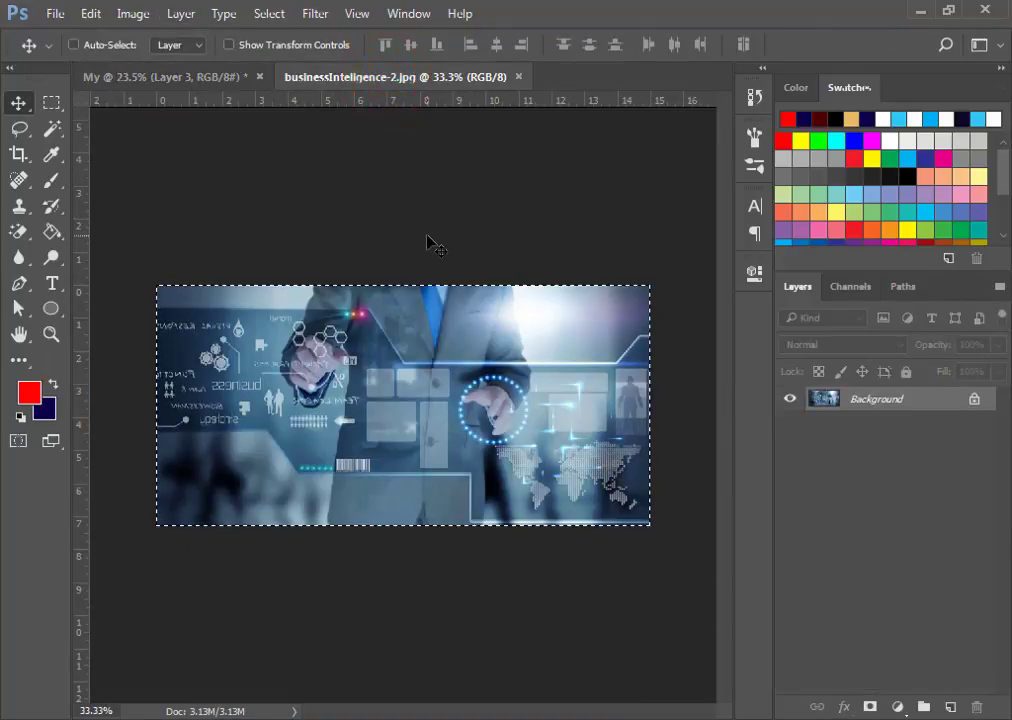
# - Paste the businessIntelligence photo as Layer 4, clip it to the small circle, and shrink it to about 37%
pyautogui.click(518, 77)
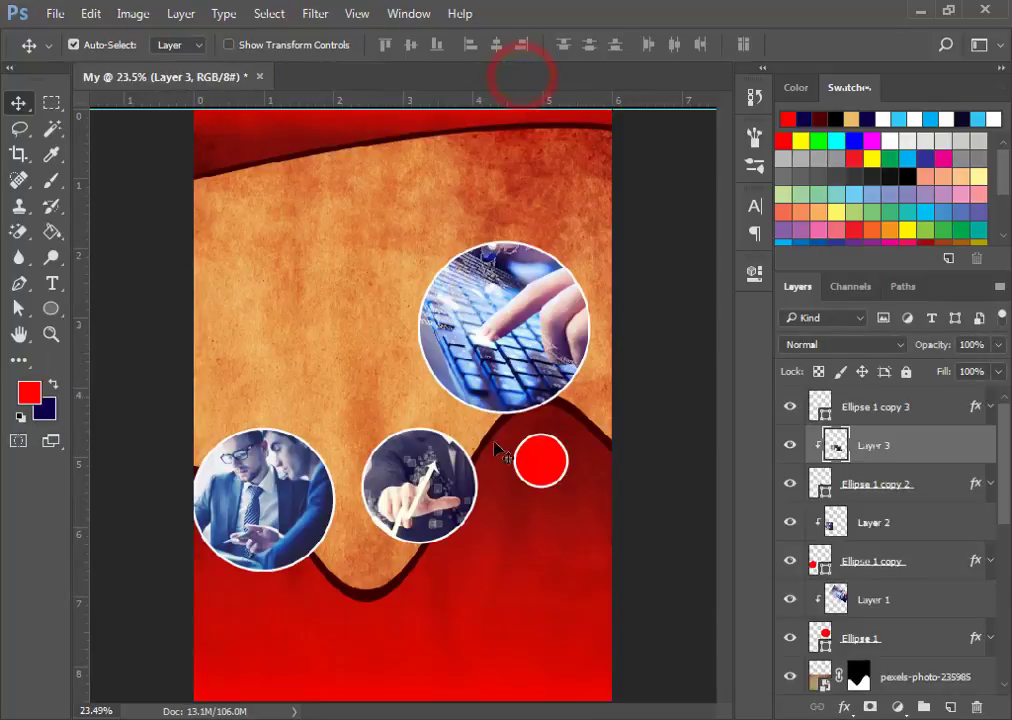
pyautogui.keyDown('ctrl'); pyautogui.click(539, 464); pyautogui.keyUp('ctrl')
pyautogui.hotkey('ctrl', 'v')
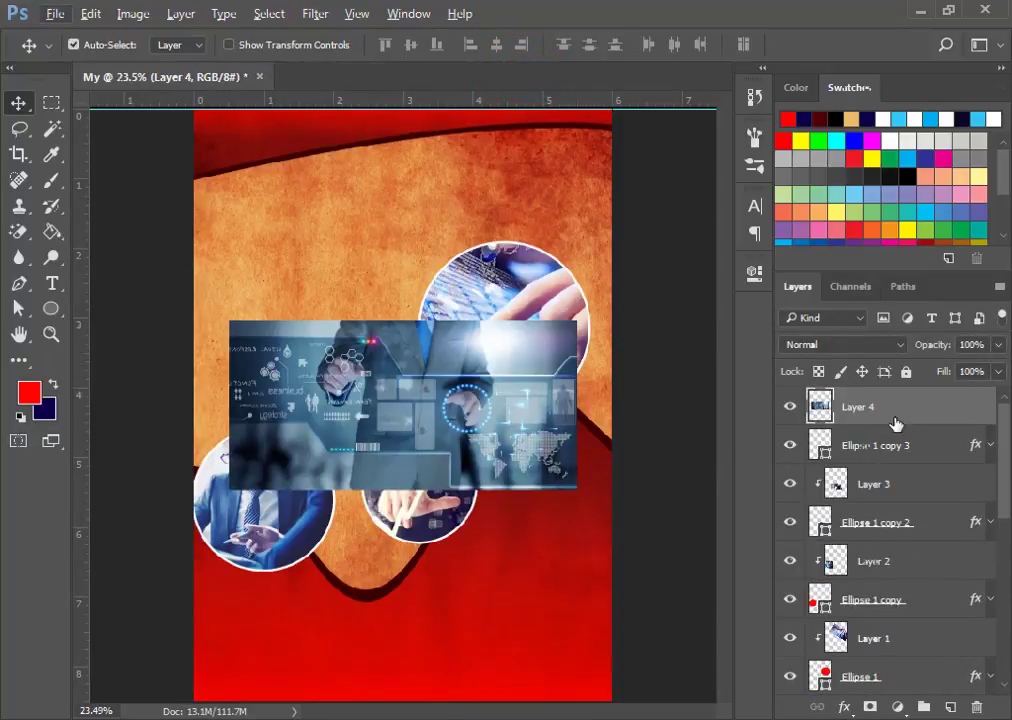
pyautogui.rightClick(896, 424)
pyautogui.click(723, 463)
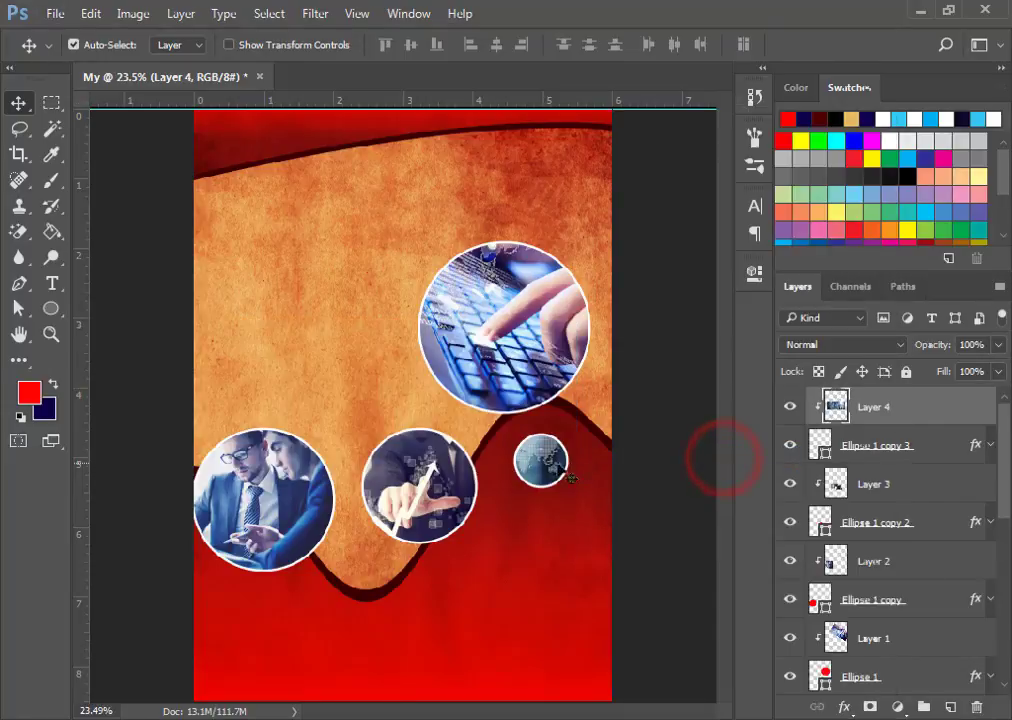
pyautogui.hotkey('ctrl', 't')
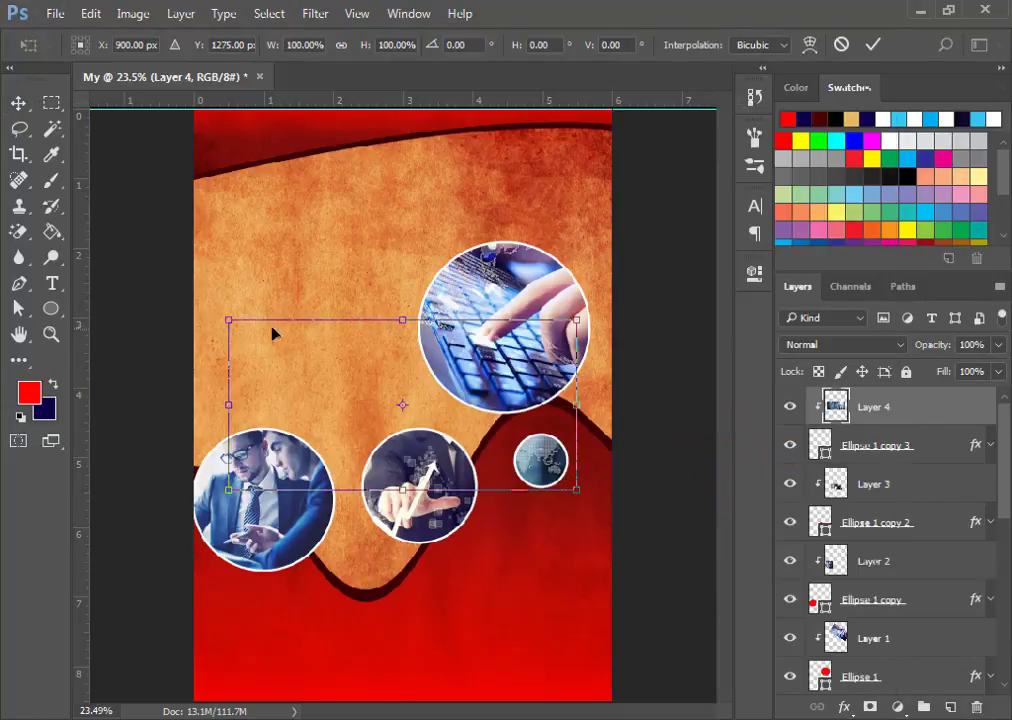
pyautogui.moveTo(227, 319)
pyautogui.mouseDown()
pyautogui.moveTo(477, 441)
pyautogui.moveTo(448, 427)
pyautogui.mouseUp()
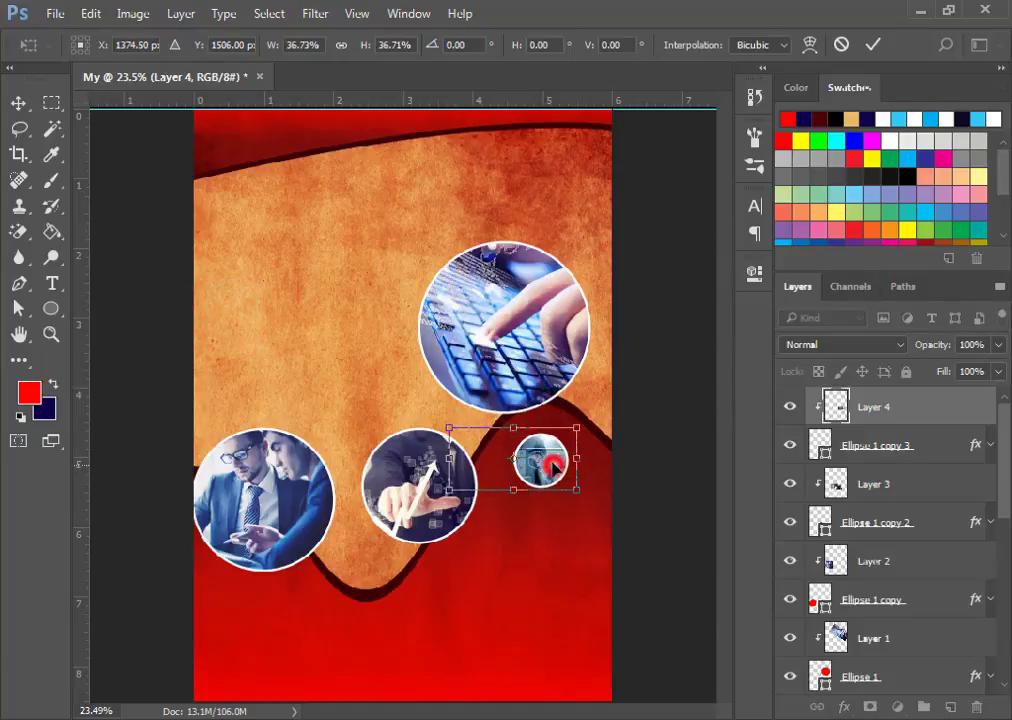
pyautogui.moveTo(553, 467); pyautogui.dragTo(558, 466)
pyautogui.press('Return')
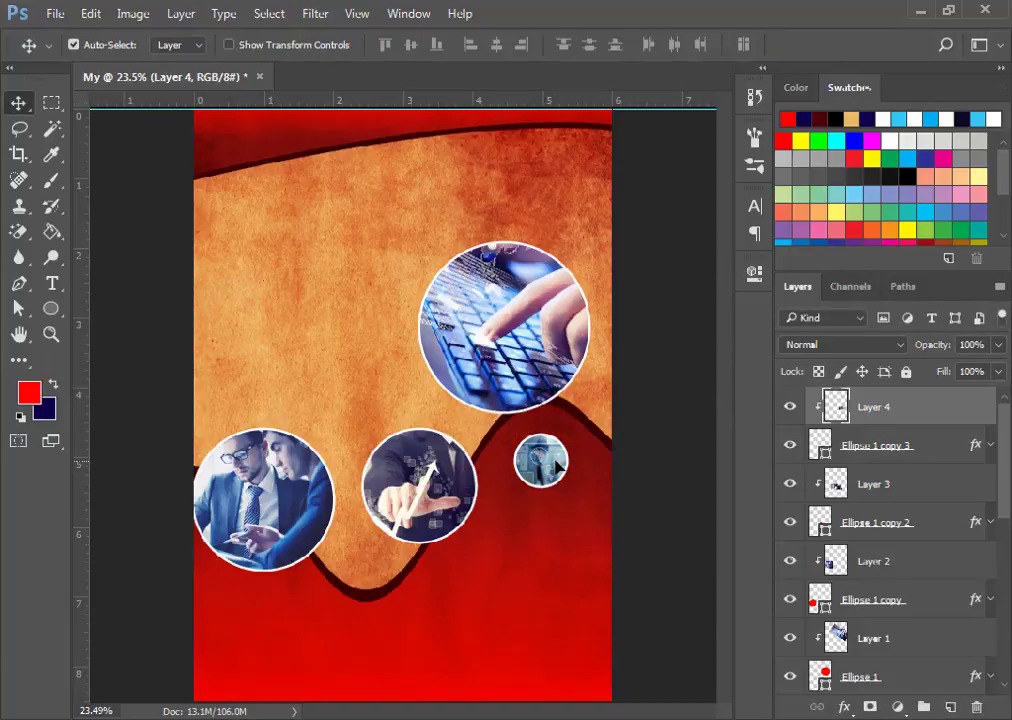
# - Set up a soft round brush at 1000 px painting in red
pyautogui.click(47, 183)
pyautogui.rightClick(212, 227)
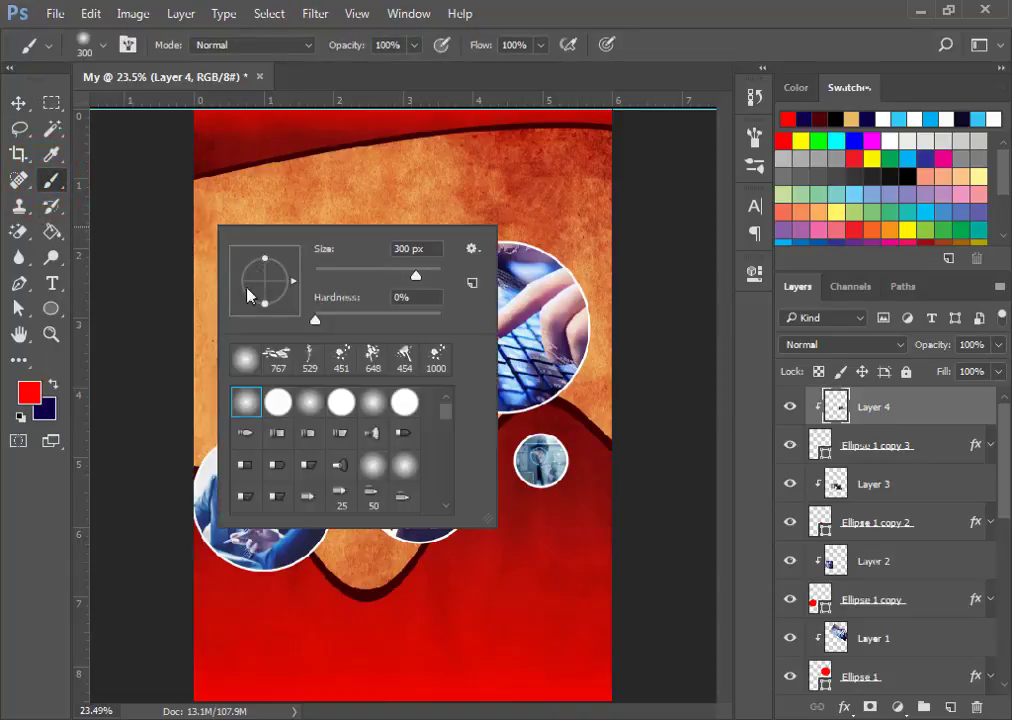
pyautogui.doubleClick(247, 395)
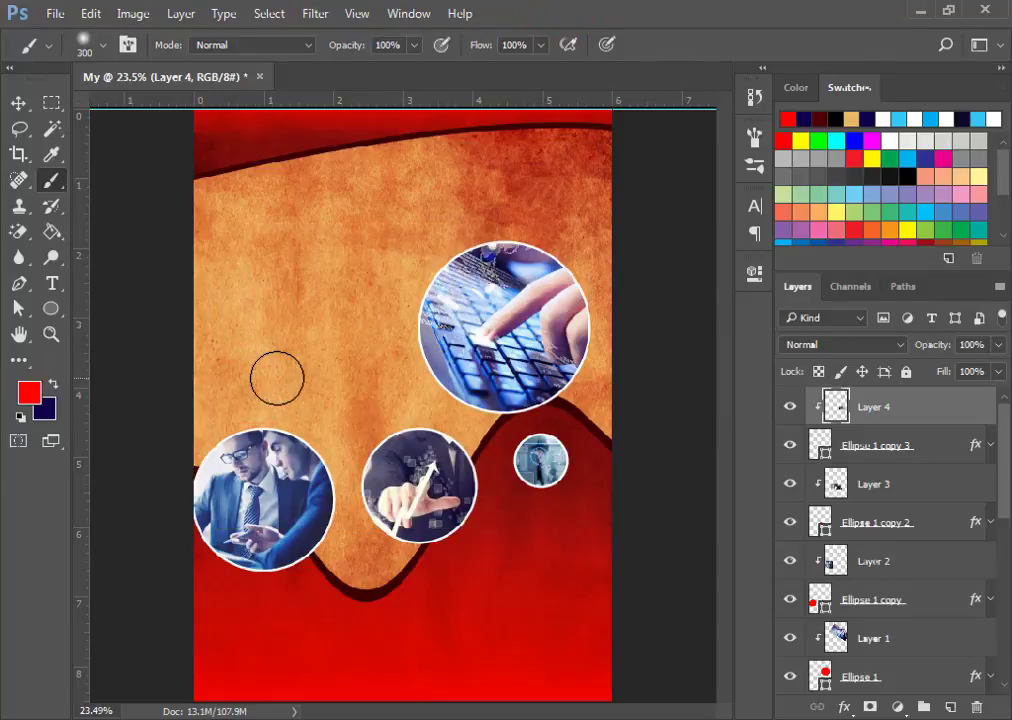
pyautogui.press(']')
pyautogui.press(']')
pyautogui.press(']')
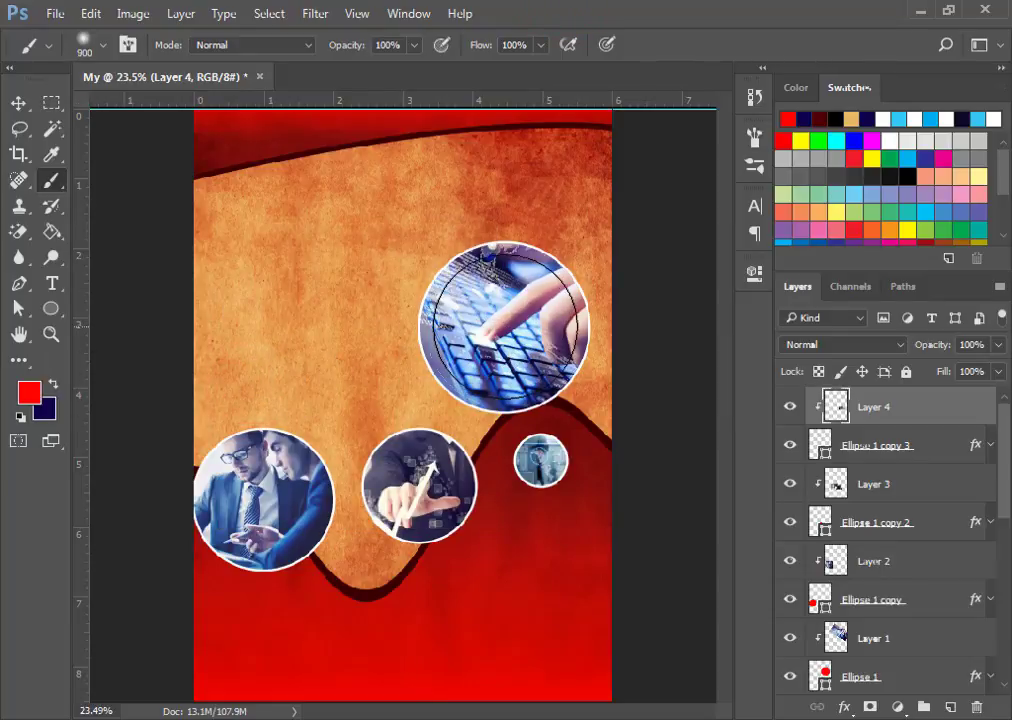
pyautogui.press(']')
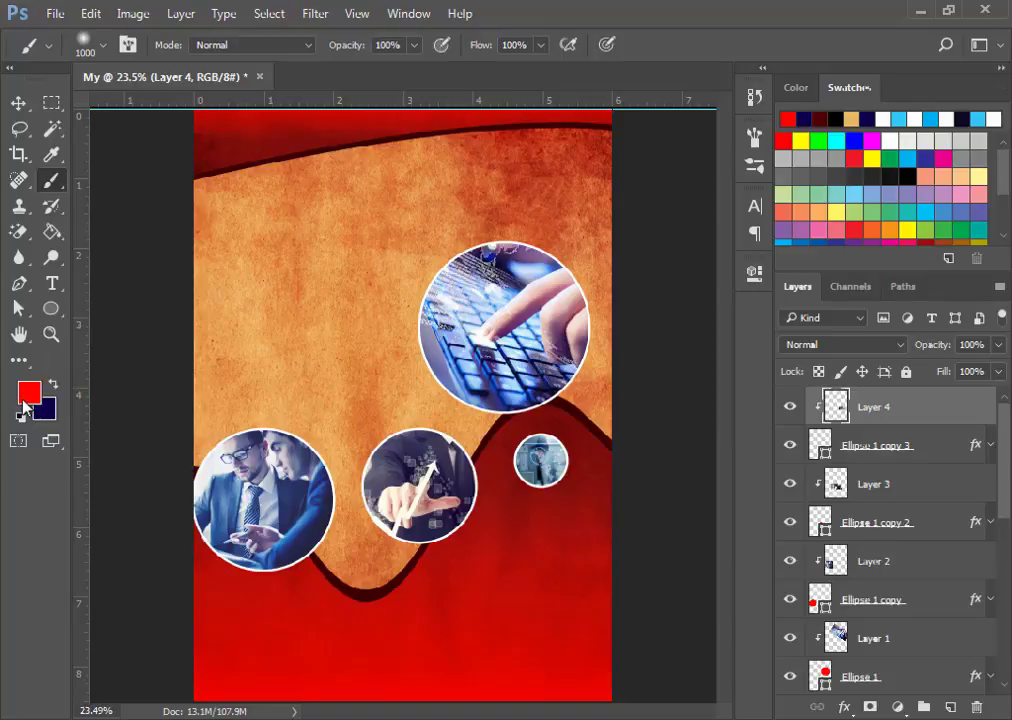
pyautogui.click(28, 395)
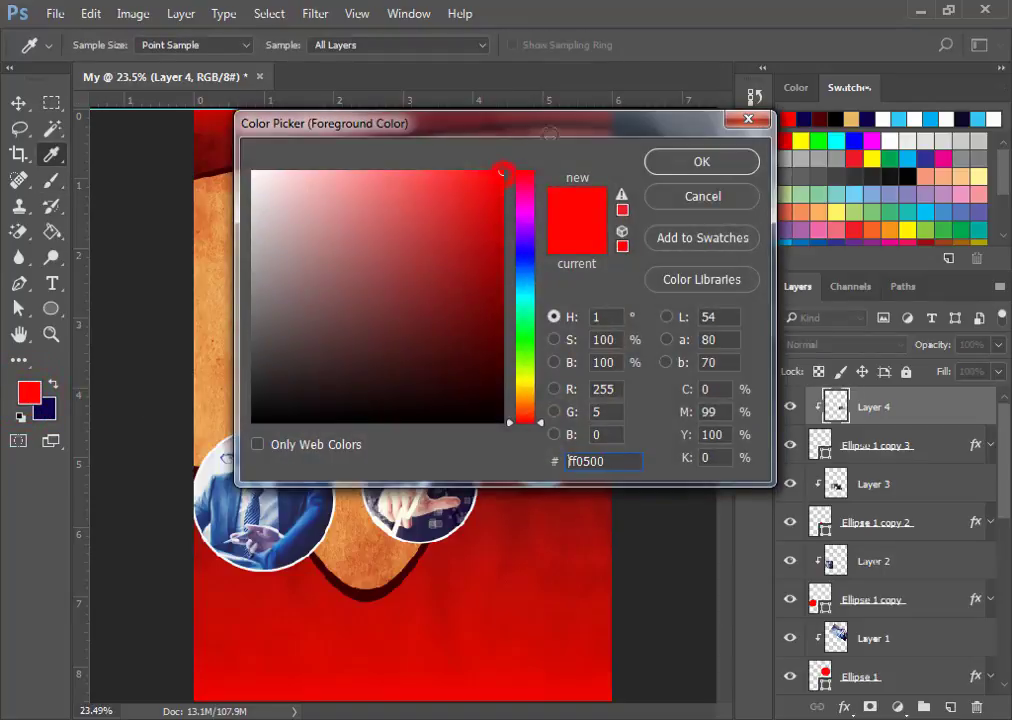
pyautogui.click(700, 160)
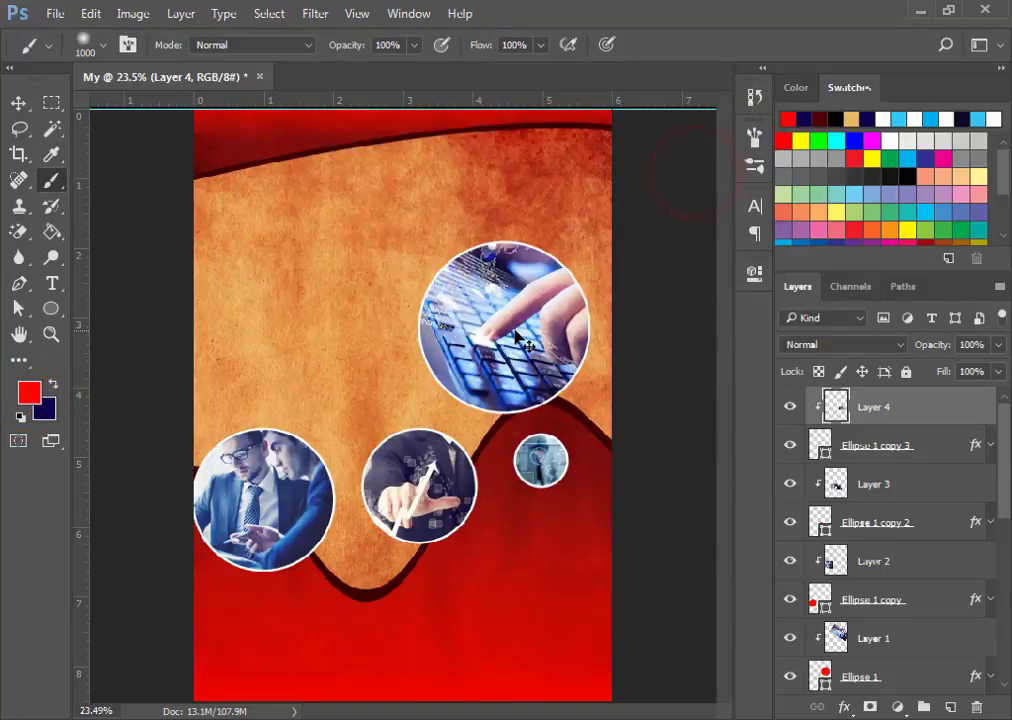
# - Dab a red glow on a new layer above the keyboard photo, scaled to 125%
pyautogui.keyDown('ctrl'); pyautogui.click(515, 335); pyautogui.keyUp('ctrl')
pyautogui.moveTo(515, 335); pyautogui.dragTo(508, 342)
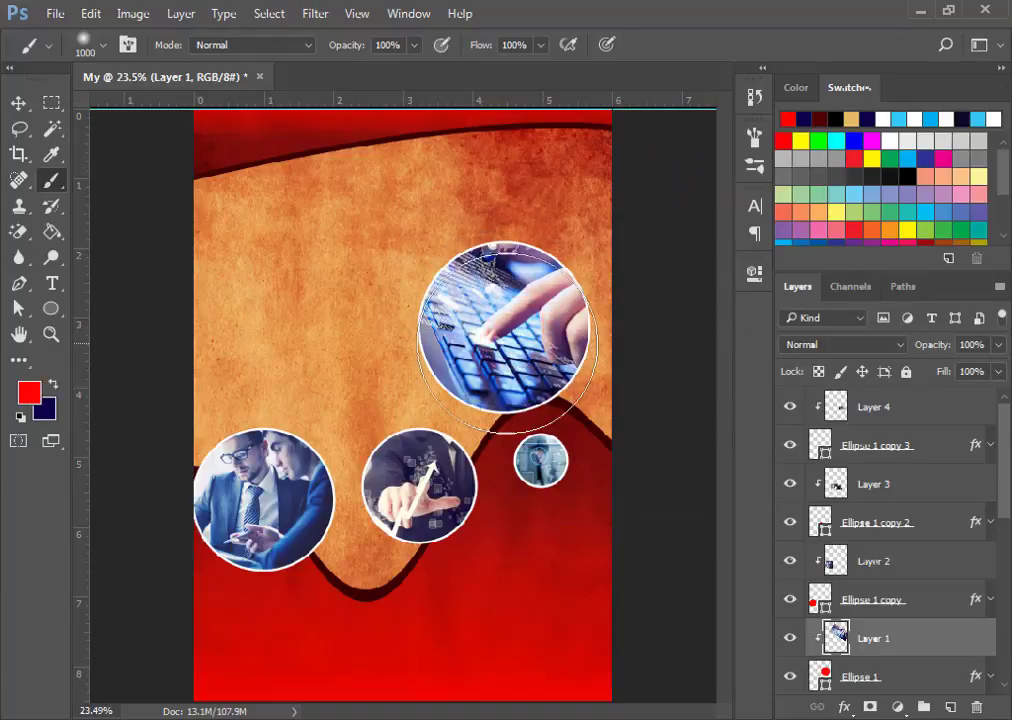
pyautogui.click(950, 708)
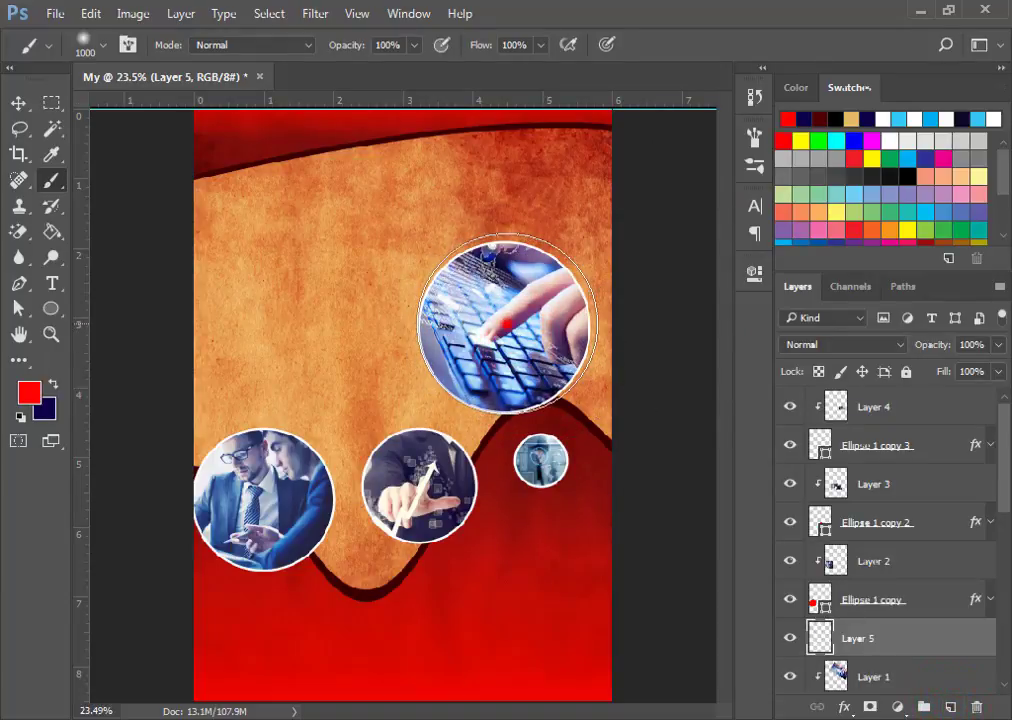
pyautogui.click(507, 323)
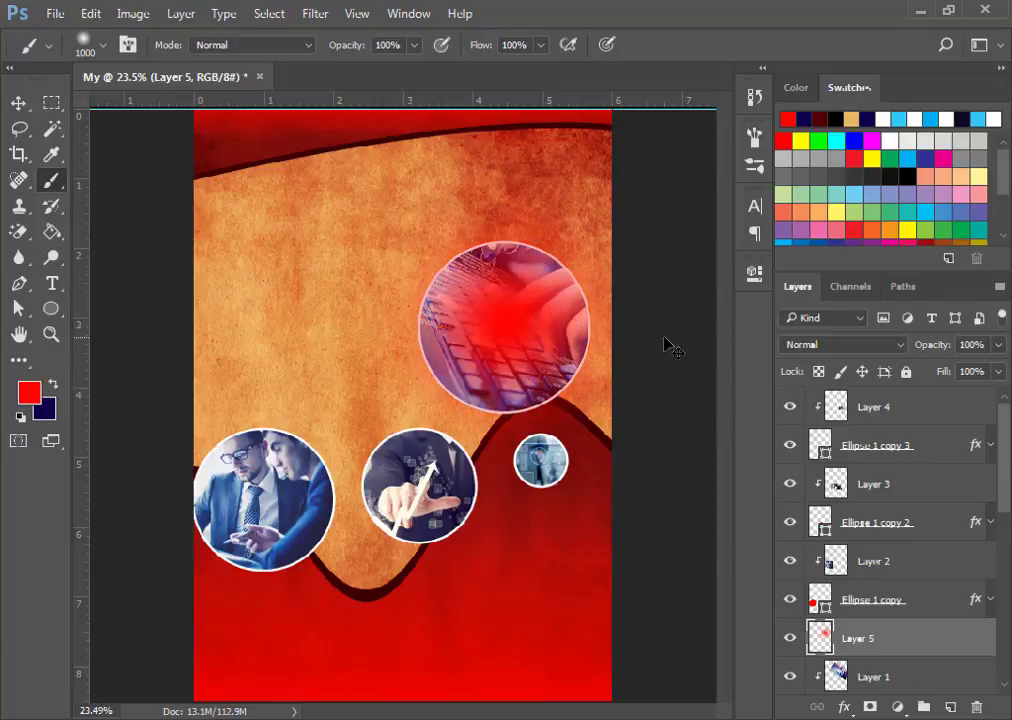
pyautogui.hotkey('ctrl', 't')
pyautogui.moveTo(621, 140); pyautogui.dragTo(649, 110)
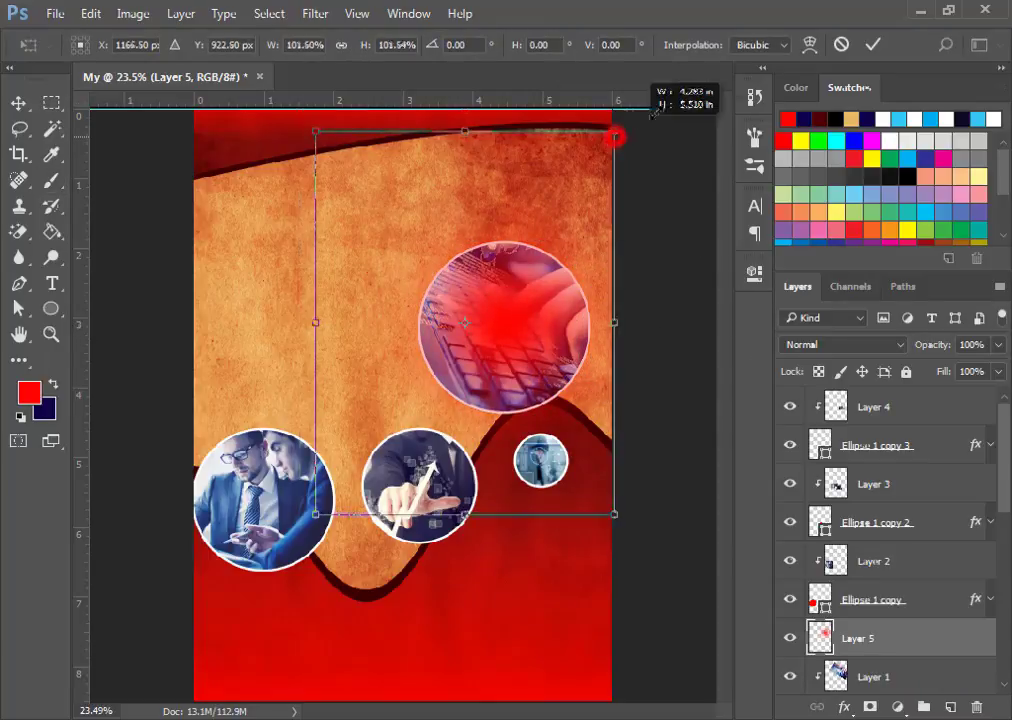
pyautogui.press('Return')
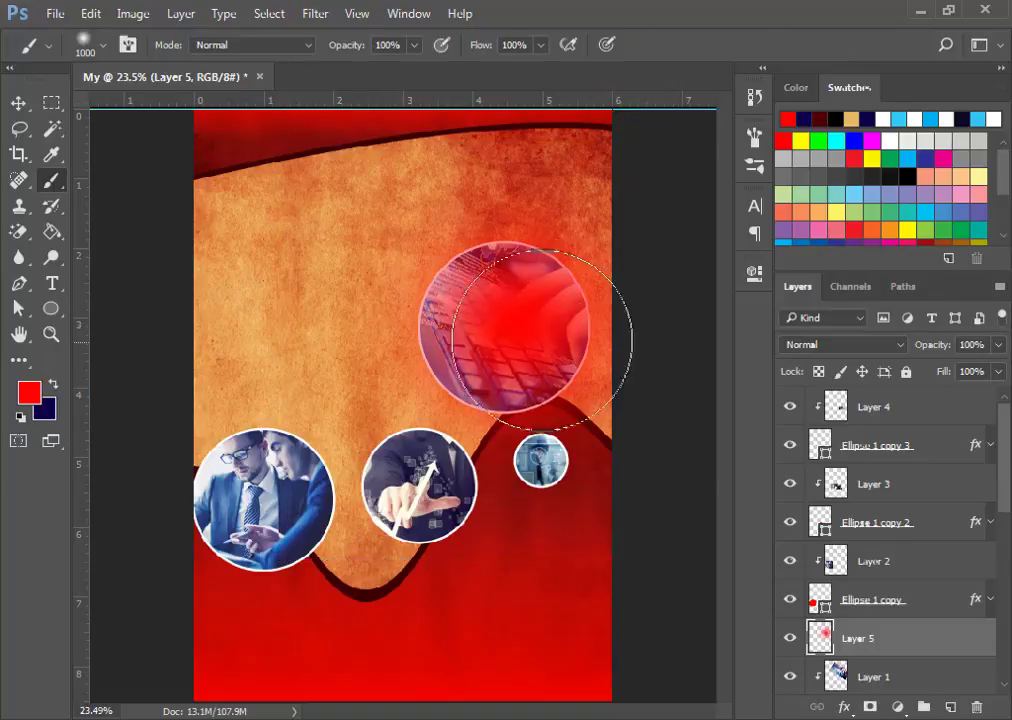
# - Clip the red glow Layer 5 to the keyboard photo and blend it as Overlay
pyautogui.rightClick(913, 651)
pyautogui.click(770, 381)
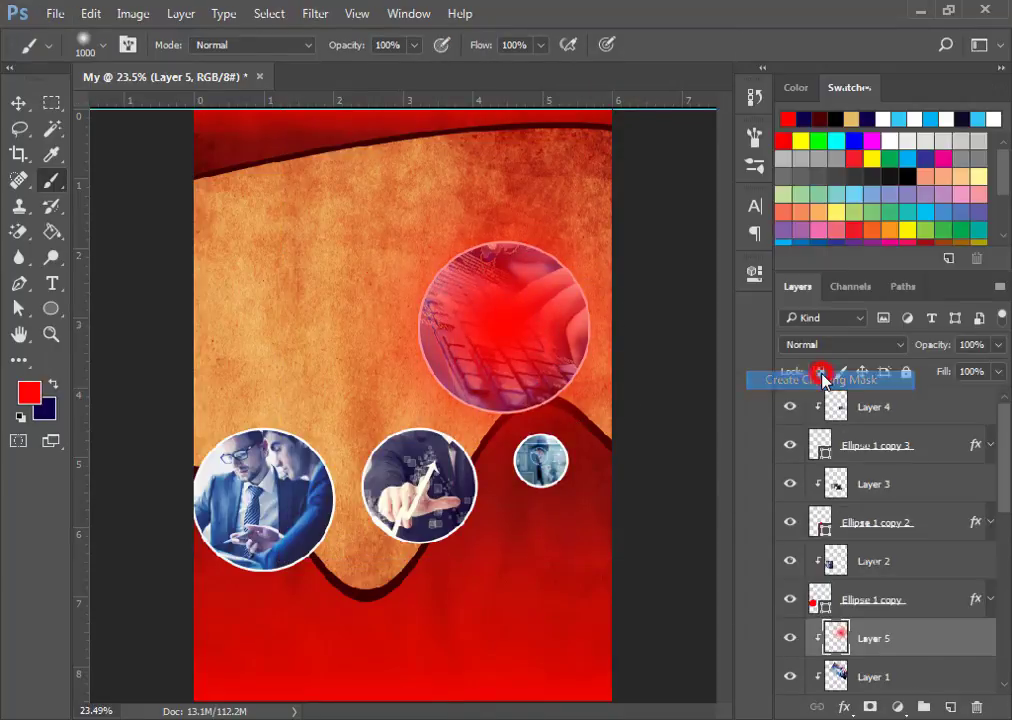
pyautogui.click(870, 344)
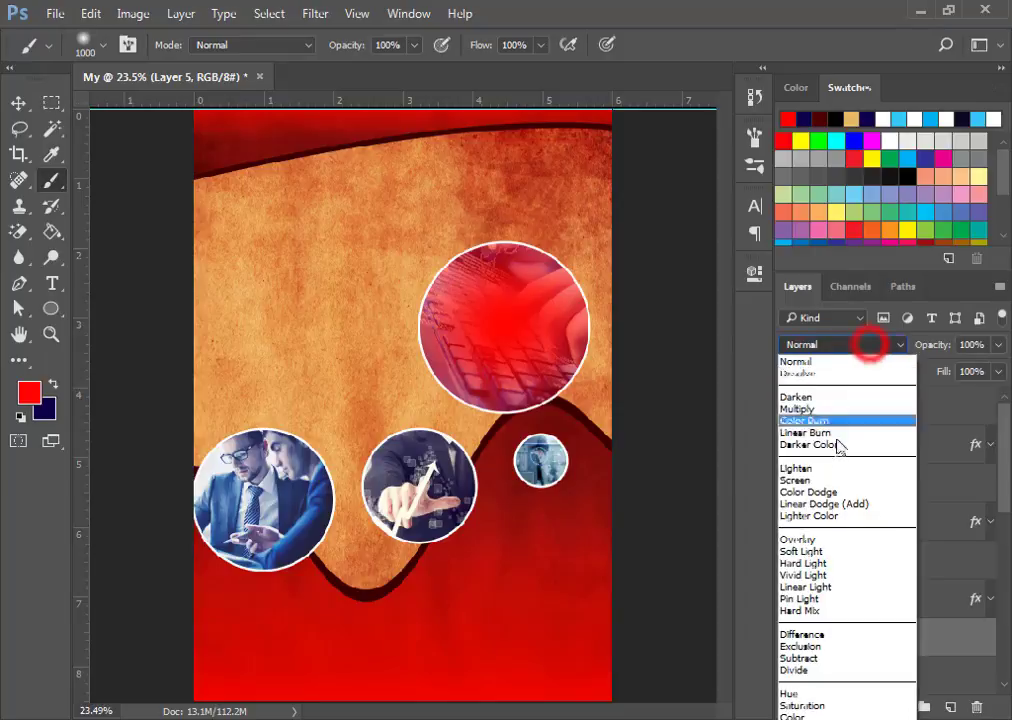
pyautogui.click(836, 540)
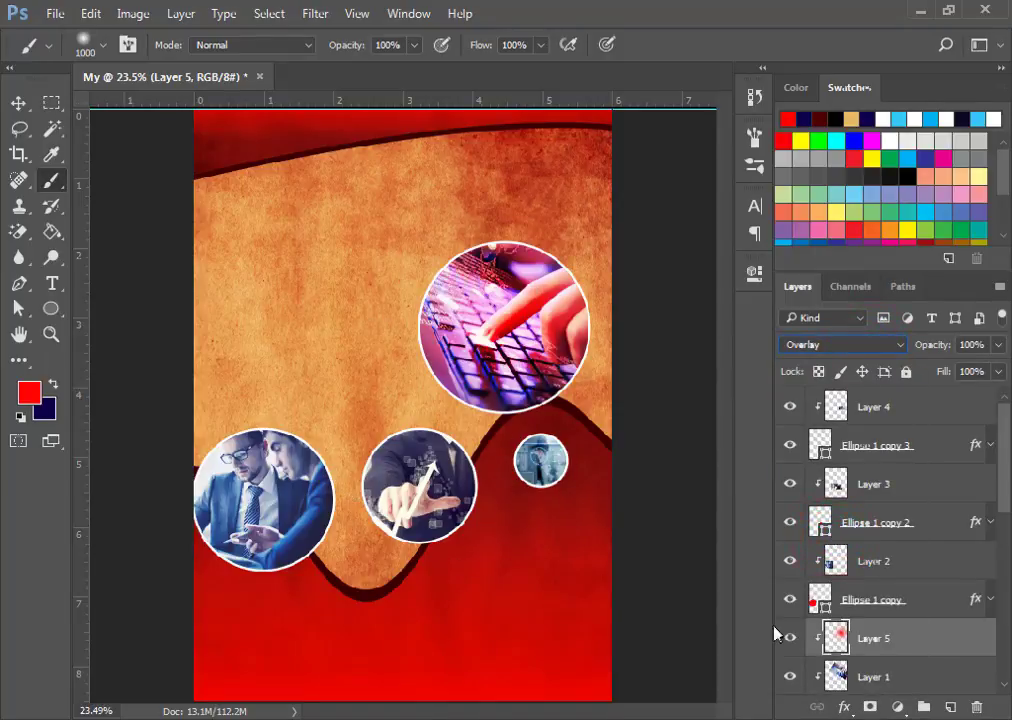
pyautogui.click(915, 561)
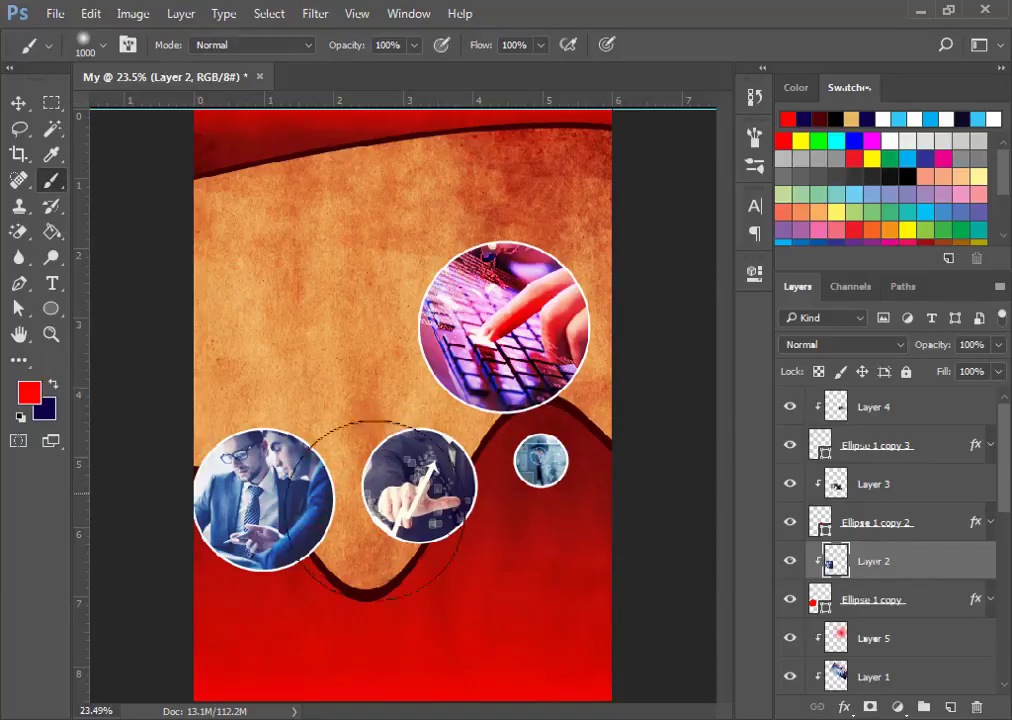
# - Paint red on new Layer 6 over the business-meeting photo, clipped and blended as Overlay
pyautogui.click(949, 708)
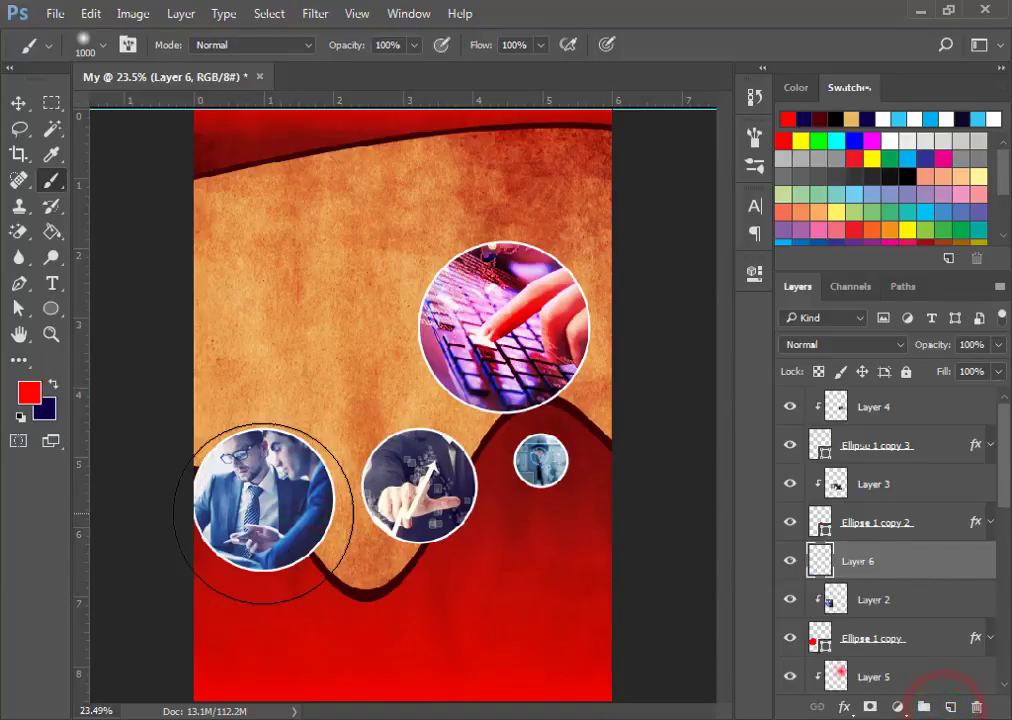
pyautogui.click(260, 502)
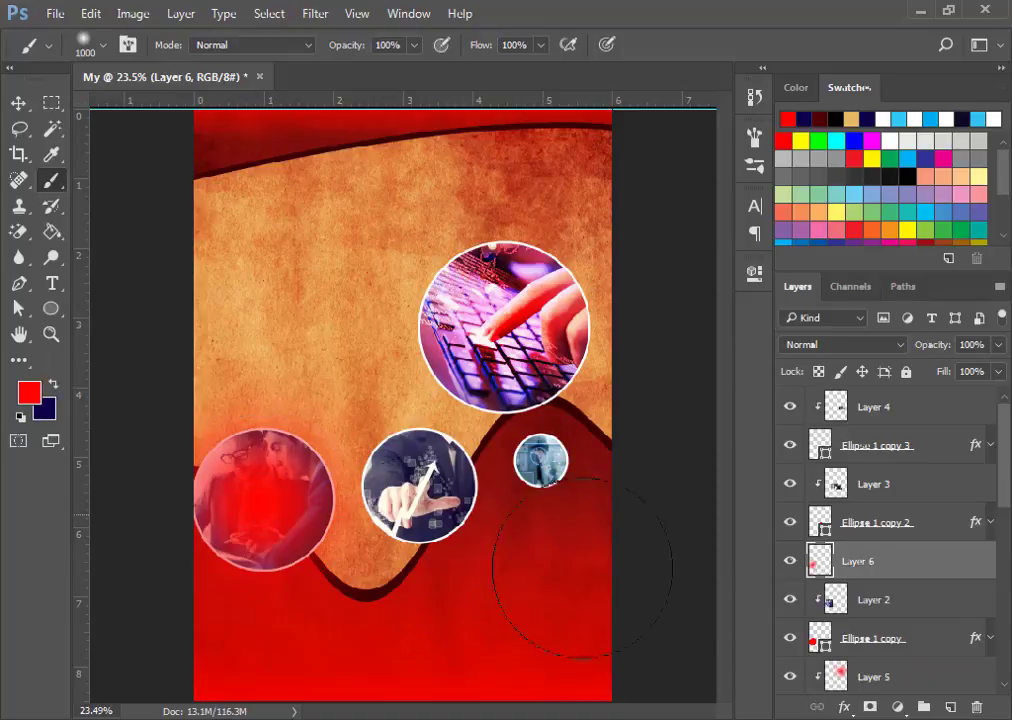
pyautogui.rightClick(941, 571)
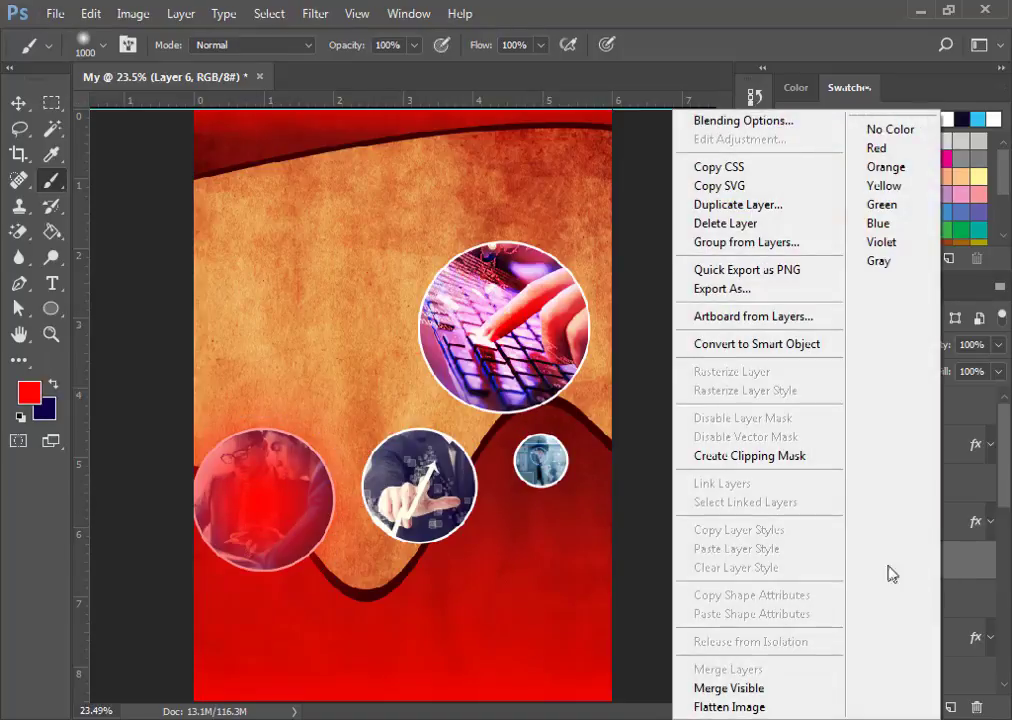
pyautogui.click(790, 456)
pyautogui.click(836, 345)
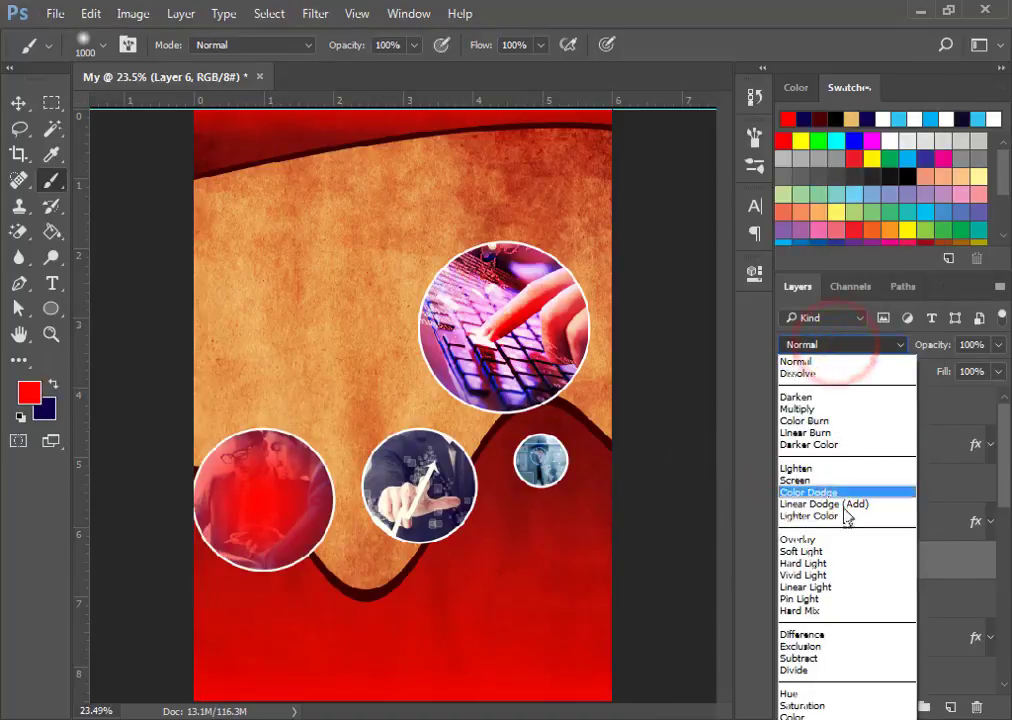
pyautogui.click(845, 541)
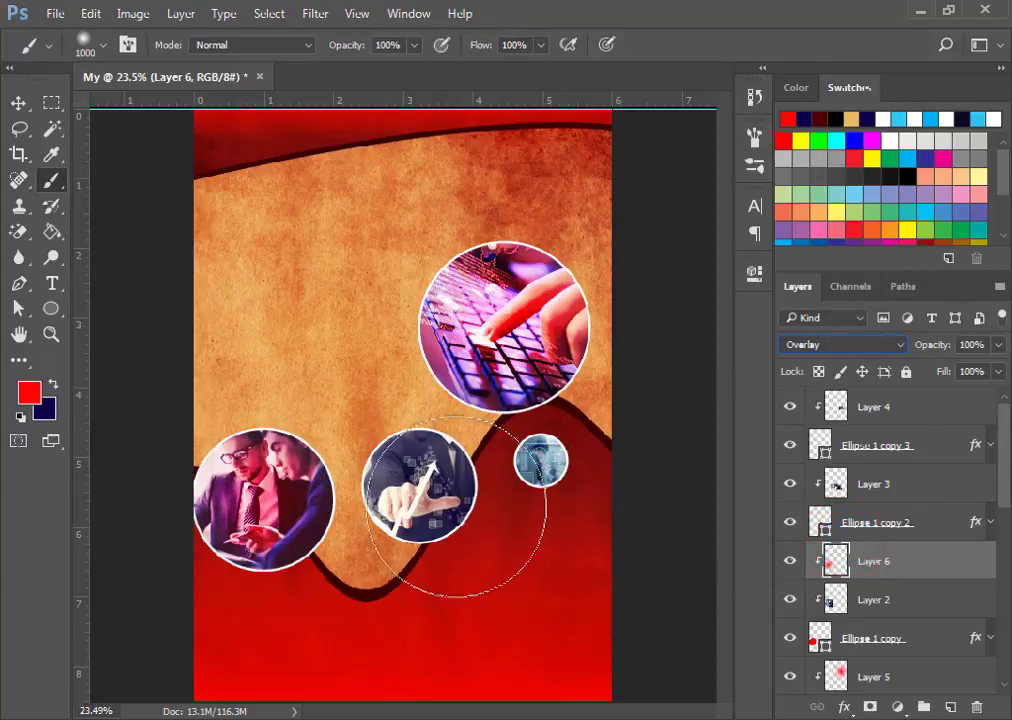
pyautogui.keyDown('ctrl'); pyautogui.rightClick(423, 497); pyautogui.keyUp('ctrl')
pyautogui.click(487, 507)
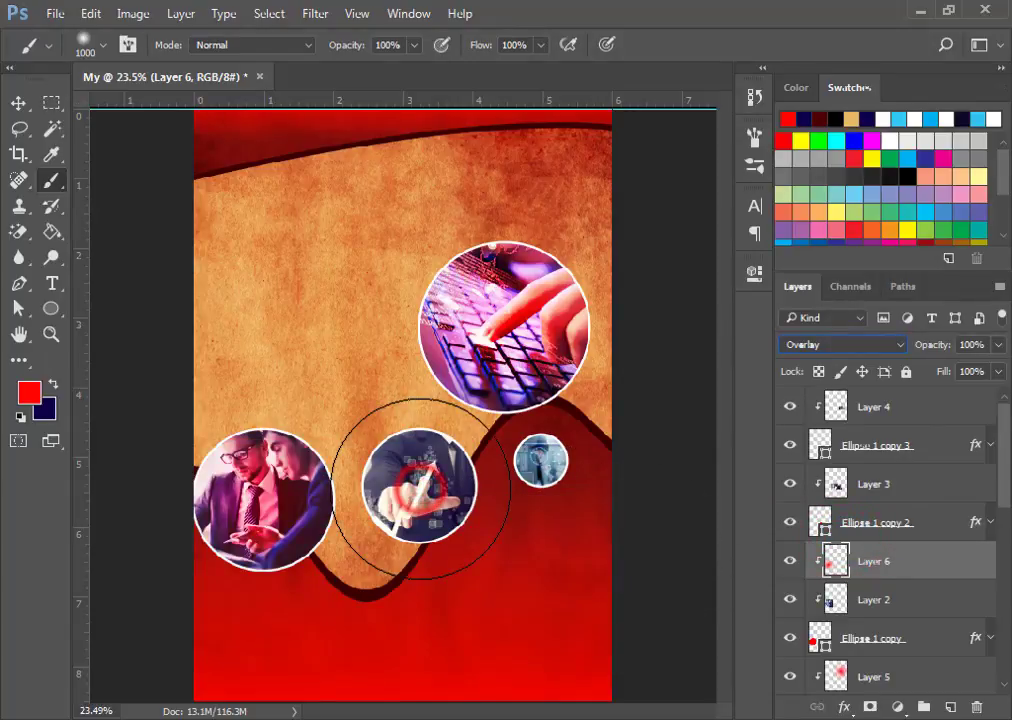
# - Paint red on new Layer 7 over the middle arrow-chart photo, set to Overlay and clipped
pyautogui.click(950, 707)
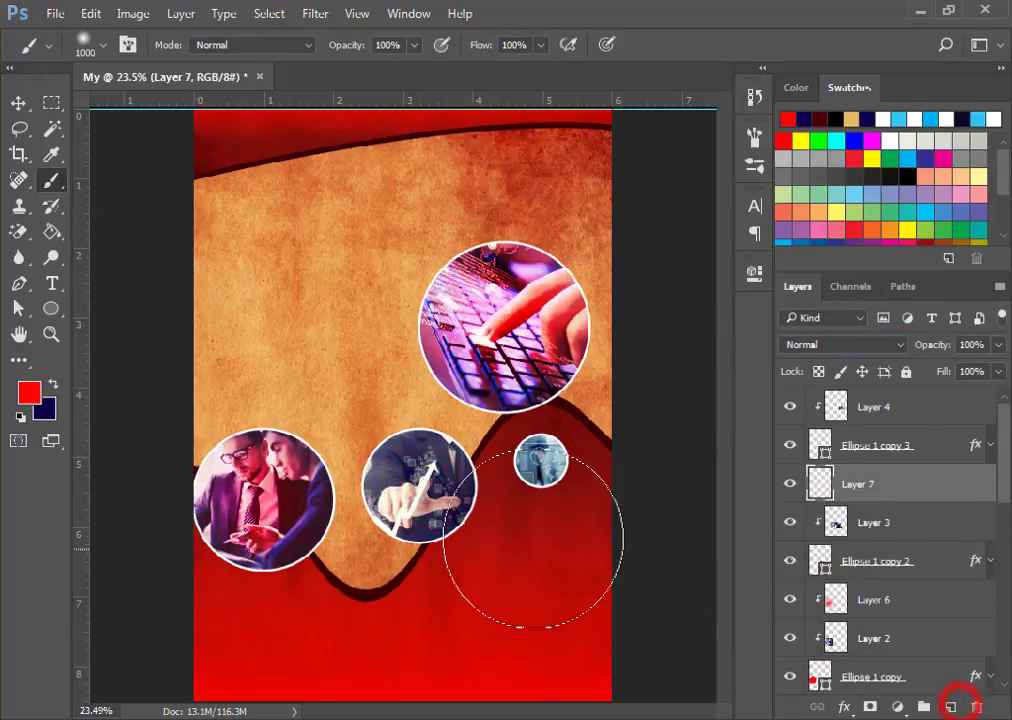
pyautogui.click(420, 482)
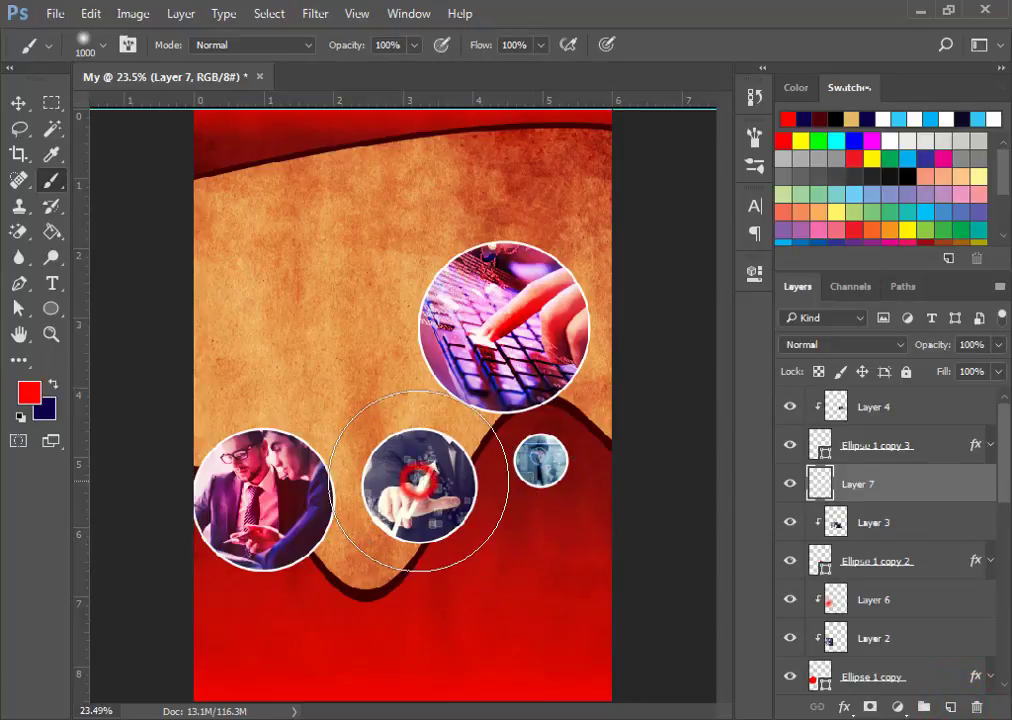
pyautogui.click(880, 346)
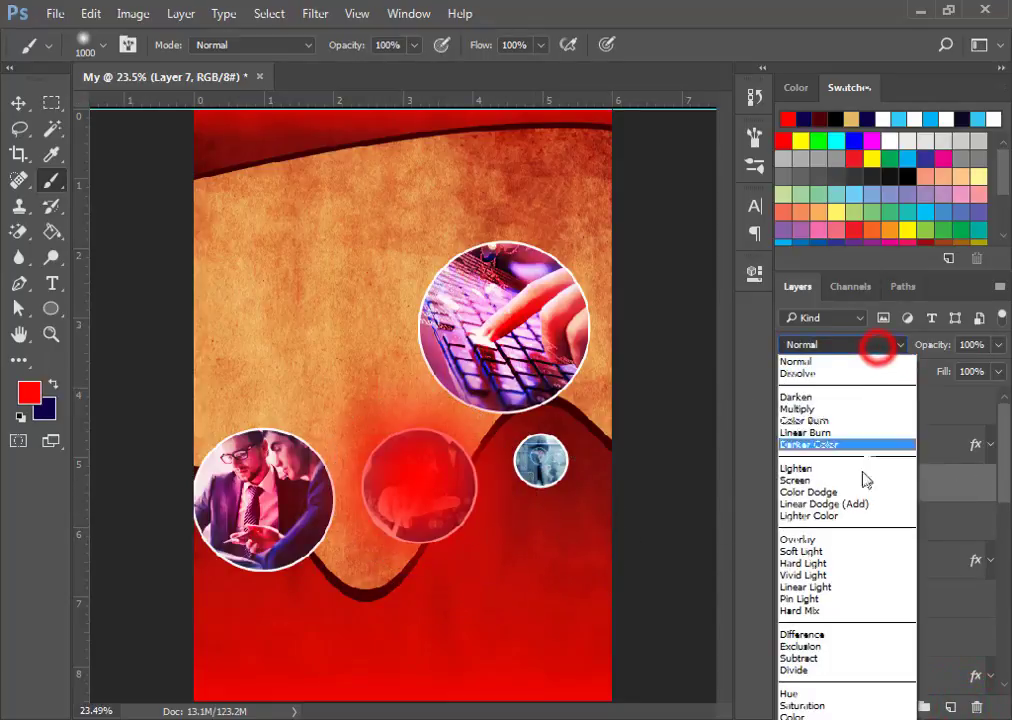
pyautogui.click(858, 540)
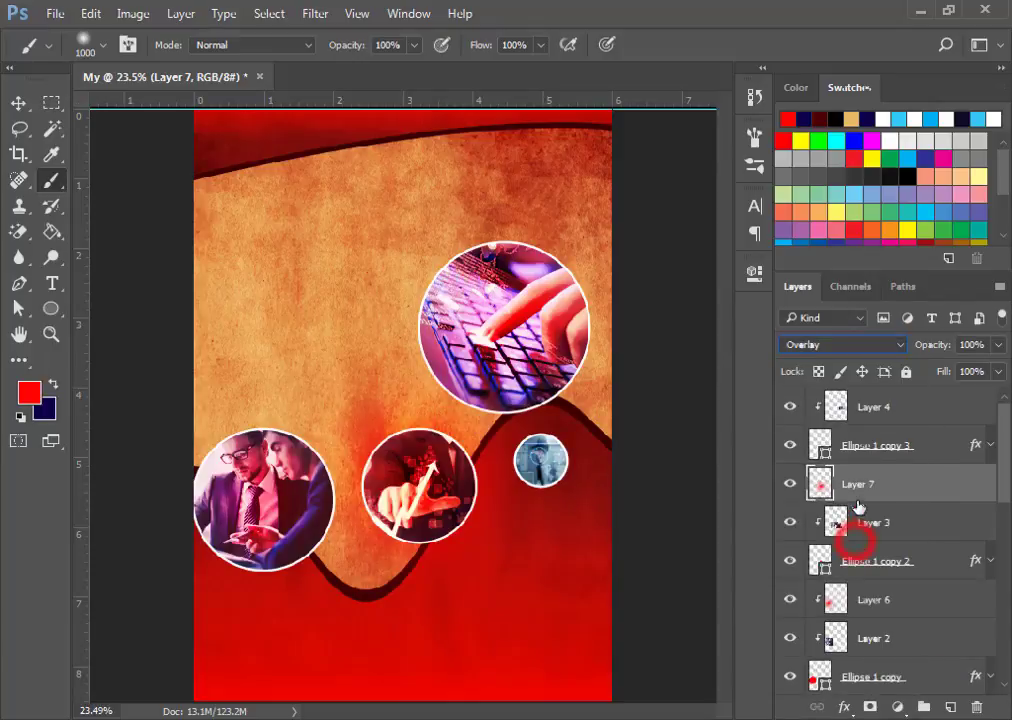
pyautogui.rightClick(906, 484)
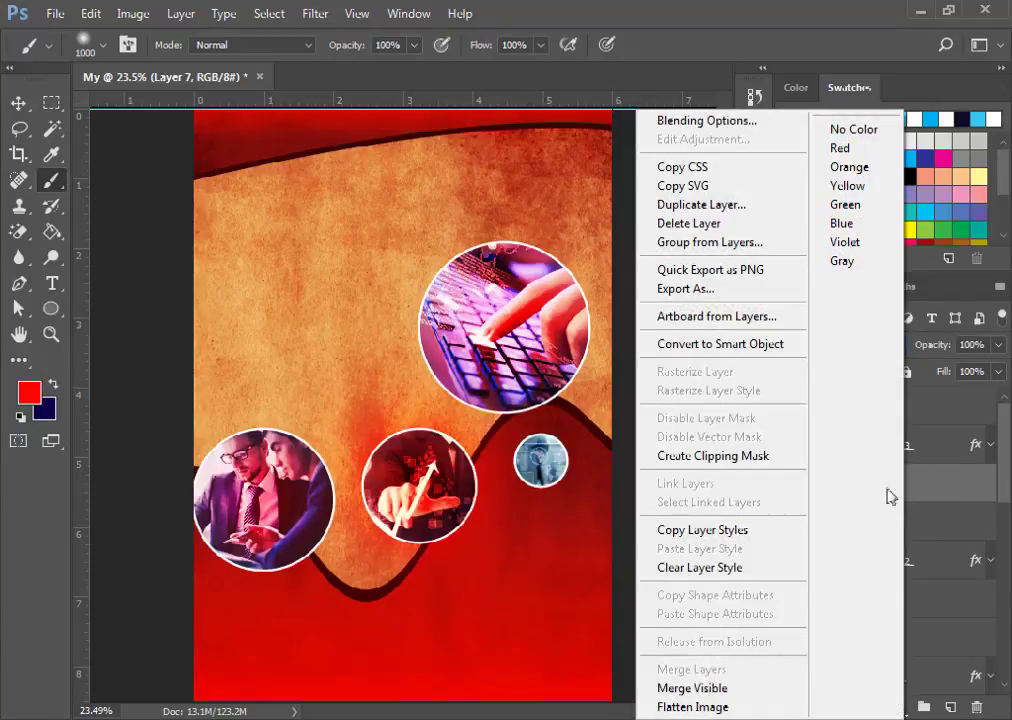
pyautogui.click(762, 458)
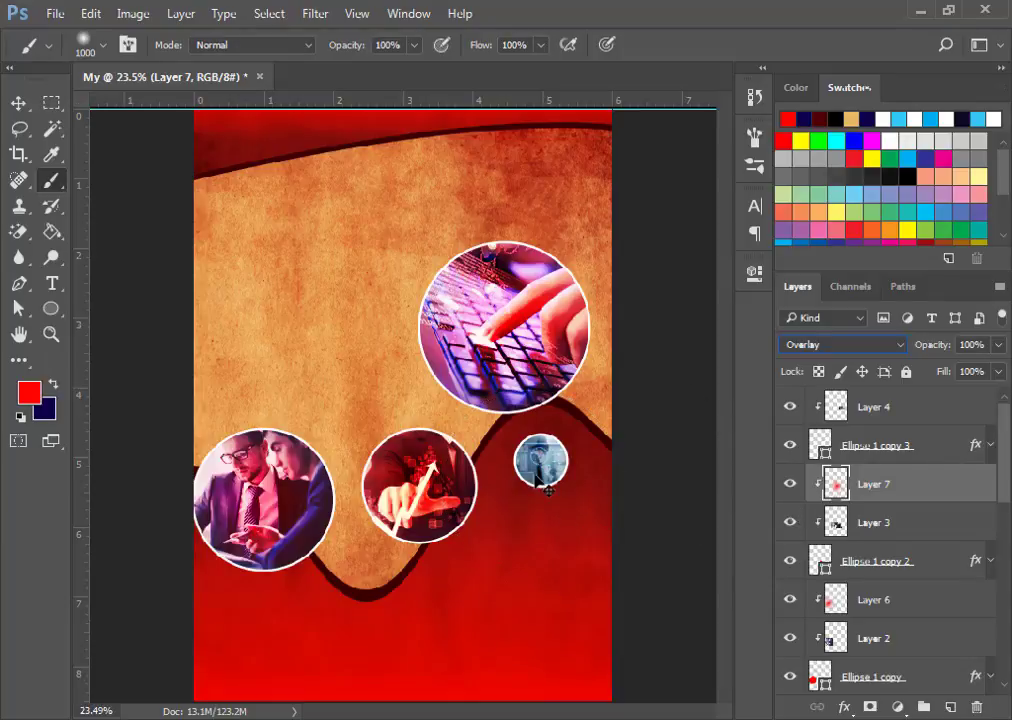
pyautogui.click(873, 407)
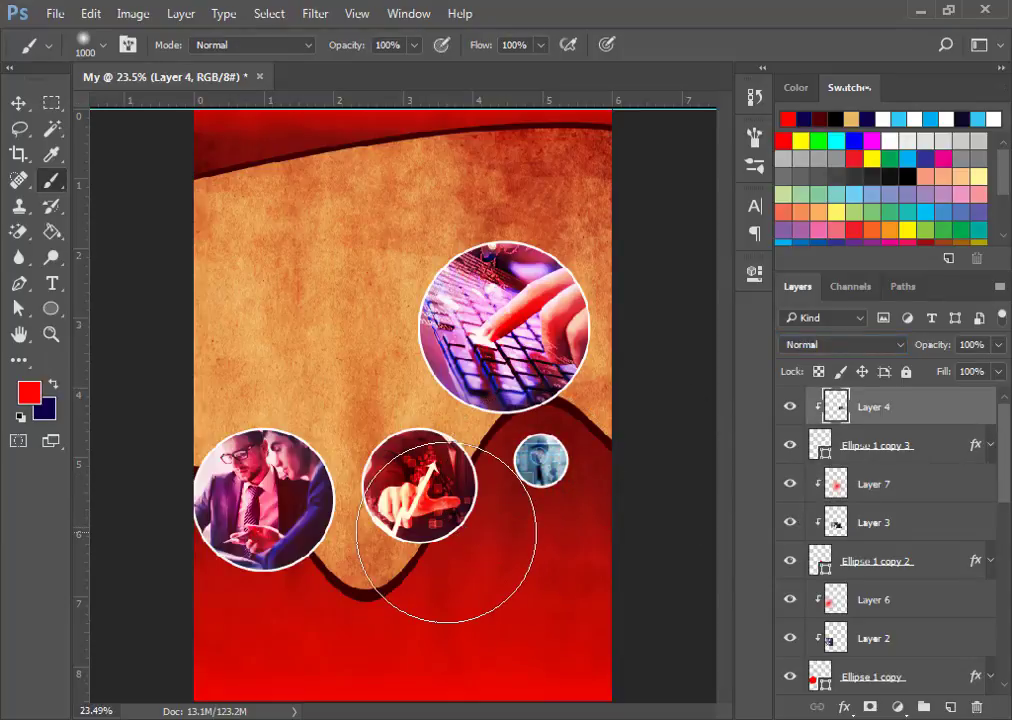
# - With a smaller brush, paint red on new Layer 8 over the small circle, clipped and set to Overlay
pyautogui.press('[')
pyautogui.press('[')
pyautogui.press('[')
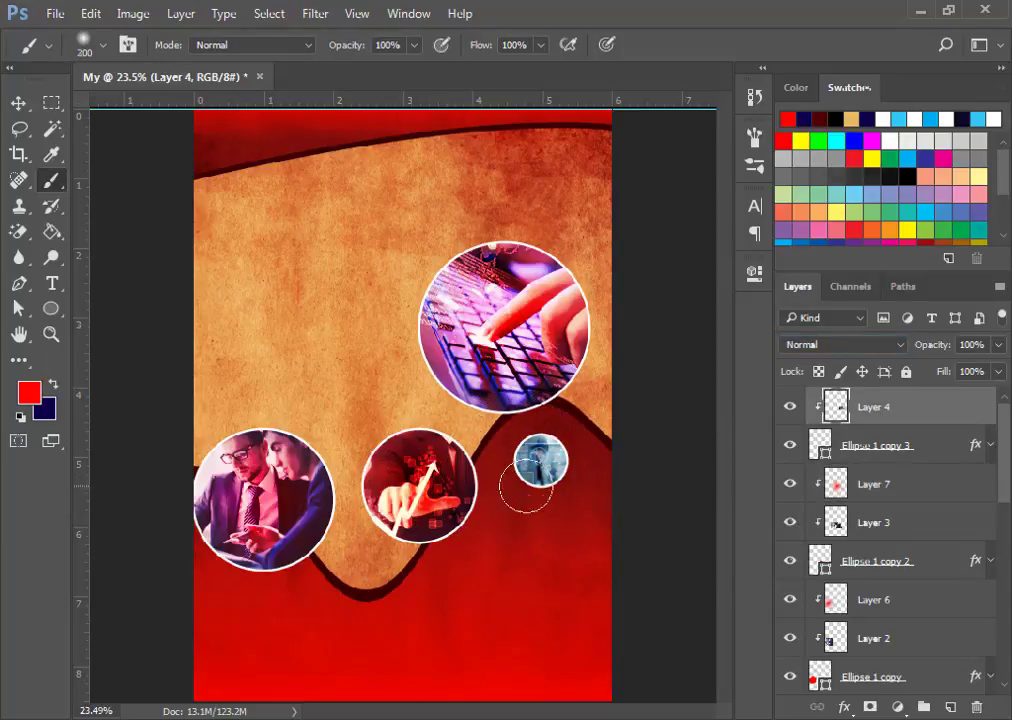
pyautogui.press('[')
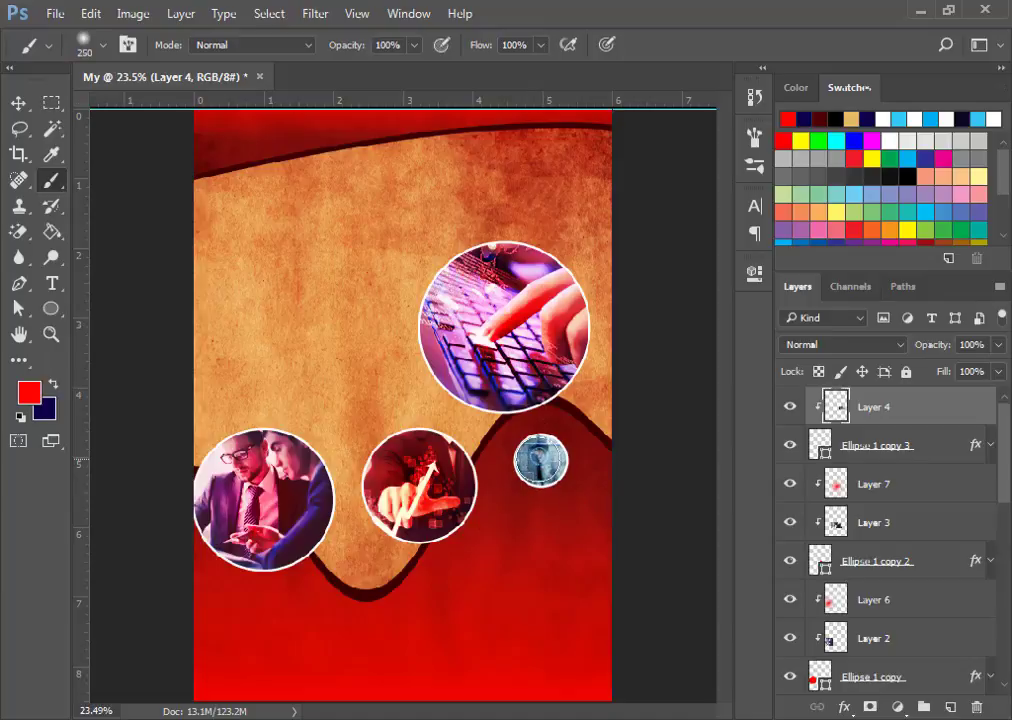
pyautogui.click(953, 708)
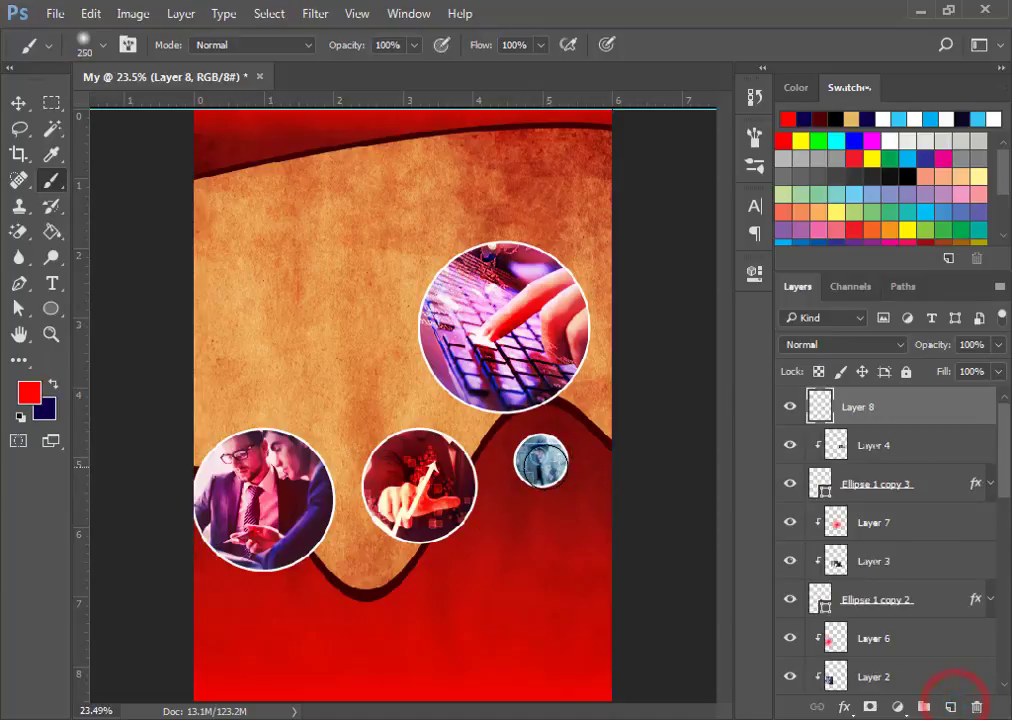
pyautogui.click(540, 459)
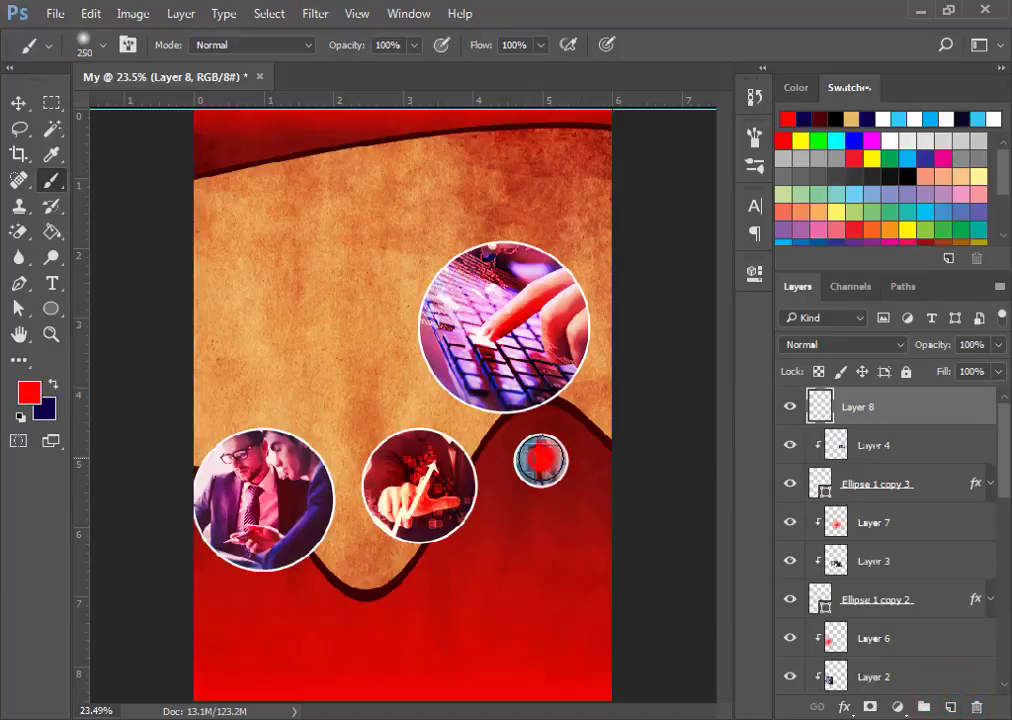
pyautogui.rightClick(893, 430)
pyautogui.click(742, 458)
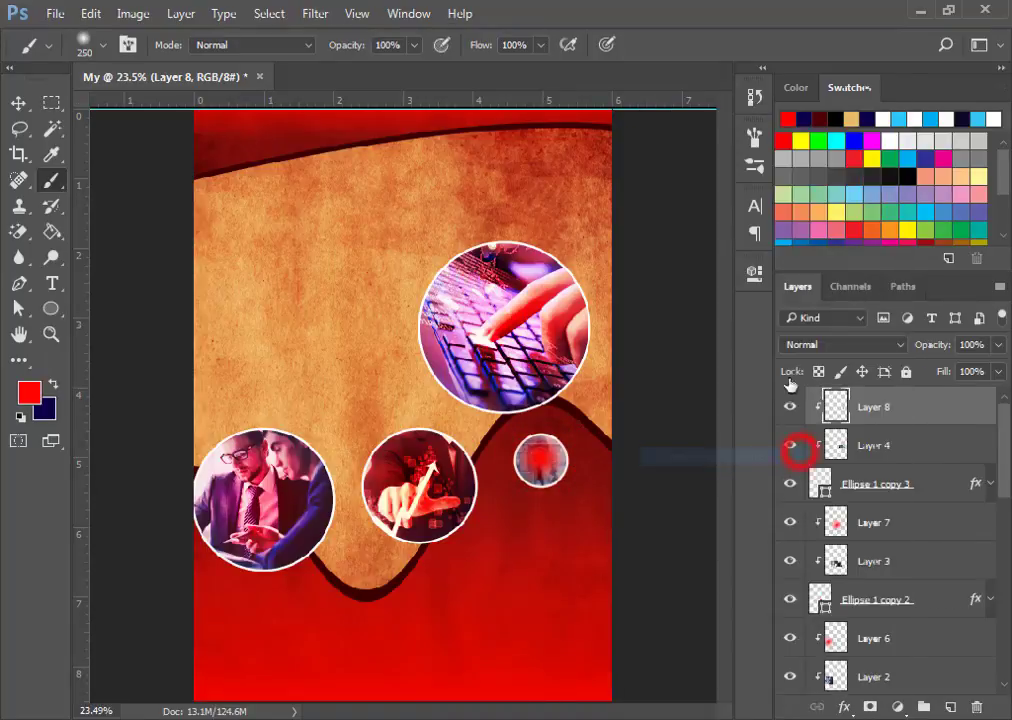
pyautogui.click(843, 344)
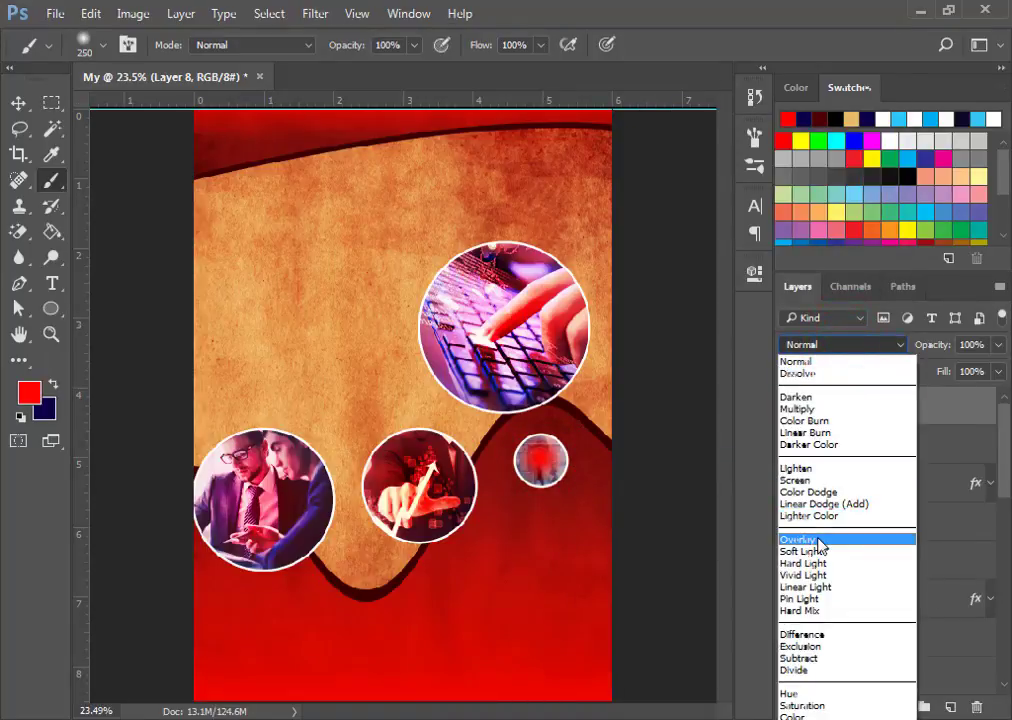
pyautogui.click(818, 539)
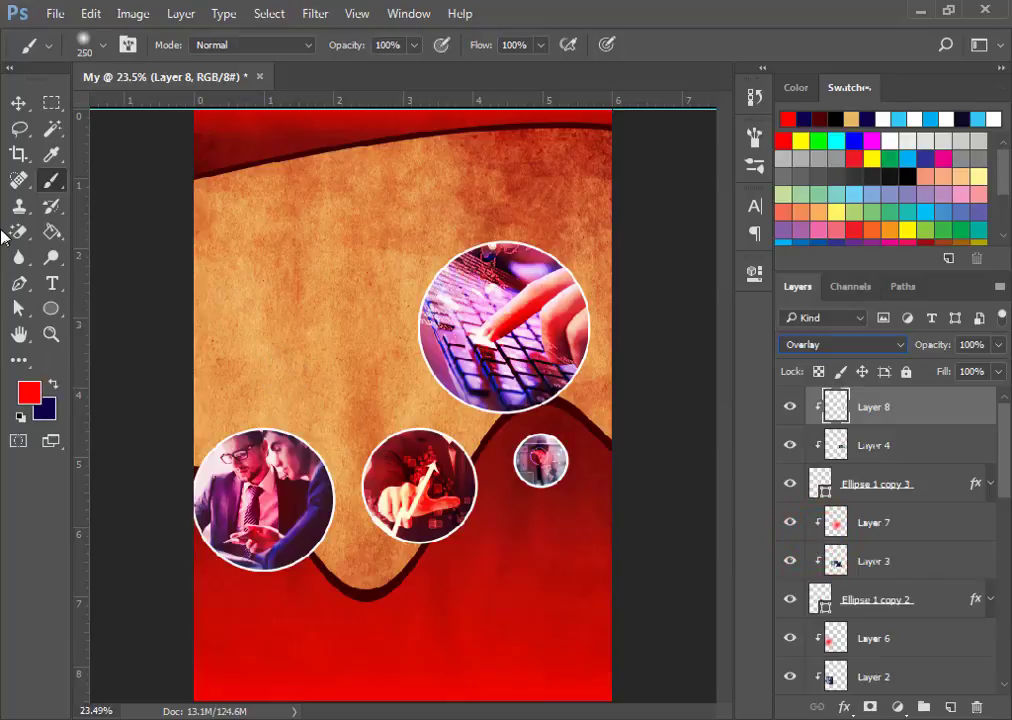
pyautogui.hotkey('ctrl', 't')
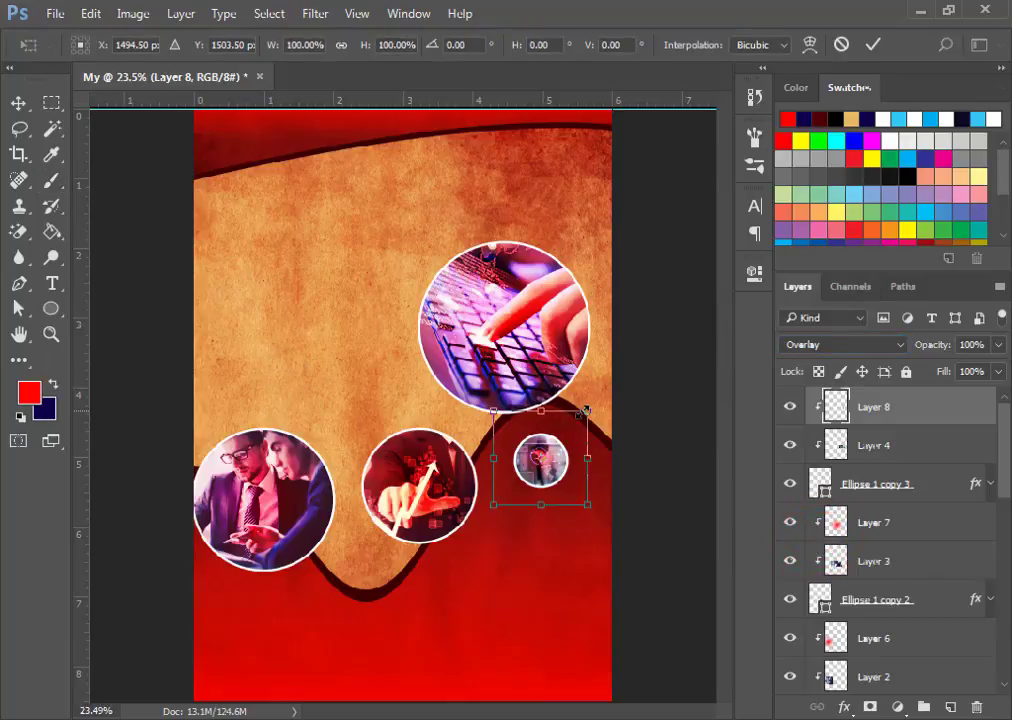
pyautogui.moveTo(590, 412); pyautogui.dragTo(614, 372)
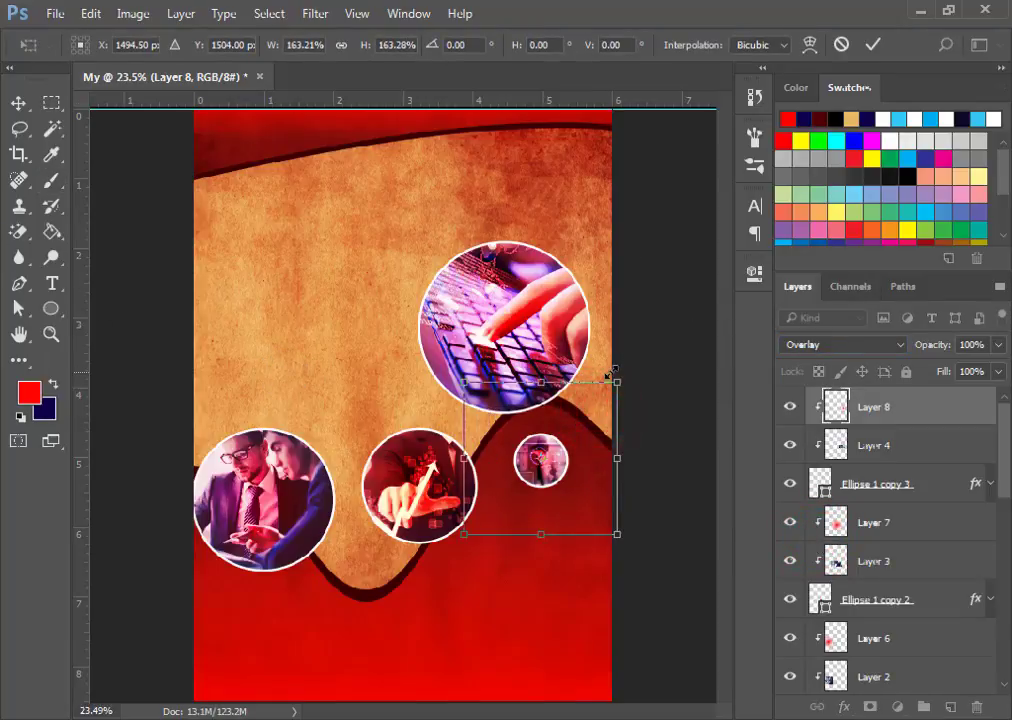
pyautogui.press('Escape')
# - Lower Layer 7's opacity from 76% to 50%
pyautogui.press('b')
pyautogui.click(18, 103)
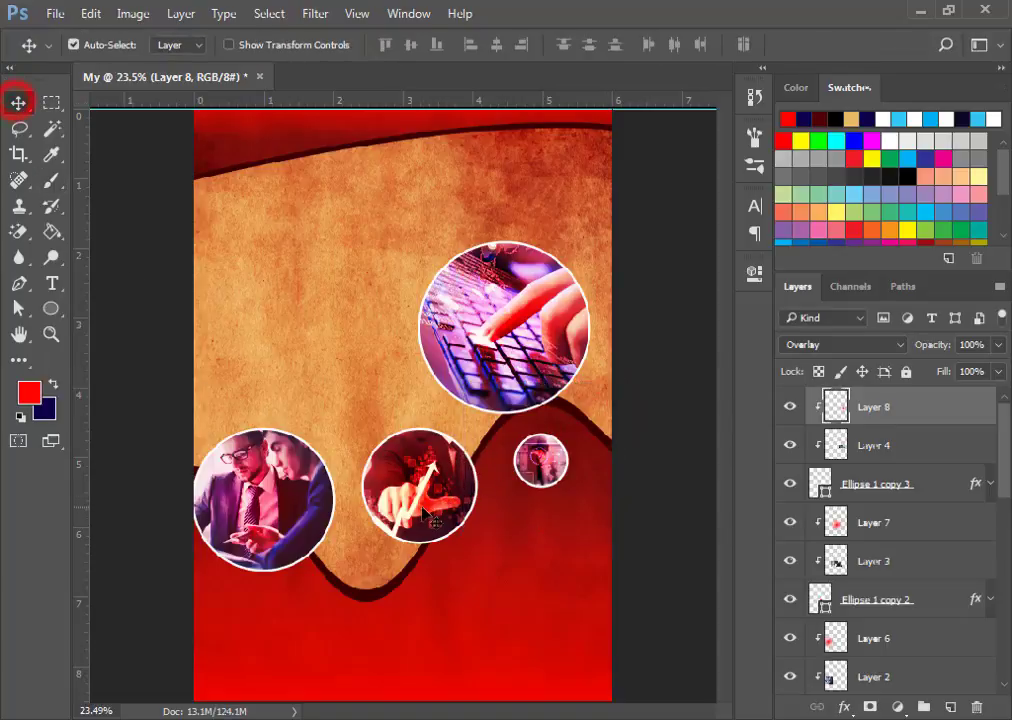
pyautogui.click(425, 512)
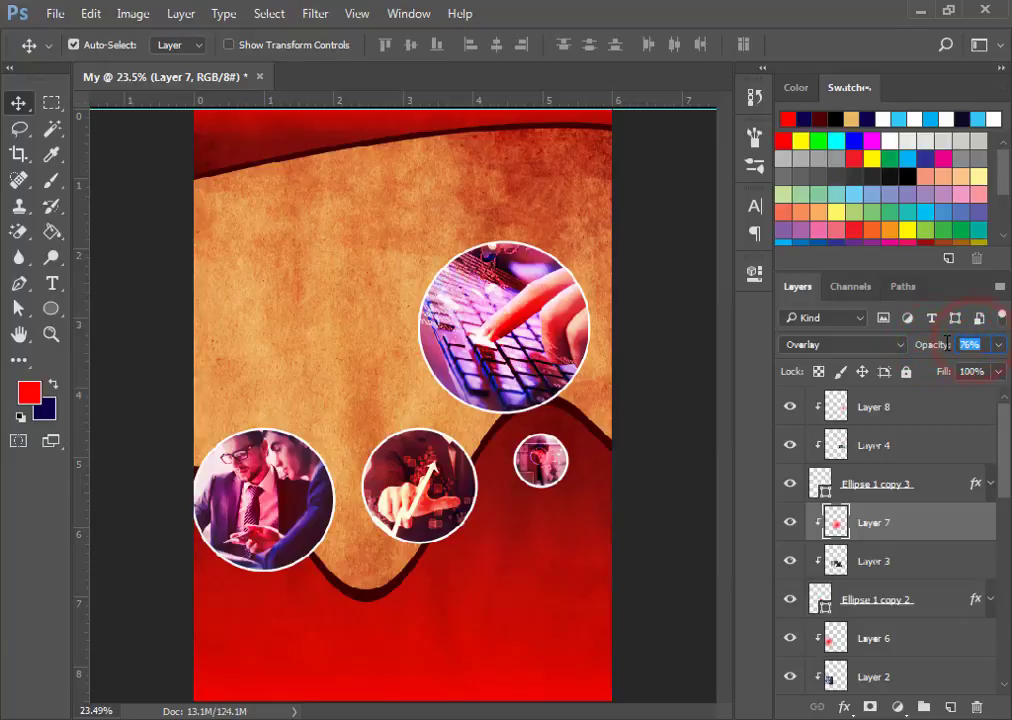
pyautogui.write('50')
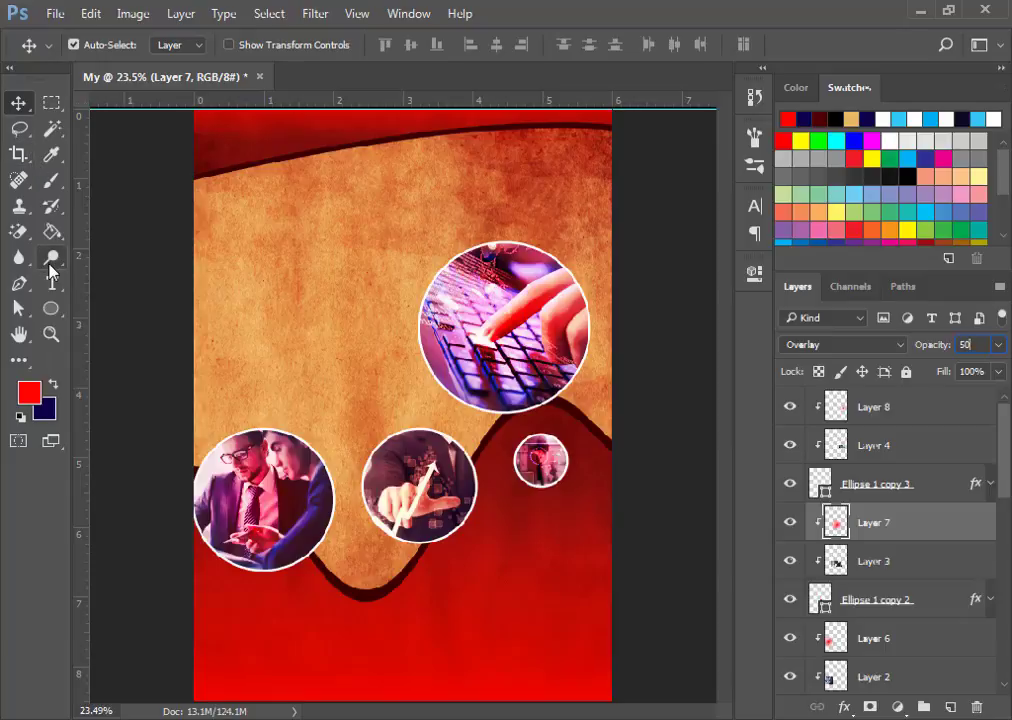
# - Place an empty Tahoma 24 pt red type layer at the poster's top-left, keyboard set to English
pyautogui.click(53, 285)
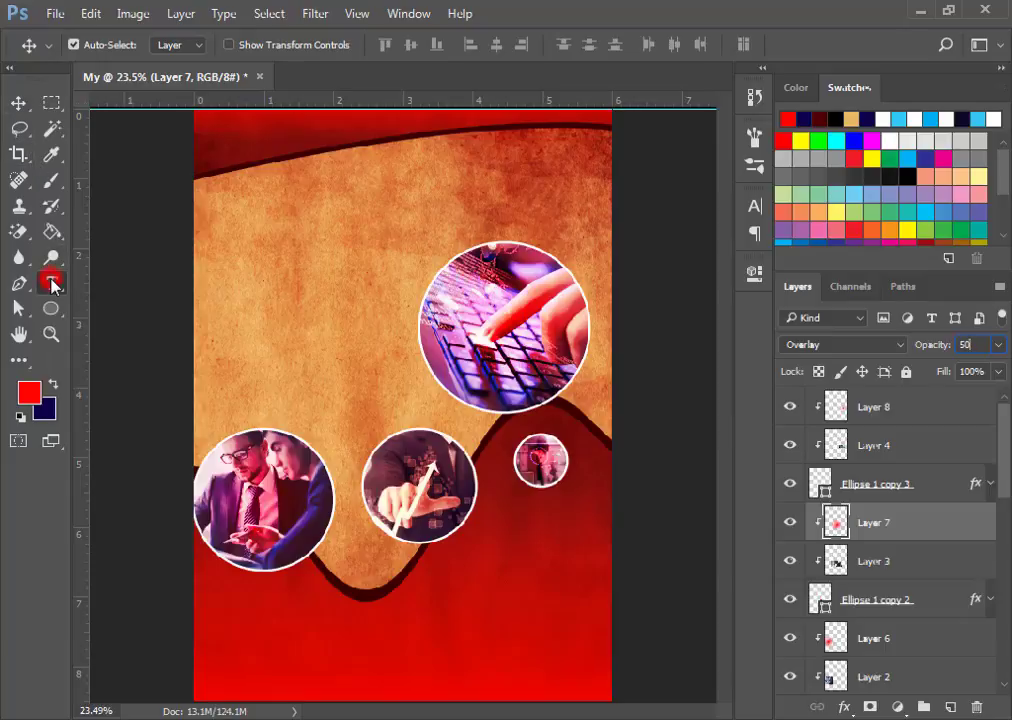
pyautogui.click(223, 135)
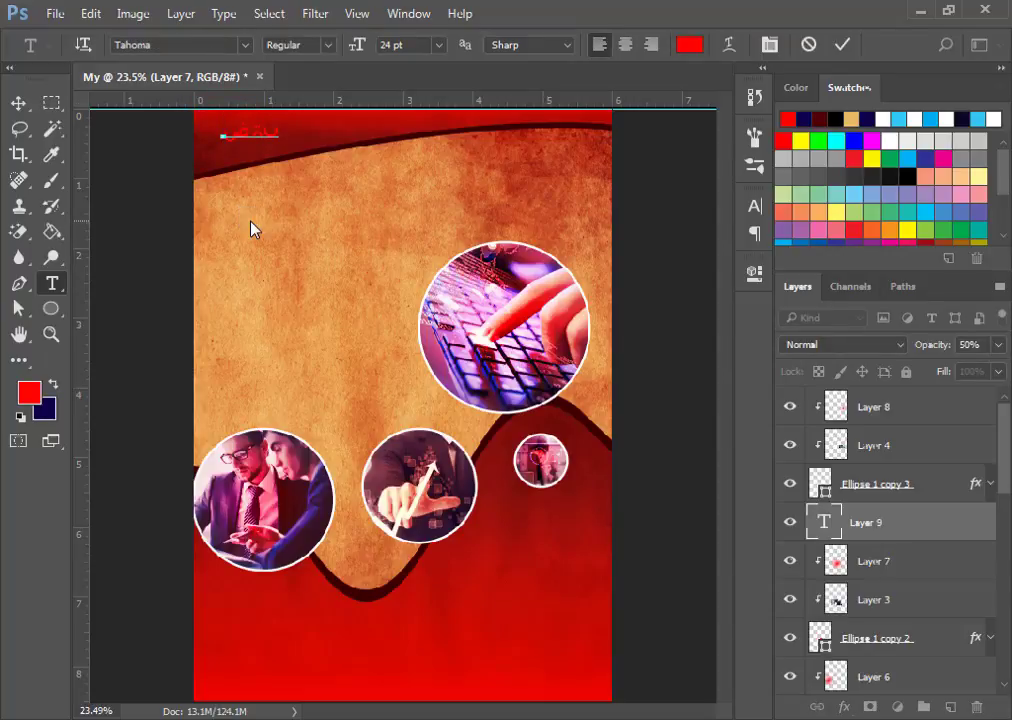
pyautogui.press('BackSpace')
pyautogui.press('BackSpace')
pyautogui.click(822, 683)
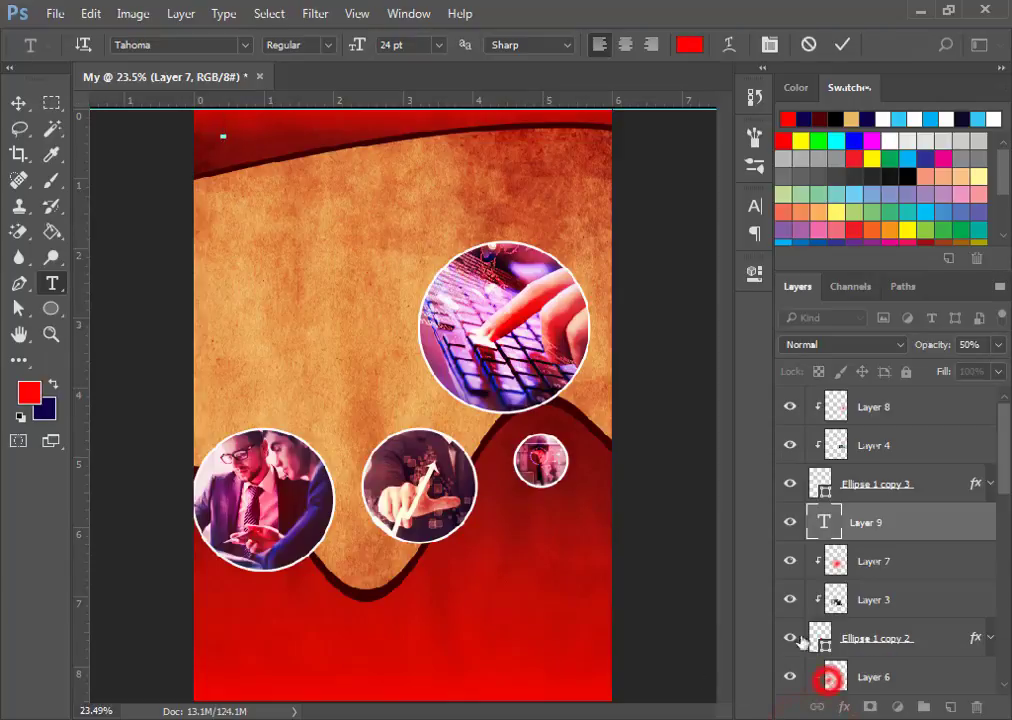
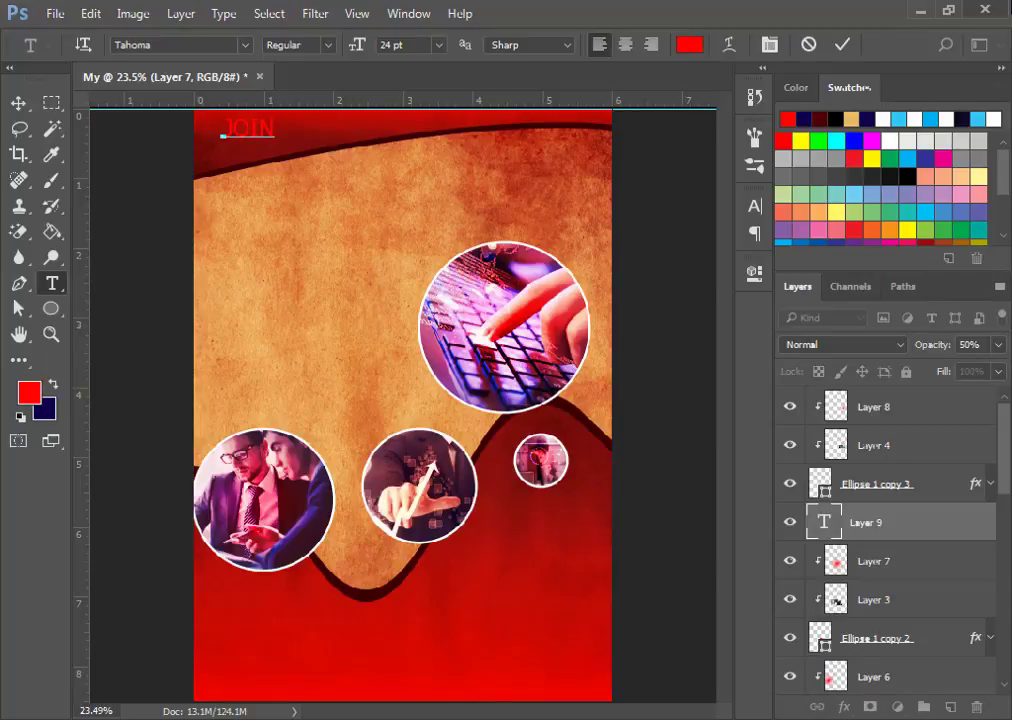
# - Change the JOIN heading's font to Elemental End
pyautogui.click(843, 45)
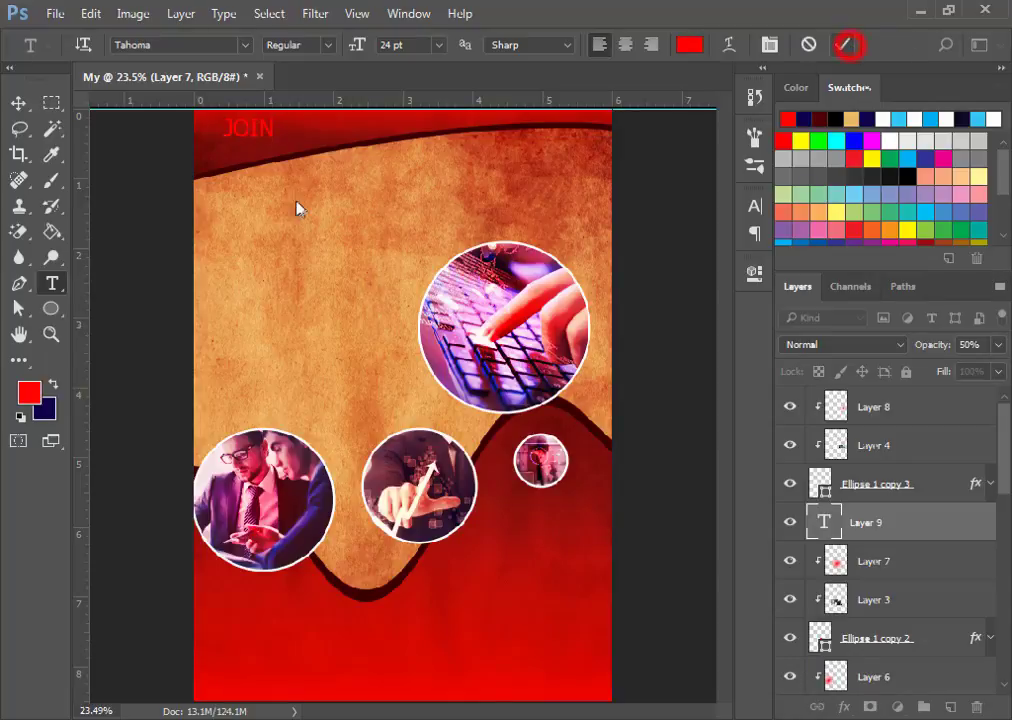
pyautogui.doubleClick(250, 128)
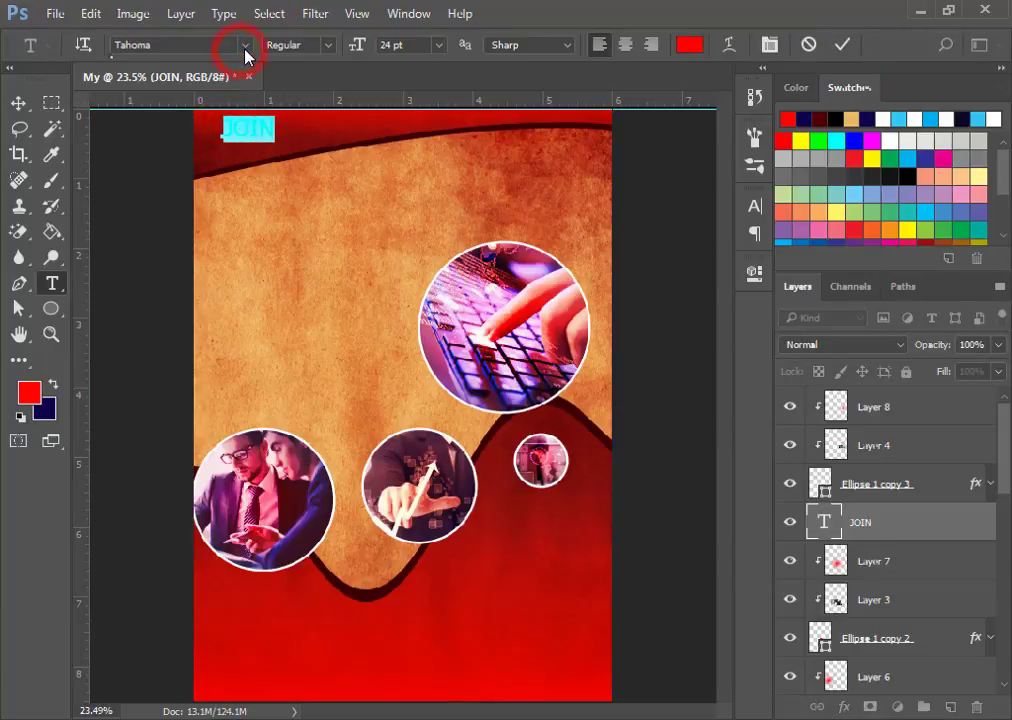
pyautogui.click(245, 47)
pyautogui.click(245, 47)
pyautogui.click(245, 47)
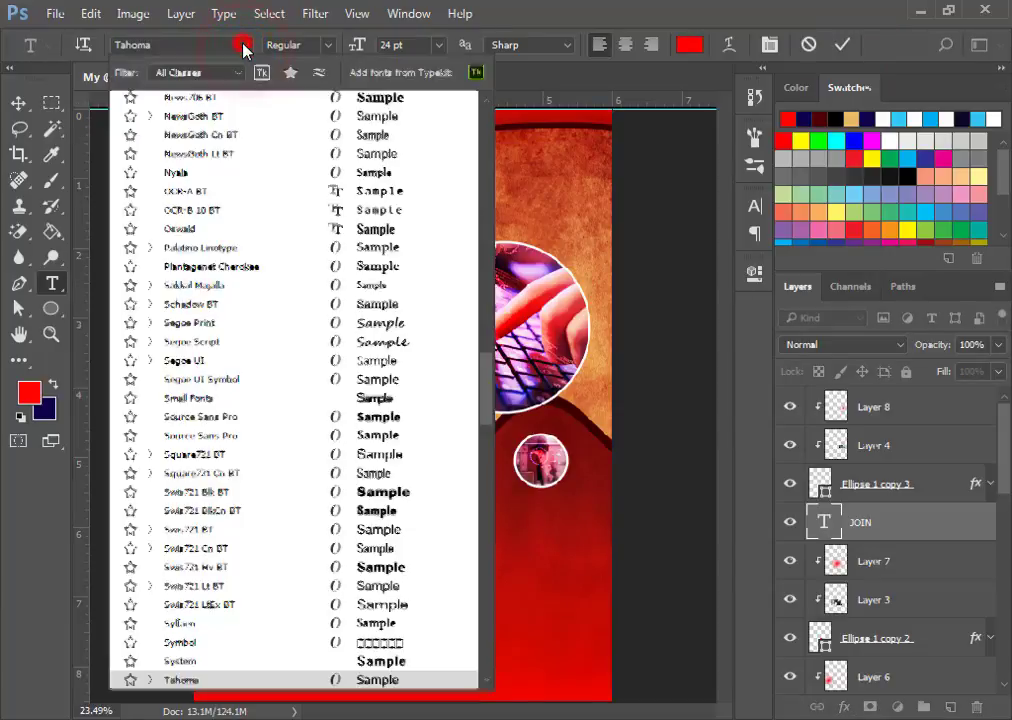
pyautogui.scroll(3, 252, 147)
pyautogui.scroll(4, 252, 150)
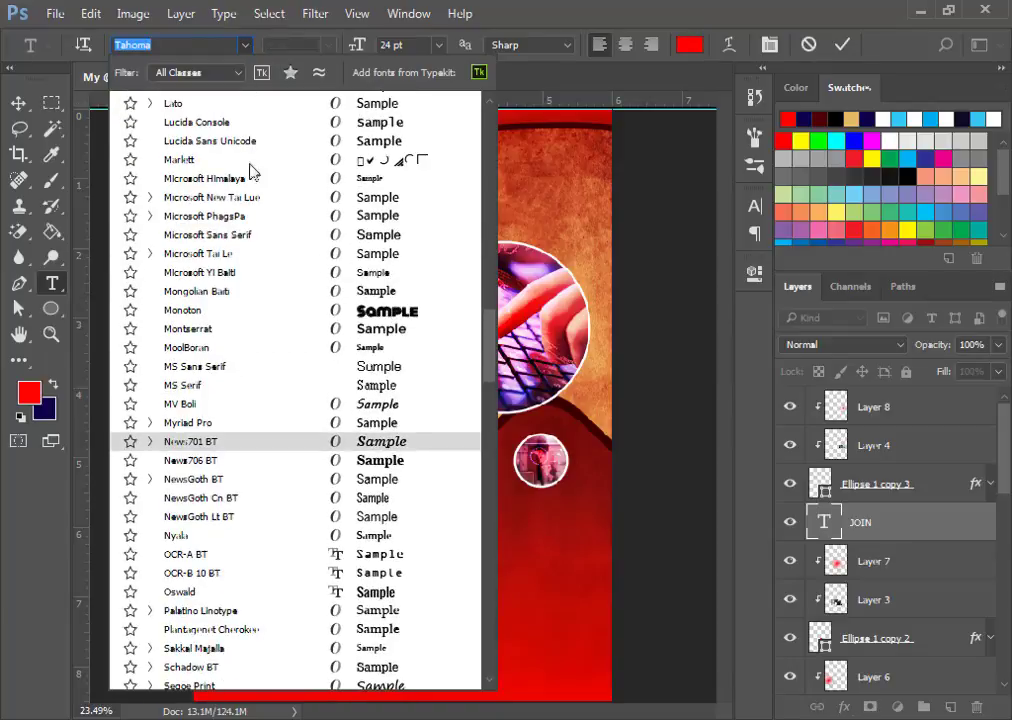
pyautogui.scroll(1, 254, 175)
pyautogui.scroll(2, 250, 234)
pyautogui.scroll(3, 250, 235)
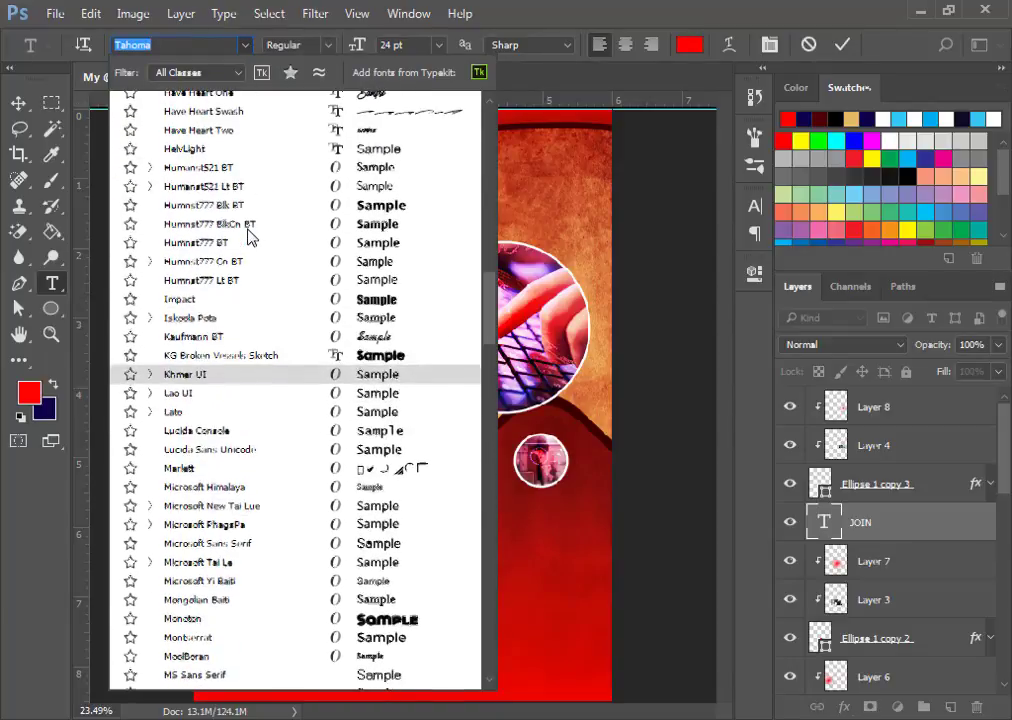
pyautogui.scroll(5, 250, 235)
pyautogui.scroll(6, 250, 236)
pyautogui.scroll(3, 250, 237)
pyautogui.scroll(1, 250, 236)
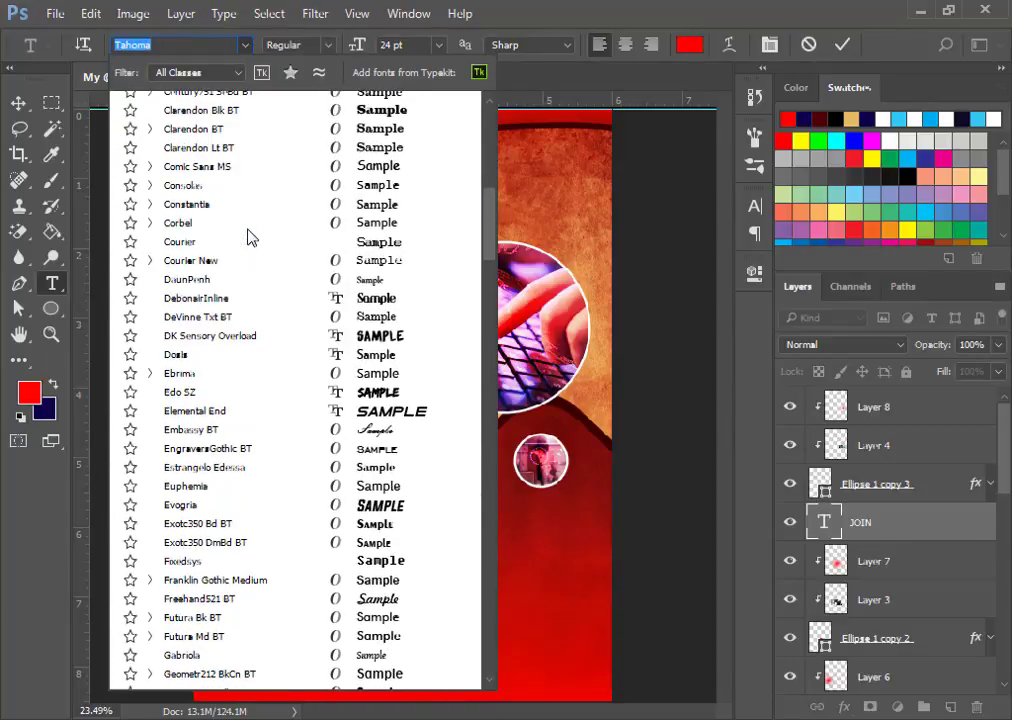
pyautogui.click(241, 412)
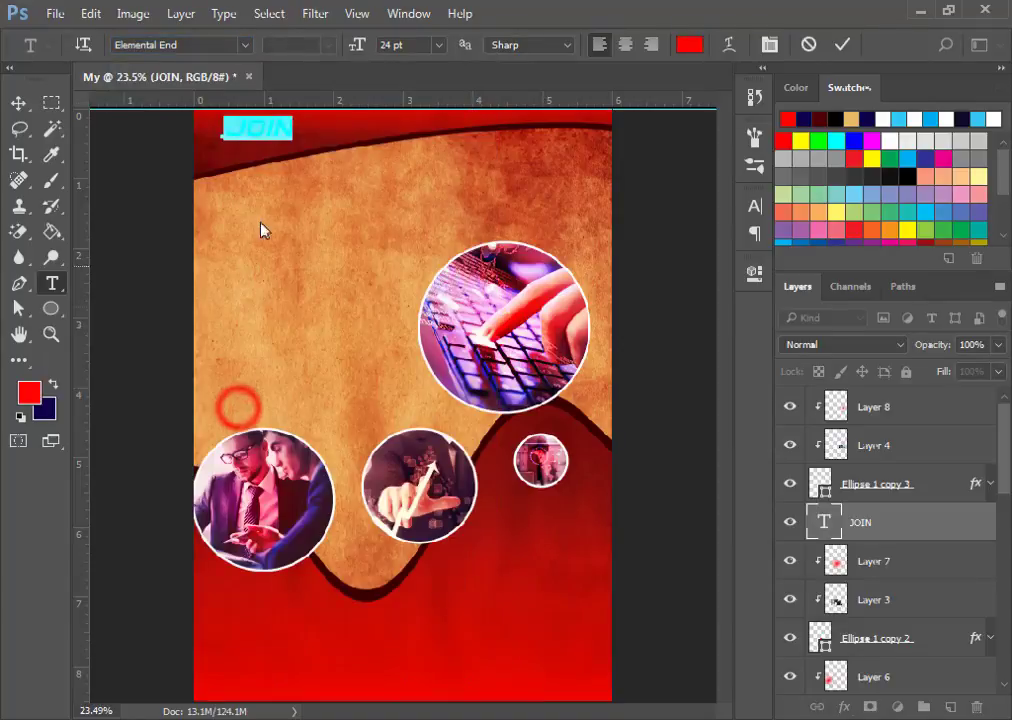
pyautogui.click(843, 45)
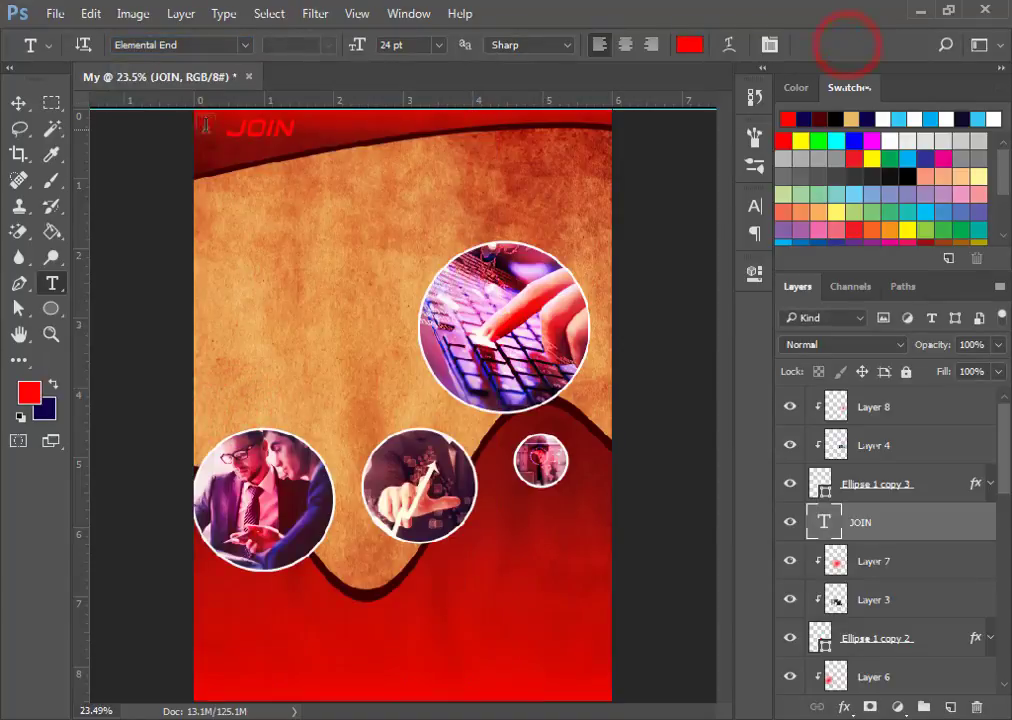
# - Make the JOIN heading text white
pyautogui.moveTo(293, 127); pyautogui.dragTo(222, 127)
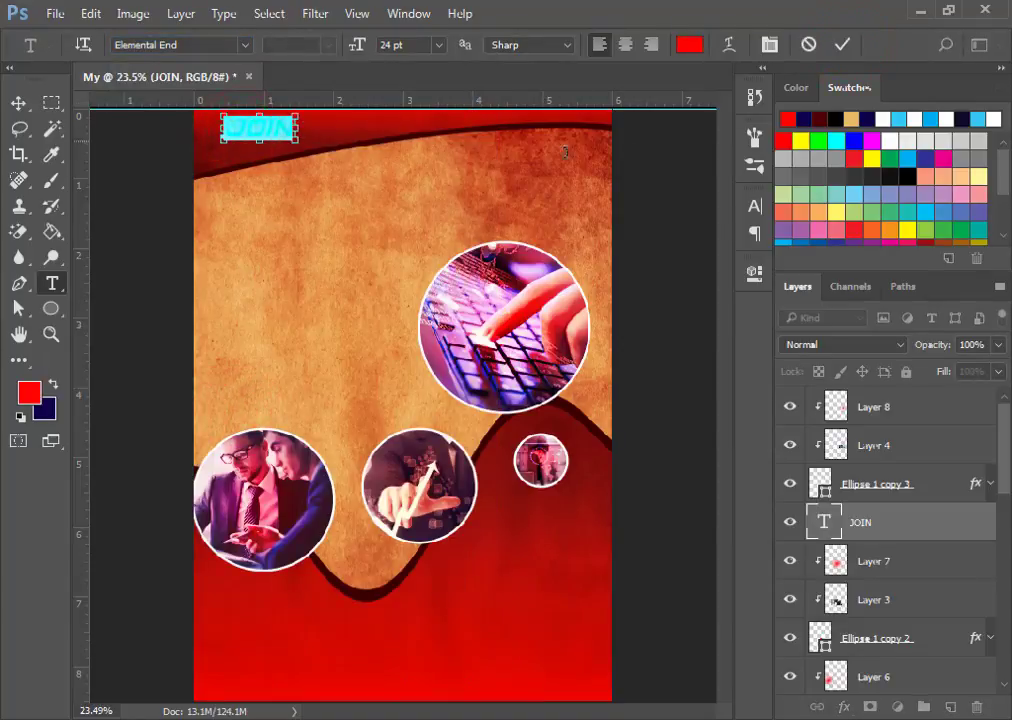
pyautogui.click(891, 117)
pyautogui.click(843, 45)
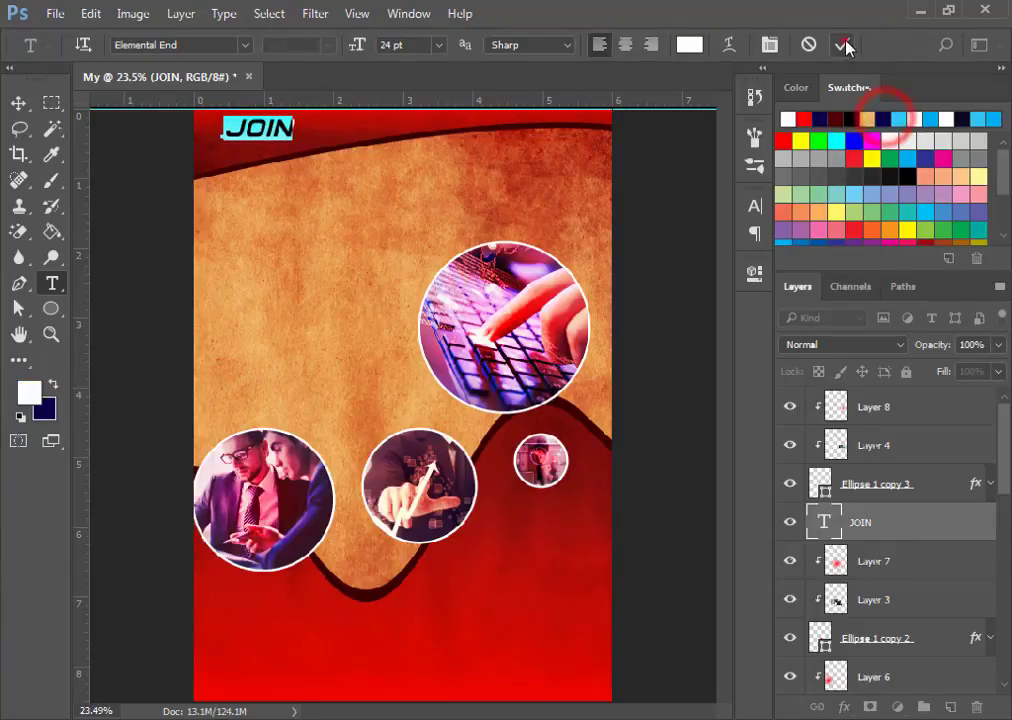
pyautogui.click(253, 143)
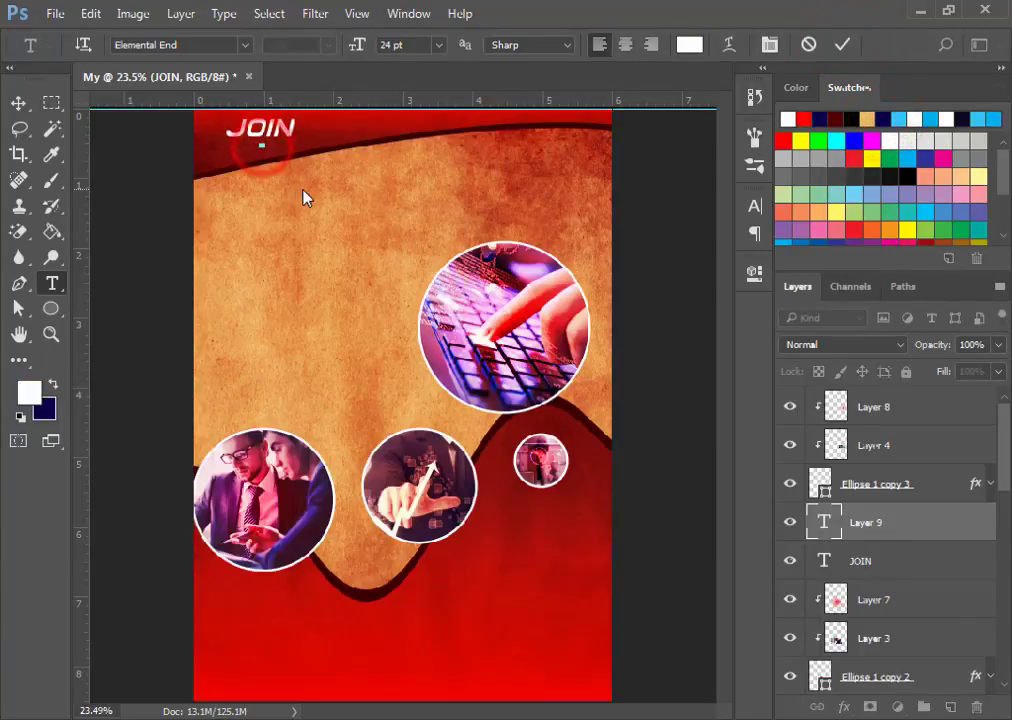
pyautogui.write('US')
# - Place US under JOIN, move both text layers to the top, and nudge them left
pyautogui.click(838, 45)
pyautogui.moveTo(276, 142); pyautogui.dragTo(262, 153)
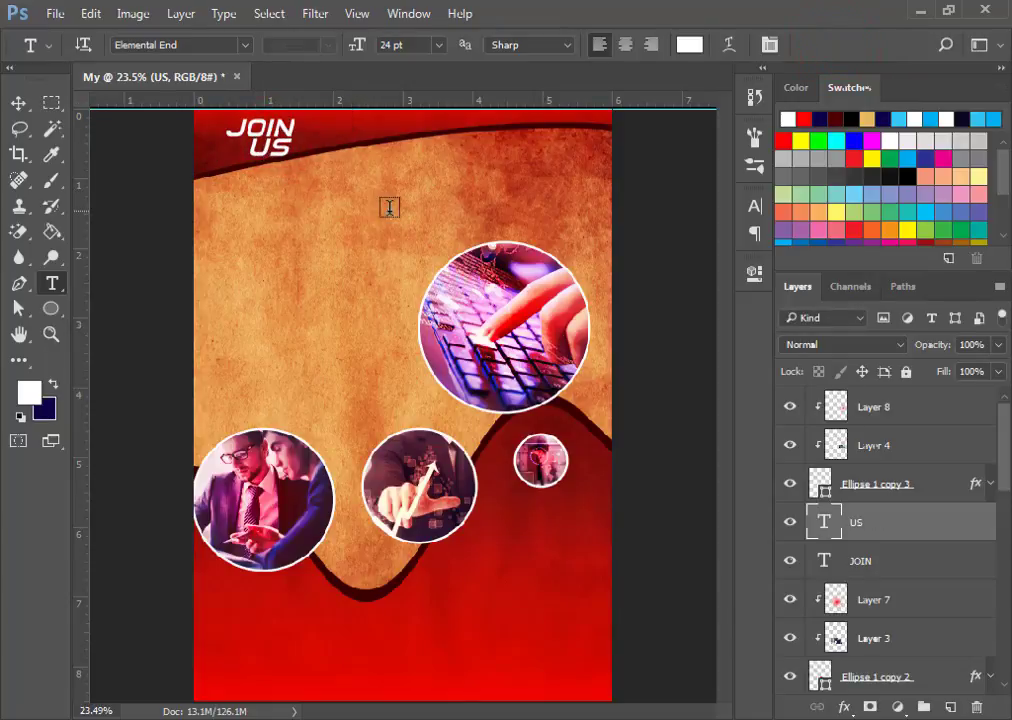
pyautogui.click(18, 102)
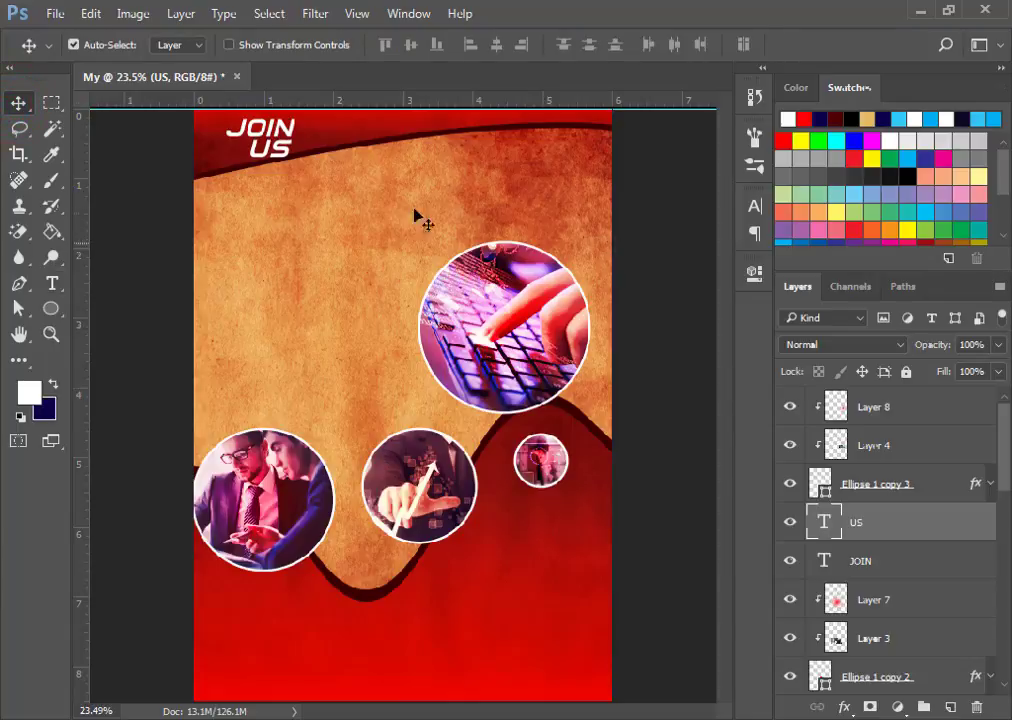
pyautogui.keyDown('shift'); pyautogui.click(910, 561); pyautogui.keyUp('shift')
pyautogui.moveTo(912, 545); pyautogui.dragTo(929, 403)
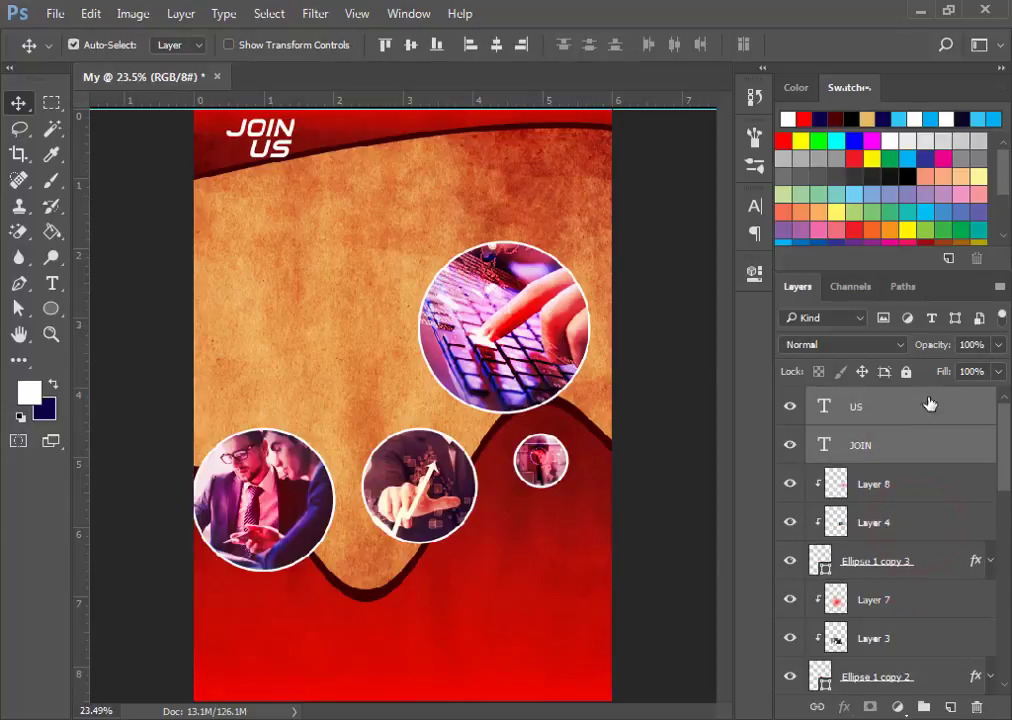
pyautogui.hotkey('shift', 'Left')
pyautogui.hotkey('shift', 'Left')
pyautogui.hotkey('shift', 'Left')
pyautogui.hotkey('shift', 'Left')
pyautogui.hotkey('shift', 'Left')
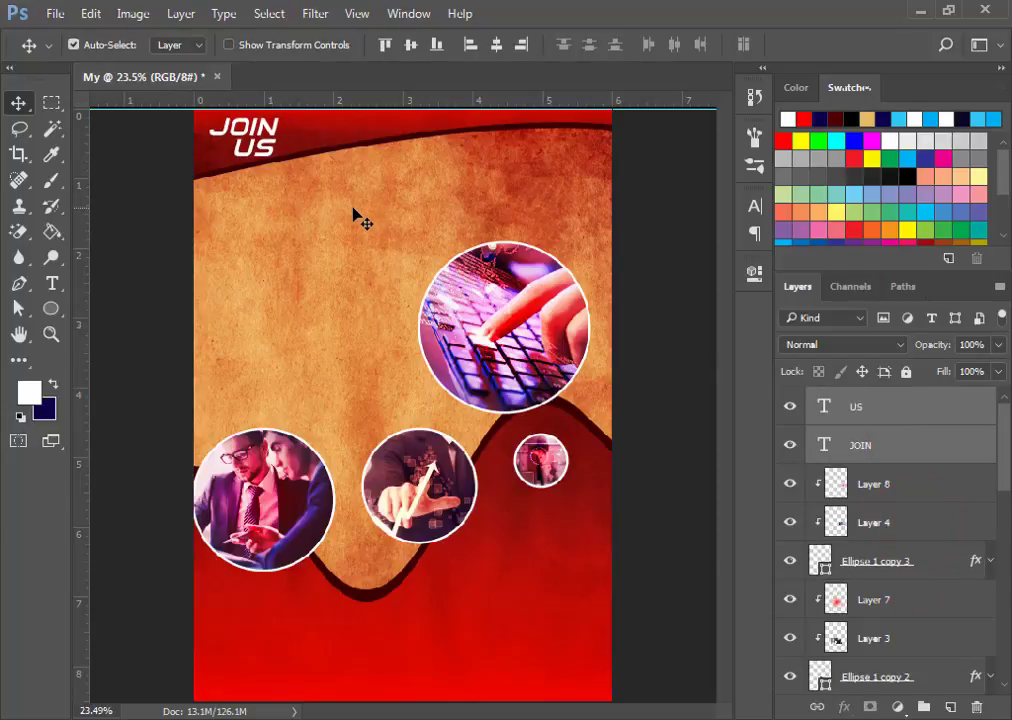
pyautogui.hotkey('shift', 'Left')
pyautogui.hotkey('shift', 'Left')
pyautogui.hotkey('shift', 'Left')
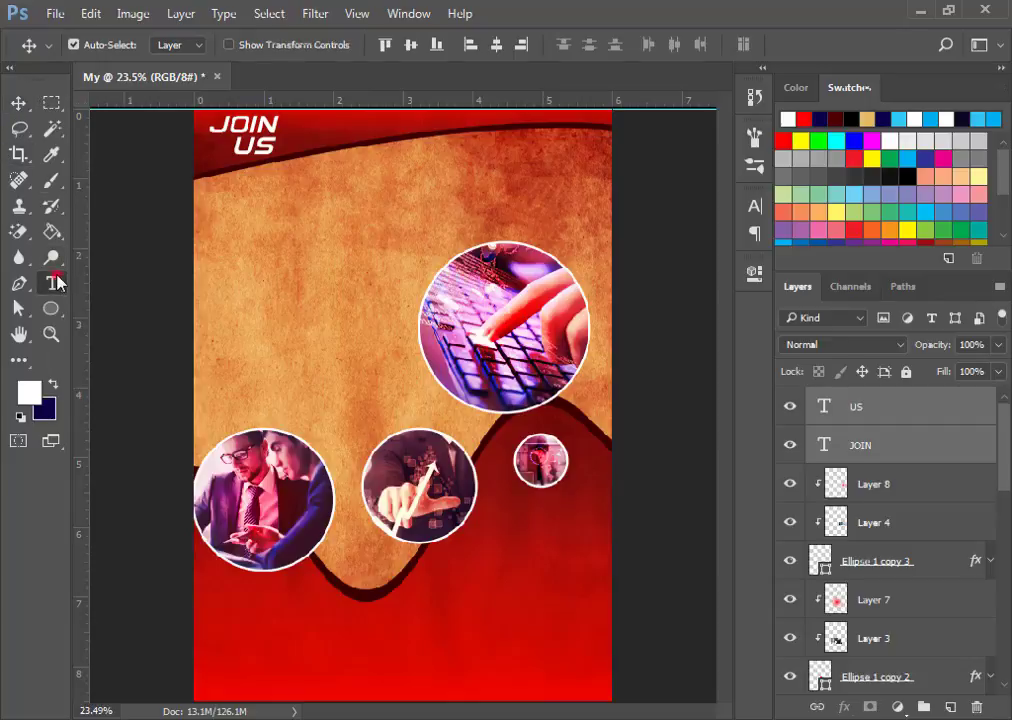
# - Add the word FLYER below JOIN US in Bebas at 60 pt
pyautogui.click(52, 283)
pyautogui.click(287, 235)
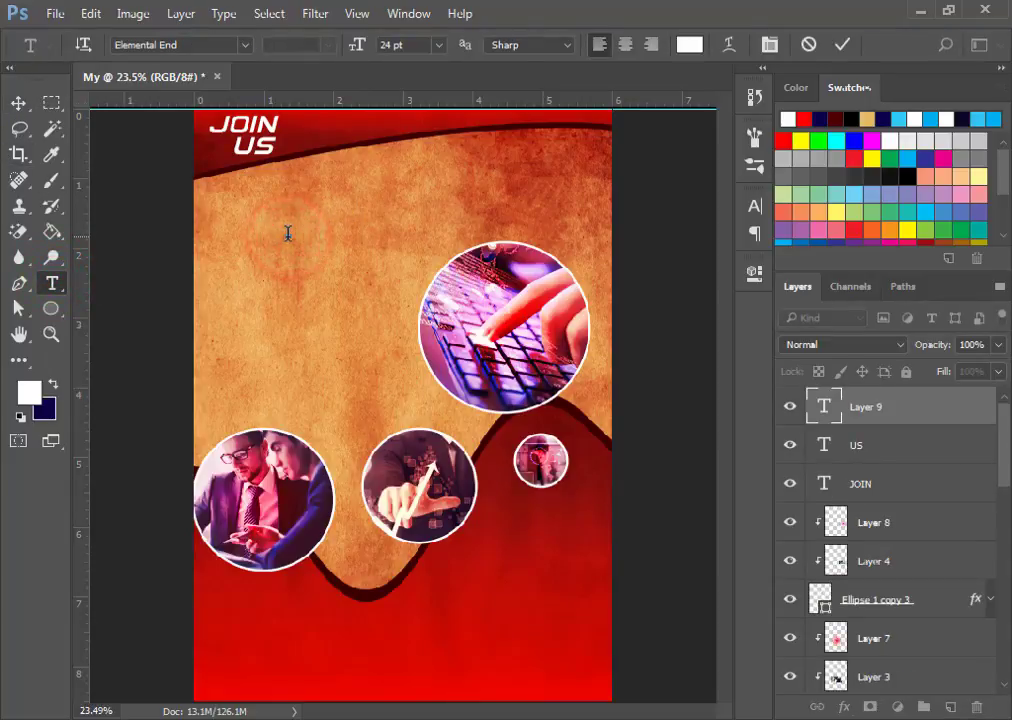
pyautogui.write('FLYER')
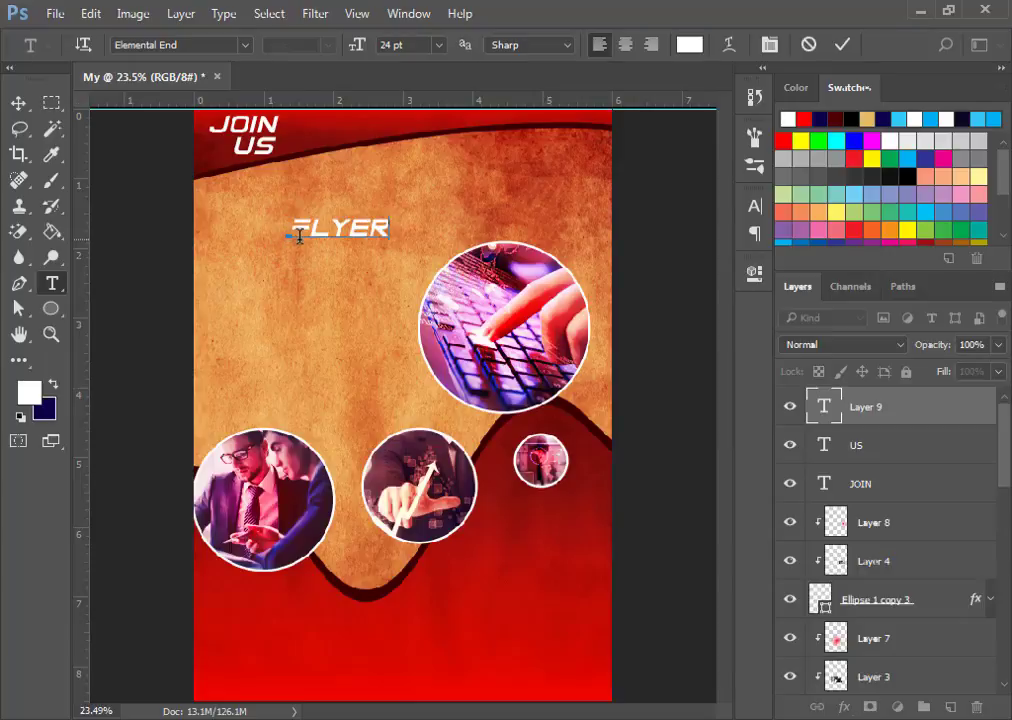
pyautogui.doubleClick(287, 230)
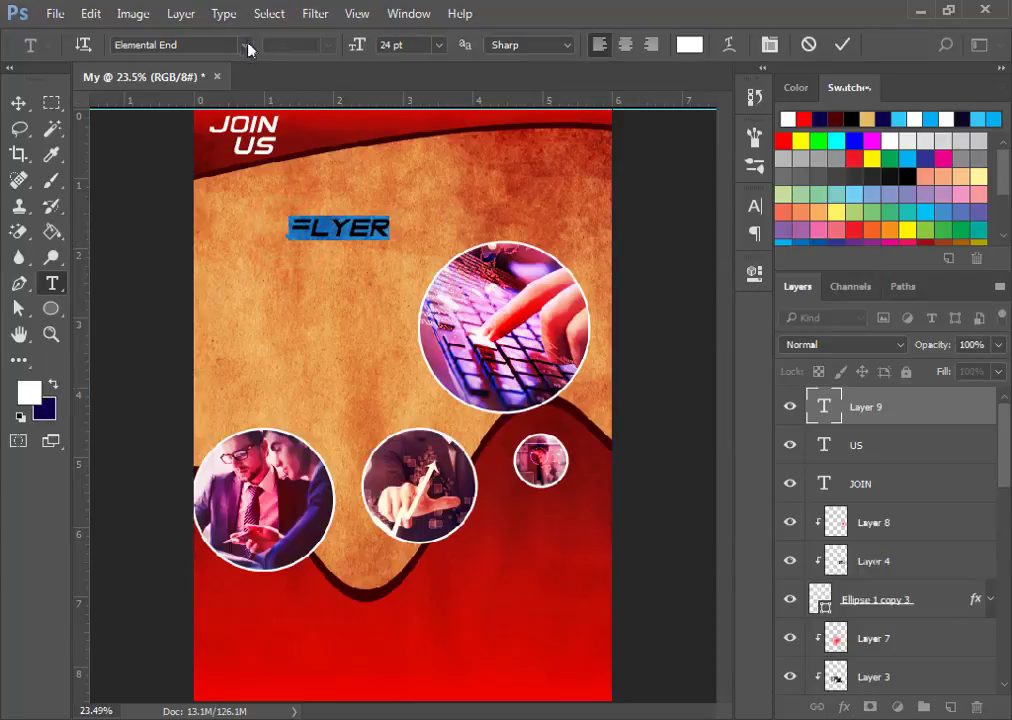
pyautogui.click(246, 44)
pyautogui.click(200, 145)
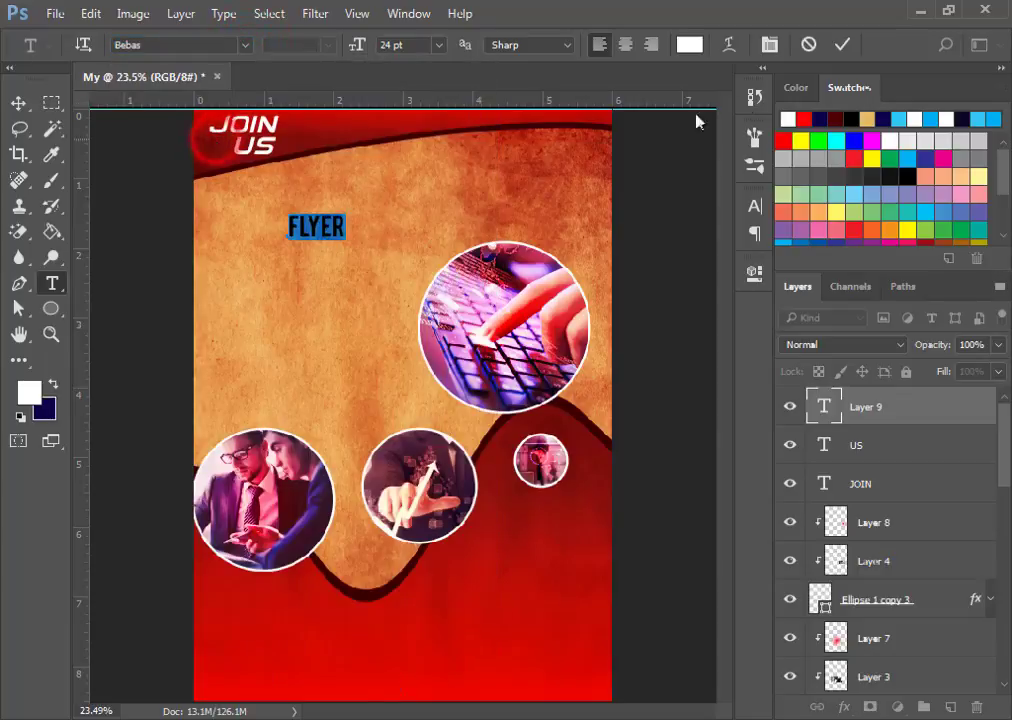
pyautogui.click(441, 44)
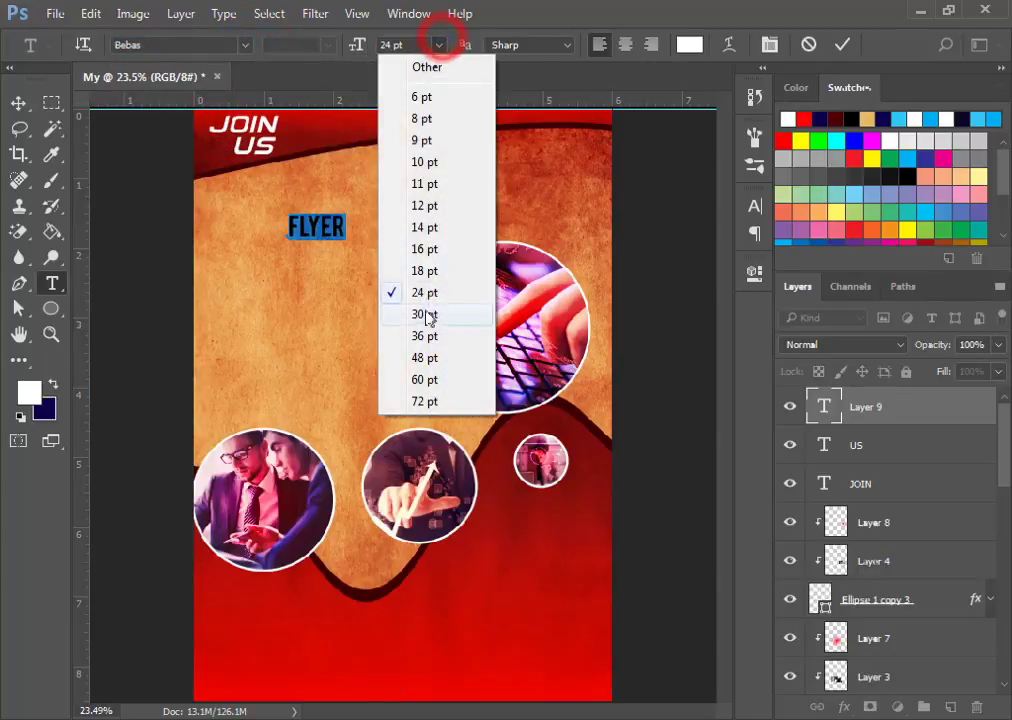
pyautogui.click(428, 379)
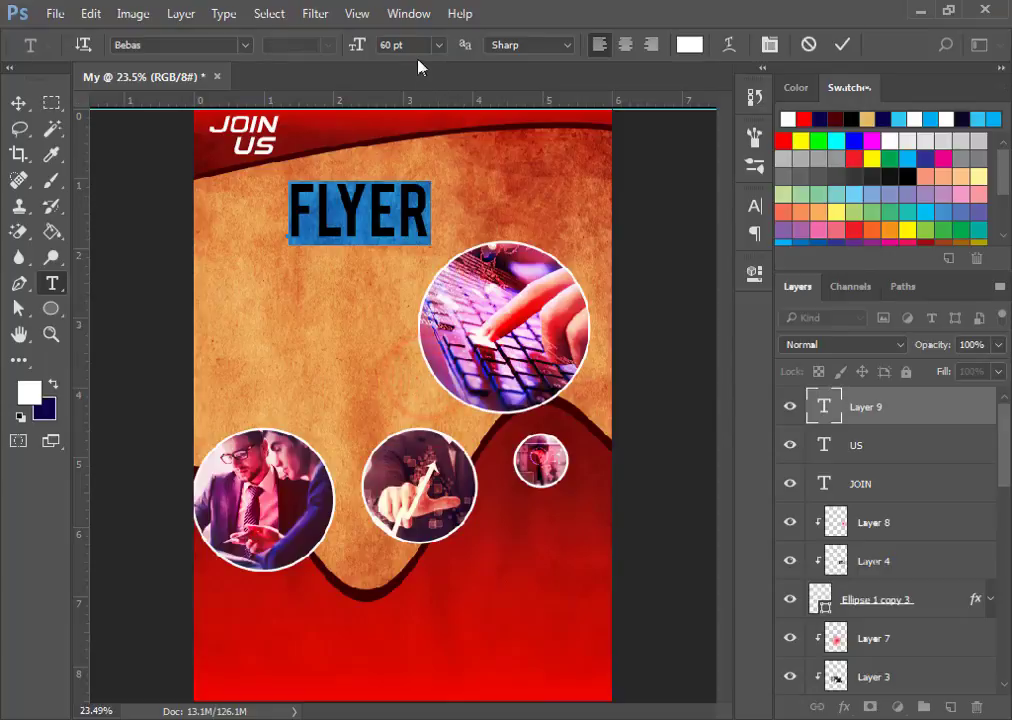
pyautogui.click(838, 52)
pyautogui.moveTo(369, 226); pyautogui.dragTo(311, 233)
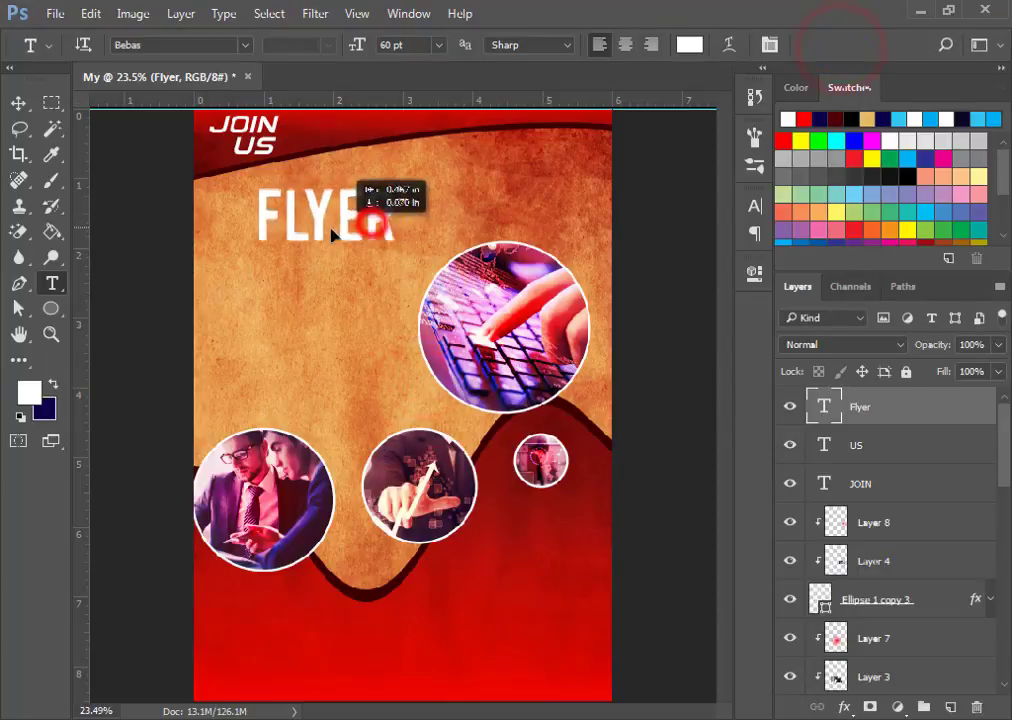
# - Add DESIGN on a new text line lined up under FLYER
pyautogui.click(281, 298)
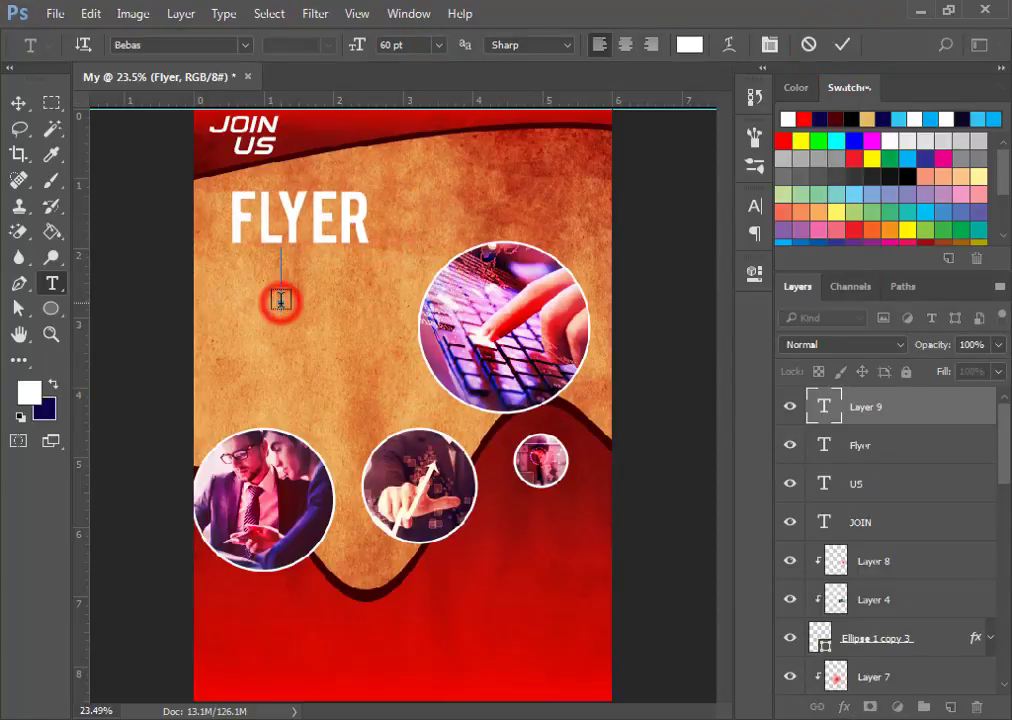
pyautogui.write('DESI')
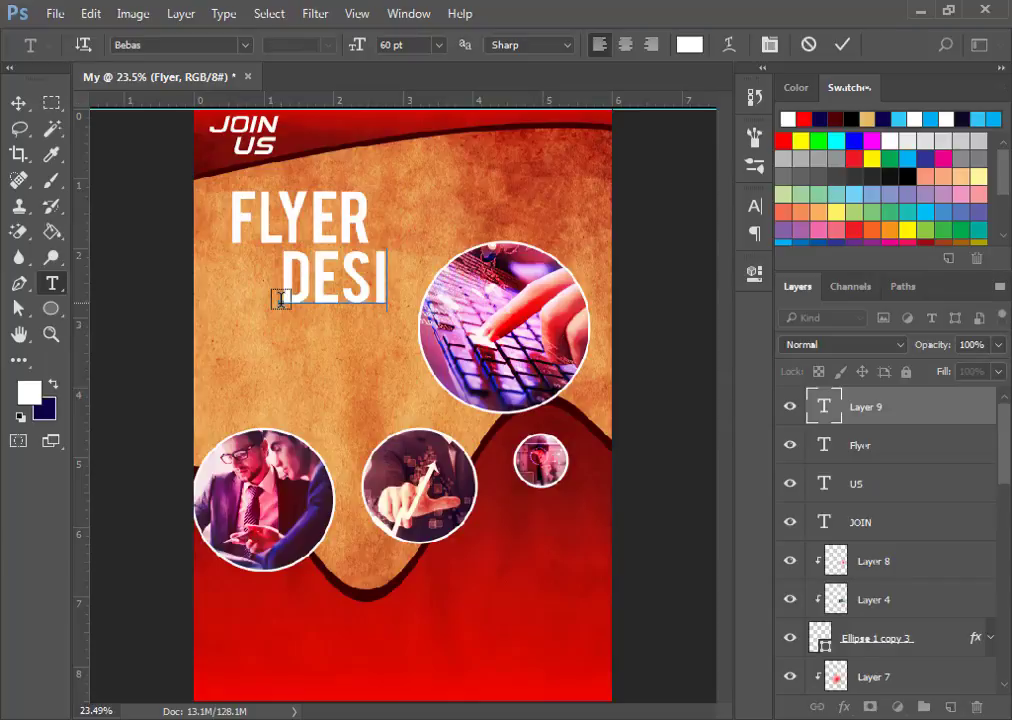
pyautogui.write('GN')
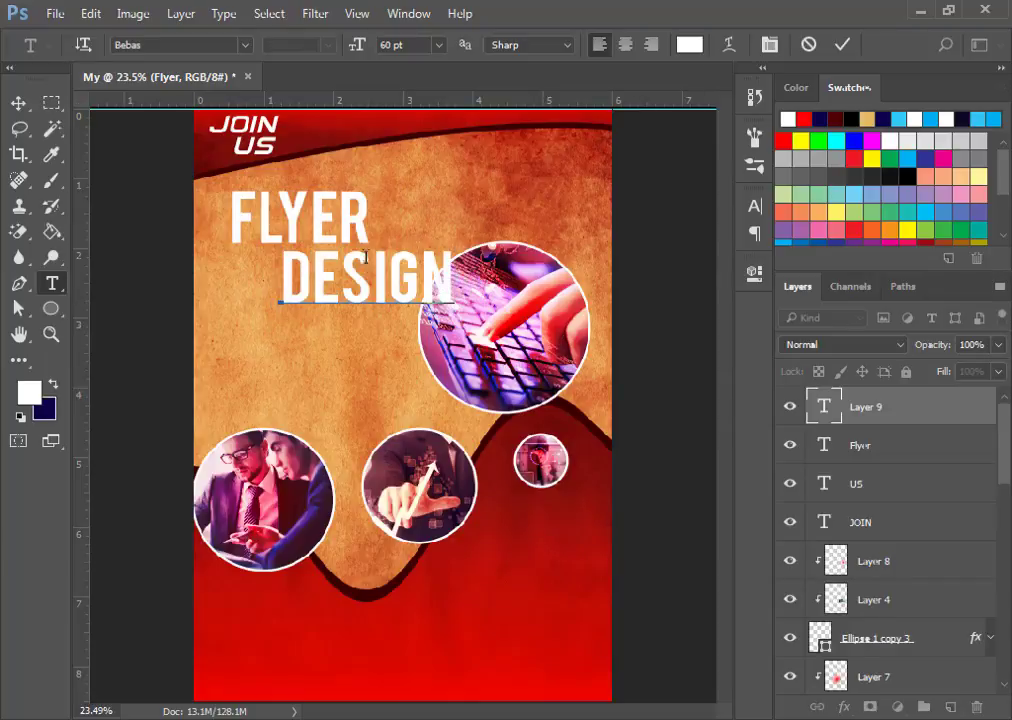
pyautogui.moveTo(322, 290); pyautogui.dragTo(267, 296)
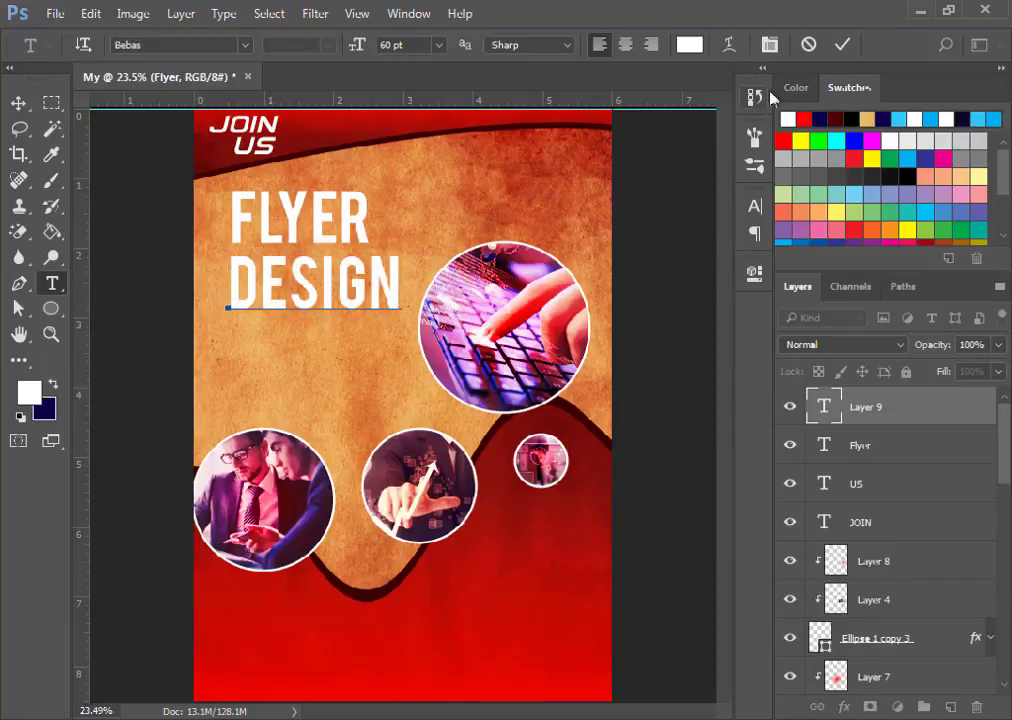
pyautogui.click(835, 48)
# - Align the right edges of the FLYER and DESIGN layers
pyautogui.keyDown('shift'); pyautogui.click(860, 445); pyautogui.keyUp('shift')
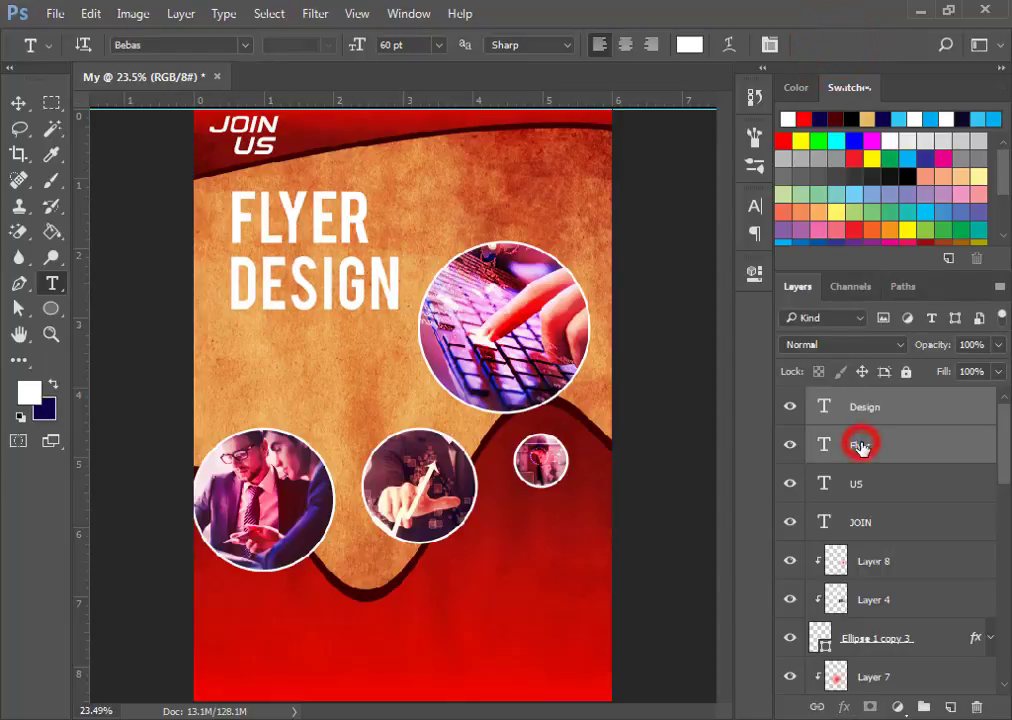
pyautogui.click(18, 104)
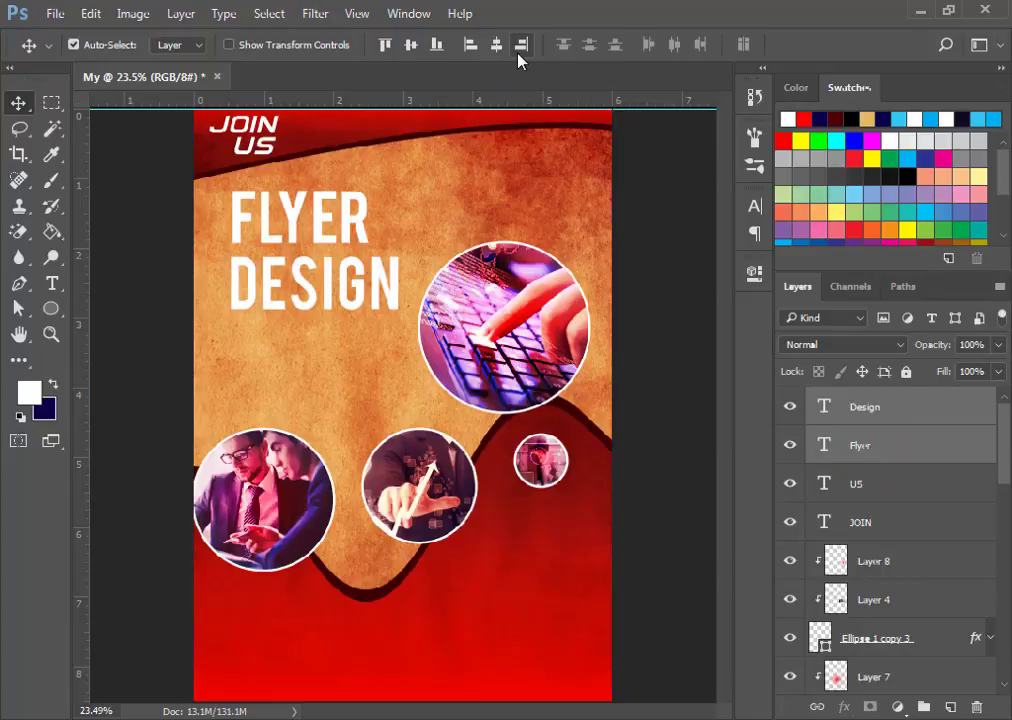
pyautogui.click(518, 56)
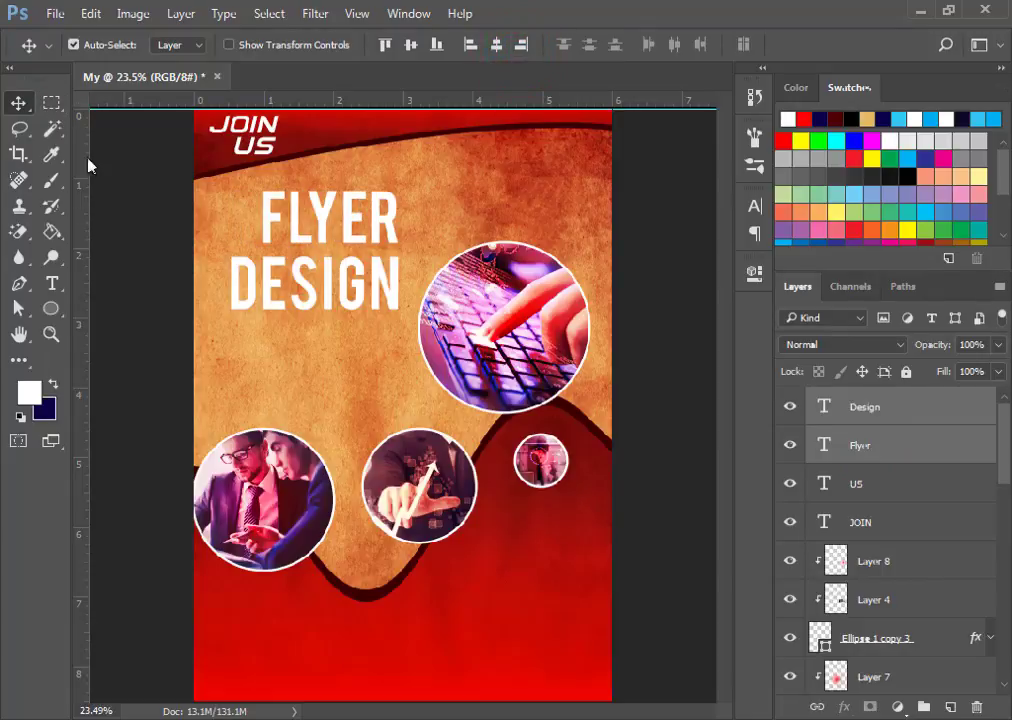
pyautogui.click(870, 440)
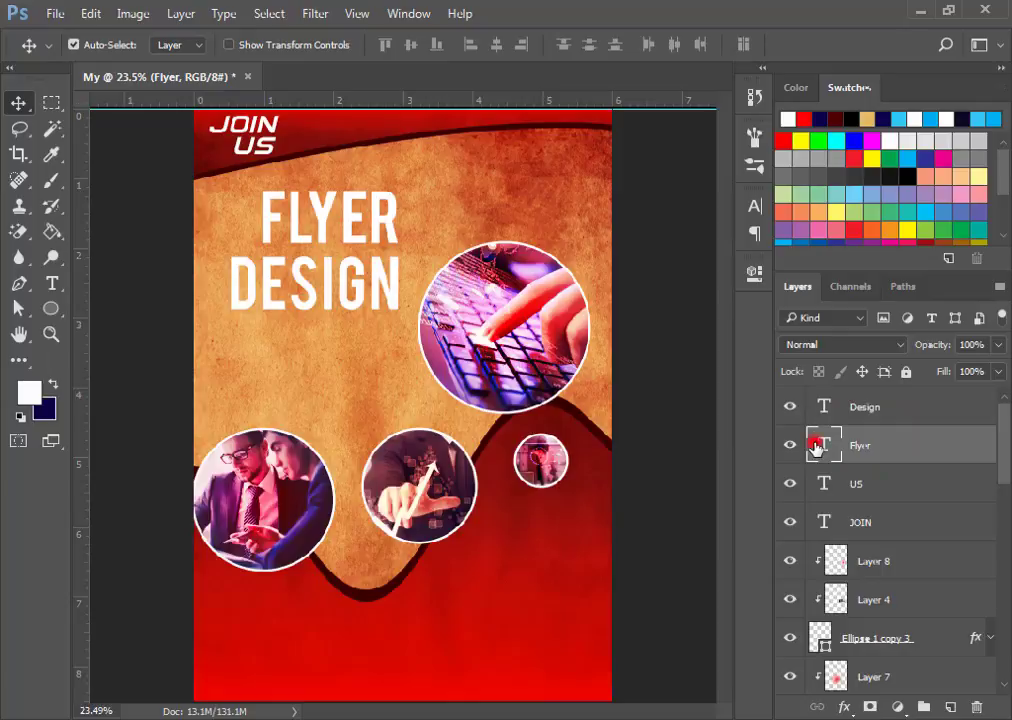
# - Colour the FLYER text pure red (ff0000)
pyautogui.doubleClick(816, 447)
pyautogui.click(685, 44)
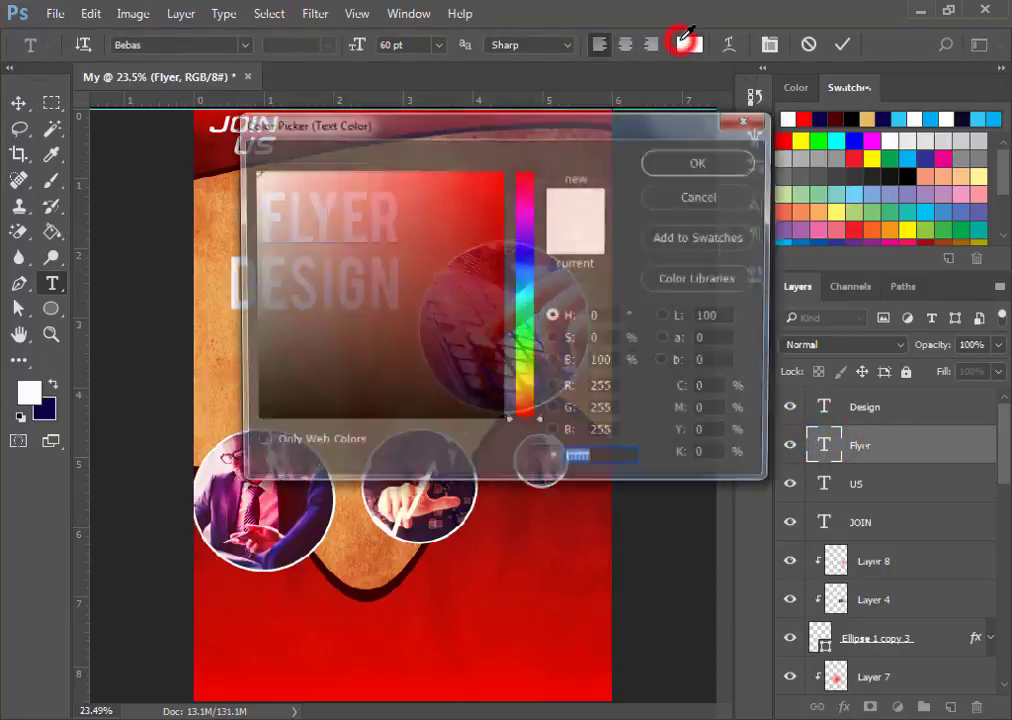
pyautogui.moveTo(460, 123); pyautogui.dragTo(515, 124)
pyautogui.click(558, 172)
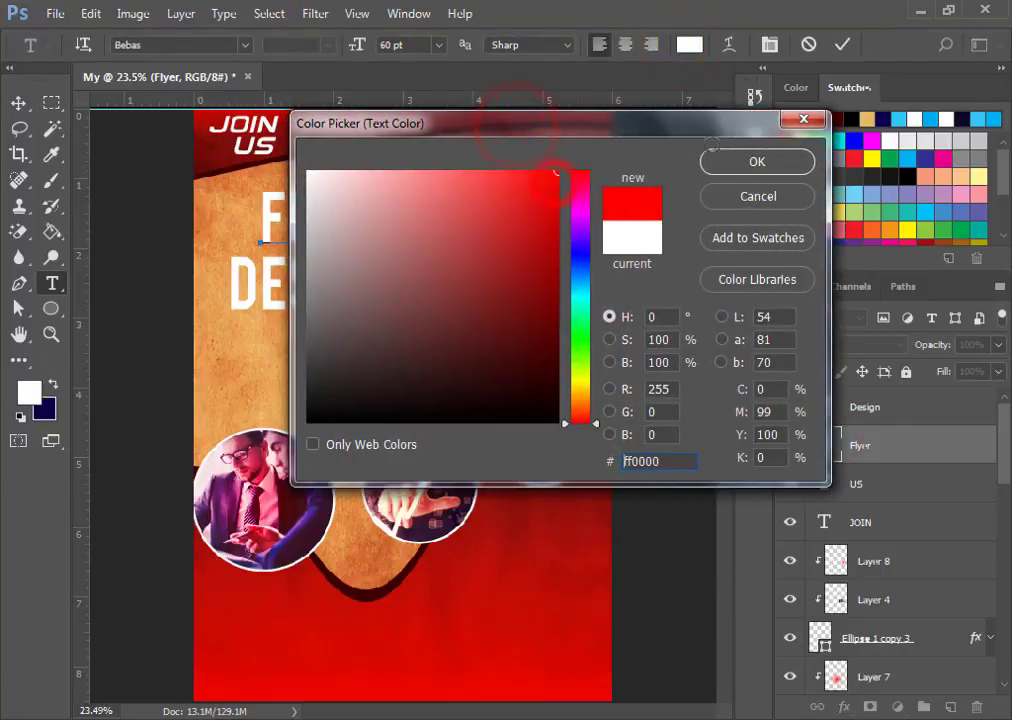
pyautogui.click(757, 161)
pyautogui.click(842, 44)
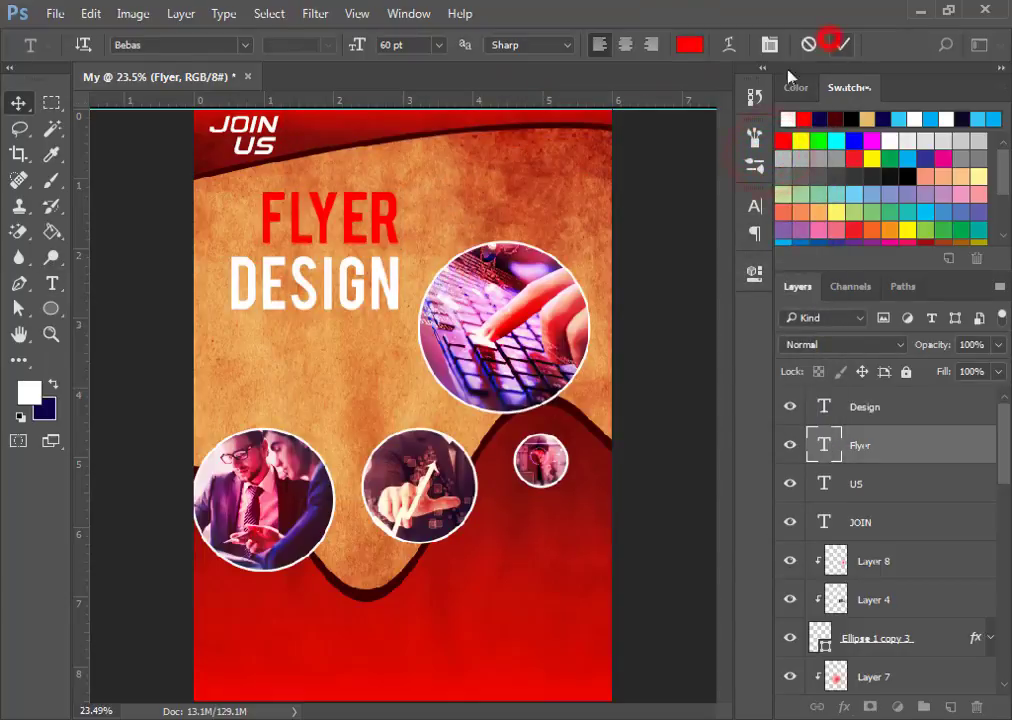
# - Colour the DESIGN text dark red (621616)
pyautogui.click(330, 287)
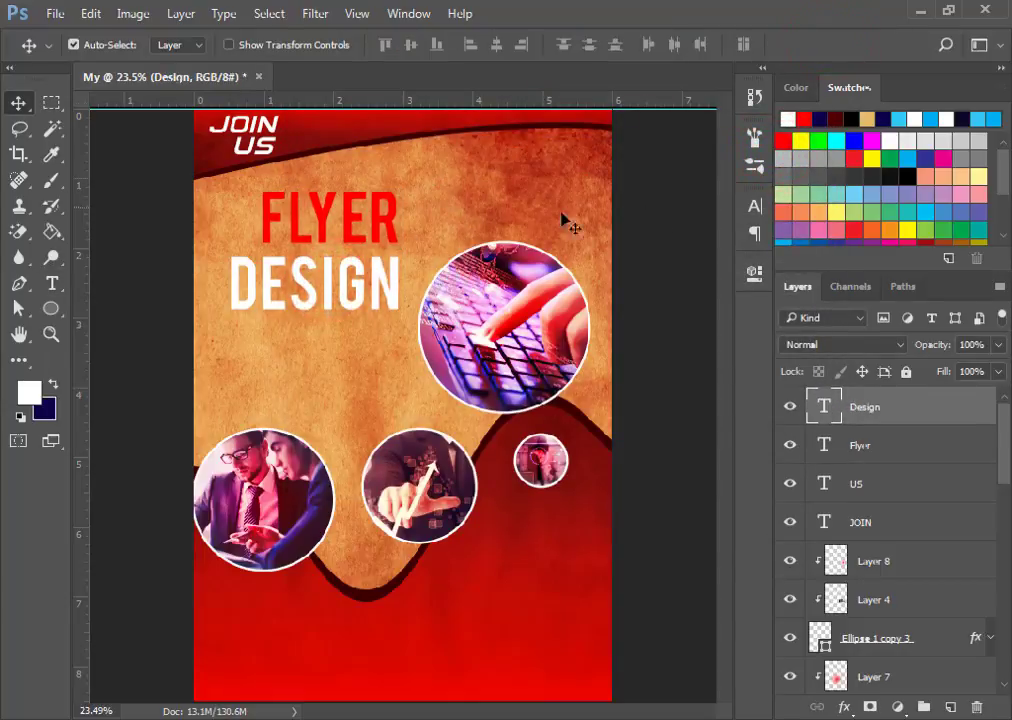
pyautogui.click(52, 283)
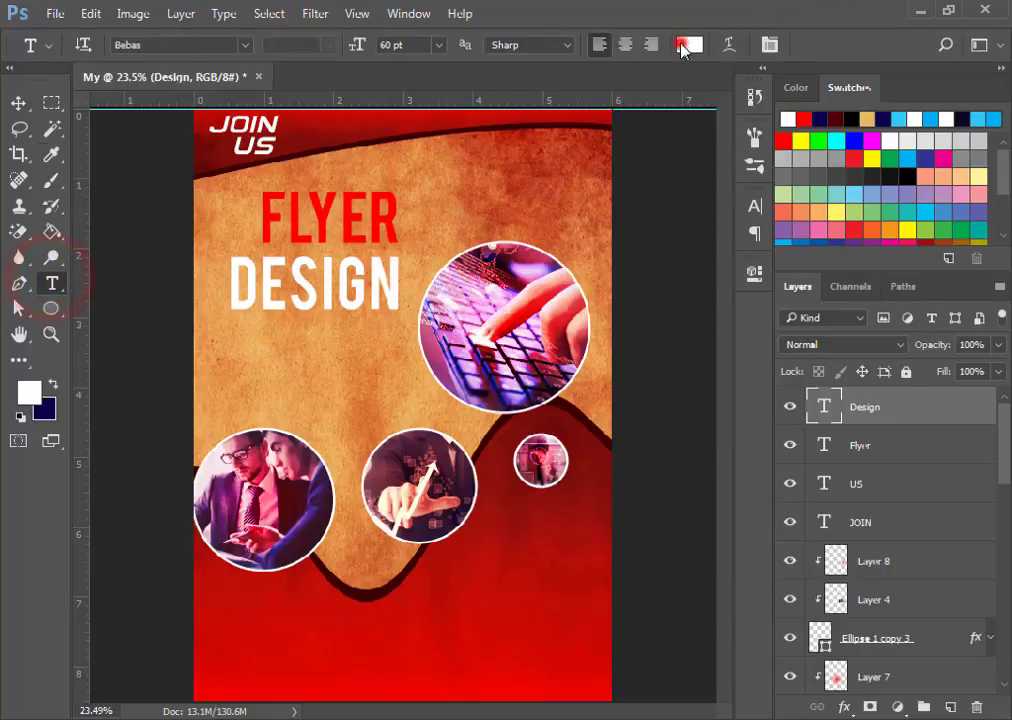
pyautogui.click(681, 49)
pyautogui.moveTo(505, 289); pyautogui.dragTo(501, 325)
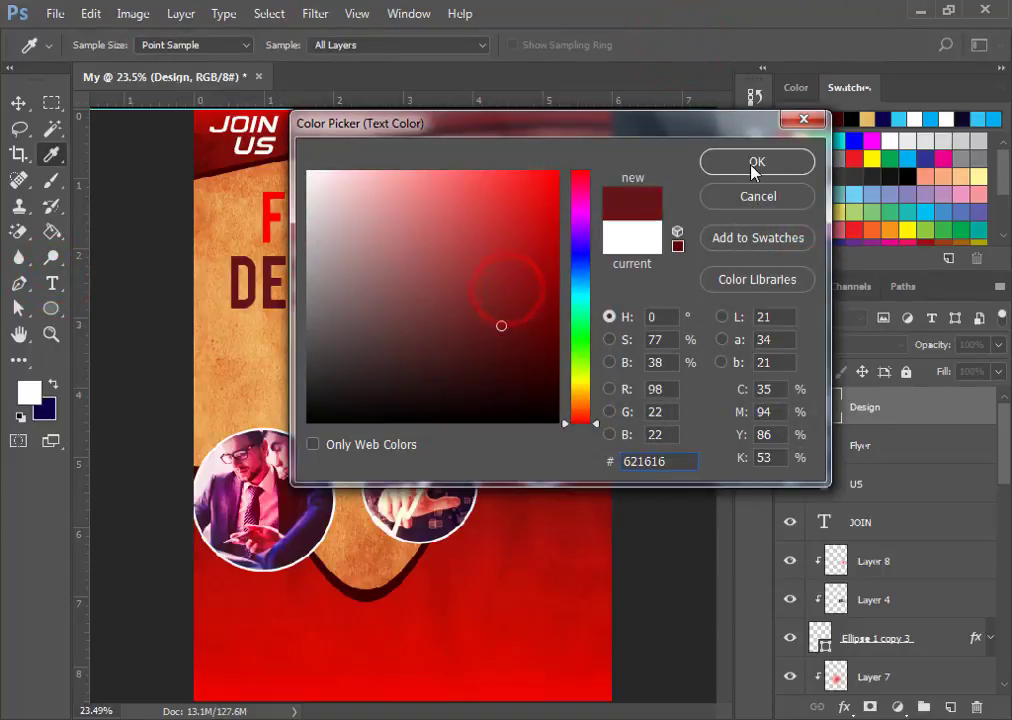
pyautogui.click(755, 165)
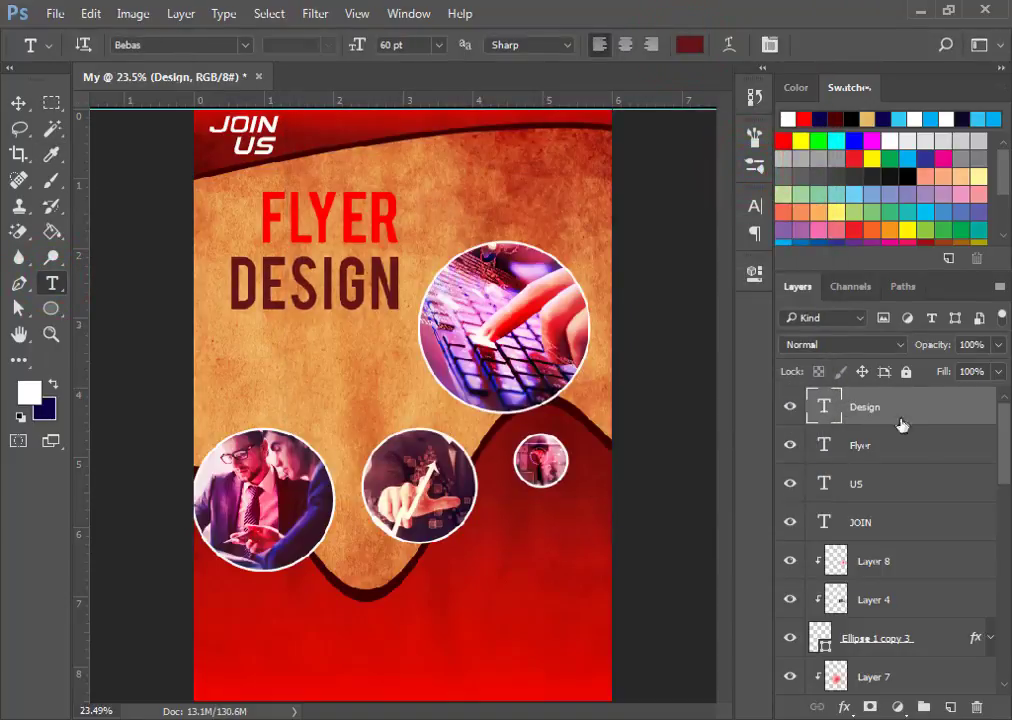
# - Give the FLYER layer a 10 px white outside Stroke
pyautogui.doubleClick(930, 453)
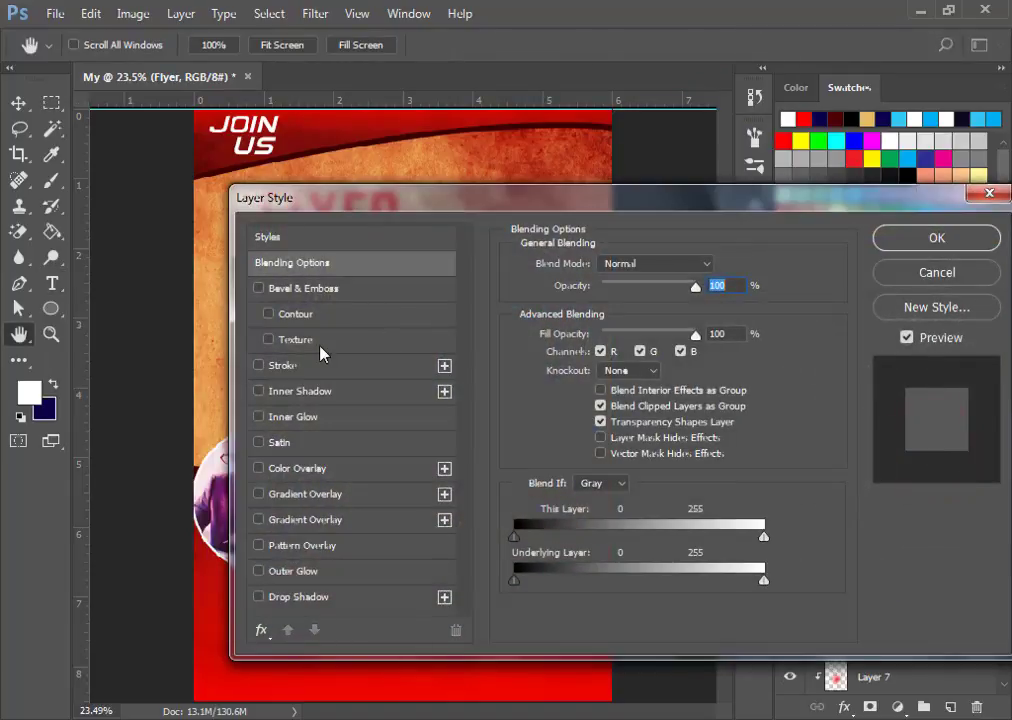
pyautogui.click(322, 367)
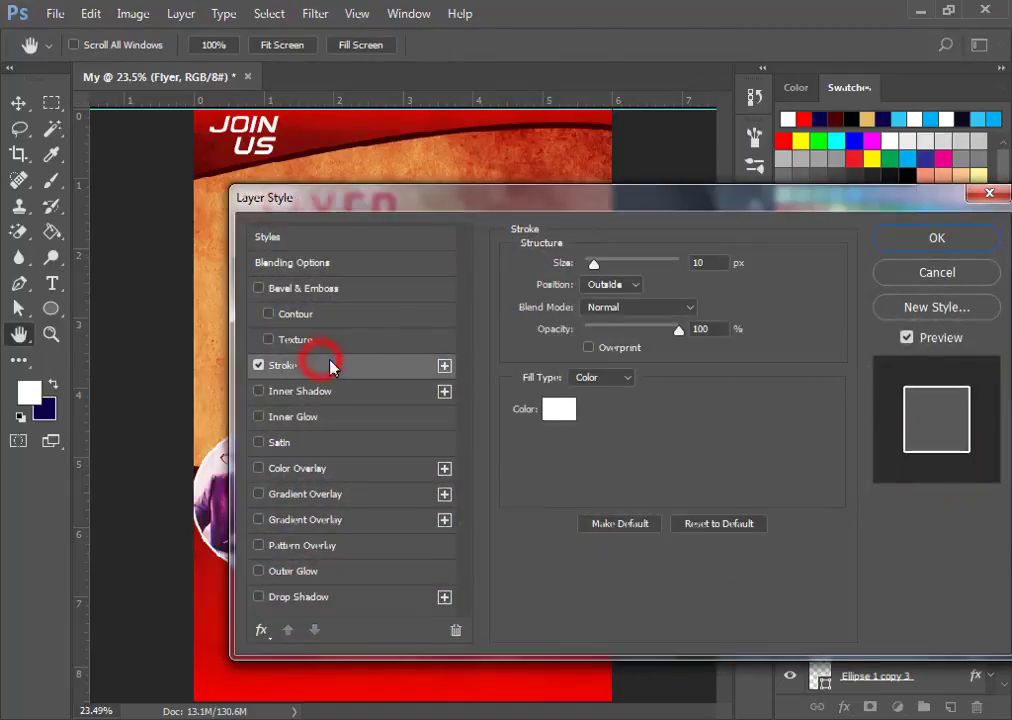
pyautogui.click(881, 236)
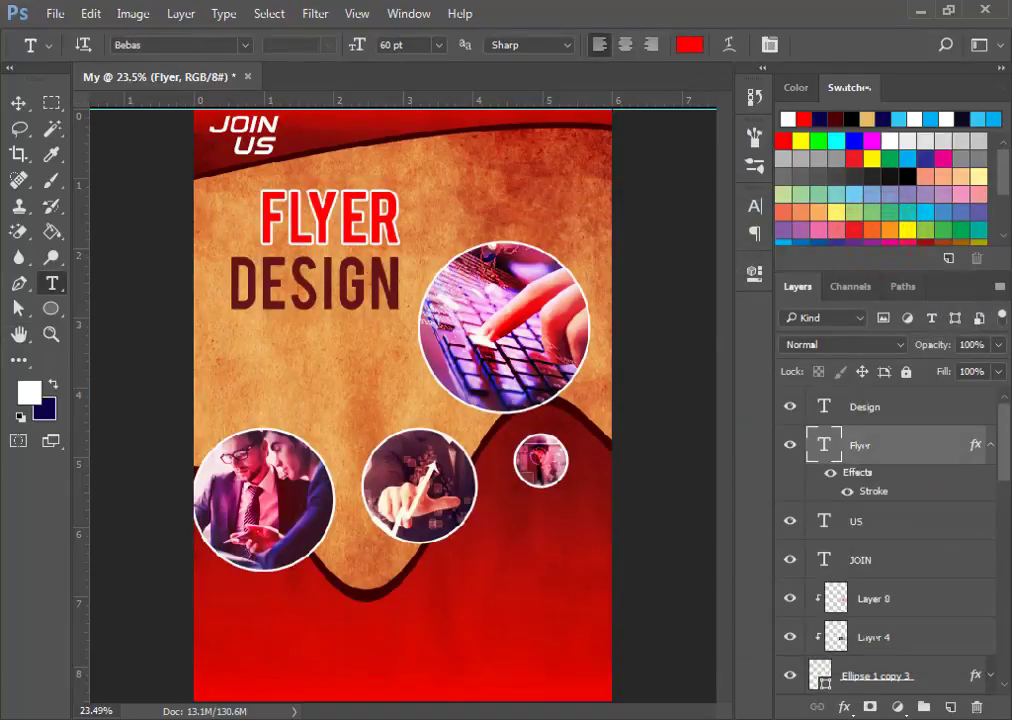
# - Give the DESIGN layer the same 10 px white Stroke
pyautogui.click(952, 420)
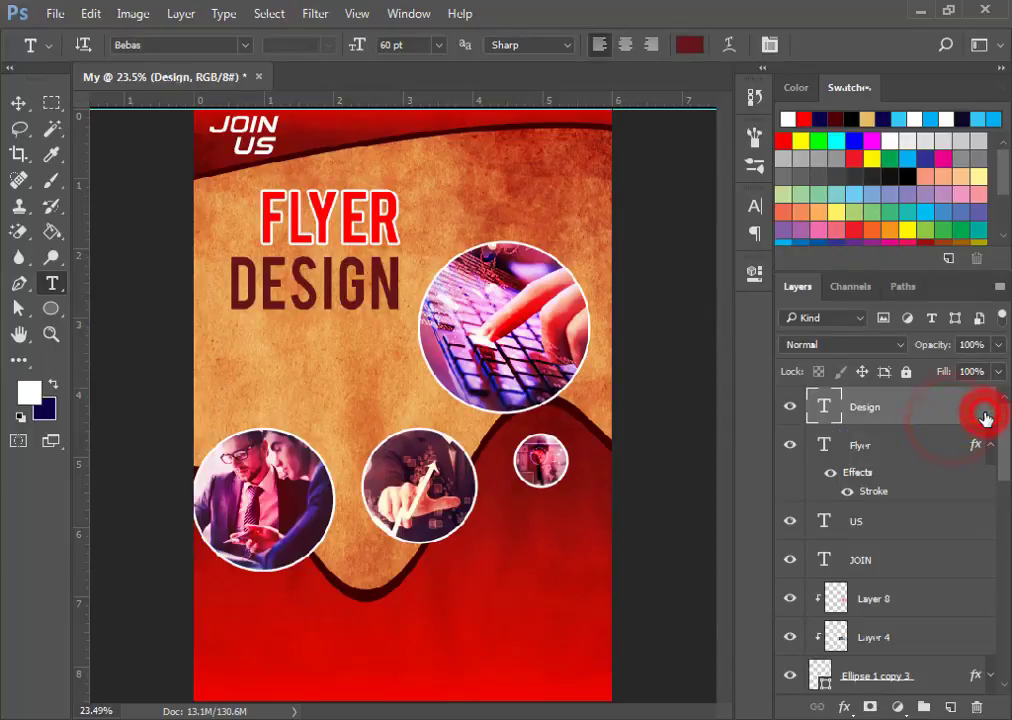
pyautogui.doubleClick(983, 413)
pyautogui.click(390, 363)
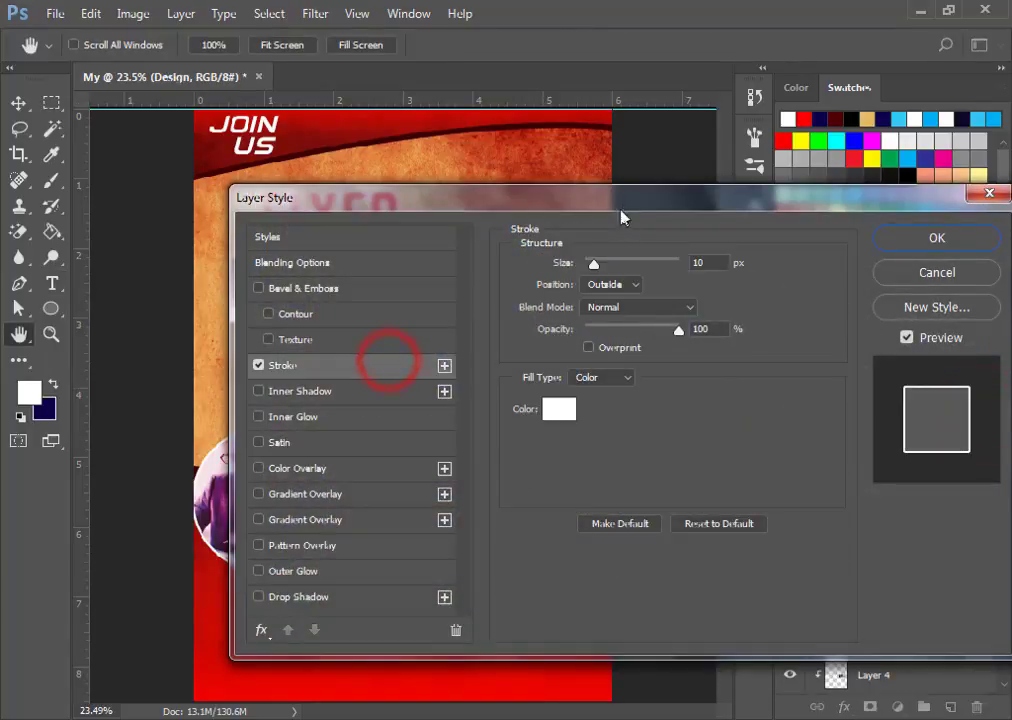
pyautogui.moveTo(621, 200); pyautogui.dragTo(469, 375)
pyautogui.click(742, 416)
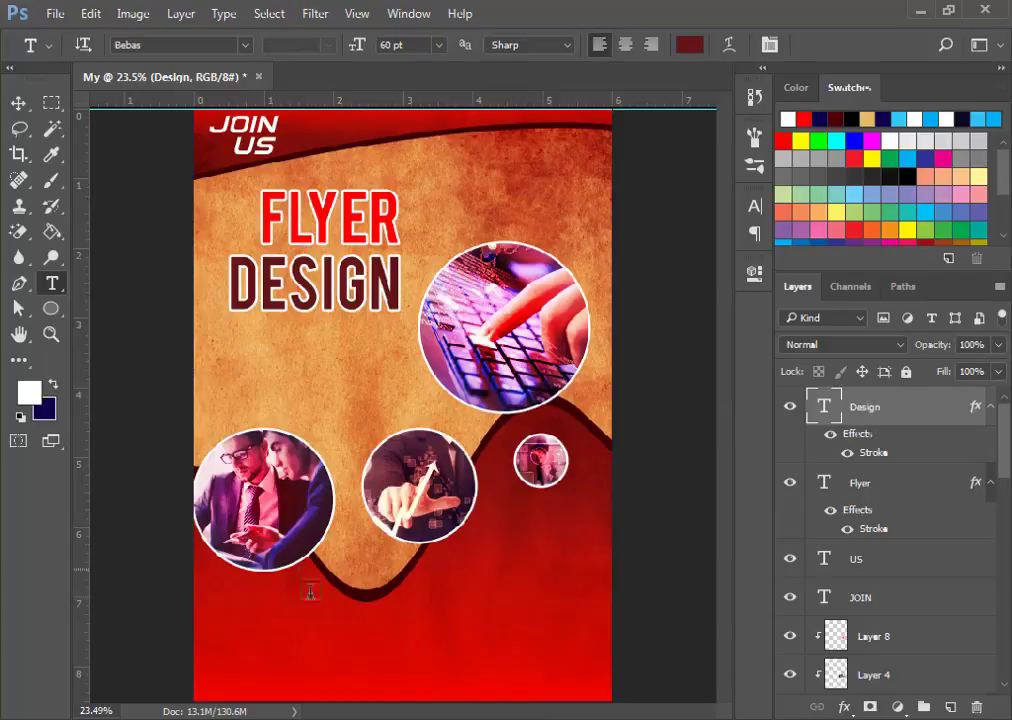
# - Type SKY TEC below the photos in the Aero font and move it into place
pyautogui.click(423, 615)
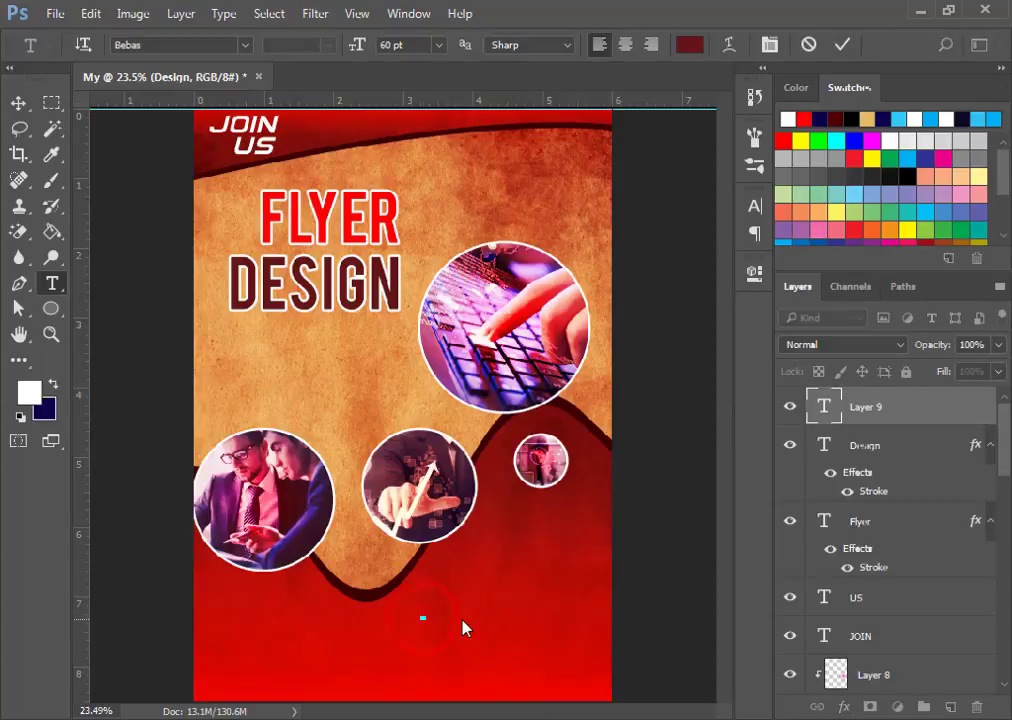
pyautogui.write('SKY')
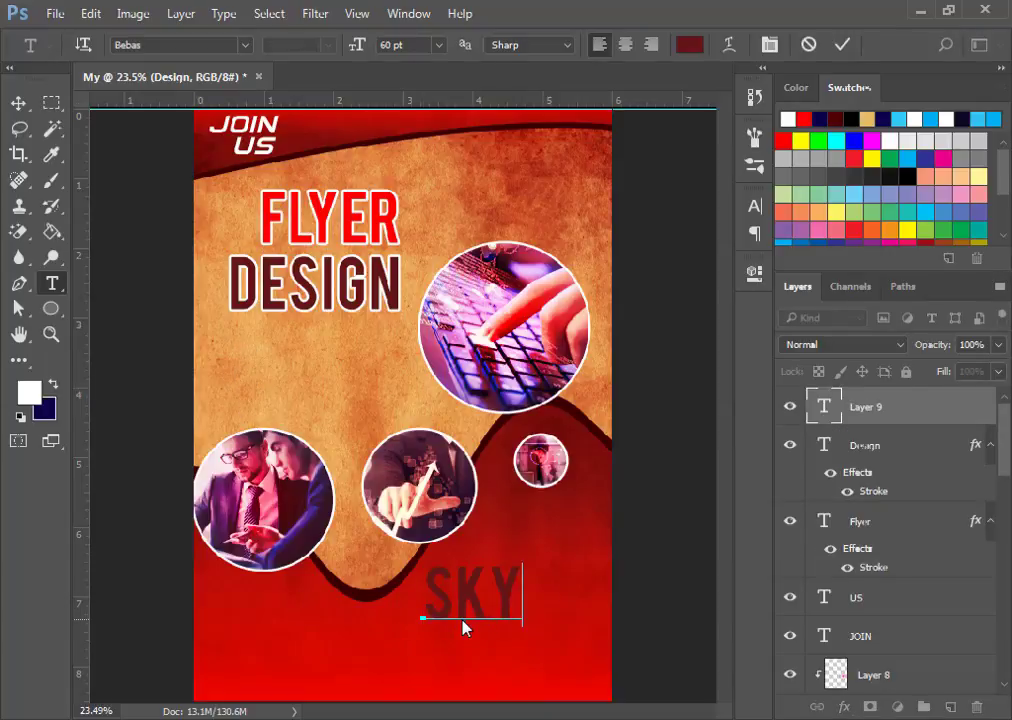
pyautogui.write(' TE')
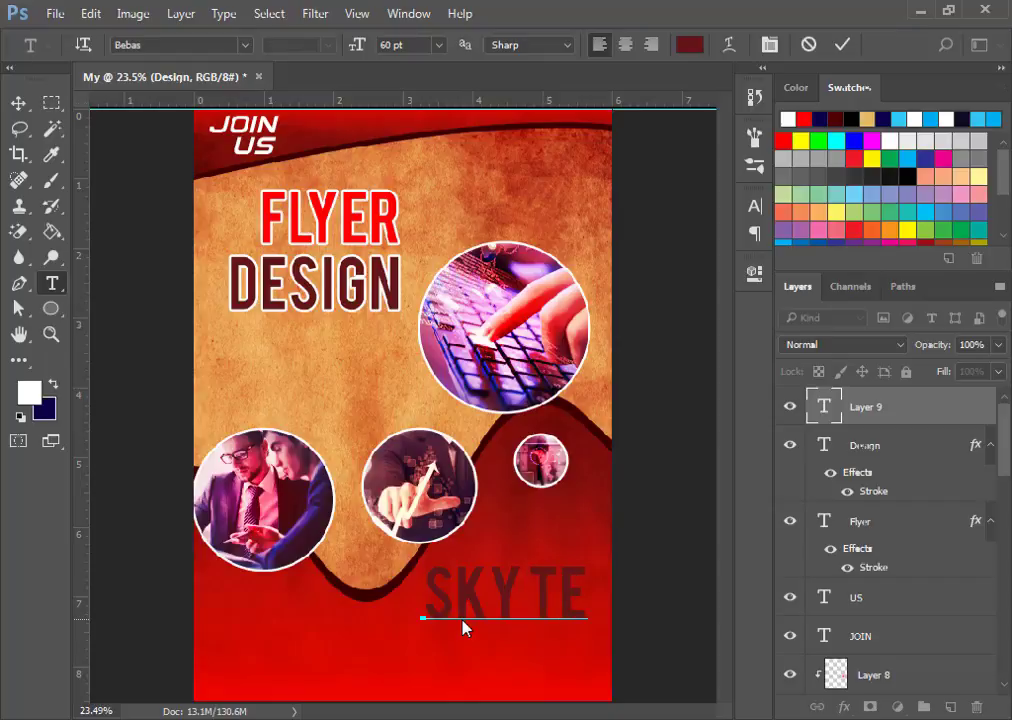
pyautogui.write('C')
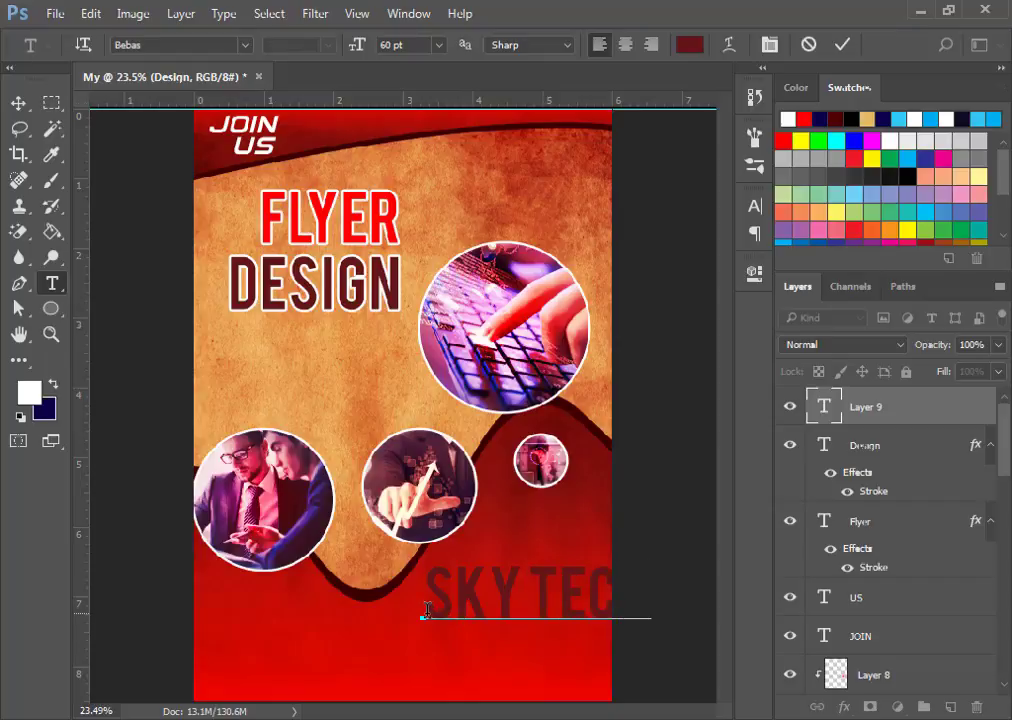
pyautogui.moveTo(427, 610); pyautogui.dragTo(650, 605)
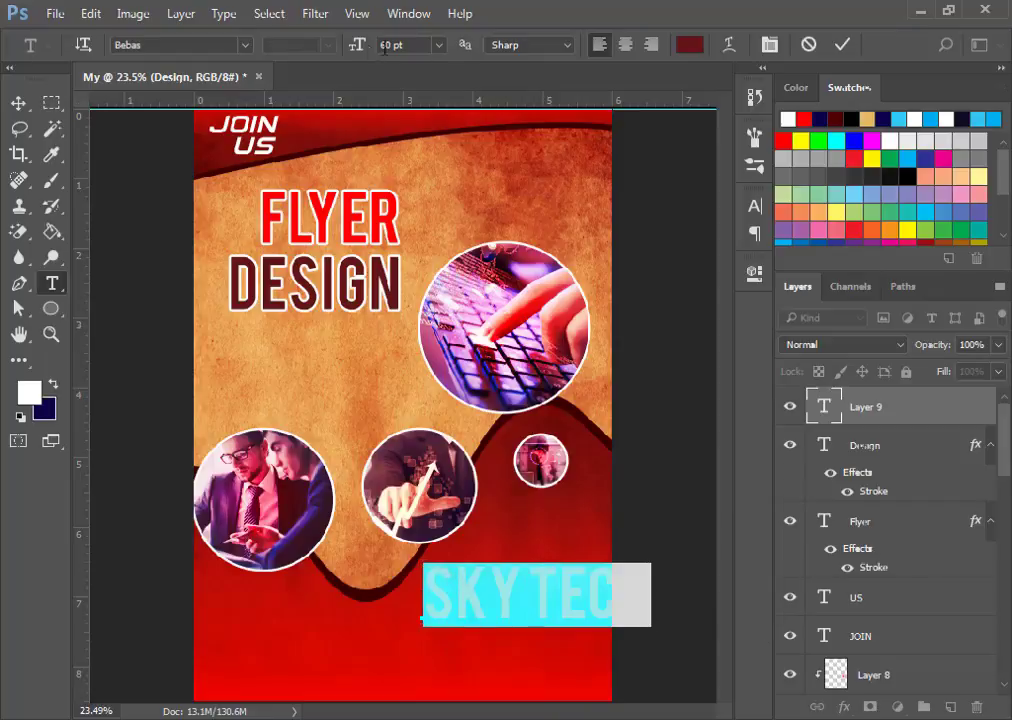
pyautogui.click(244, 45)
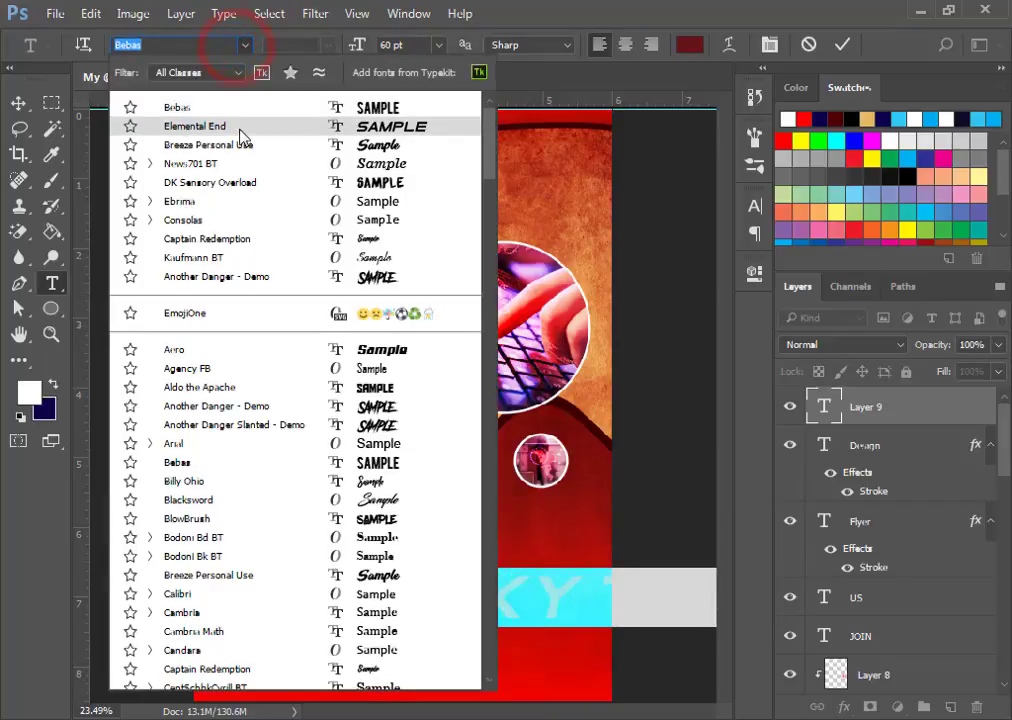
pyautogui.click(247, 362)
pyautogui.click(842, 44)
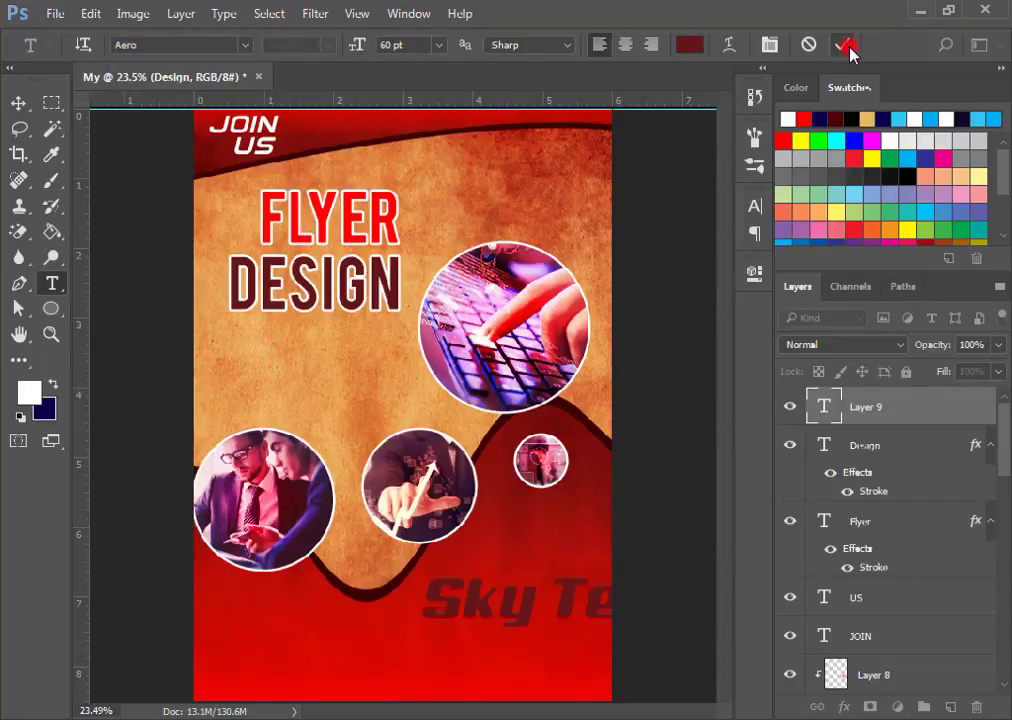
pyautogui.moveTo(508, 625)
pyautogui.mouseDown()
pyautogui.moveTo(407, 621)
pyautogui.moveTo(392, 608)
pyautogui.moveTo(649, 594)
pyautogui.mouseUp()
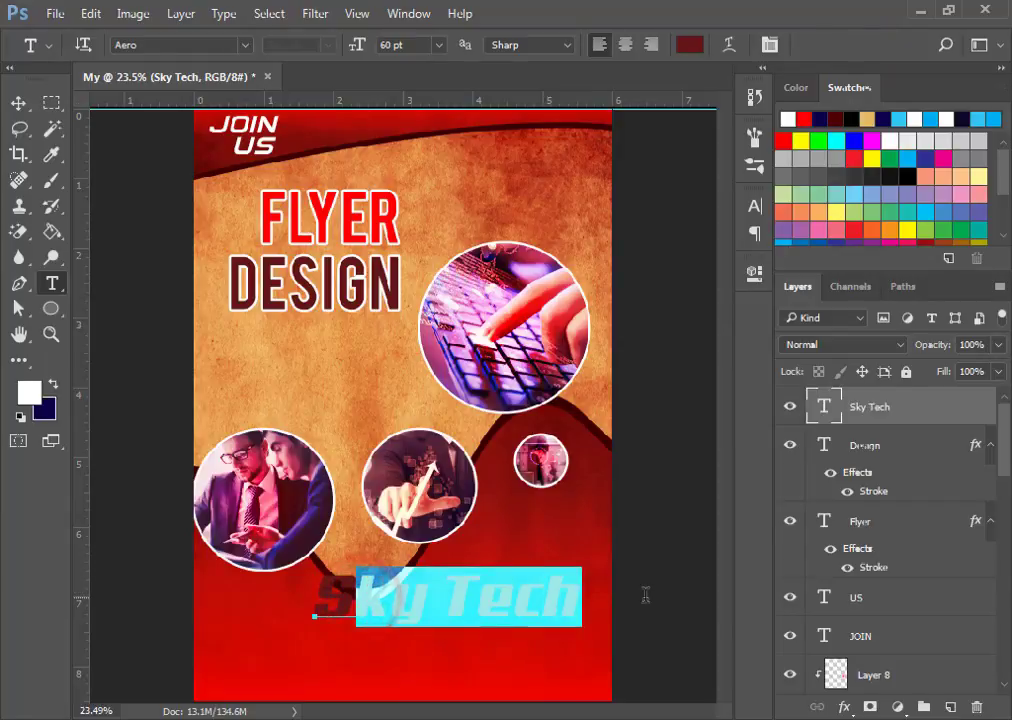
# - Complete the company name as SKY TECH and make it white
pyautogui.press('BackSpace')
pyautogui.write('y')
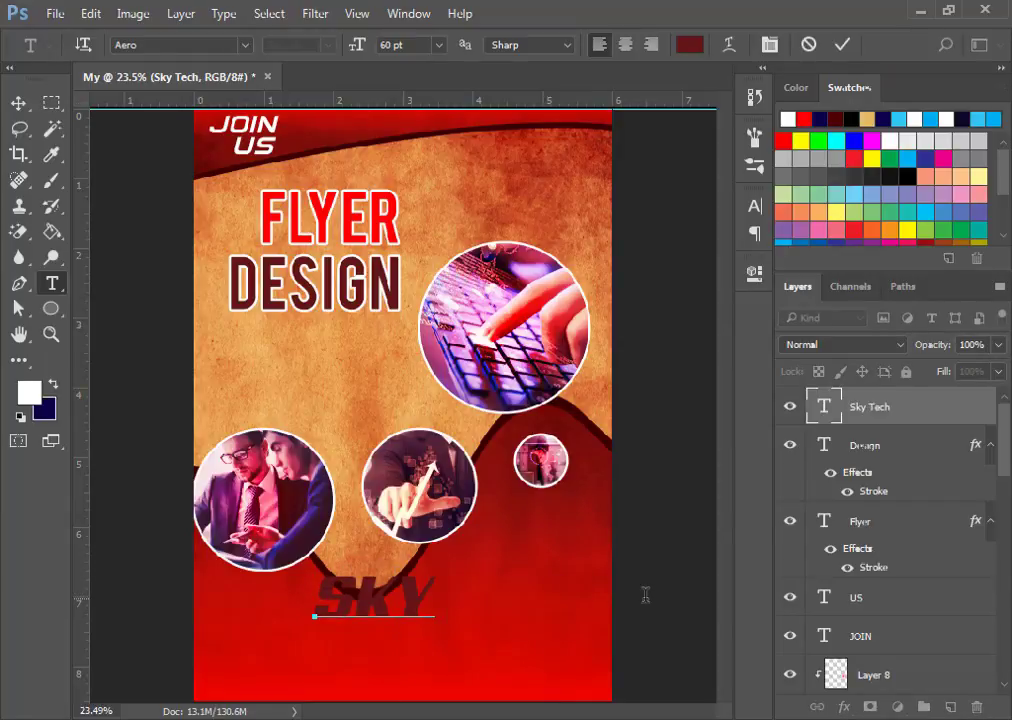
pyautogui.write(' Tech')
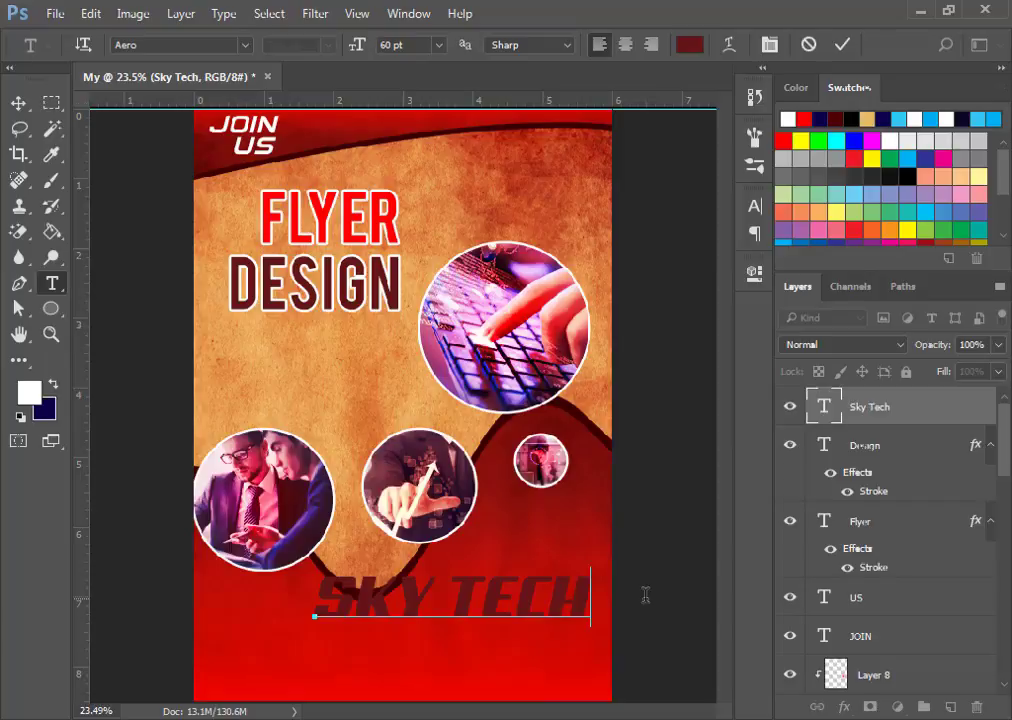
pyautogui.hotkey('ctrl', 'a')
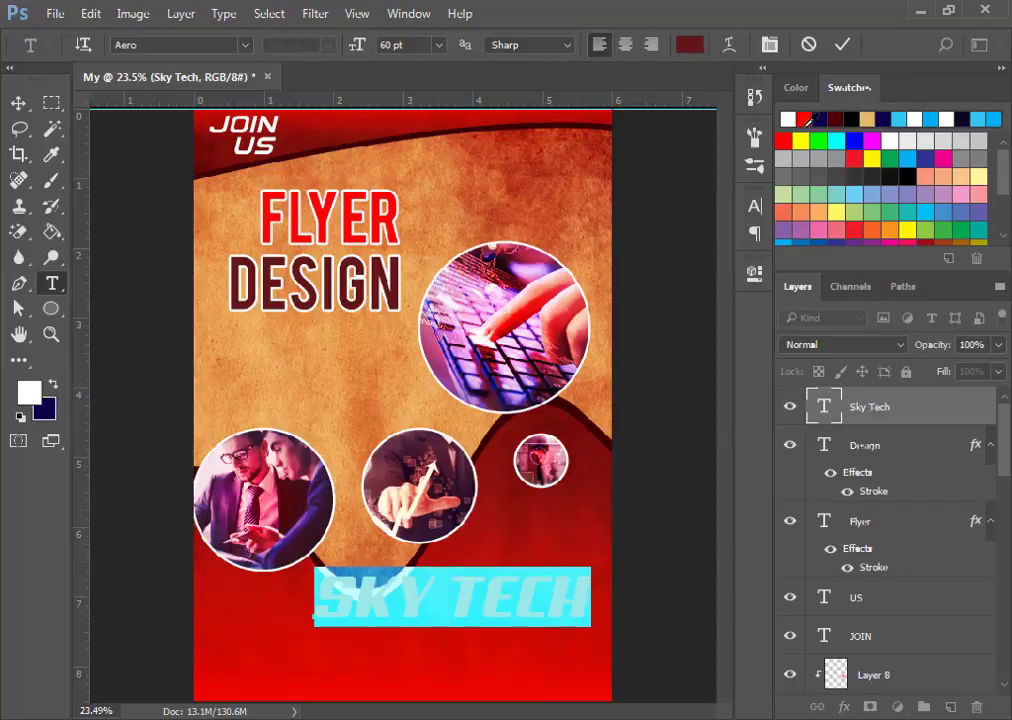
pyautogui.click(915, 139)
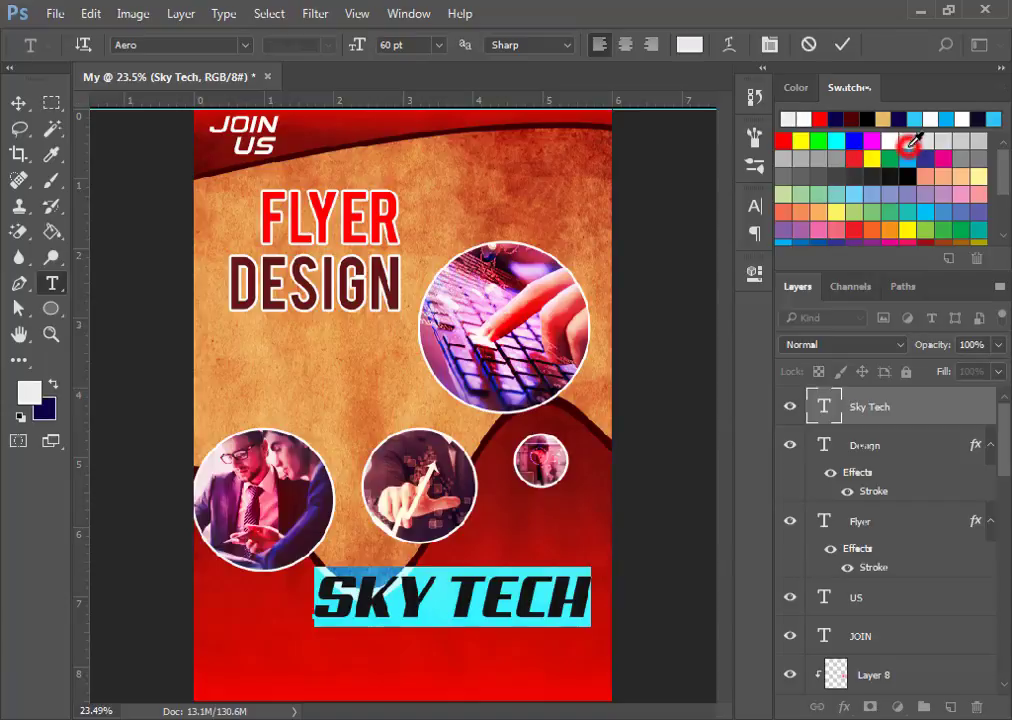
pyautogui.click(843, 44)
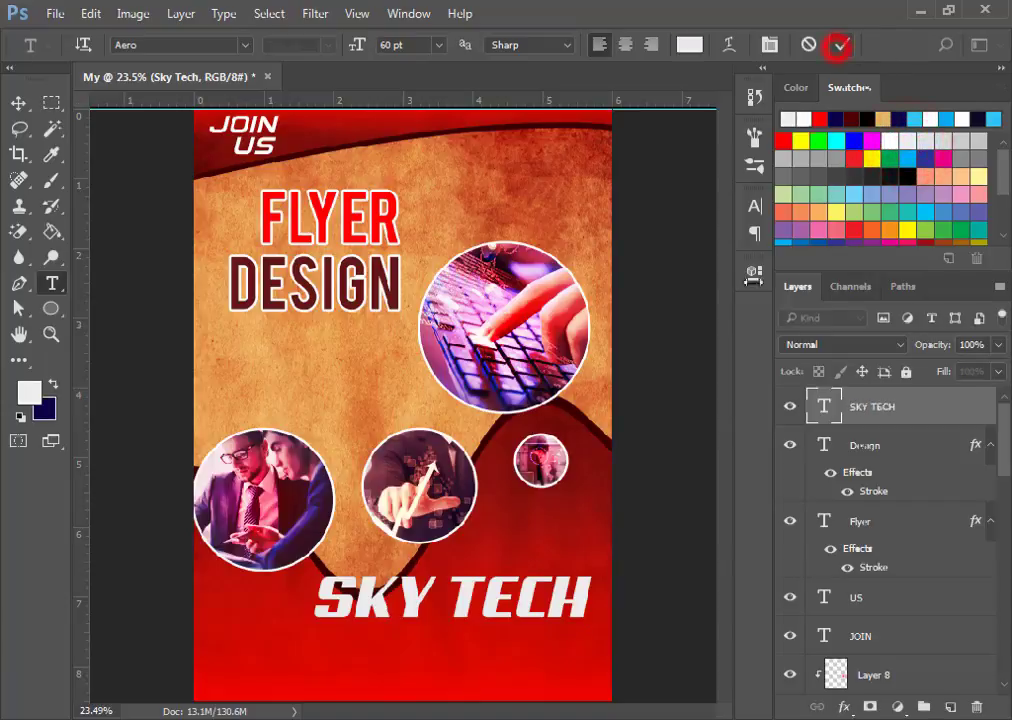
pyautogui.click(449, 659)
# - Type Computers in Bebas at 30 pt and move it just under SKY TECH
pyautogui.write('Com')
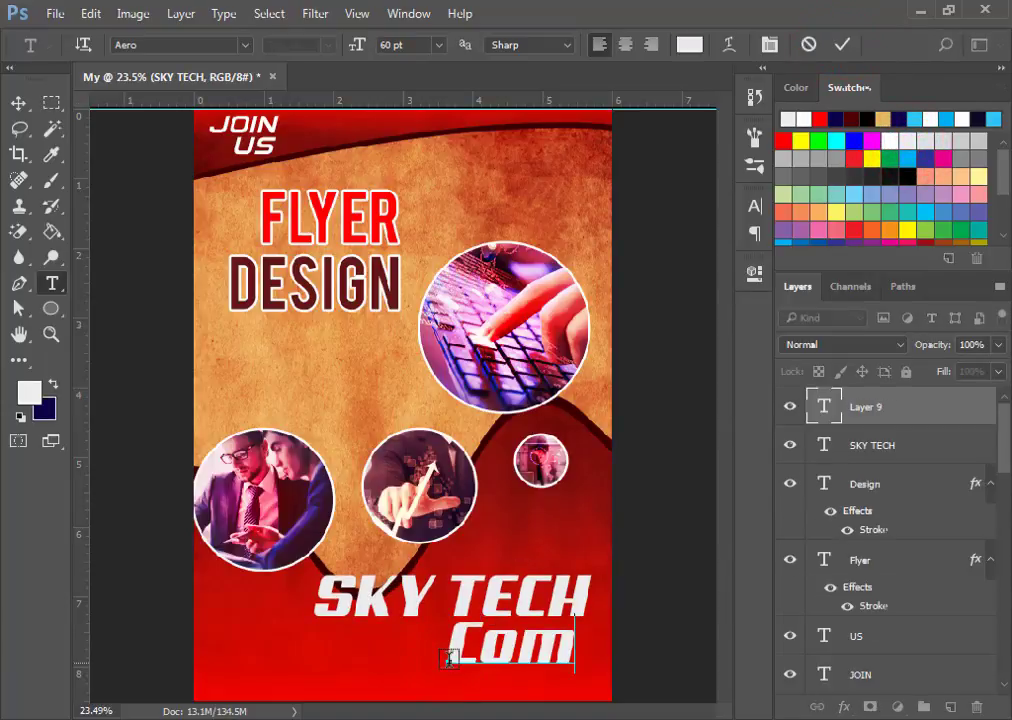
pyautogui.write('p')
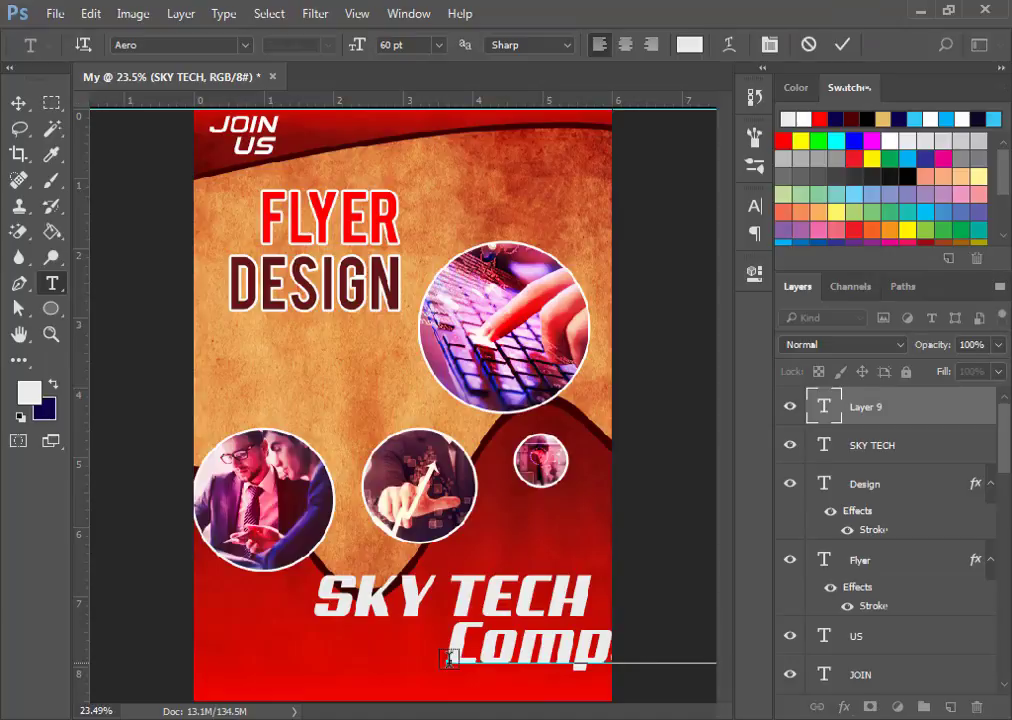
pyautogui.hotkey('ctrl', 'a')
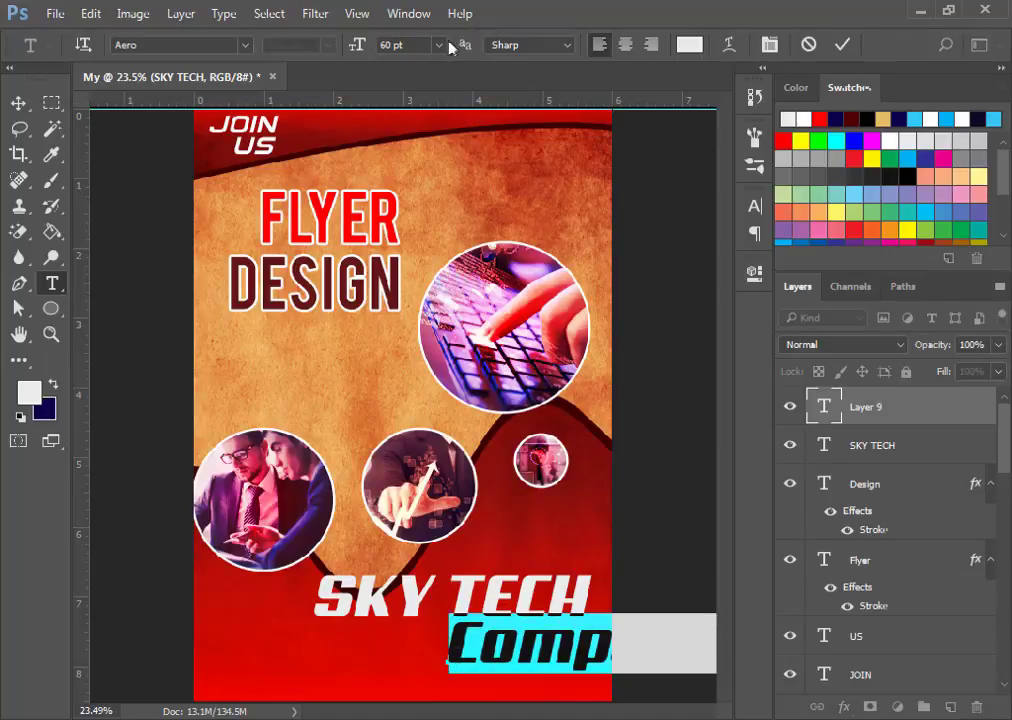
pyautogui.click(438, 45)
pyautogui.click(445, 346)
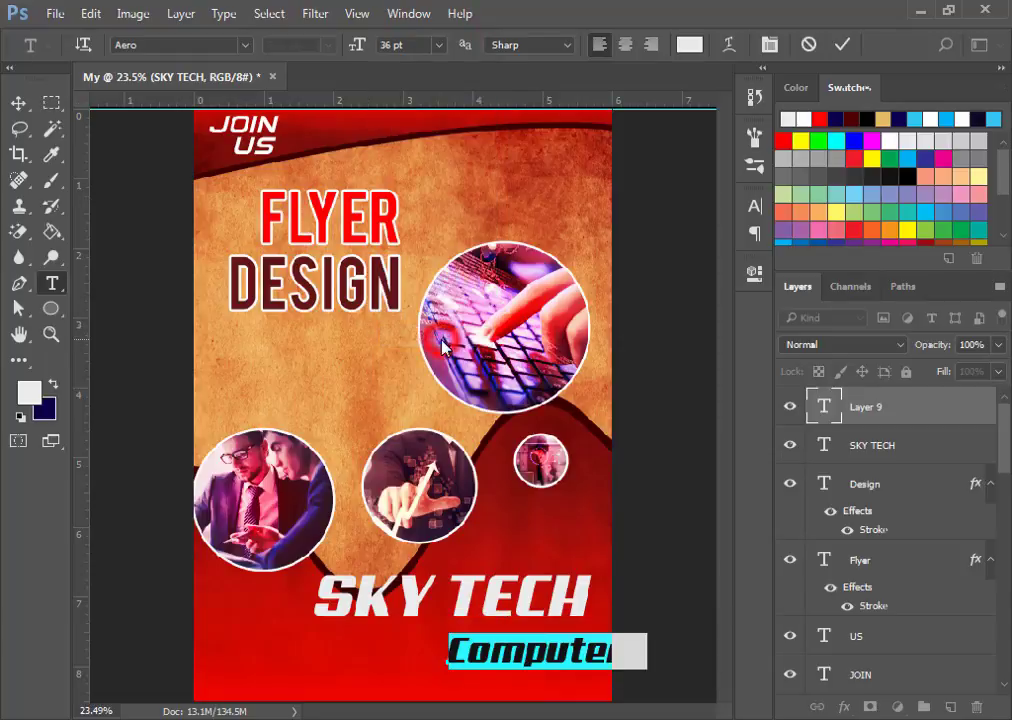
pyautogui.click(438, 45)
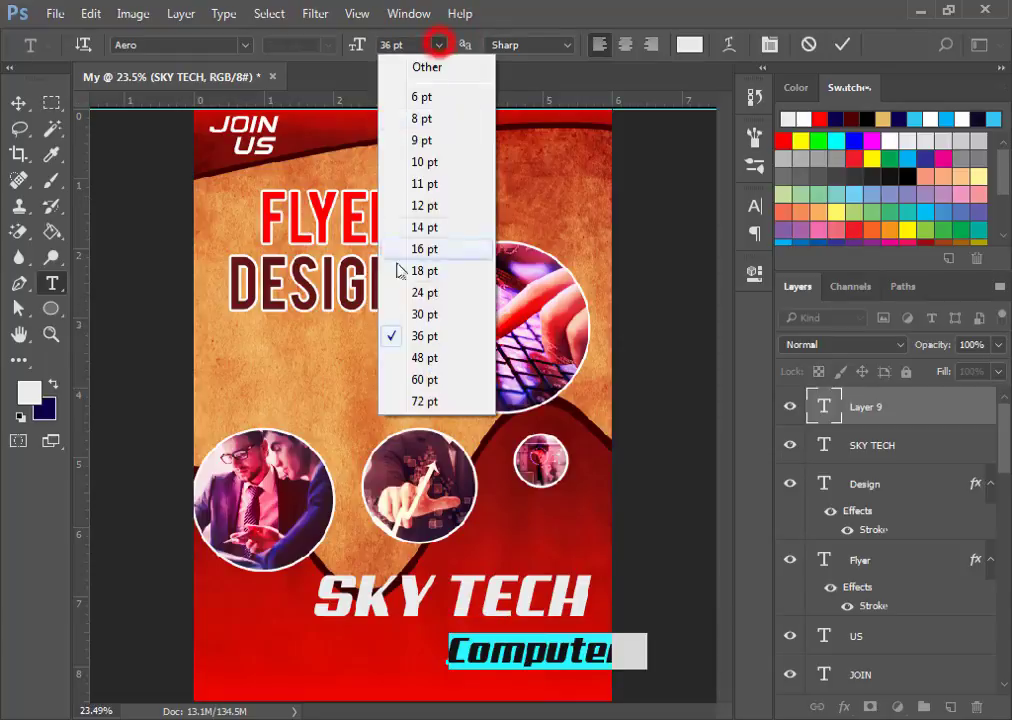
pyautogui.click(405, 318)
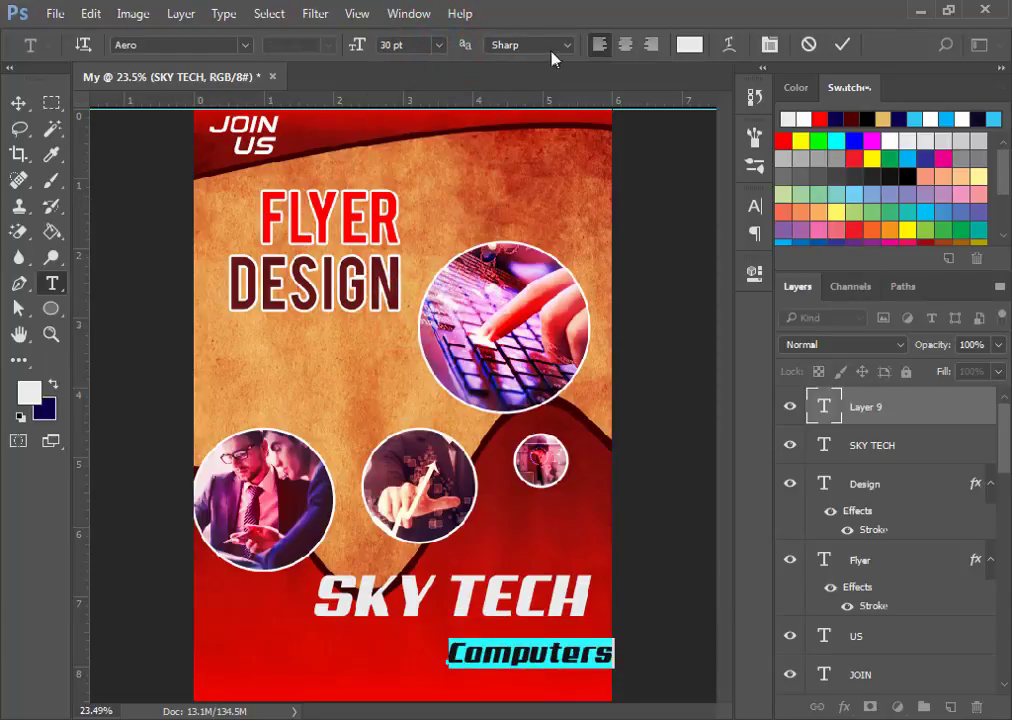
pyautogui.click(233, 40)
pyautogui.click(226, 130)
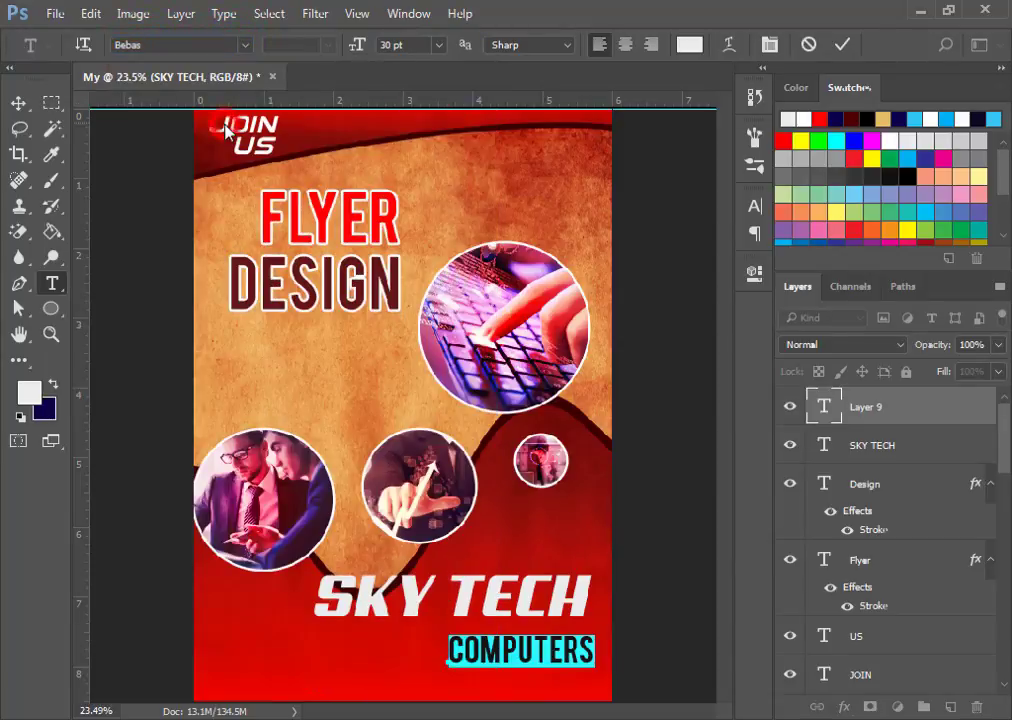
pyautogui.click(842, 44)
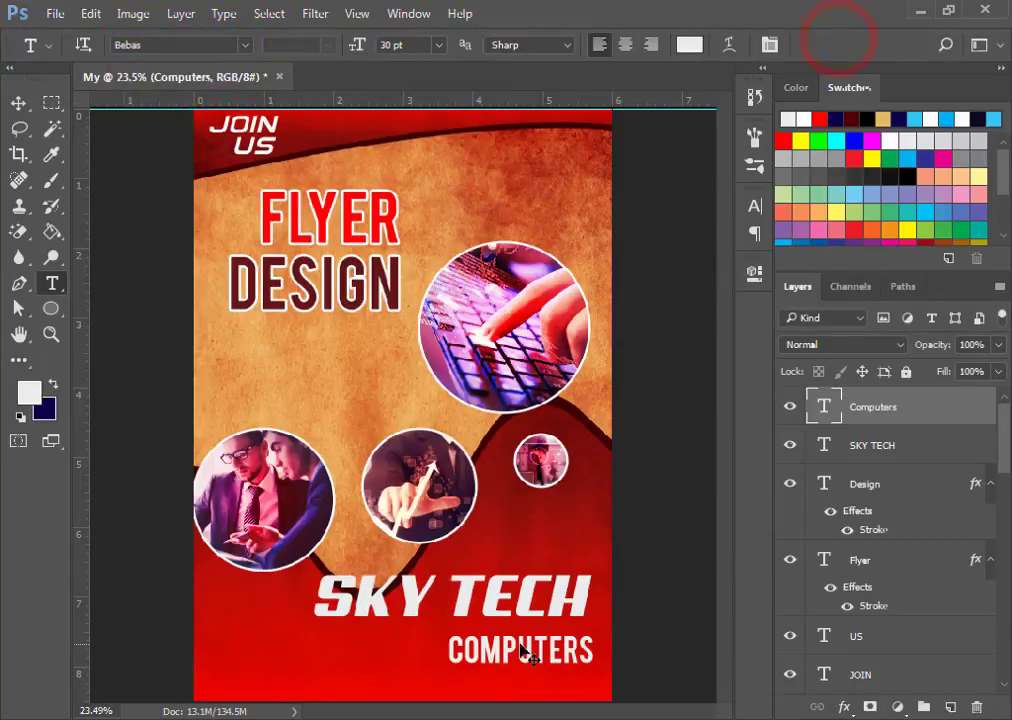
pyautogui.moveTo(525, 652); pyautogui.dragTo(508, 638)
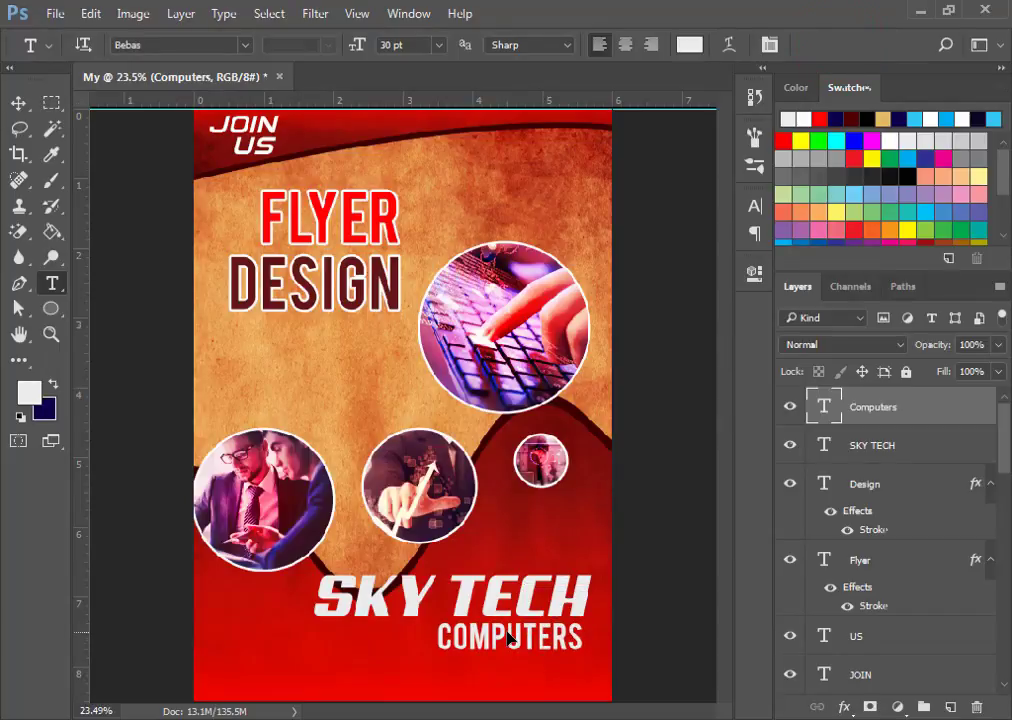
# - Pick a butterfly brush preset and add a new empty layer
pyautogui.click(51, 179)
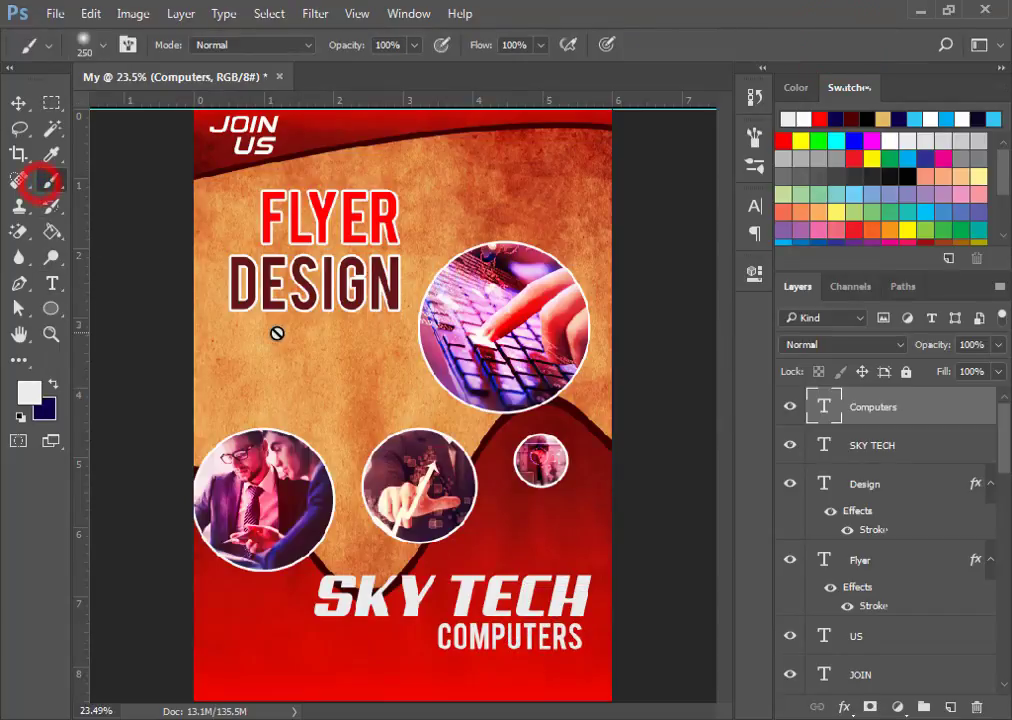
pyautogui.rightClick(276, 332)
pyautogui.scroll(-2, 390, 540)
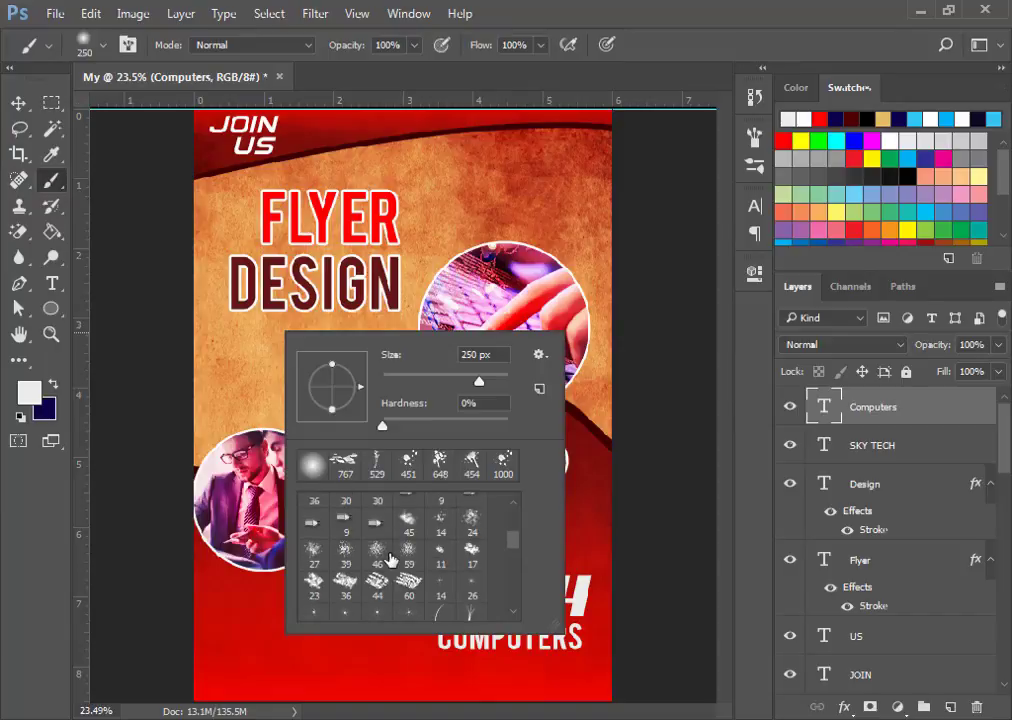
pyautogui.scroll(-2, 389, 556)
pyautogui.scroll(-2, 388, 556)
pyautogui.scroll(-2, 388, 556)
pyautogui.scroll(-1, 454, 540)
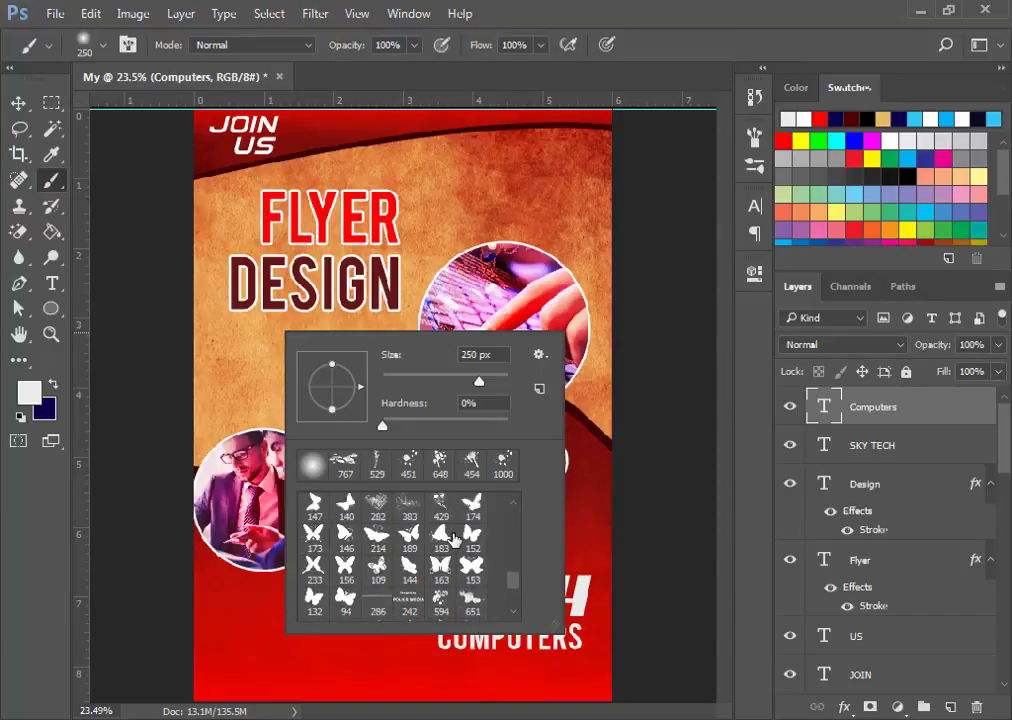
pyautogui.click(463, 535)
pyautogui.press('Return')
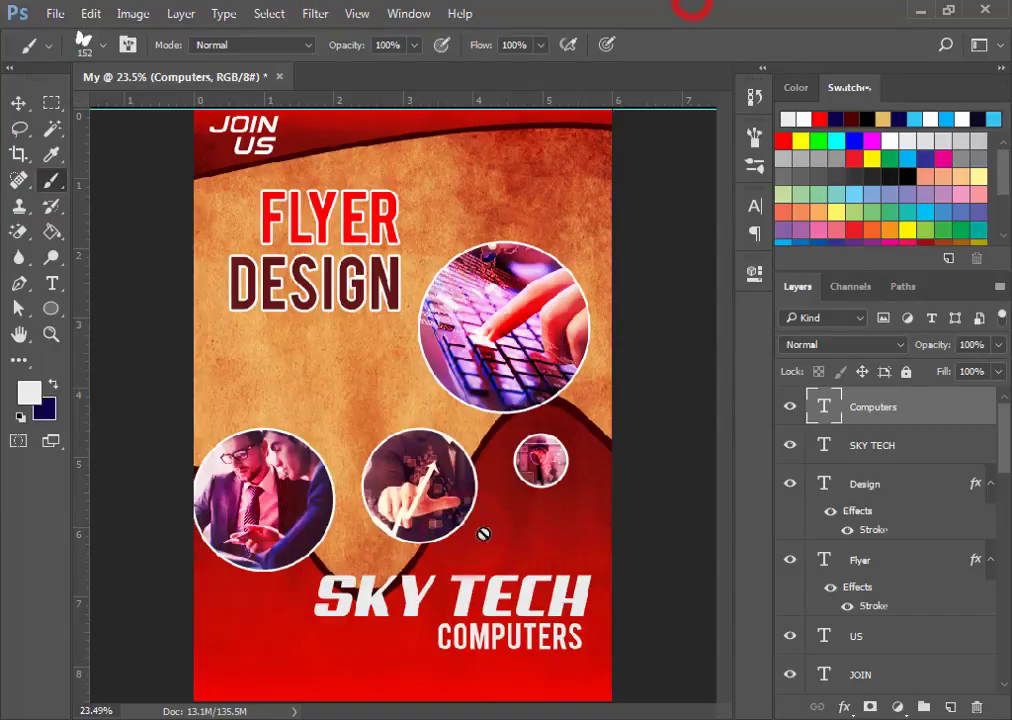
pyautogui.click(950, 706)
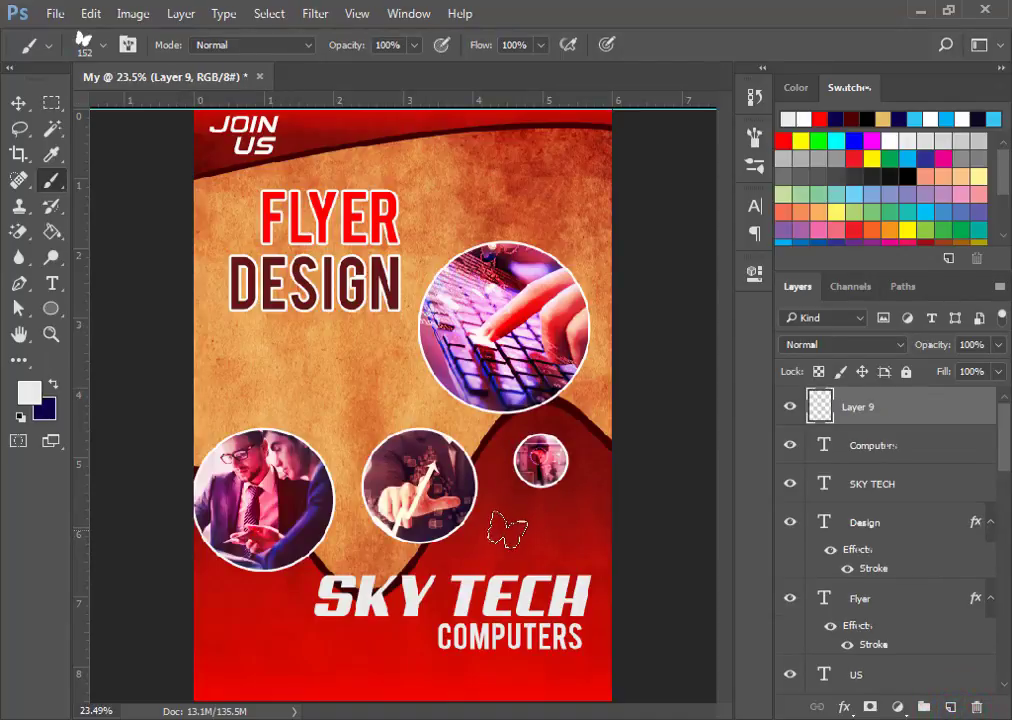
# - Switch to another butterfly shape at 400 px and stamp it above SKY TECH
pyautogui.press(']')
pyautogui.press(']')
pyautogui.rightClick(334, 358)
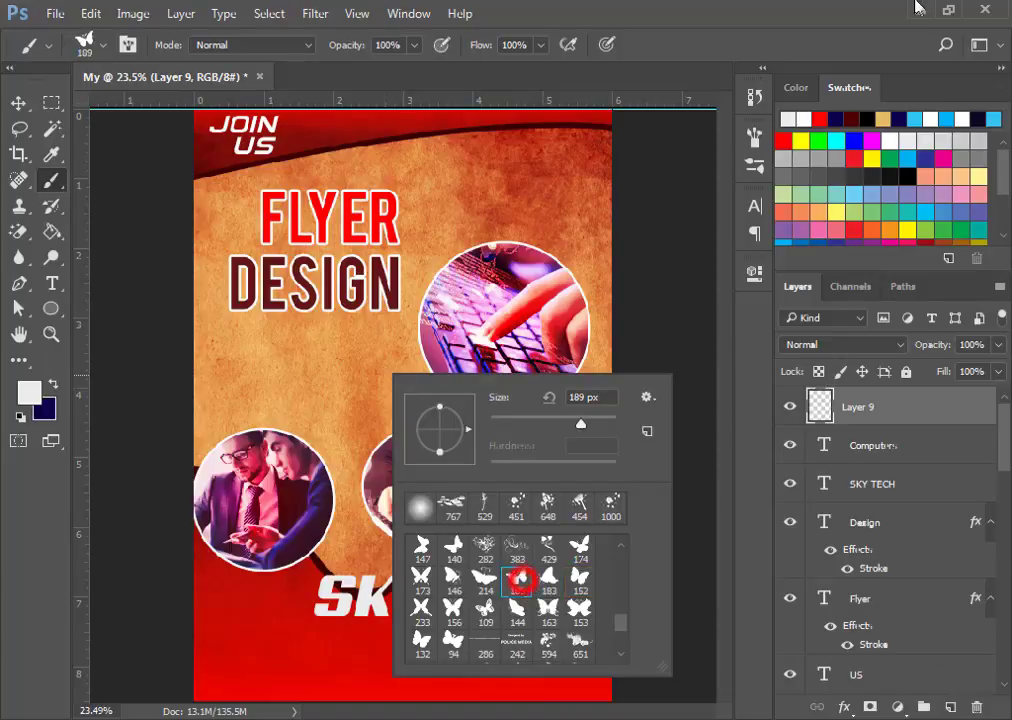
pyautogui.doubleClick(519, 578)
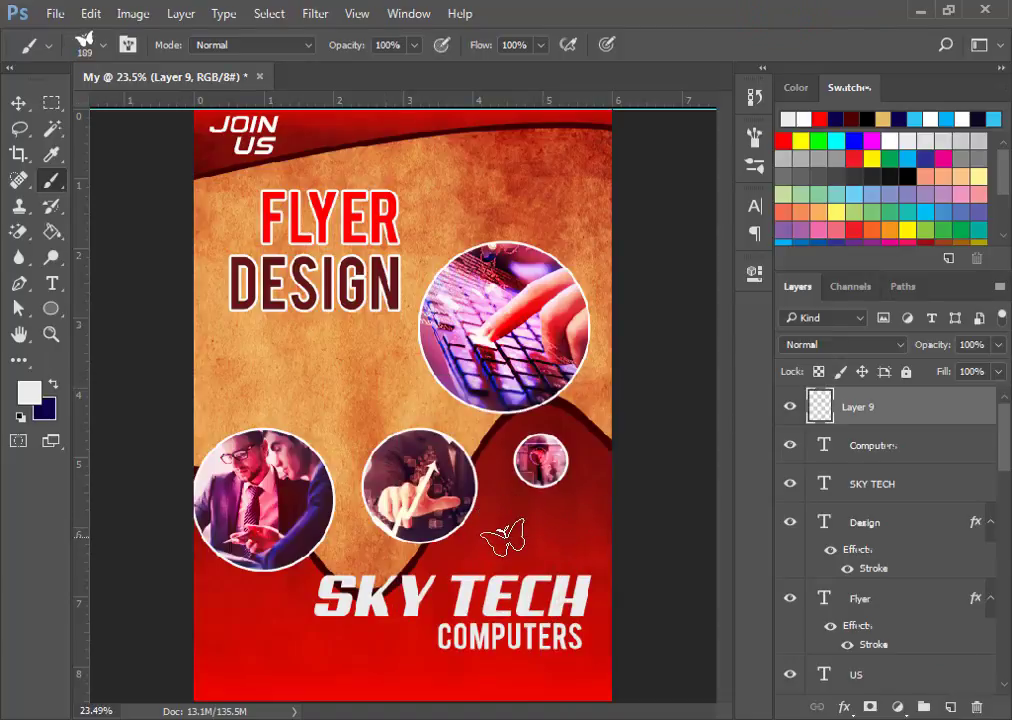
pyautogui.press(']')
pyautogui.press(']')
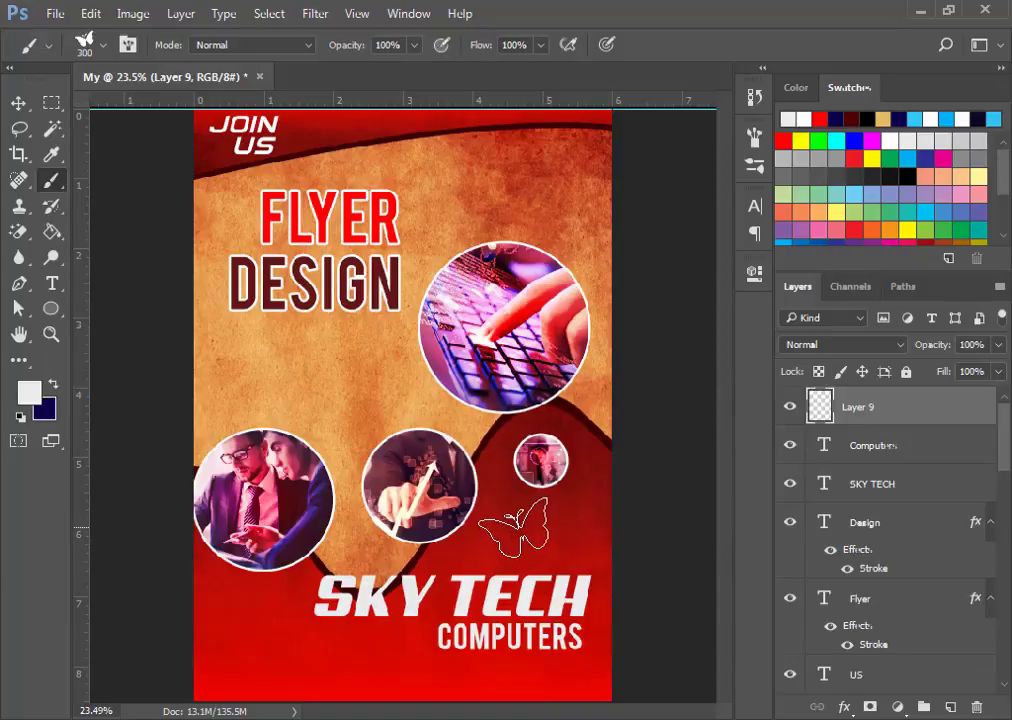
pyautogui.press(']')
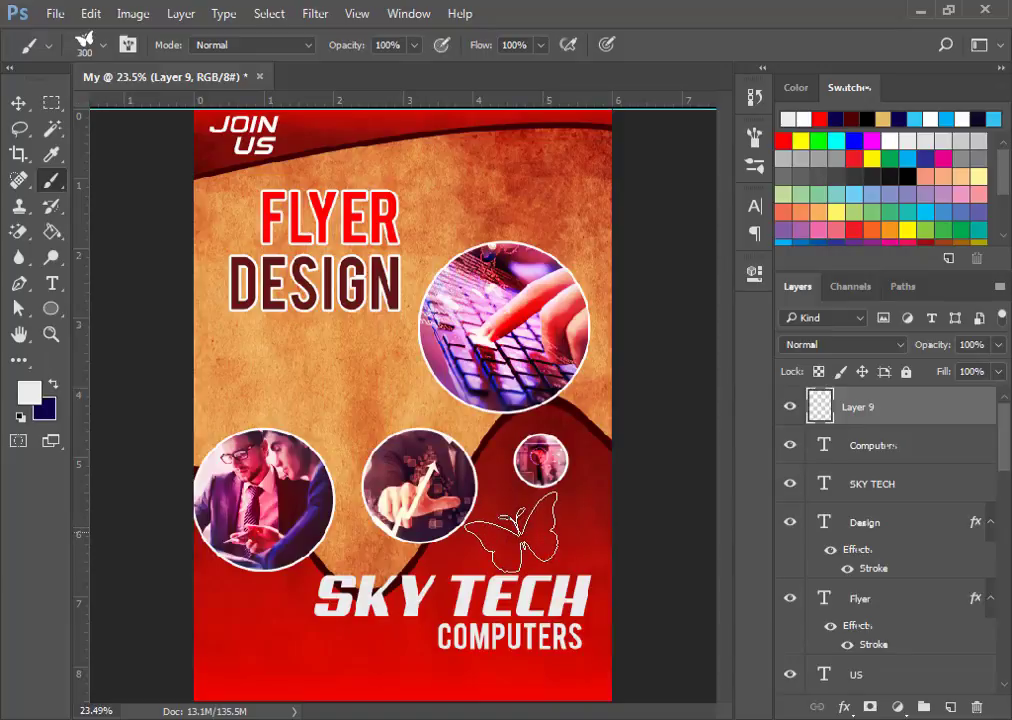
pyautogui.click(514, 529)
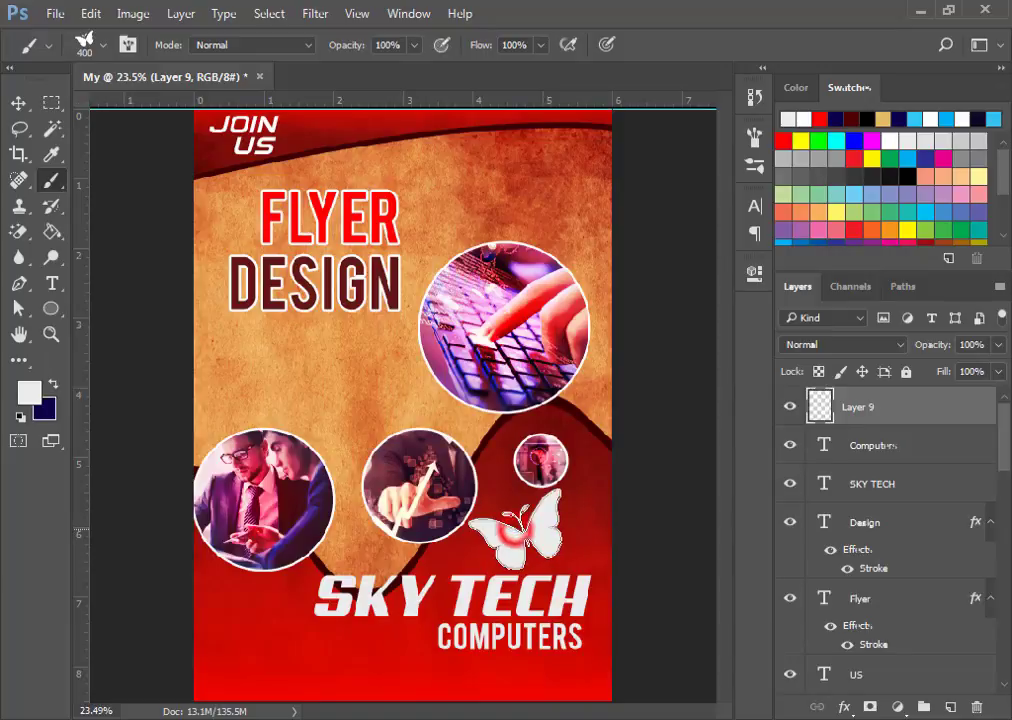
pyautogui.click(24, 97)
# - Right-align COMPUTERS with SKY TECH and move both lines down three steps
pyautogui.click(901, 482)
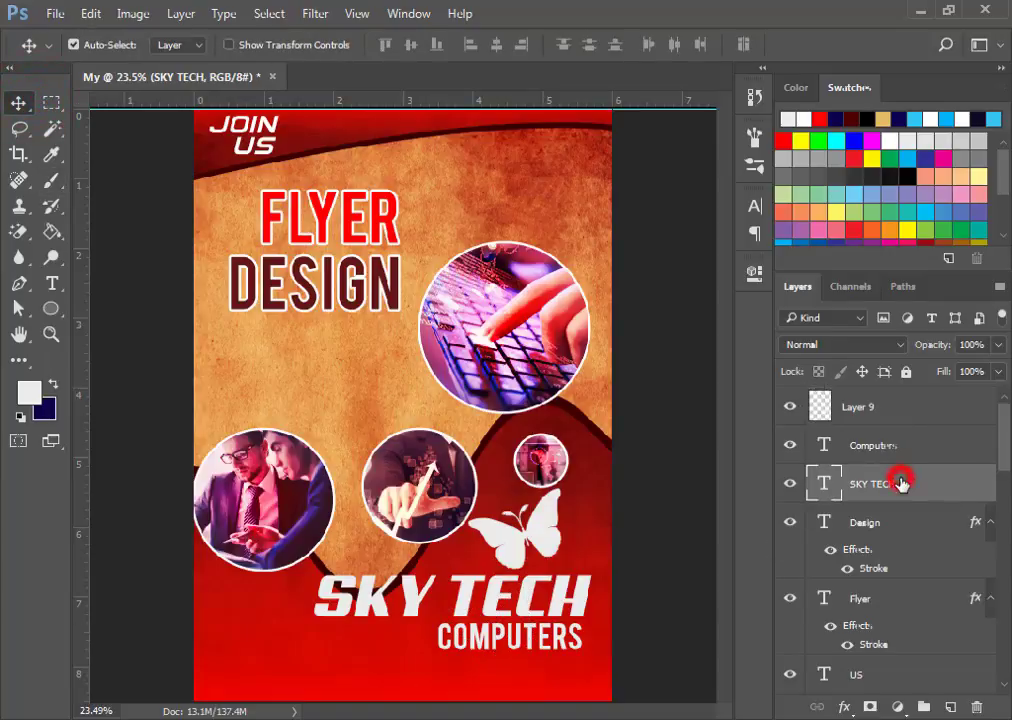
pyautogui.click(990, 522)
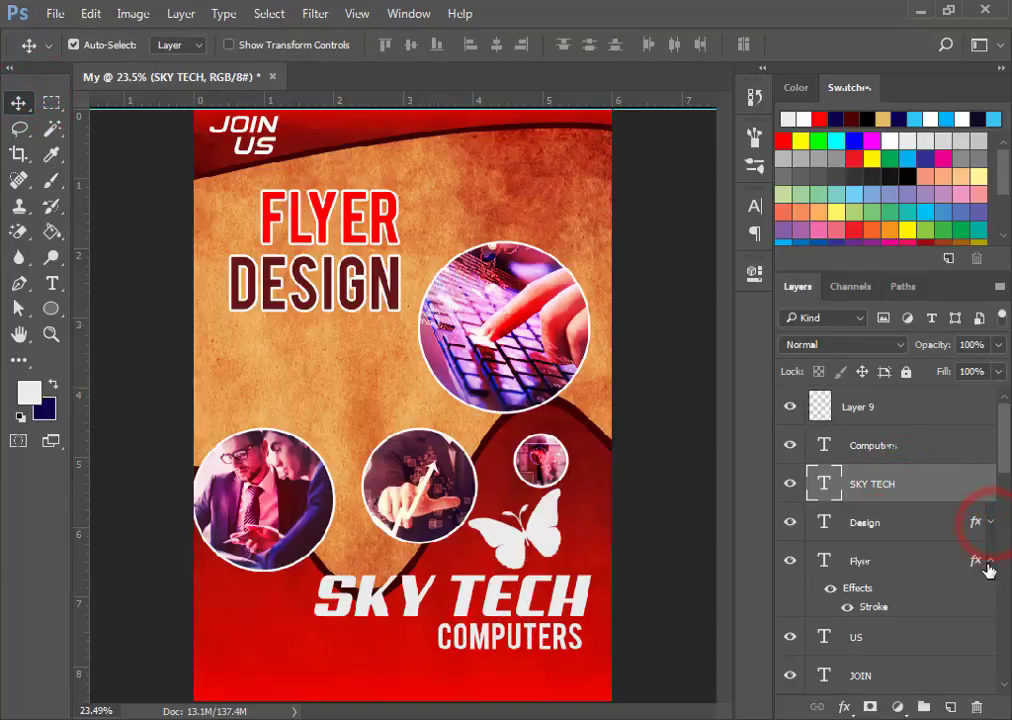
pyautogui.click(989, 562)
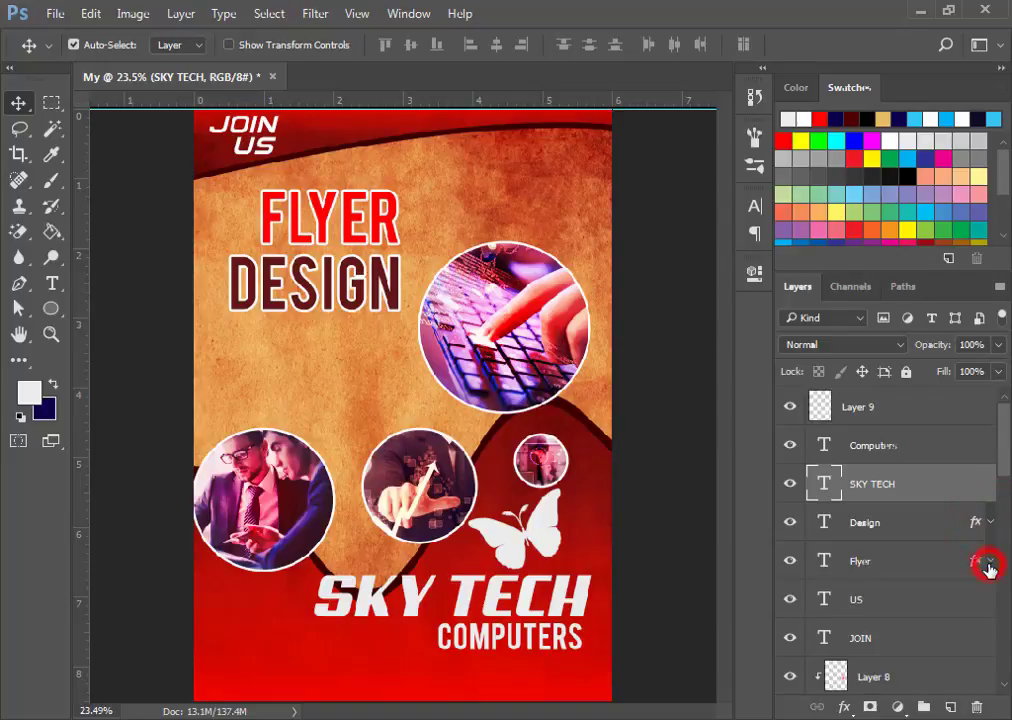
pyautogui.keyDown('ctrl'); pyautogui.click(928, 455); pyautogui.keyUp('ctrl')
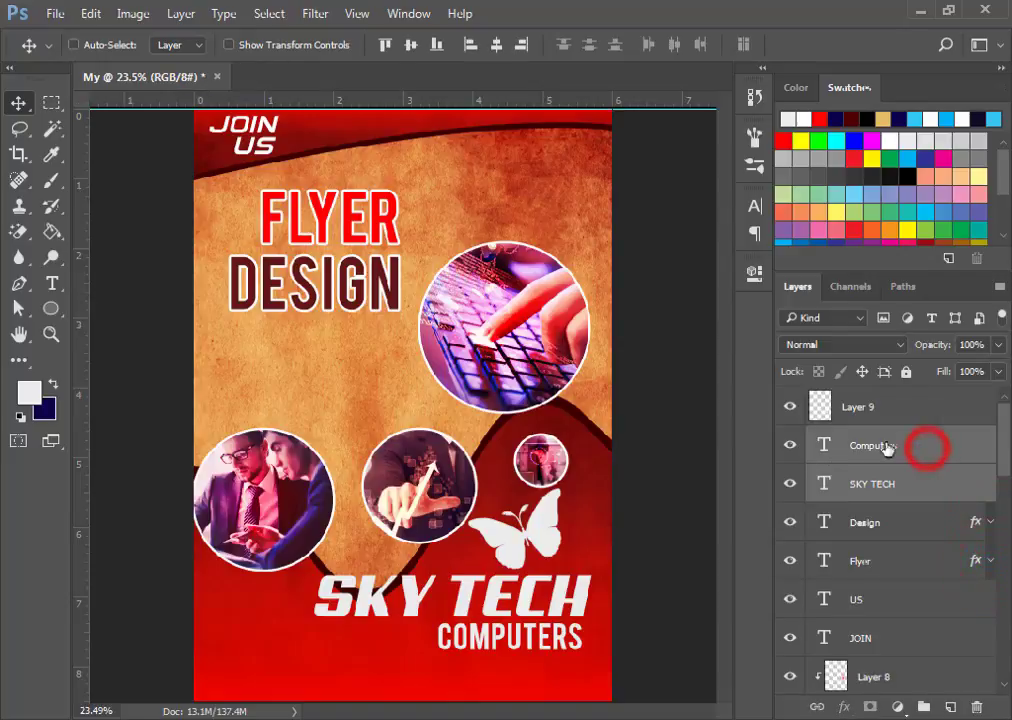
pyautogui.click(521, 44)
pyautogui.hotkey('shift', 'Down')
pyautogui.hotkey('shift', 'Down')
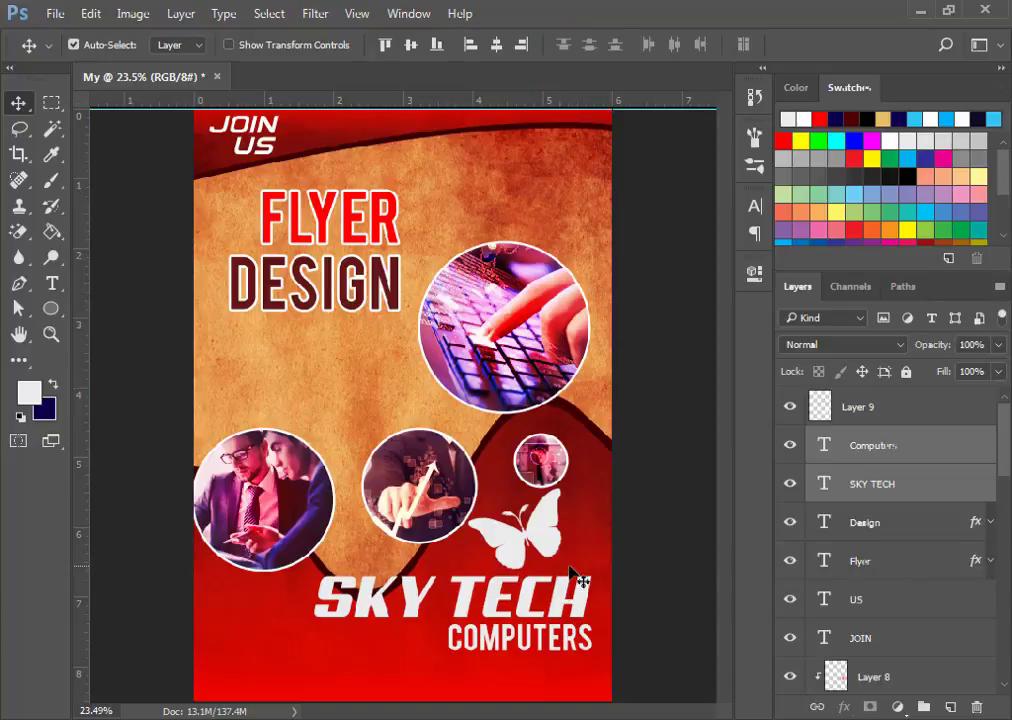
pyautogui.hotkey('shift', 'Down')
pyautogui.hotkey('shift', 'Down')
pyautogui.hotkey('shift', 'Down')
pyautogui.hotkey('shift', 'Down')
pyautogui.hotkey('shift', 'Down')
pyautogui.hotkey('shift', 'Down')
pyautogui.hotkey('shift', 'Down')
pyautogui.hotkey('shift', 'Down')
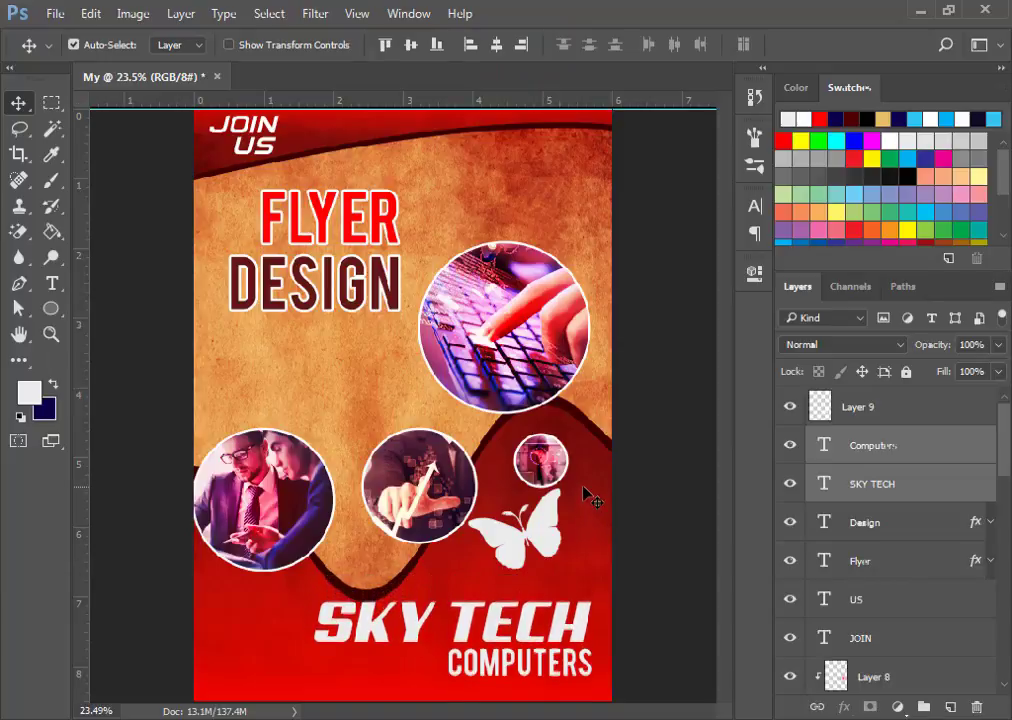
pyautogui.hotkey('shift', 'Down')
pyautogui.hotkey('shift', 'Down')
pyautogui.hotkey('shift', 'Down')
pyautogui.hotkey('shift', 'Down')
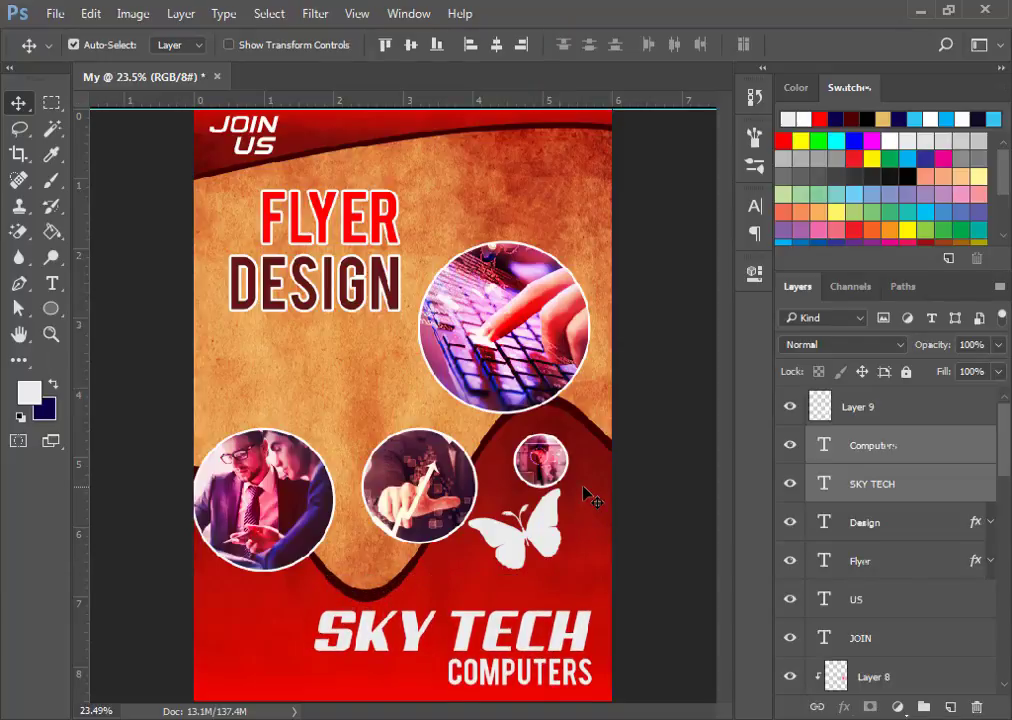
# - Nudge the butterfly layer down slightly
pyautogui.click(541, 531)
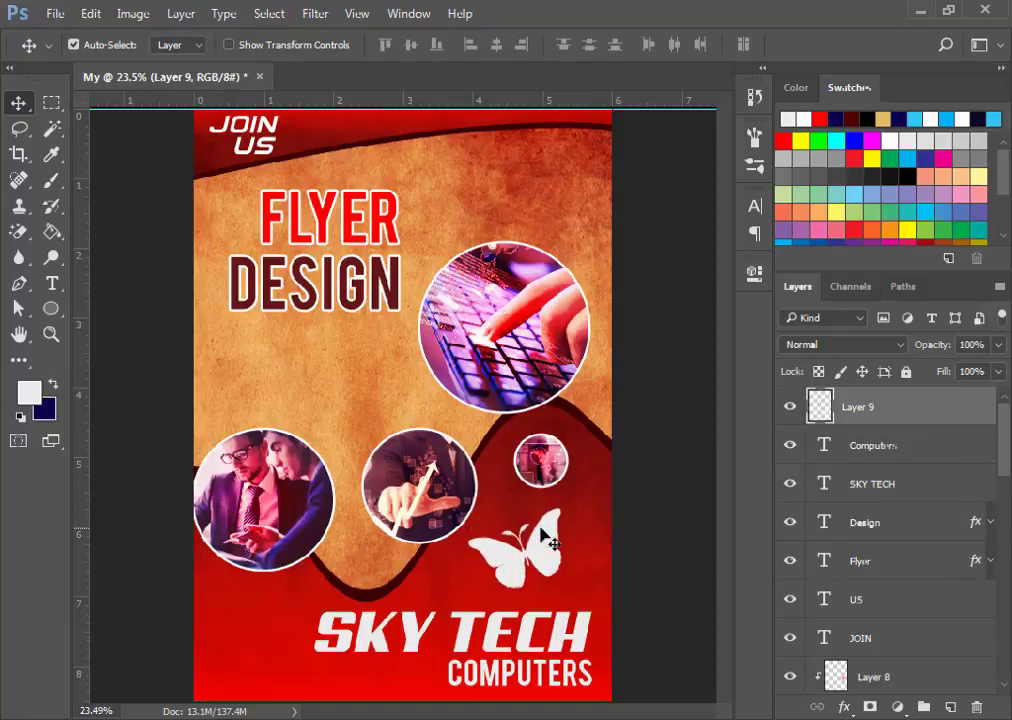
pyautogui.hotkey('shift', 'Down')
pyautogui.hotkey('shift', 'Down')
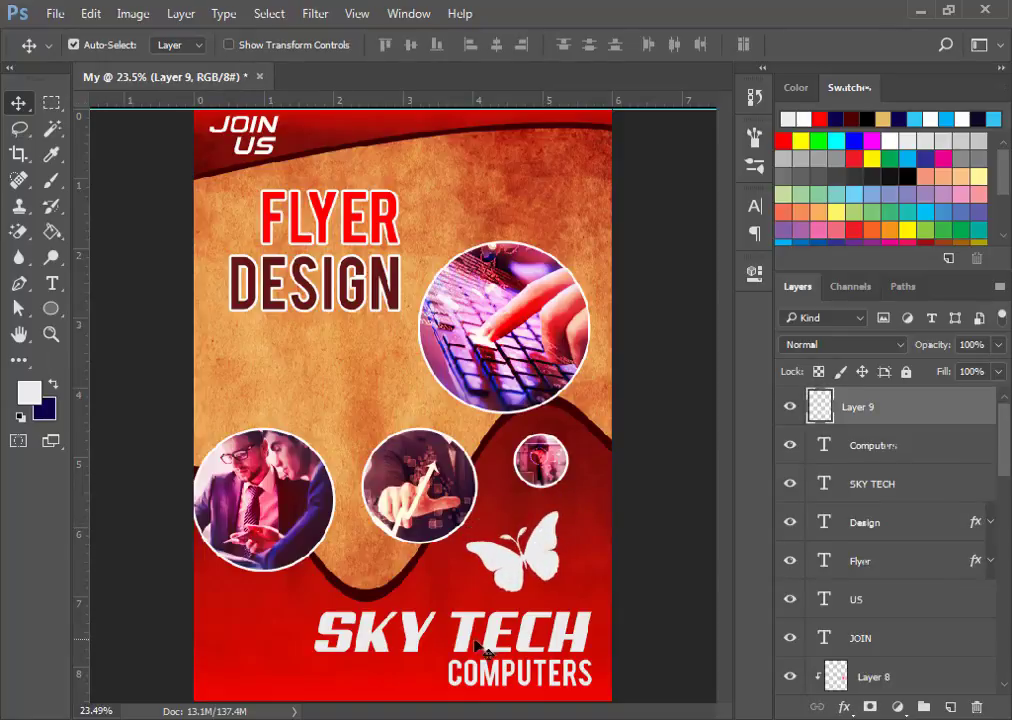
pyautogui.click(467, 645)
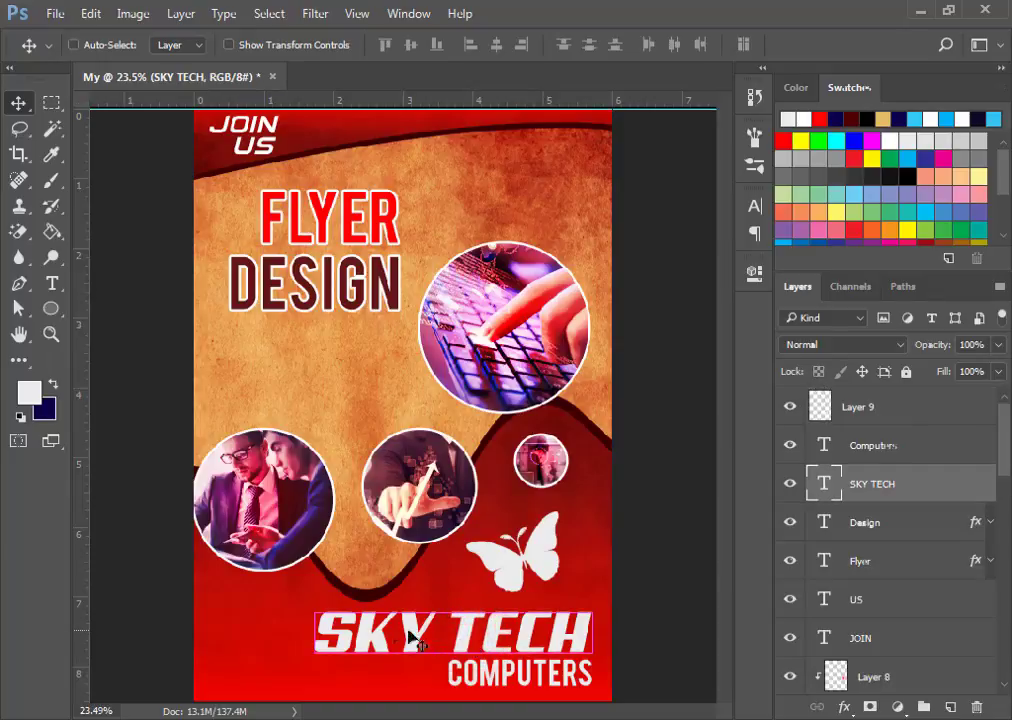
# - Reduce SKY TECH to 48 pt
pyautogui.click(52, 283)
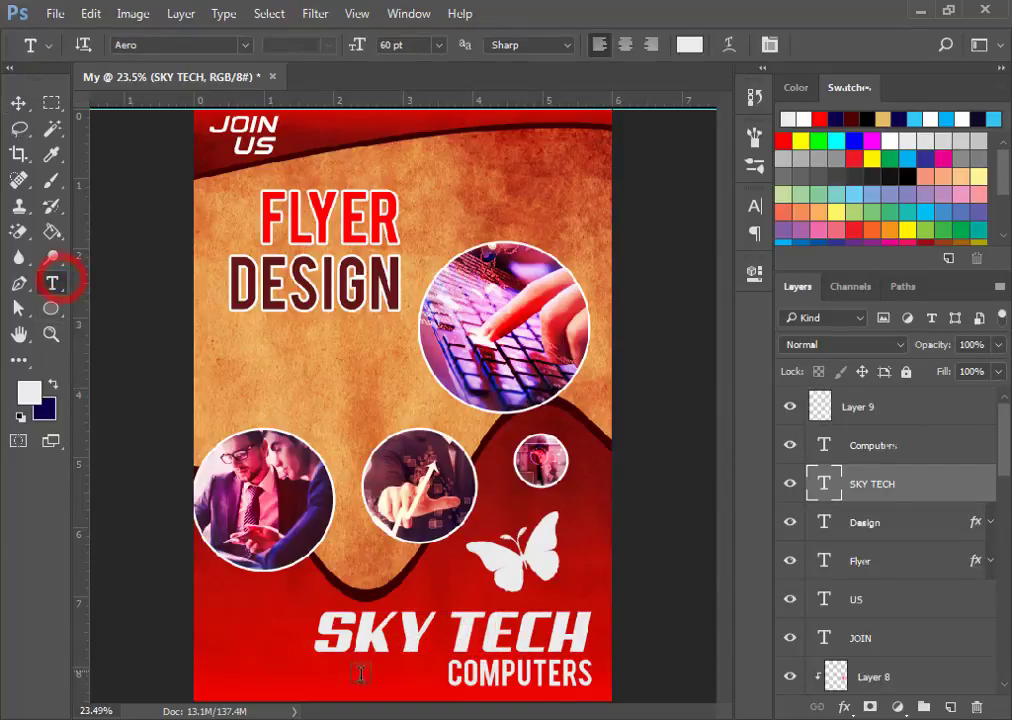
pyautogui.moveTo(316, 632); pyautogui.dragTo(651, 657)
pyautogui.hotkey('ctrl', 'h')
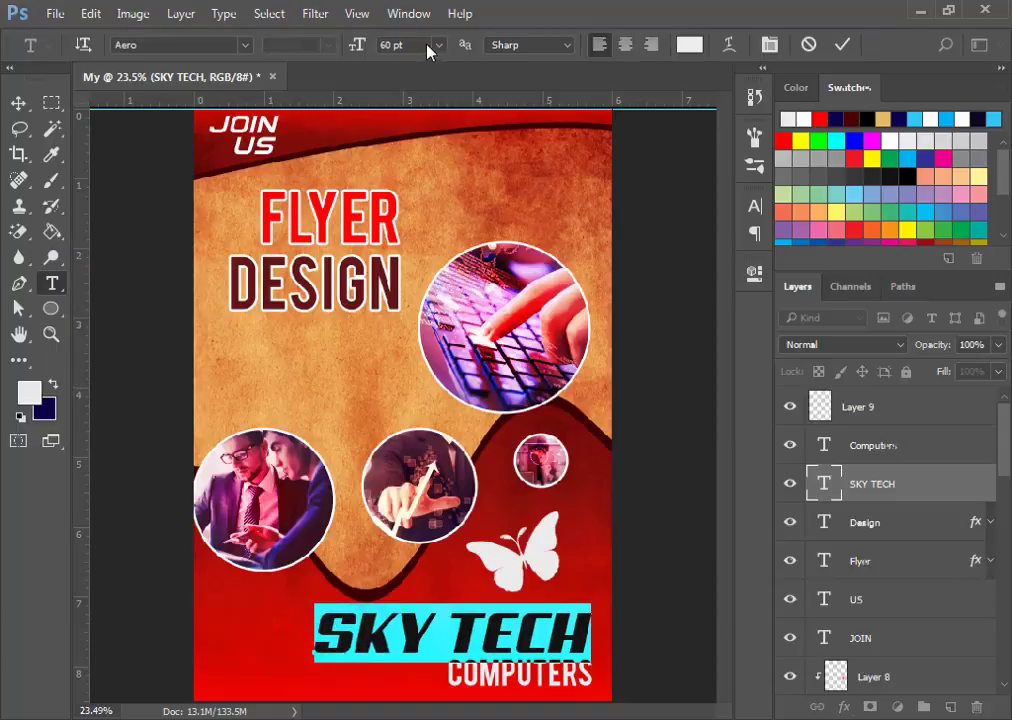
pyautogui.click(437, 45)
pyautogui.click(425, 356)
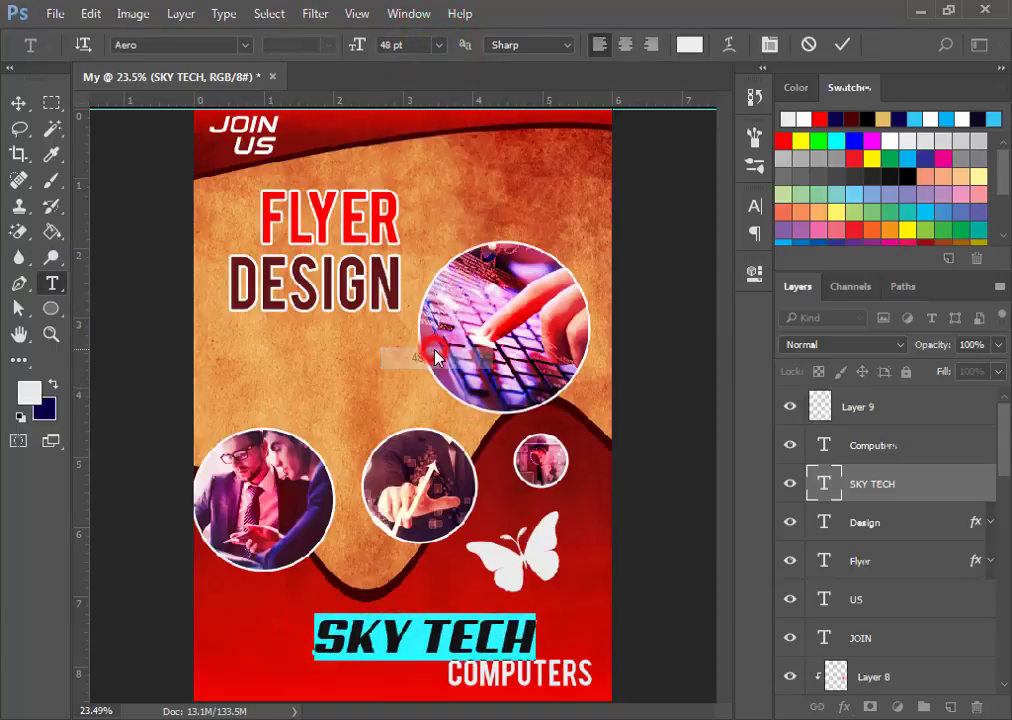
pyautogui.click(840, 44)
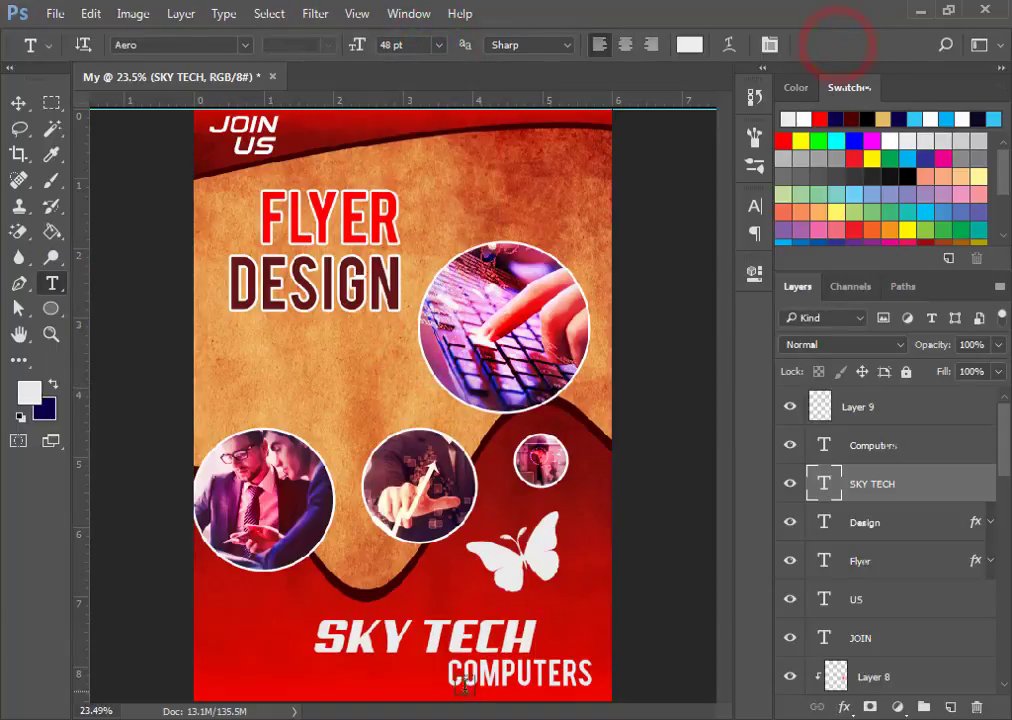
# - Try Elemental End on COMPUTERS, then set it in Bebas centred under SKY TECH
pyautogui.moveTo(562, 675); pyautogui.dragTo(446, 673)
pyautogui.hotkey('ctrl', 'a')
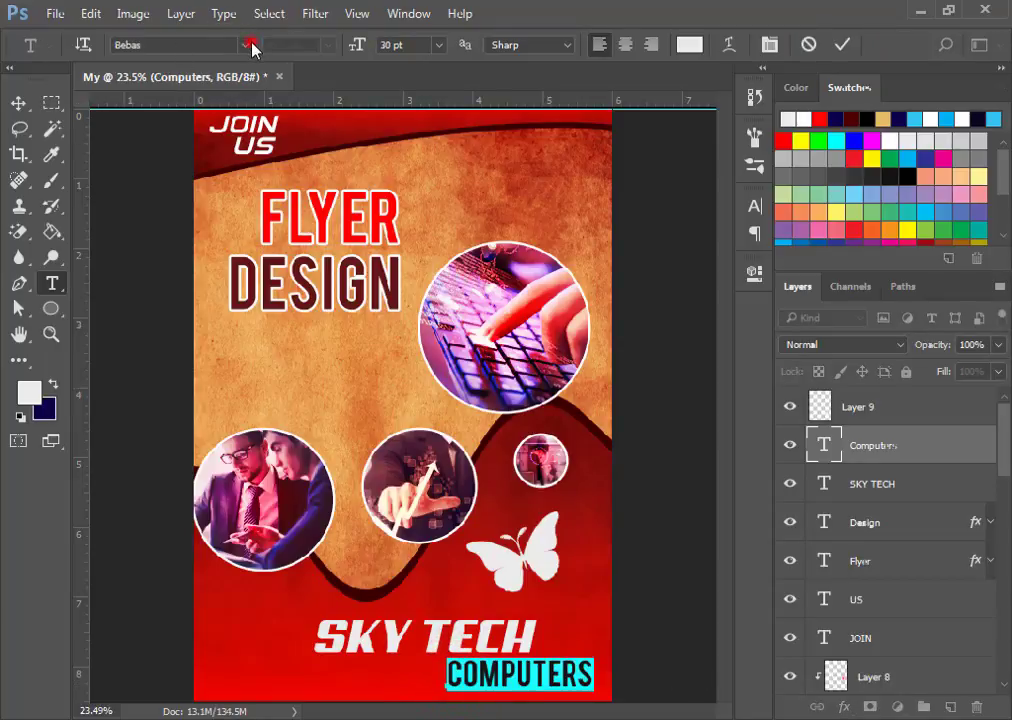
pyautogui.click(247, 44)
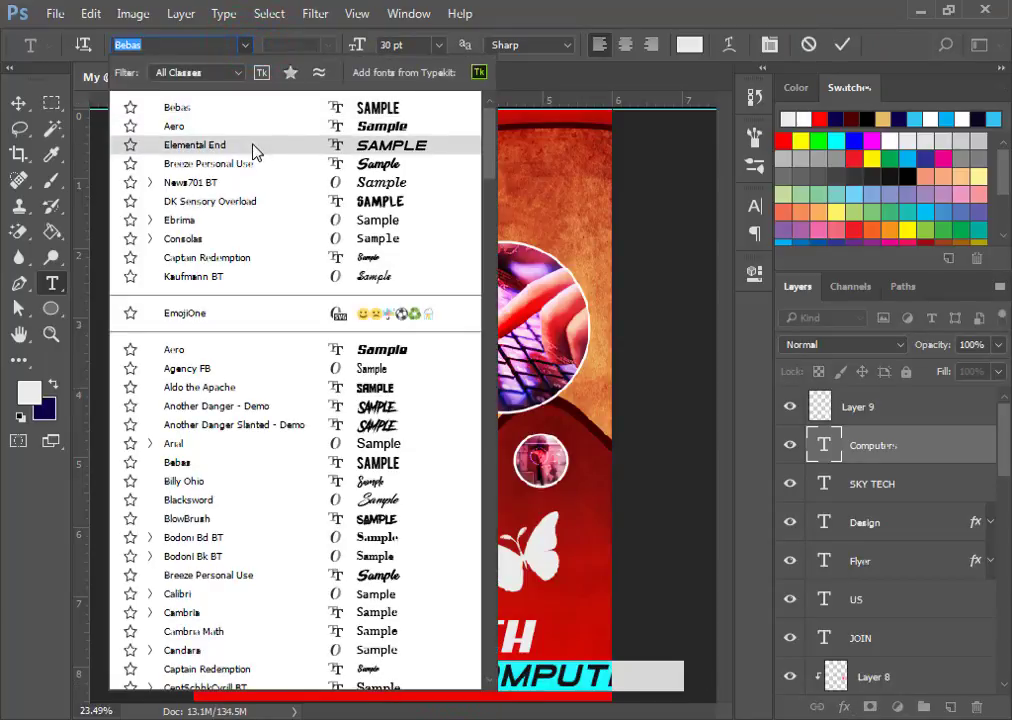
pyautogui.click(255, 150)
pyautogui.click(843, 44)
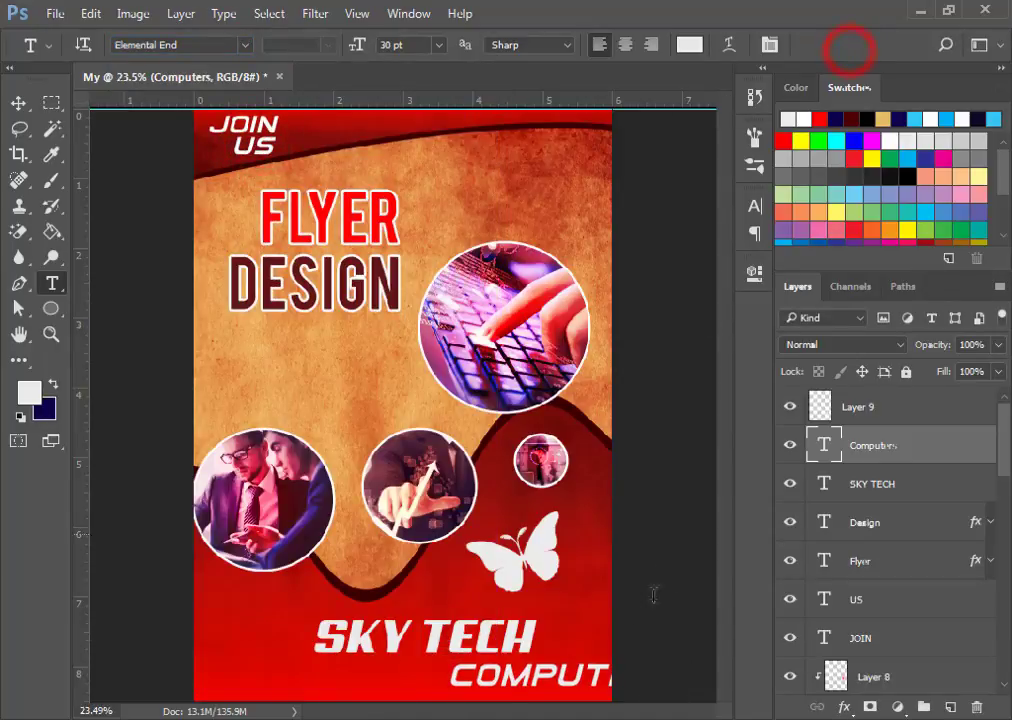
pyautogui.moveTo(577, 681); pyautogui.dragTo(472, 679)
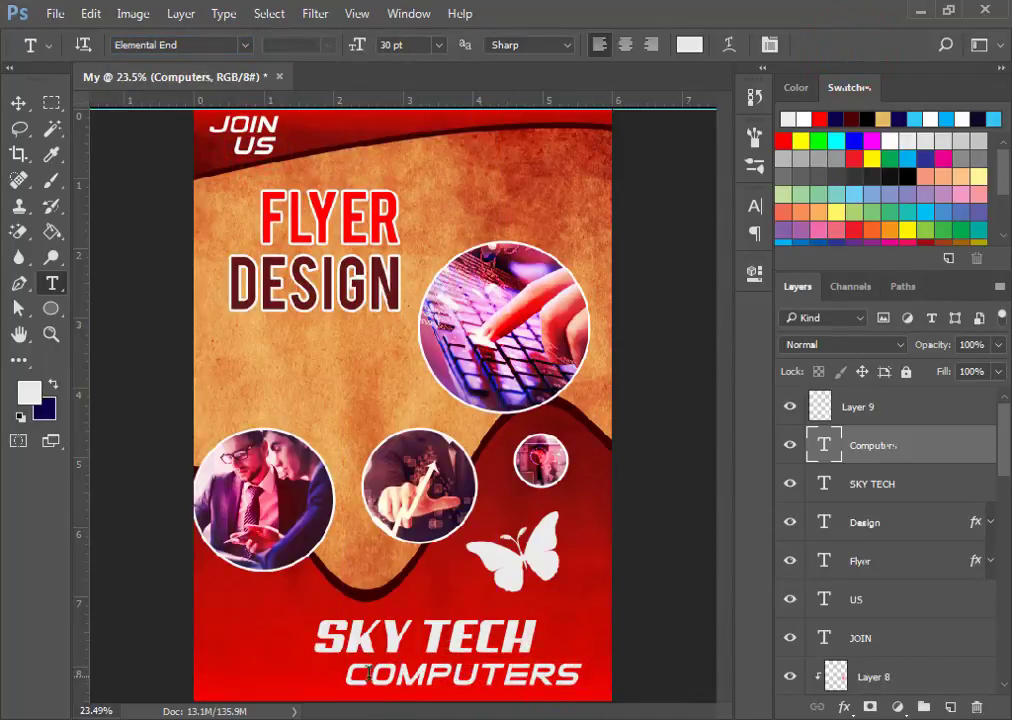
pyautogui.moveTo(345, 676); pyautogui.dragTo(580, 676)
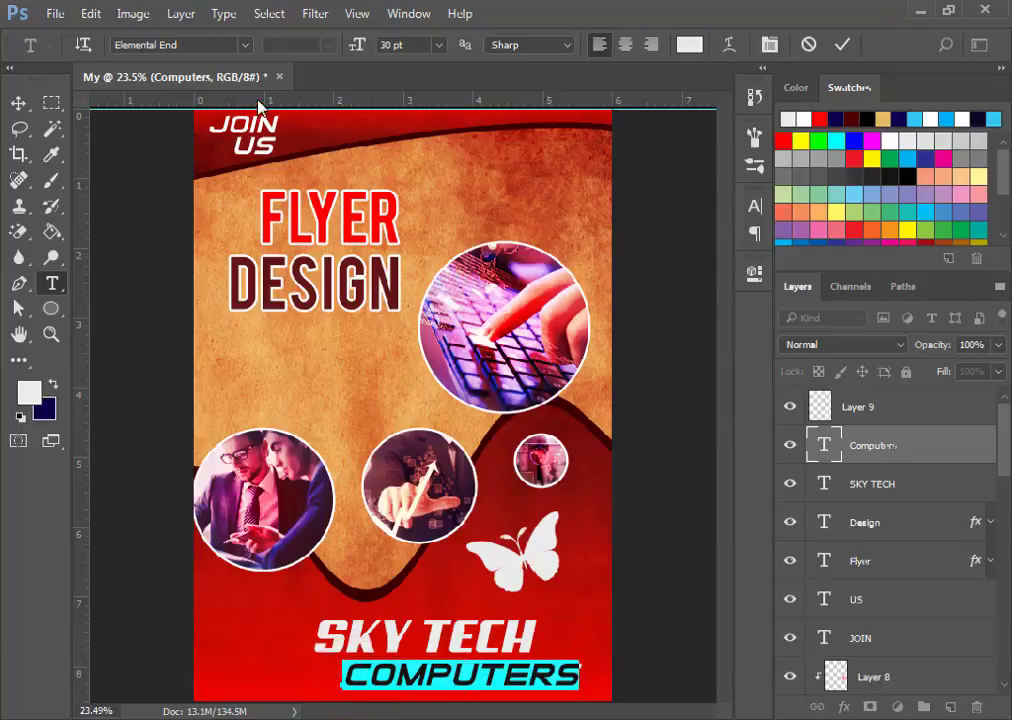
pyautogui.click(245, 46)
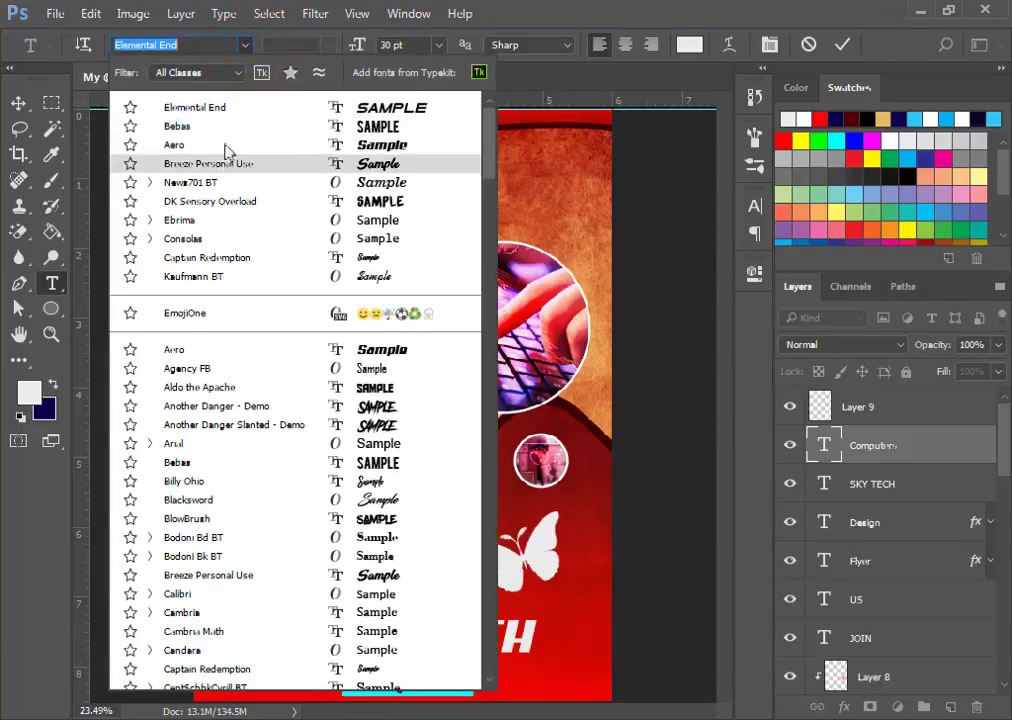
pyautogui.click(228, 133)
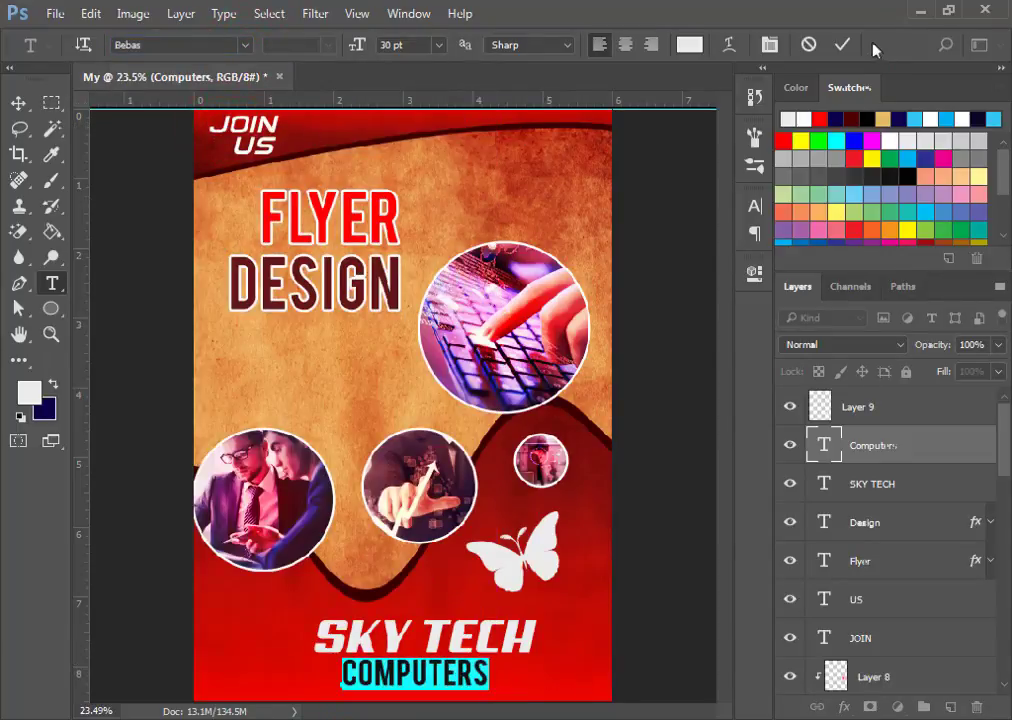
pyautogui.click(843, 44)
pyautogui.moveTo(397, 672); pyautogui.dragTo(437, 678)
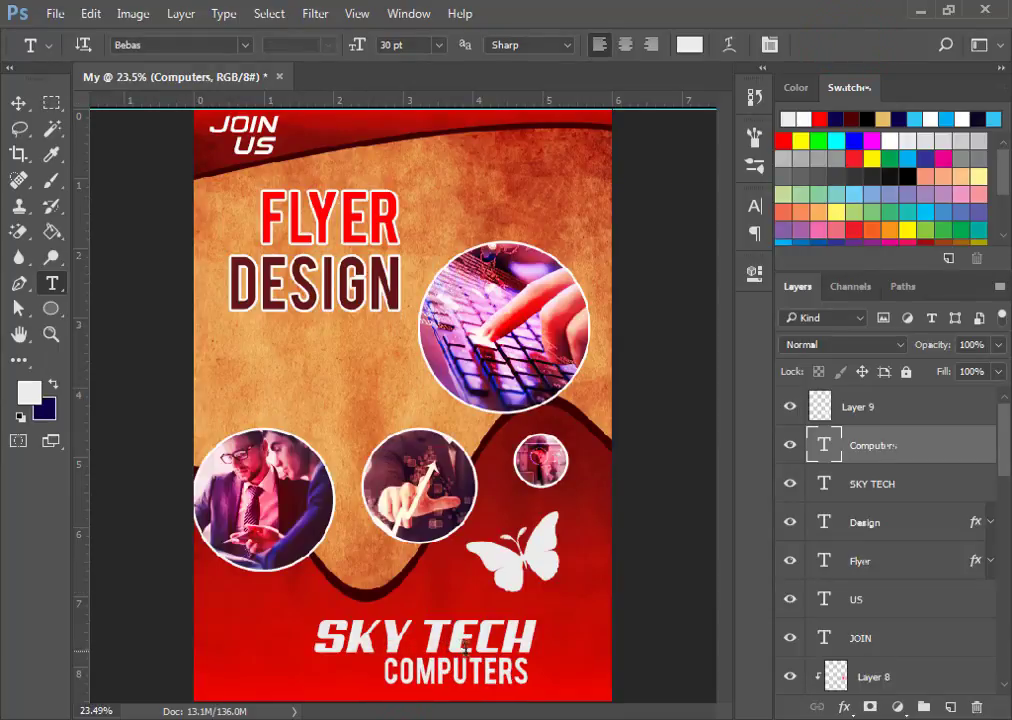
# - Move SKY TECH and COMPUTERS together toward the flyer's right side
pyautogui.click(18, 102)
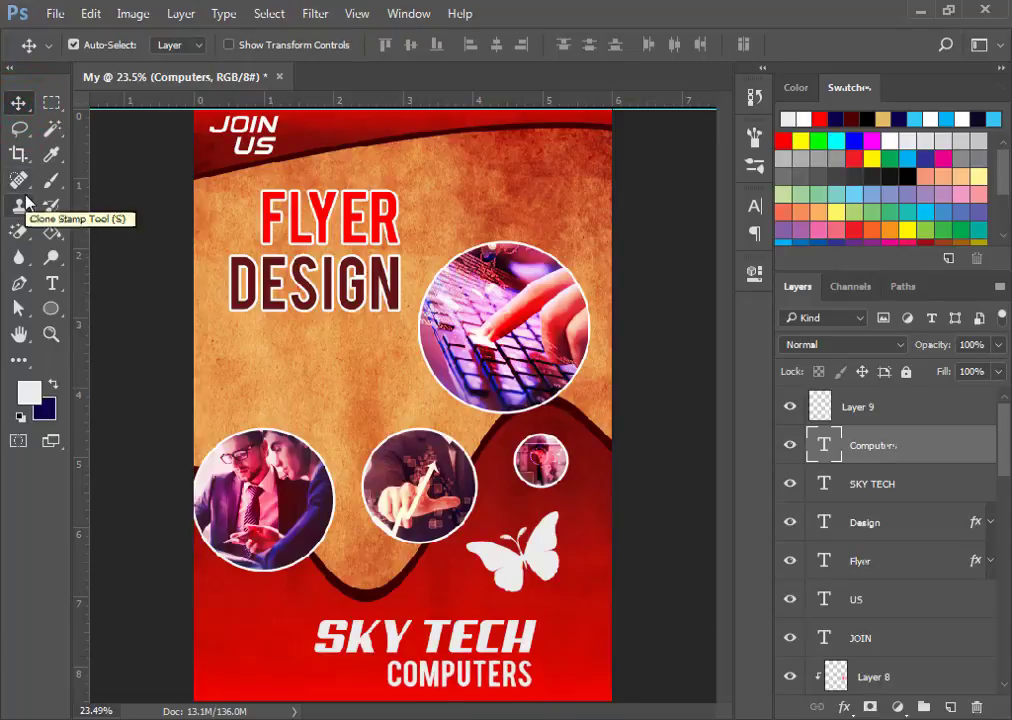
pyautogui.keyDown('ctrl'); pyautogui.click(893, 484); pyautogui.keyUp('ctrl')
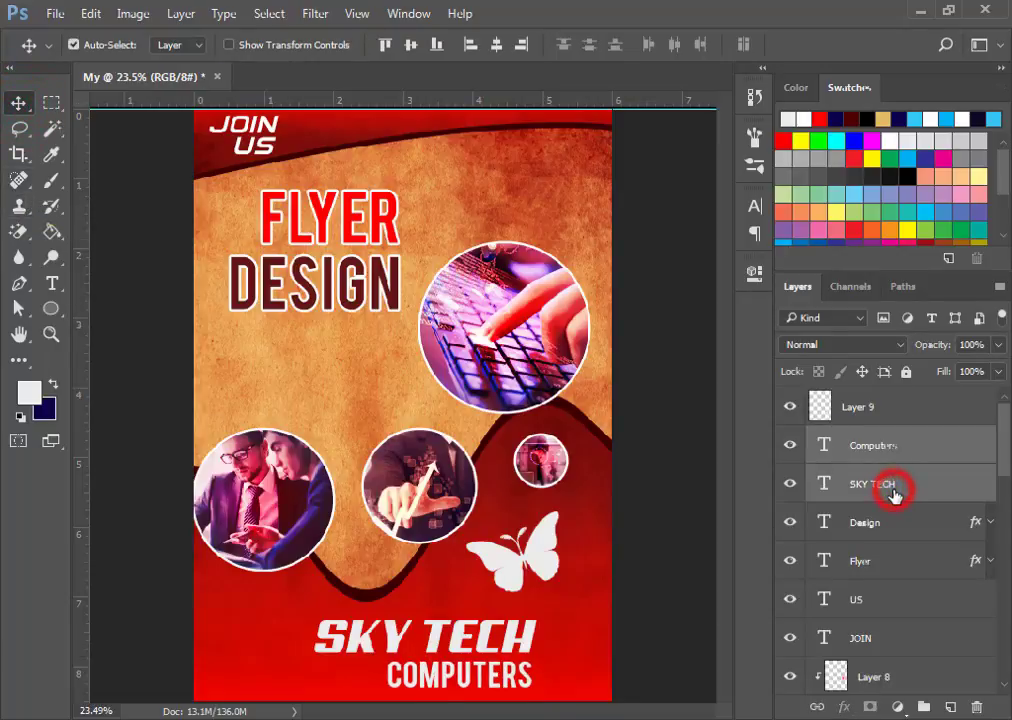
pyautogui.moveTo(521, 647)
pyautogui.mouseDown()
pyautogui.moveTo(566, 643)
pyautogui.moveTo(588, 566)
pyautogui.mouseUp()
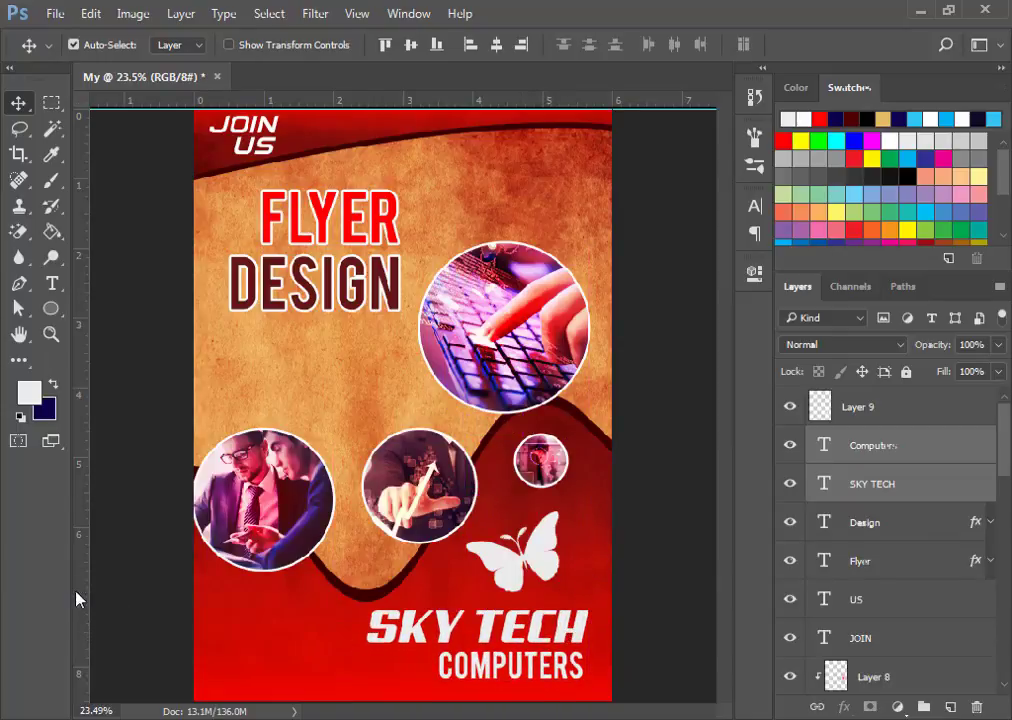
# - Add a white 'BEST IN TOWN' tagline in Kaufmann BT at lower left, beside SKY TECH
pyautogui.click(52, 284)
pyautogui.click(215, 630)
pyautogui.write('BESTINTOW')
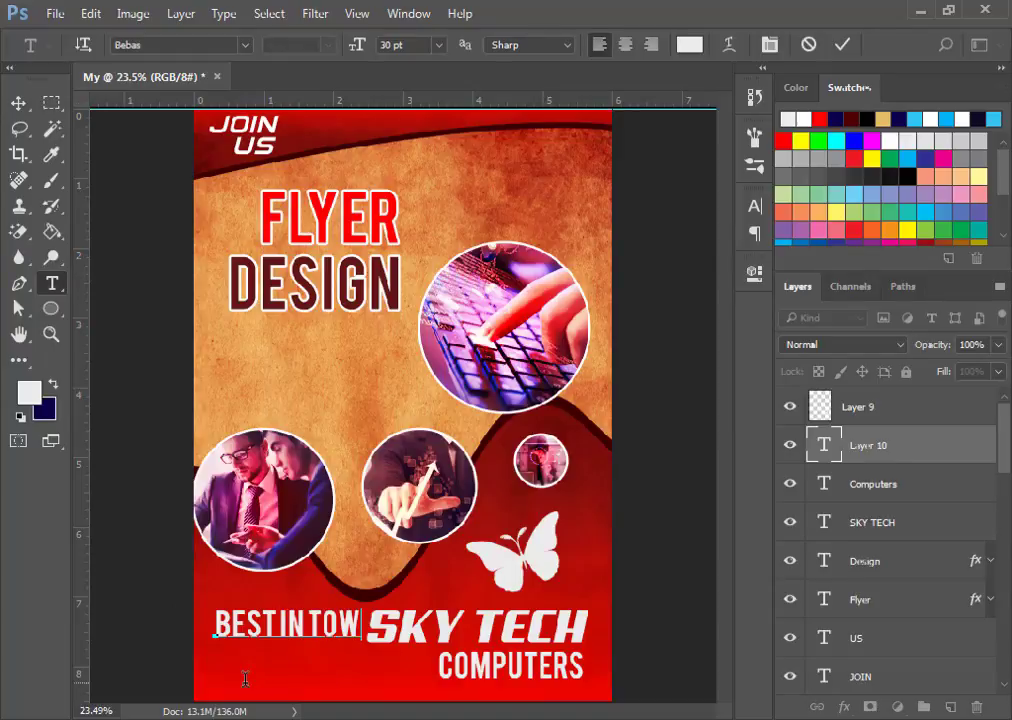
pyautogui.write('N')
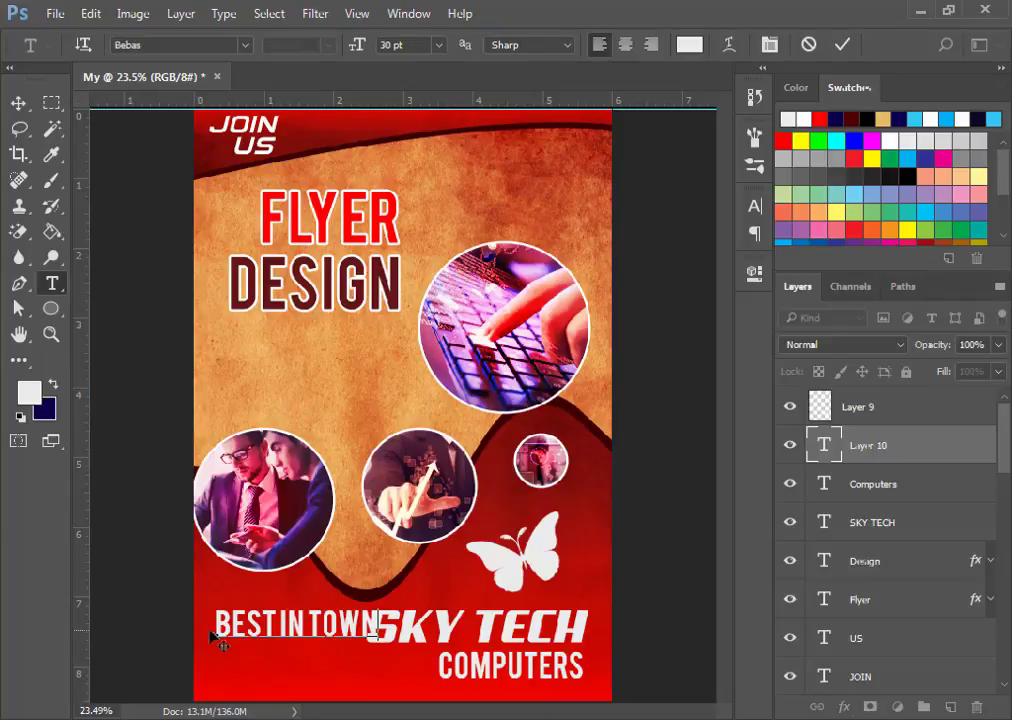
pyautogui.hotkey('ctrl', 'a')
pyautogui.click(243, 44)
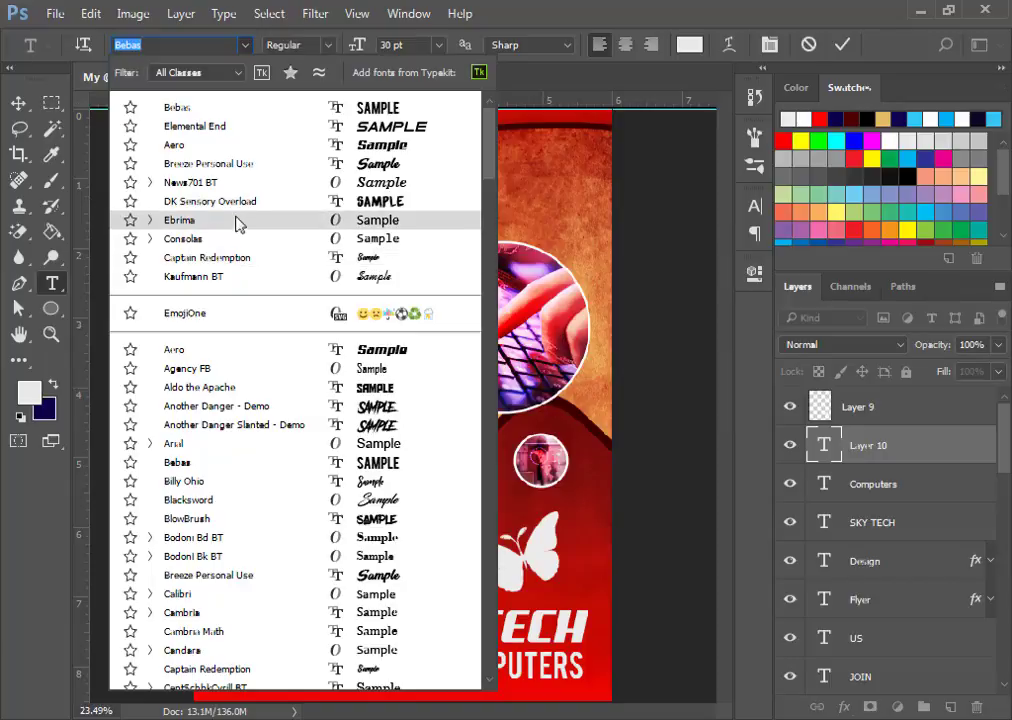
pyautogui.click(226, 277)
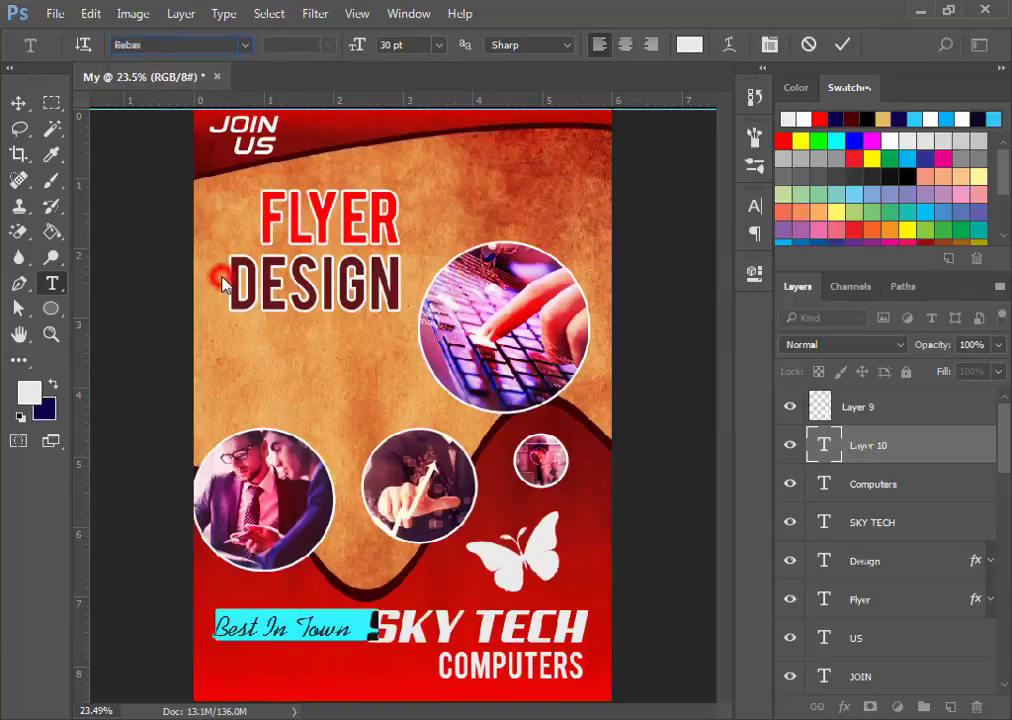
pyautogui.click(840, 46)
pyautogui.moveTo(276, 630); pyautogui.dragTo(265, 614)
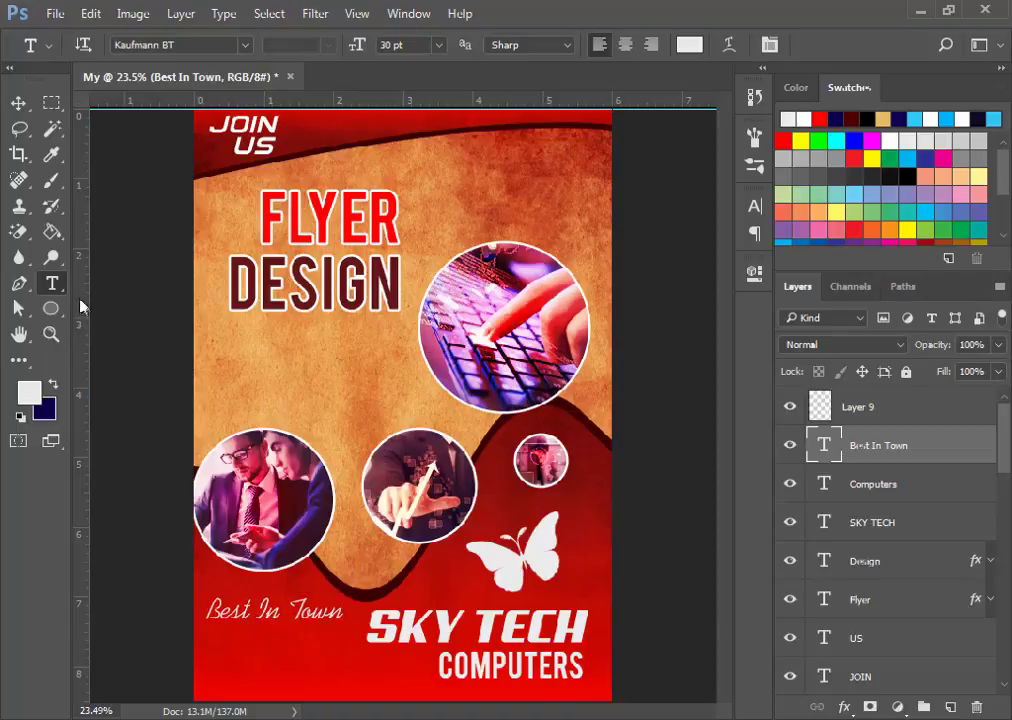
# - Draw a thin white rectangle line under Best In Town and position it
pyautogui.click(51, 308)
pyautogui.click(140, 305)
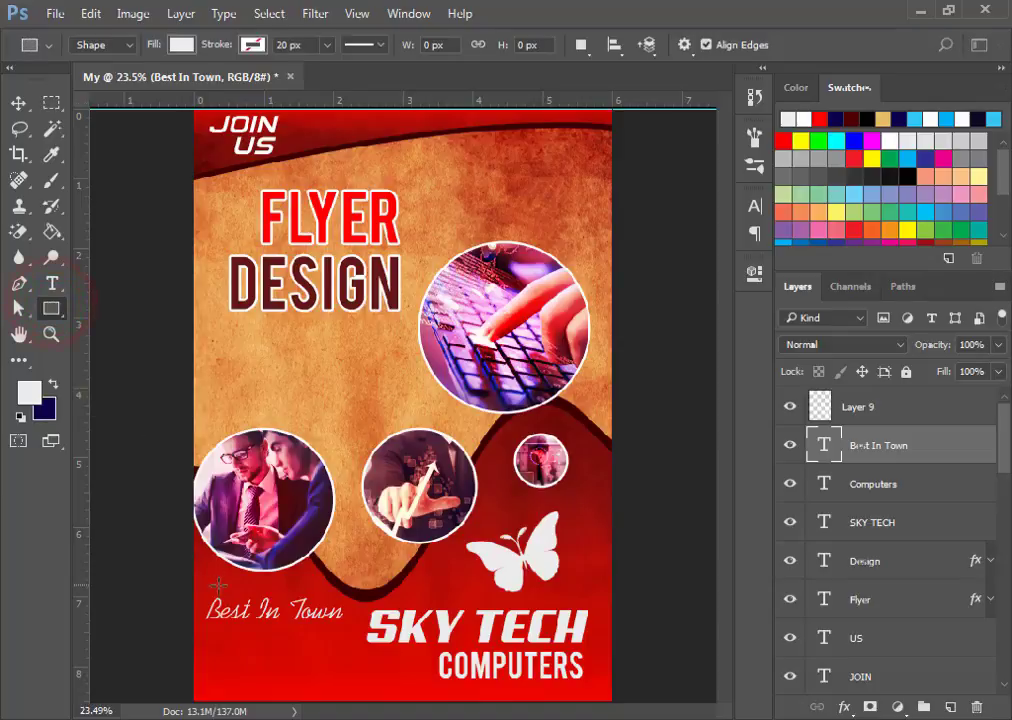
pyautogui.moveTo(210, 633); pyautogui.dragTo(343, 635)
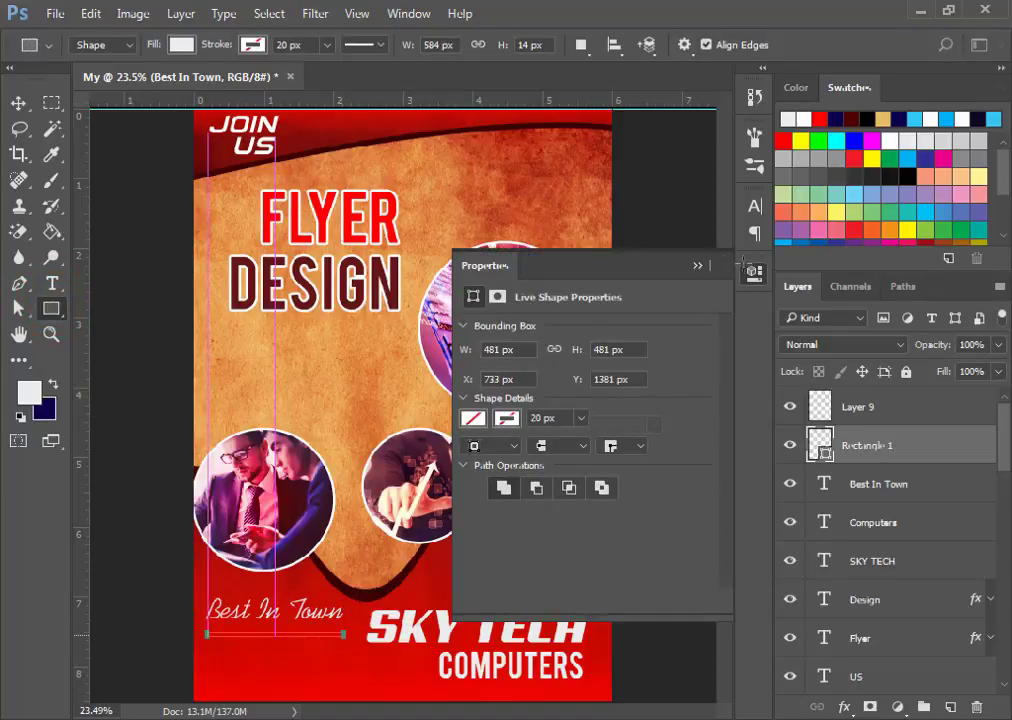
pyautogui.click(697, 266)
pyautogui.click(24, 101)
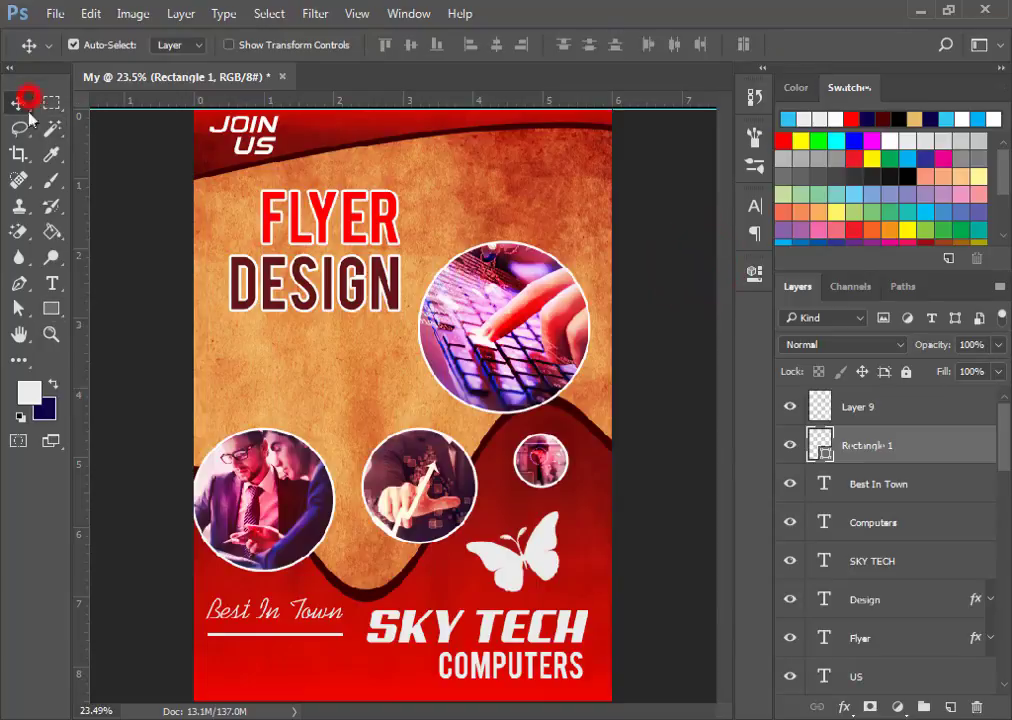
pyautogui.moveTo(271, 636); pyautogui.dragTo(280, 633)
pyautogui.moveTo(283, 645); pyautogui.dragTo(277, 654)
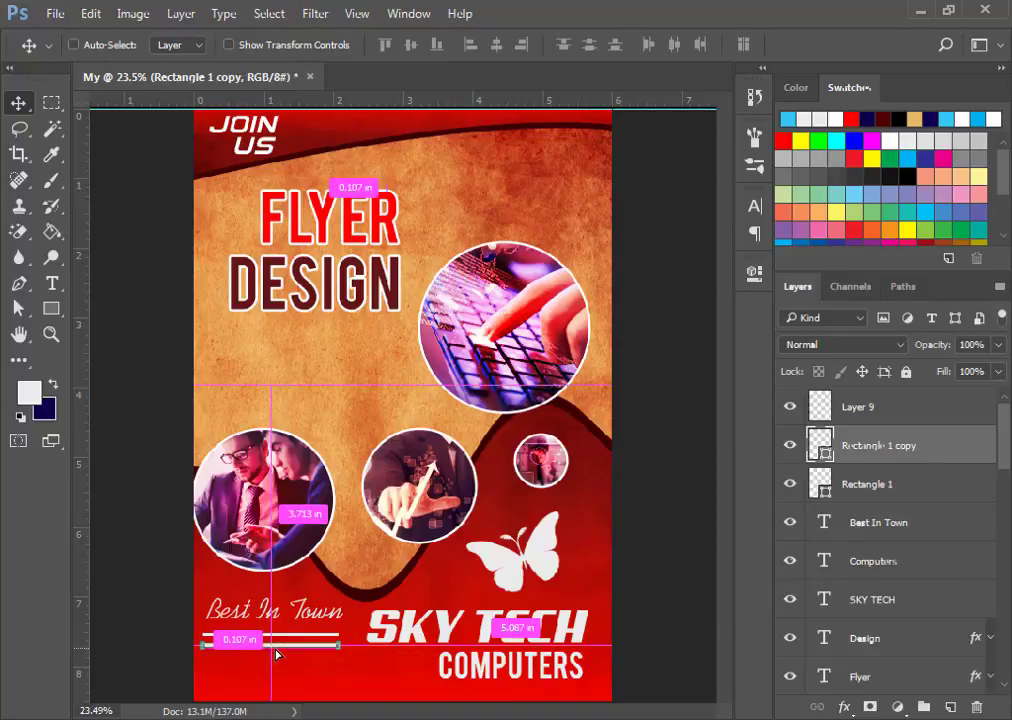
# - Duplicate the line just below the original and shorten the copy from its left end
pyautogui.moveTo(277, 654); pyautogui.dragTo(276, 655)
pyautogui.hotkey('ctrl', 't')
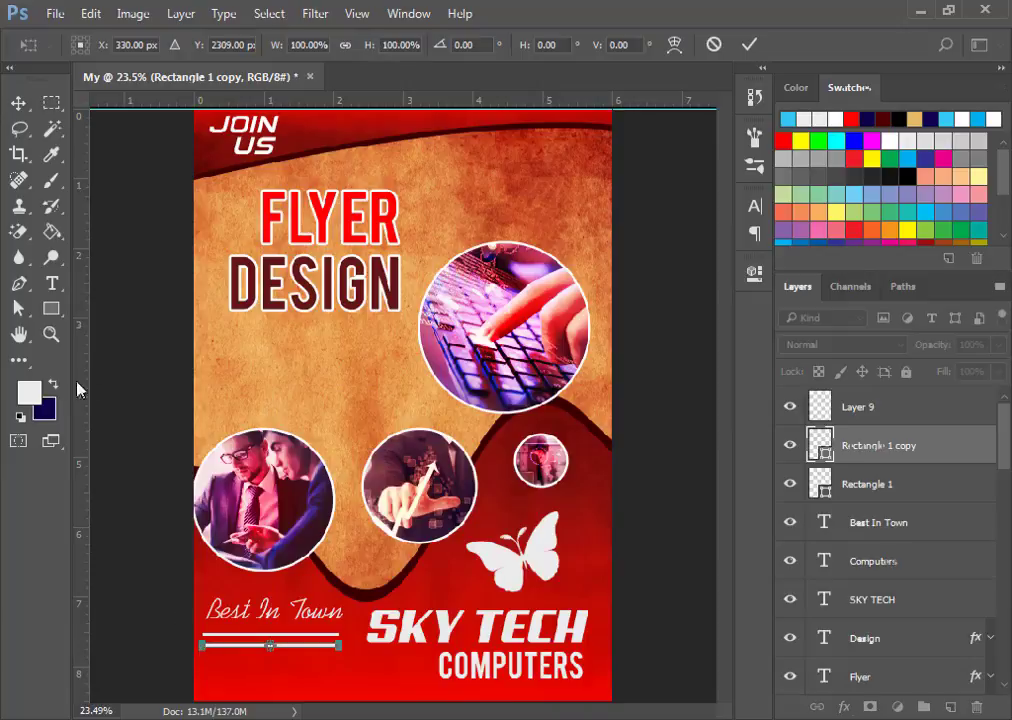
pyautogui.click(51, 334)
pyautogui.moveTo(181, 636); pyautogui.dragTo(230, 663)
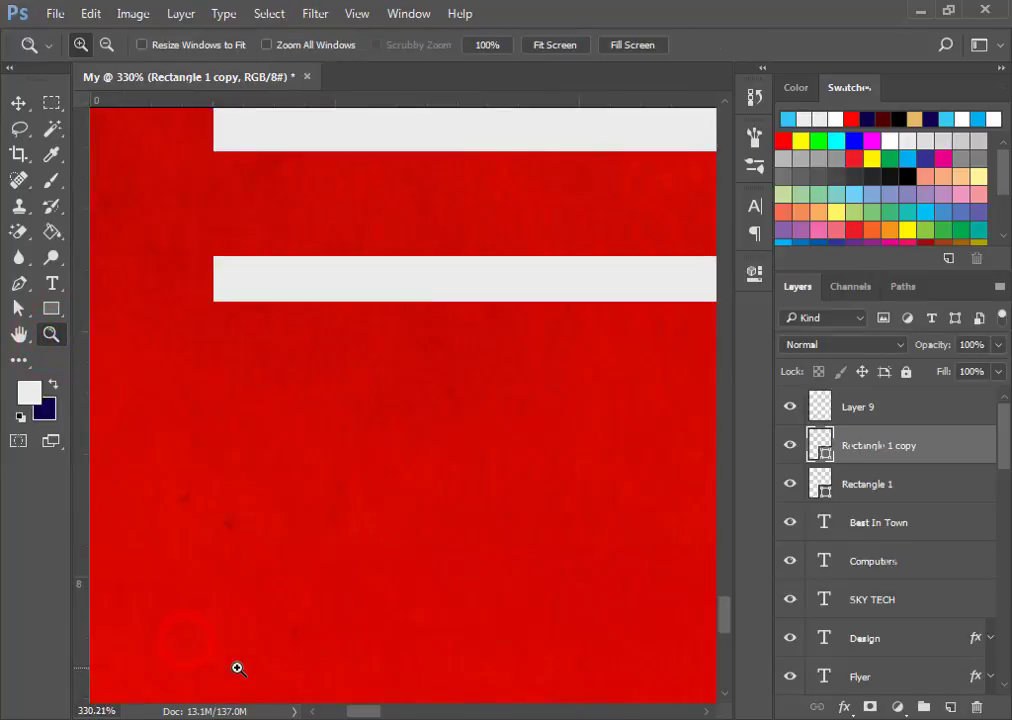
pyautogui.hotkey('ctrl', 't')
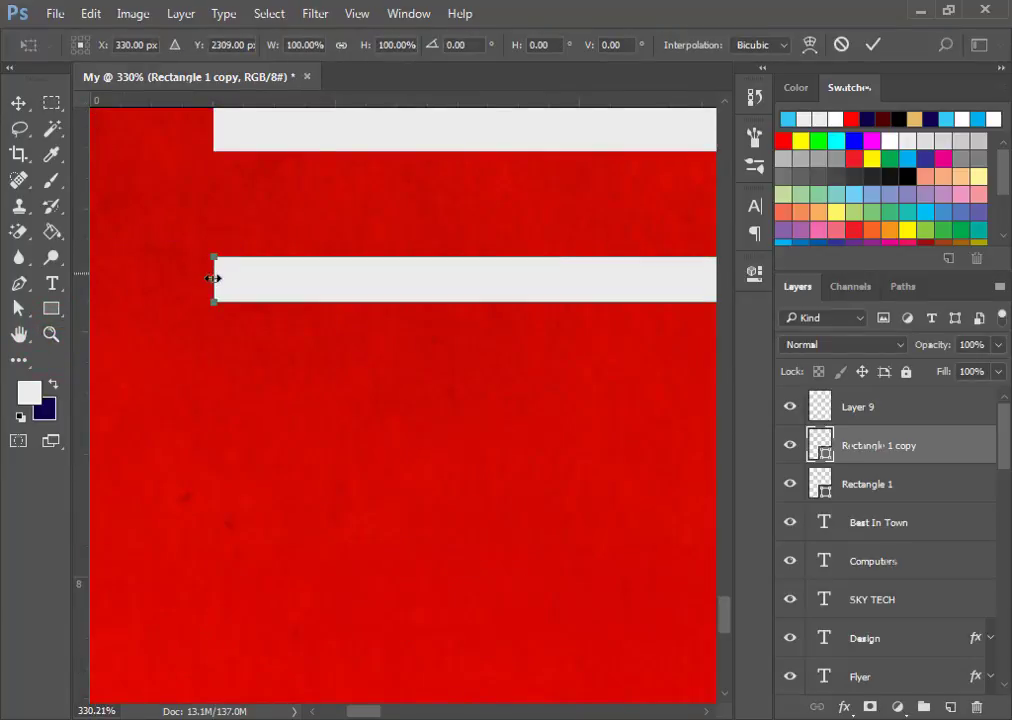
pyautogui.moveTo(224, 278); pyautogui.dragTo(409, 289)
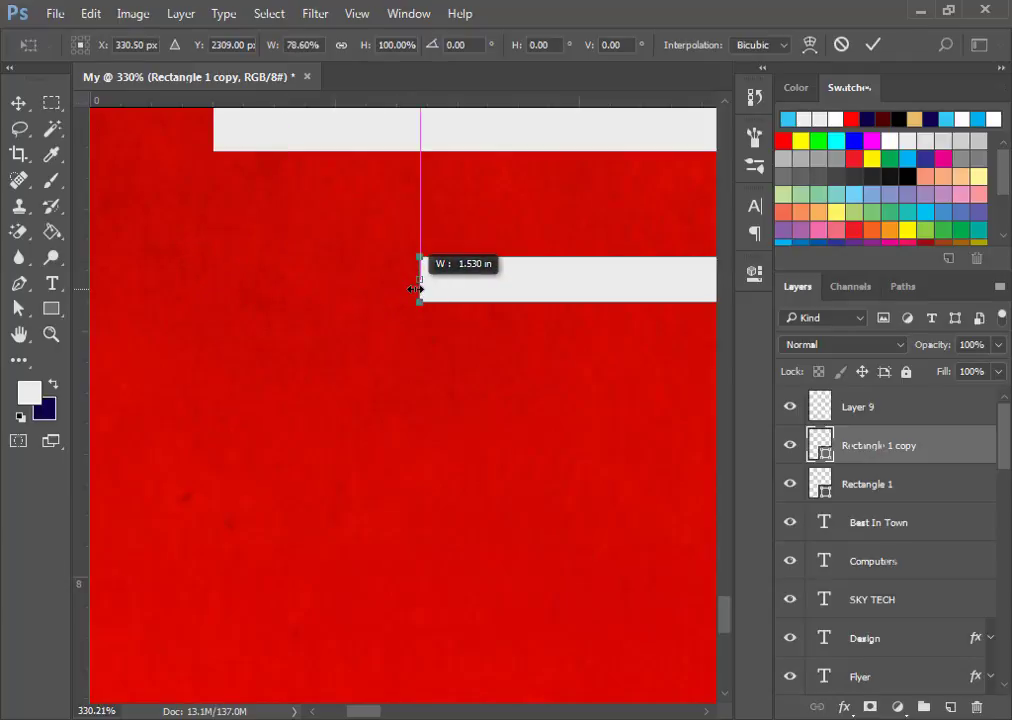
pyautogui.press('Return')
pyautogui.hotkey('ctrl', '0')
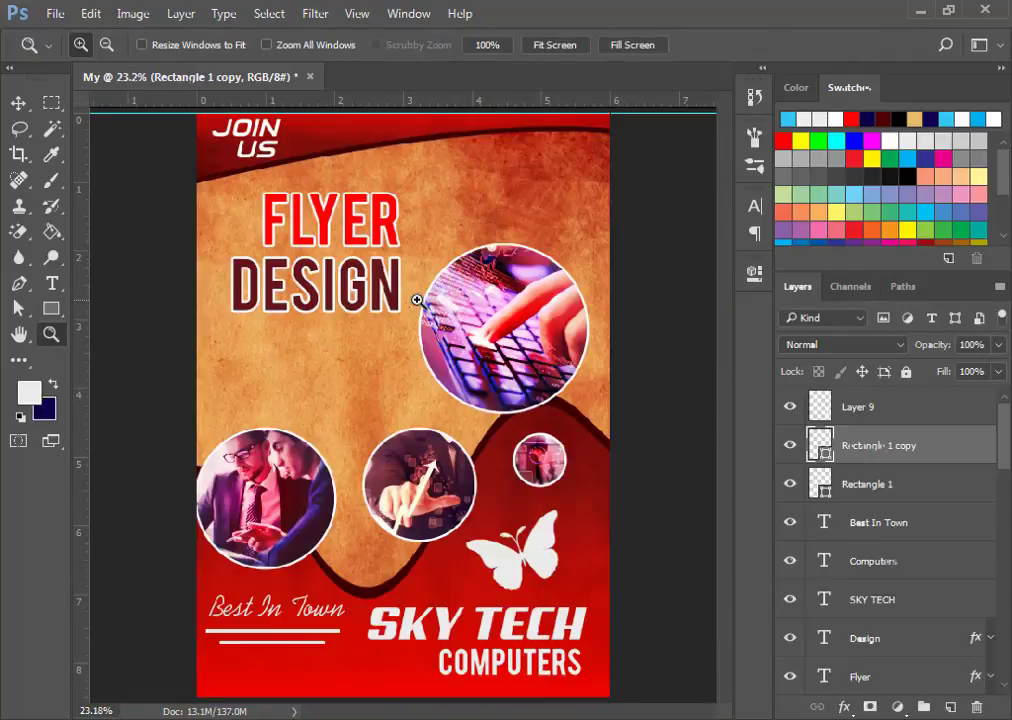
pyautogui.click(223, 635)
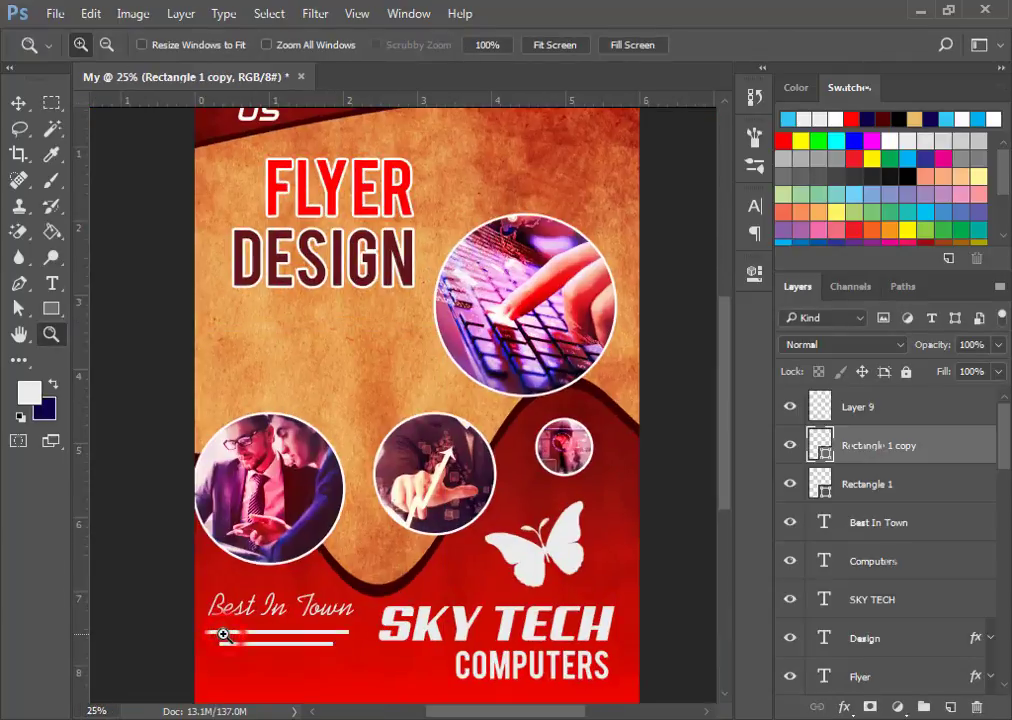
pyautogui.click(18, 102)
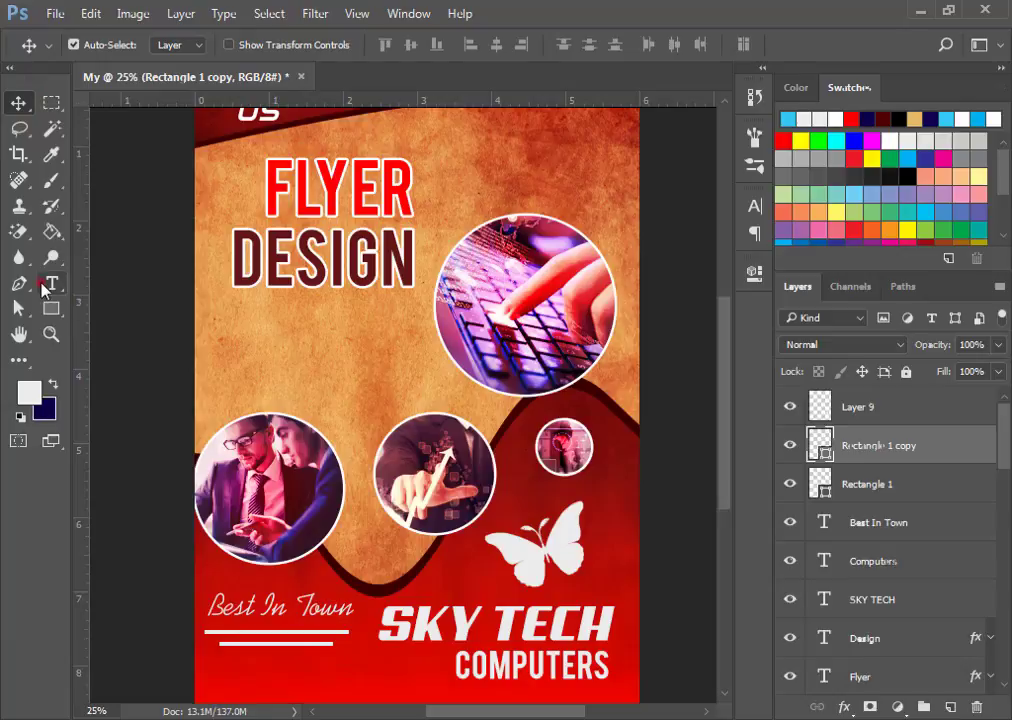
# - Add a CALL US label below the white lines in Bebas at 18 pt
pyautogui.click(50, 284)
pyautogui.click(246, 672)
pyautogui.write('Call')
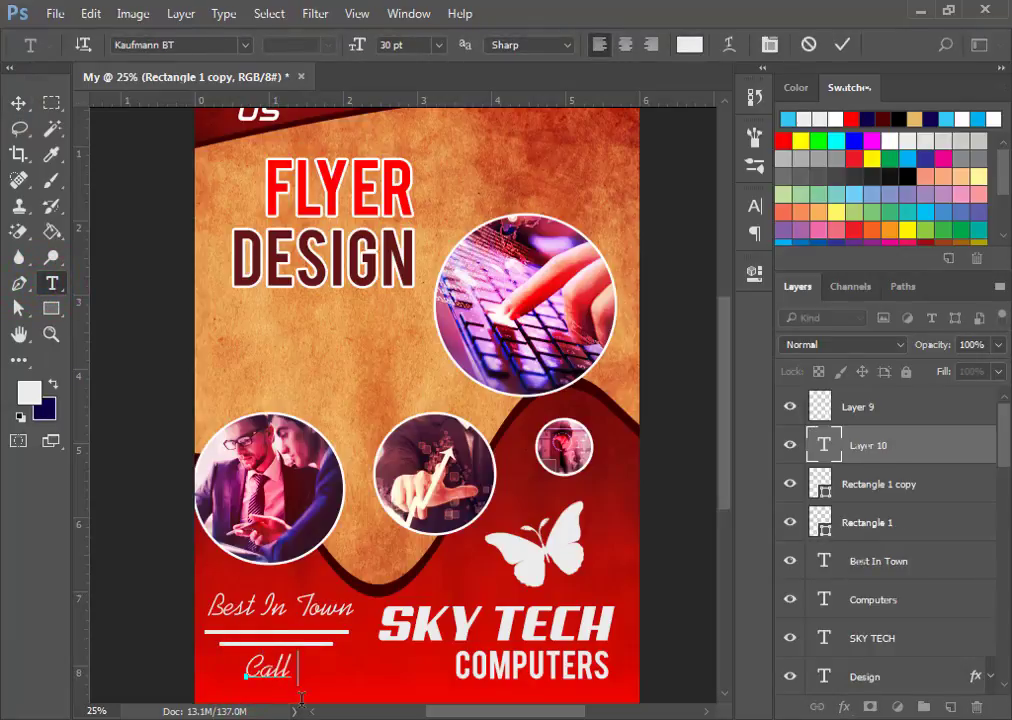
pyautogui.write('Us')
pyautogui.hotkey('ctrl', 'a')
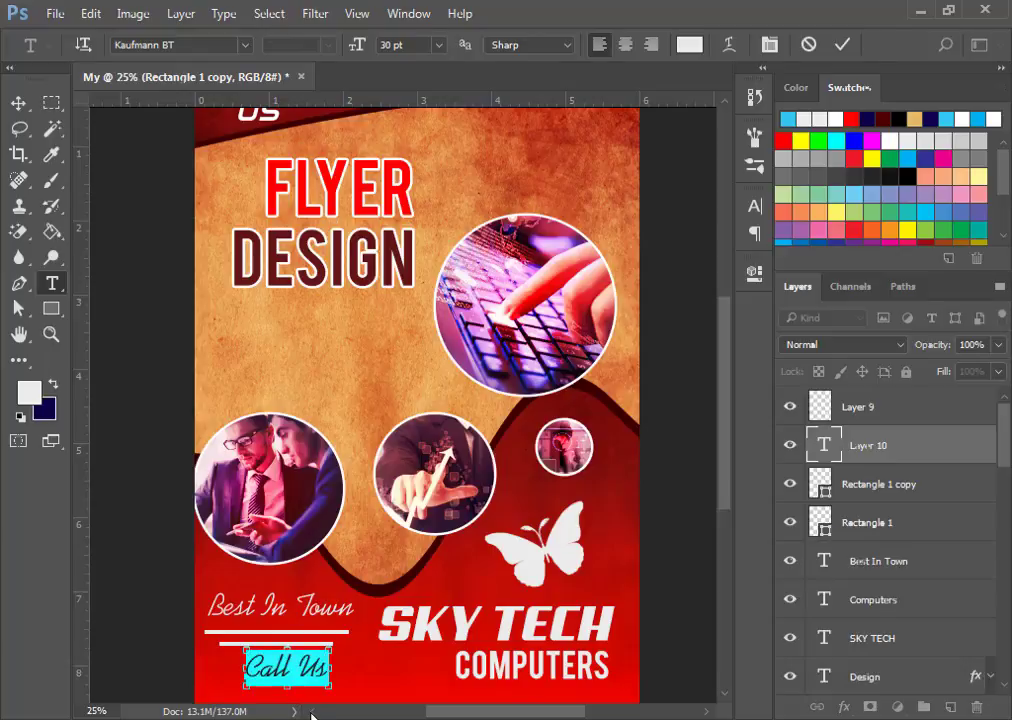
pyautogui.click(244, 44)
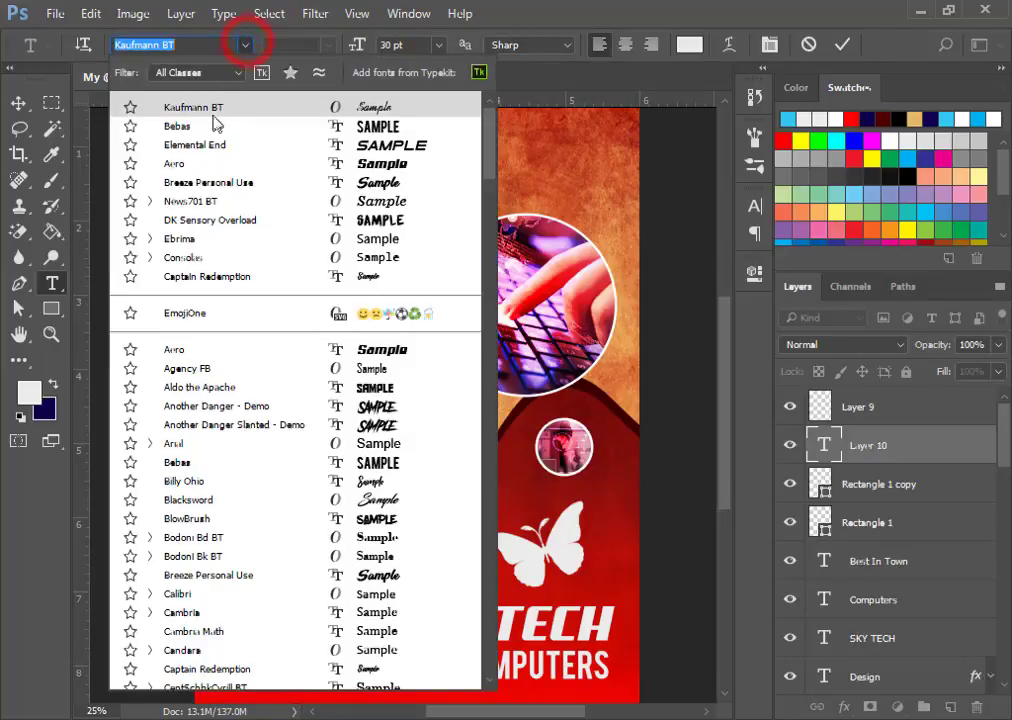
pyautogui.click(207, 61)
pyautogui.click(842, 44)
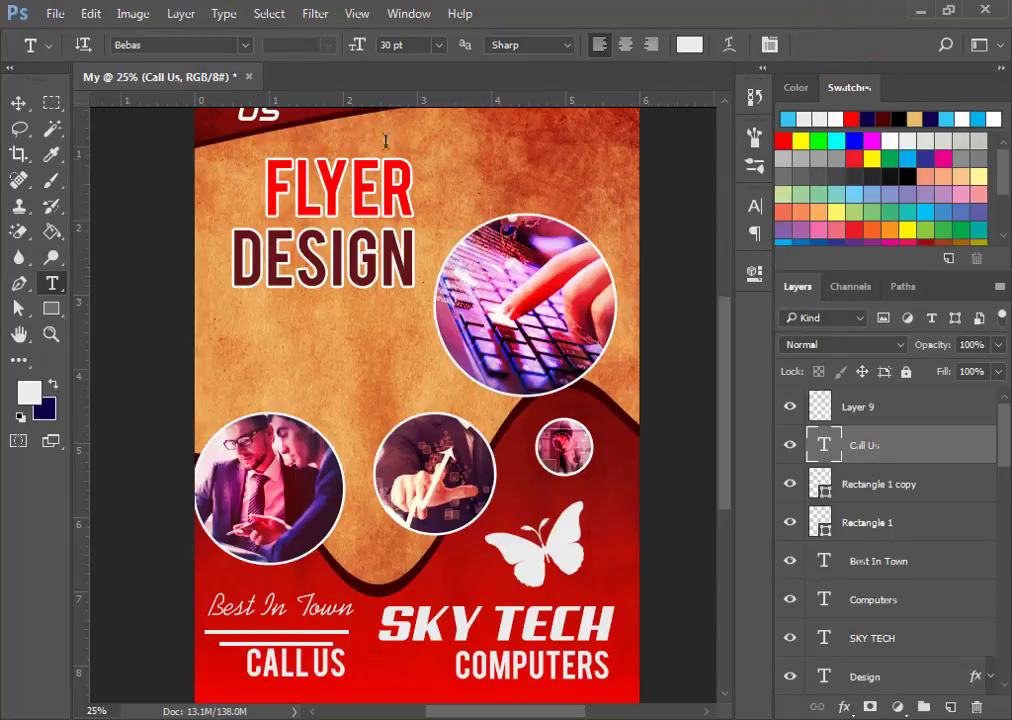
pyautogui.click(438, 44)
pyautogui.click(408, 292)
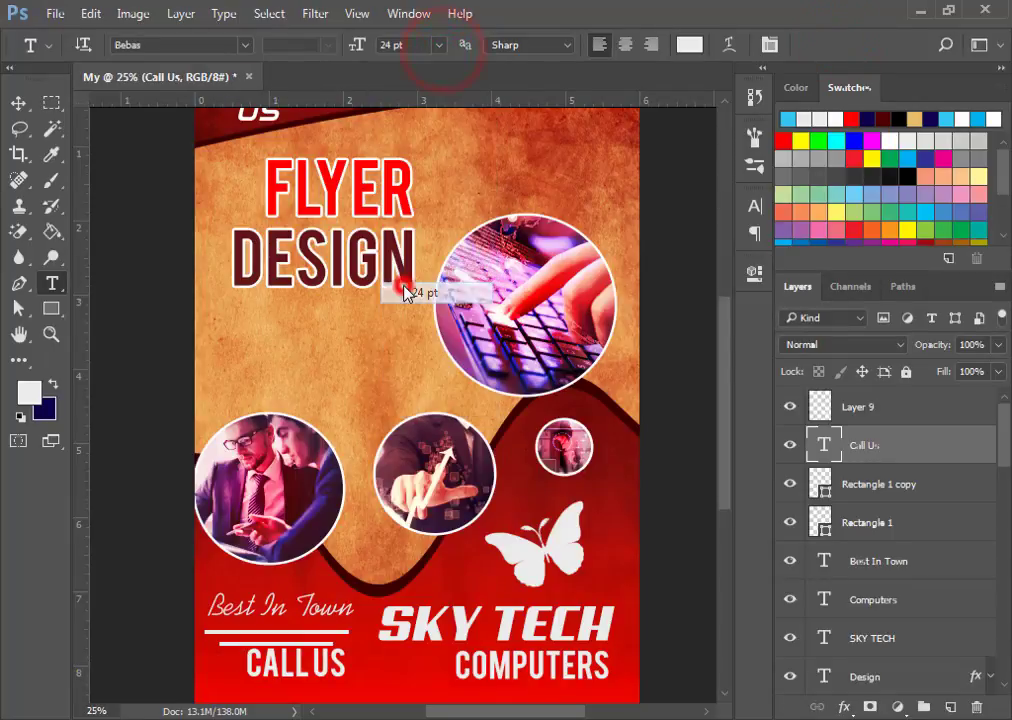
pyautogui.click(438, 44)
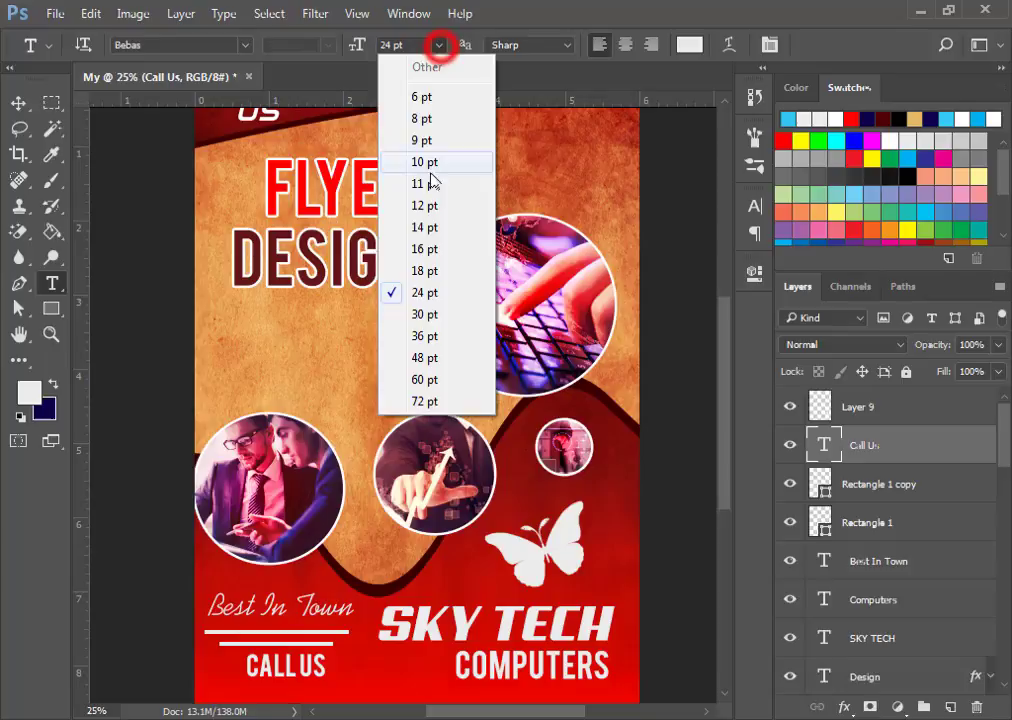
pyautogui.click(428, 265)
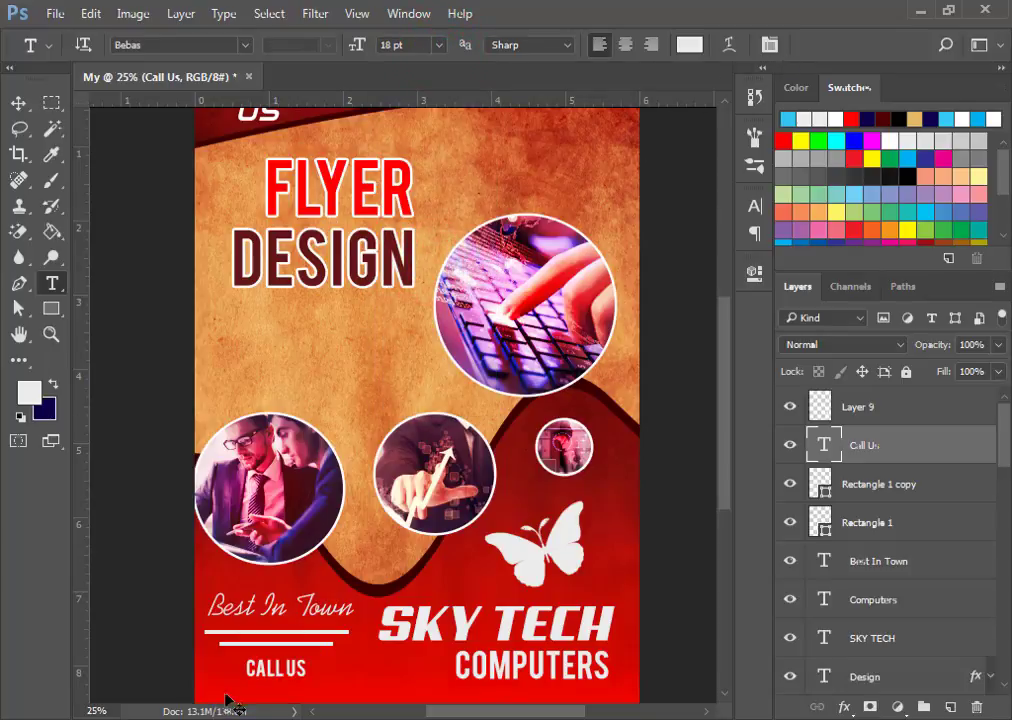
pyautogui.moveTo(258, 678); pyautogui.dragTo(245, 674)
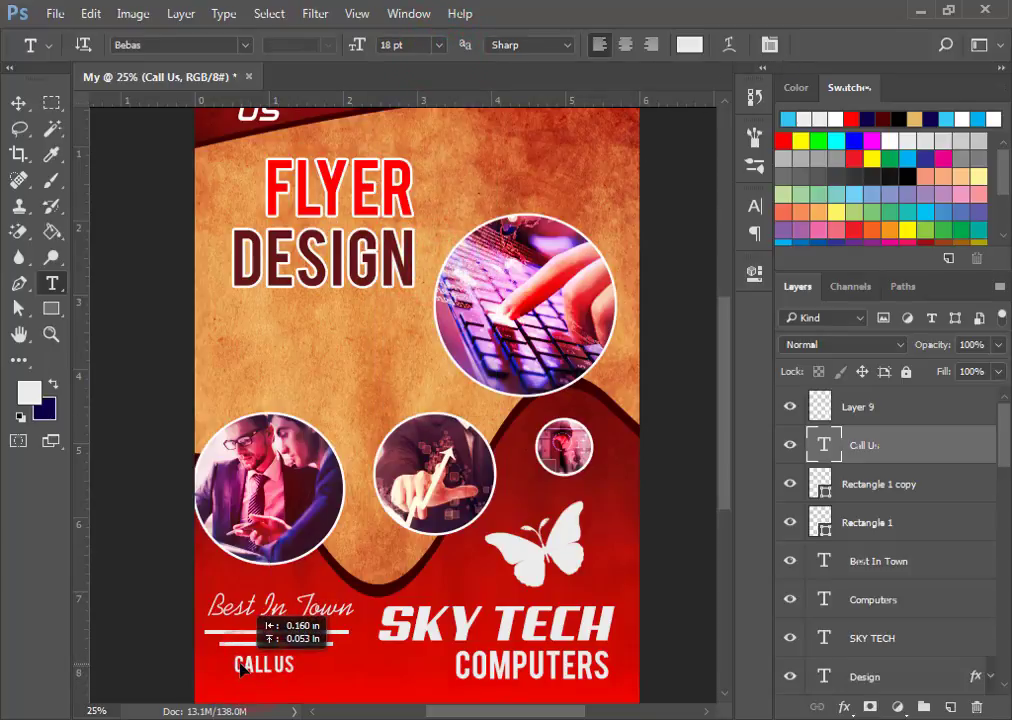
# - Type the contact phone number on a new text line beneath CALL US
pyautogui.click(232, 688)
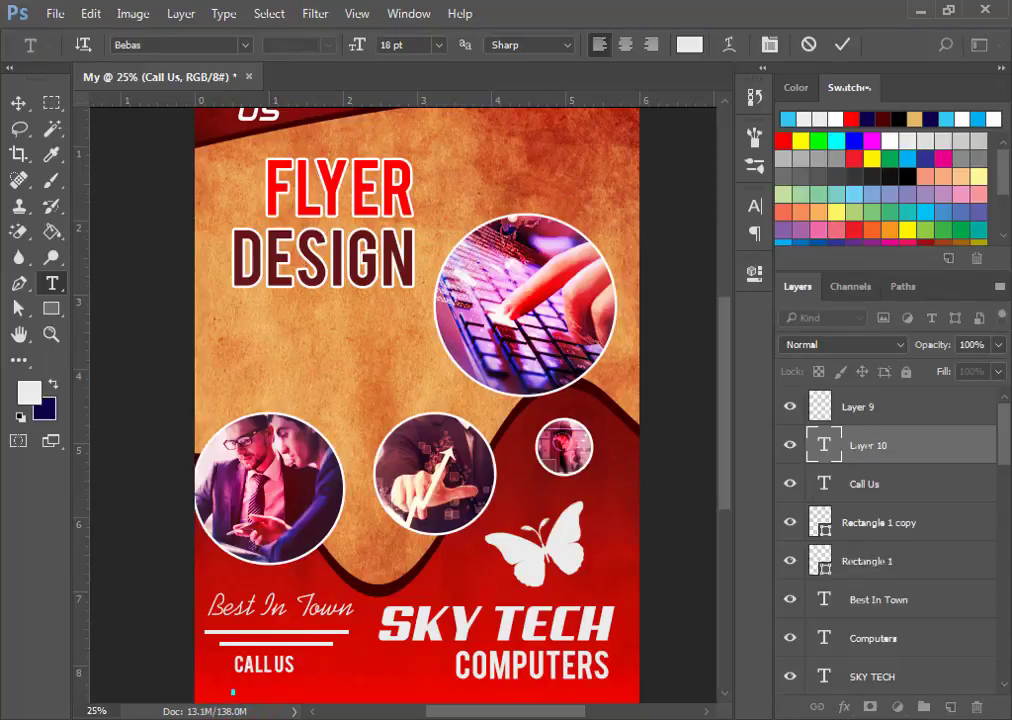
pyautogui.write('01234567800')
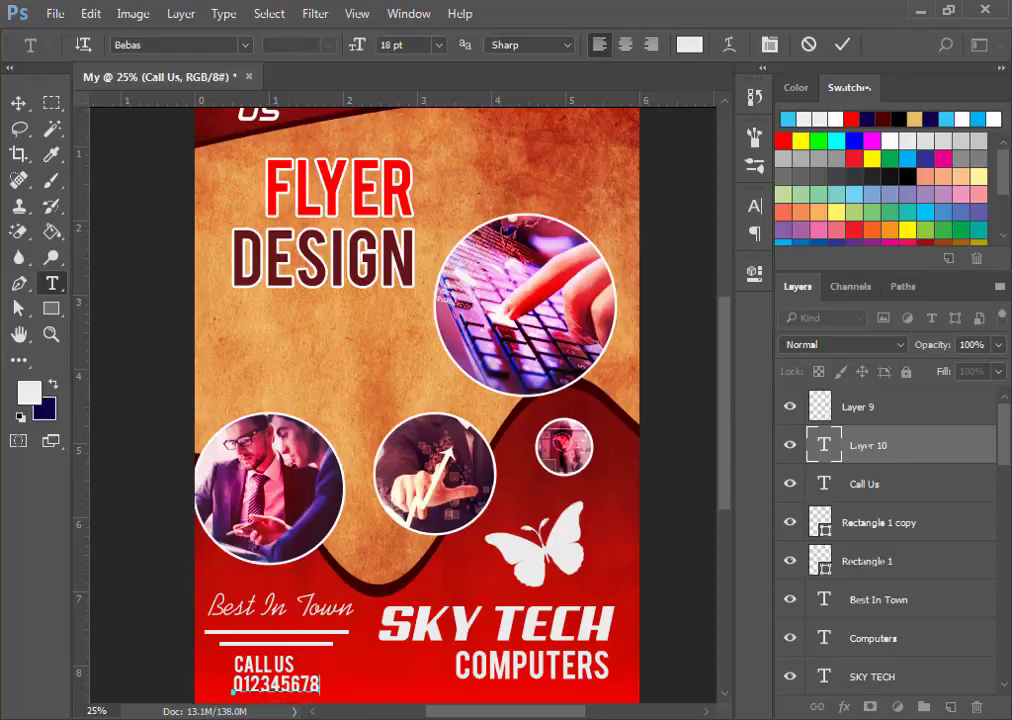
pyautogui.click(840, 45)
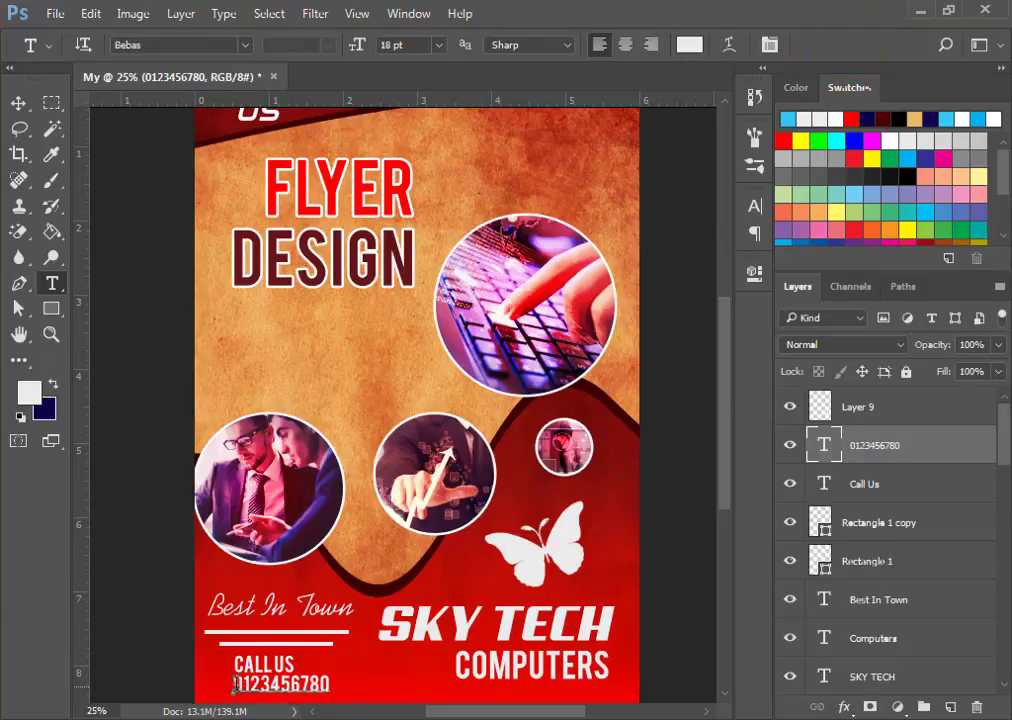
pyautogui.moveTo(235, 684); pyautogui.dragTo(329, 684)
pyautogui.click(438, 45)
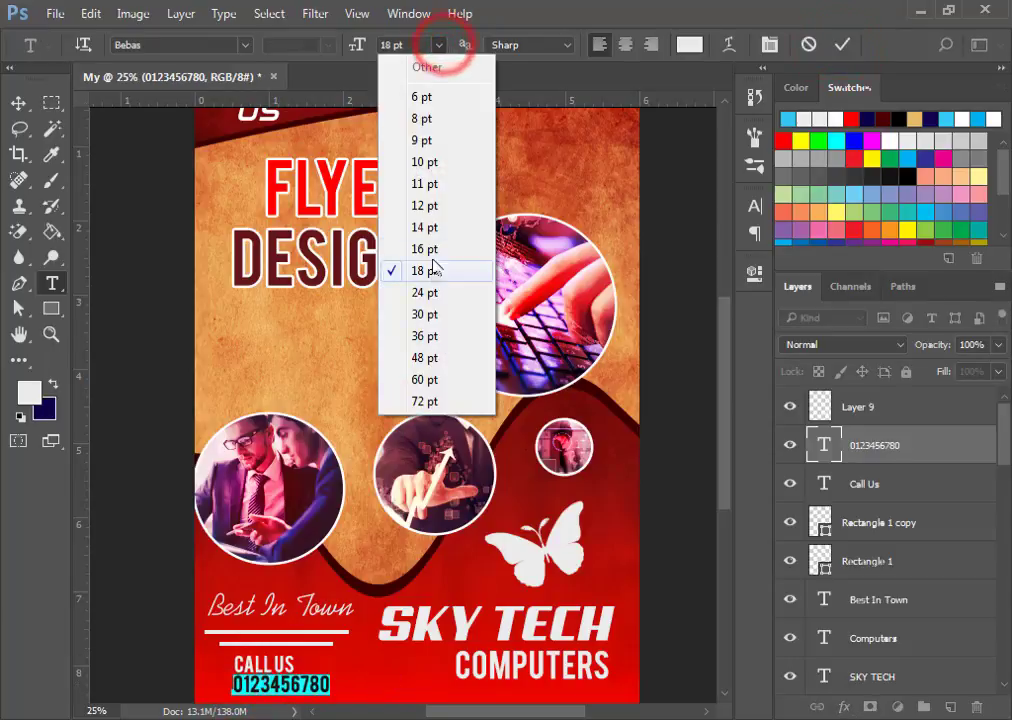
# - Set the phone number to 14 pt, stretch it wider and lower it under CALL US
pyautogui.click(424, 227)
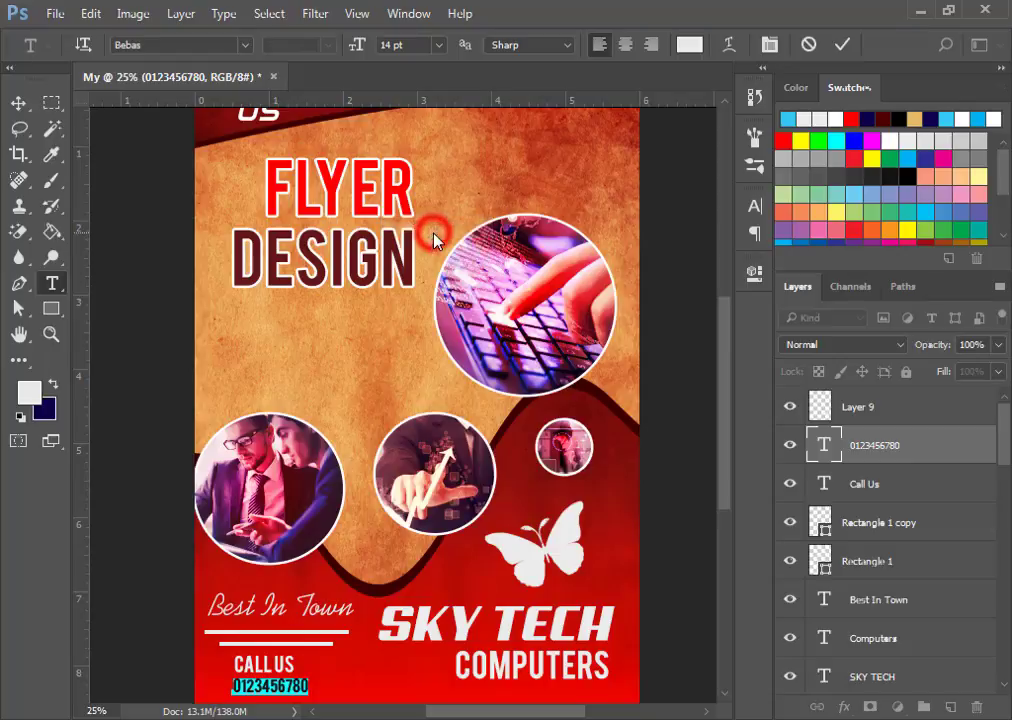
pyautogui.click(840, 44)
pyautogui.hotkey('ctrl', 't')
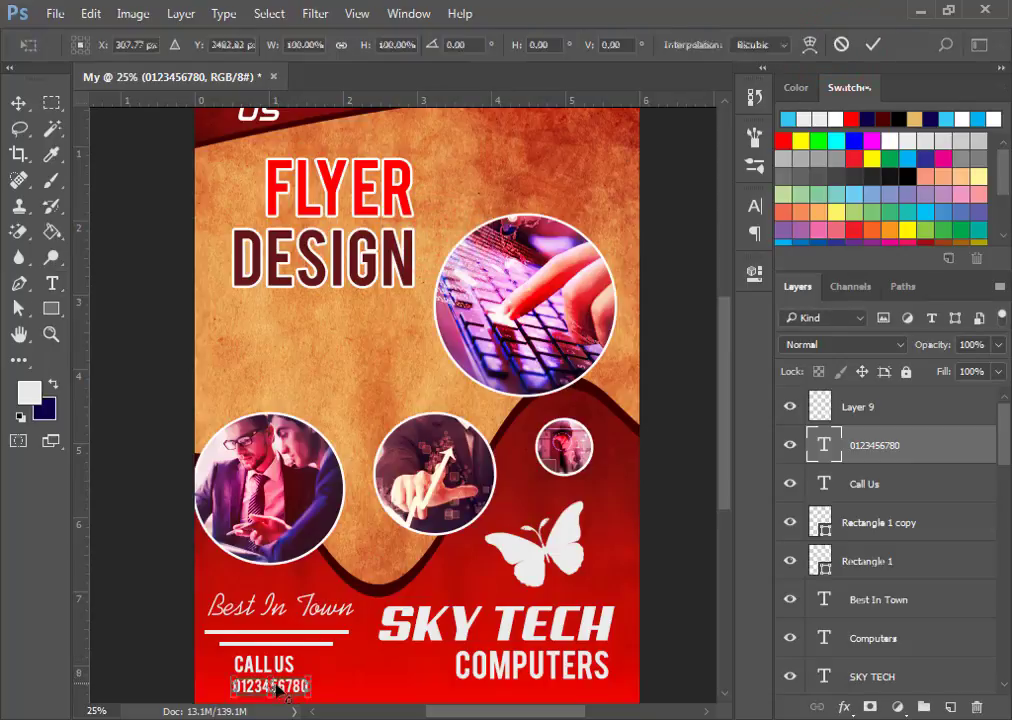
pyautogui.moveTo(325, 688)
pyautogui.mouseDown()
pyautogui.moveTo(290, 690)
pyautogui.moveTo(288, 678)
pyautogui.mouseUp()
pyautogui.press('Return')
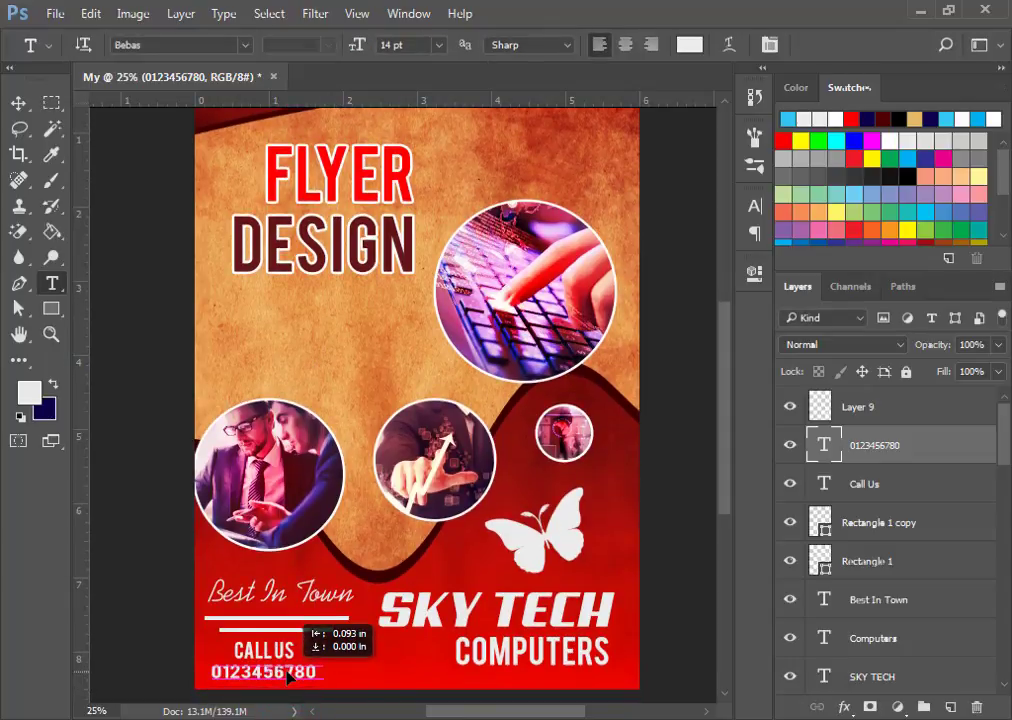
pyautogui.moveTo(288, 678); pyautogui.dragTo(289, 682)
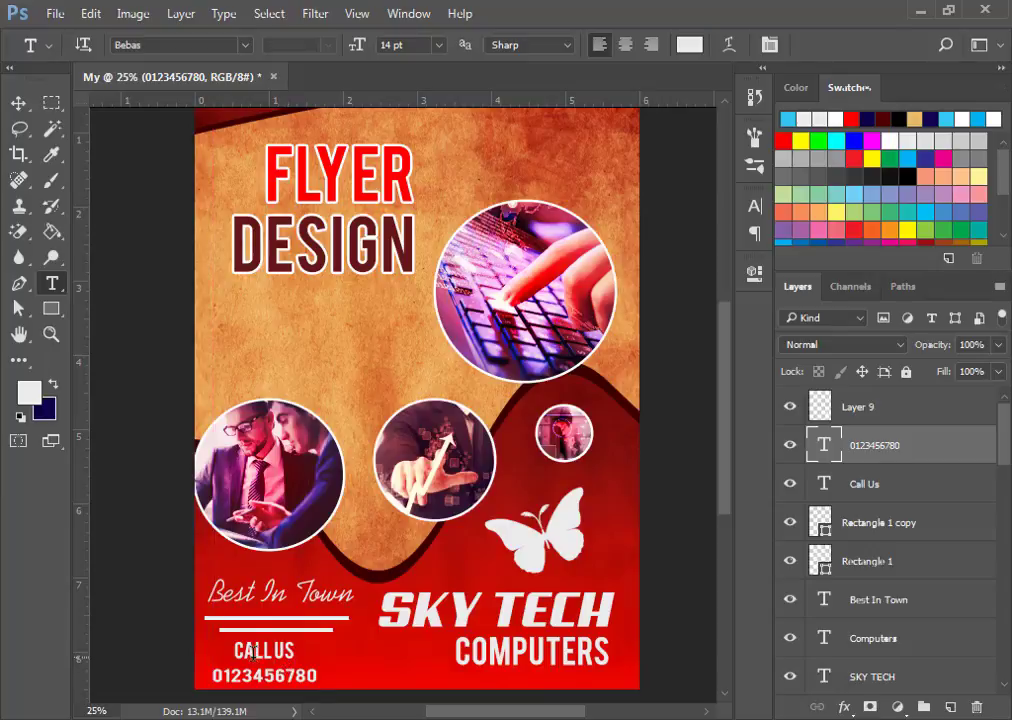
# - Change the CALL US text font to Aldo the Apache
pyautogui.moveTo(236, 651); pyautogui.dragTo(290, 651)
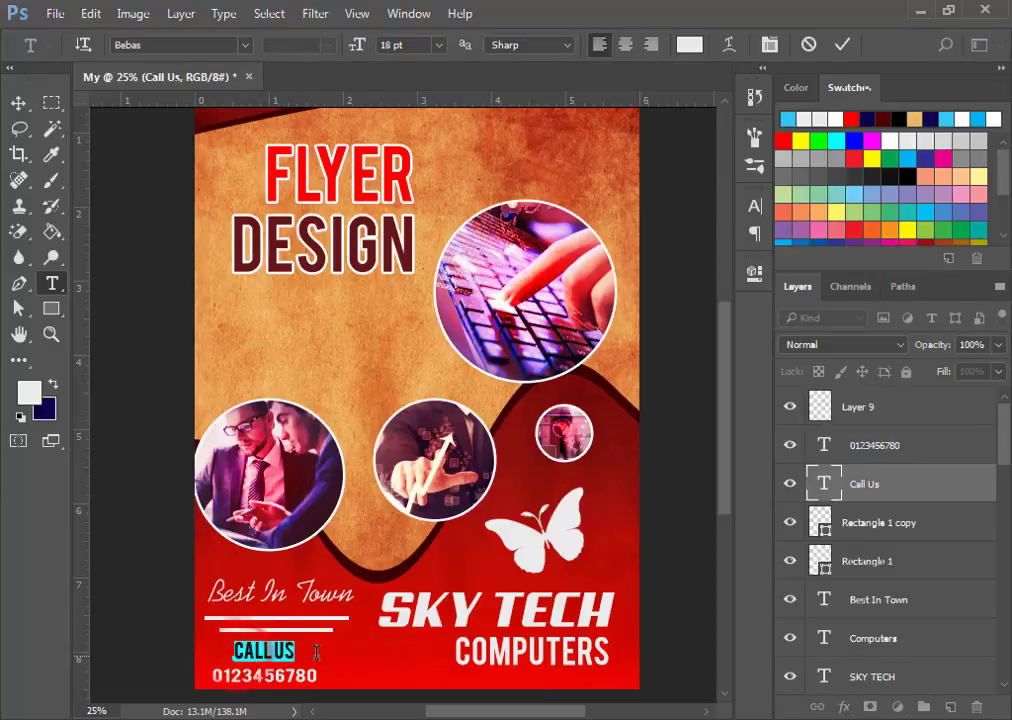
pyautogui.click(240, 44)
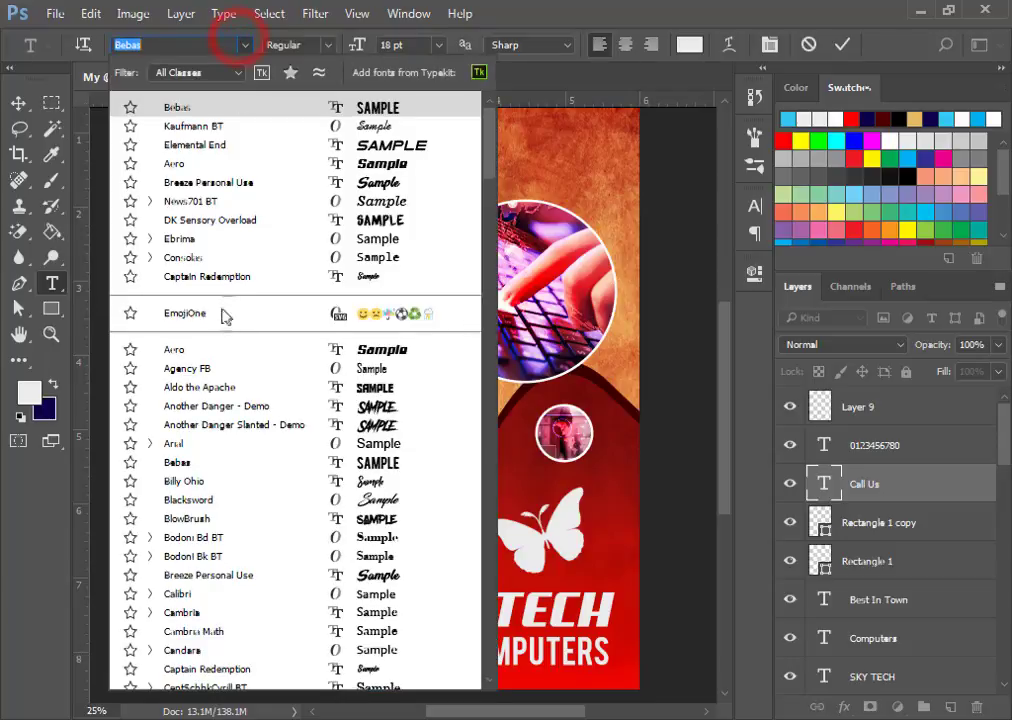
pyautogui.click(215, 388)
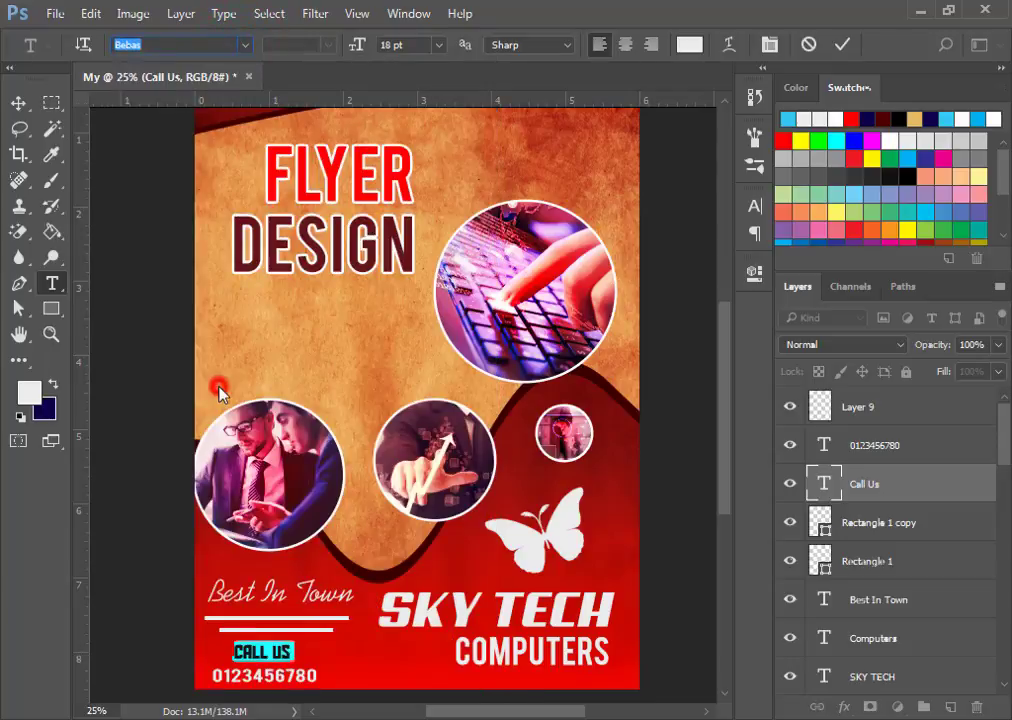
pyautogui.click(840, 46)
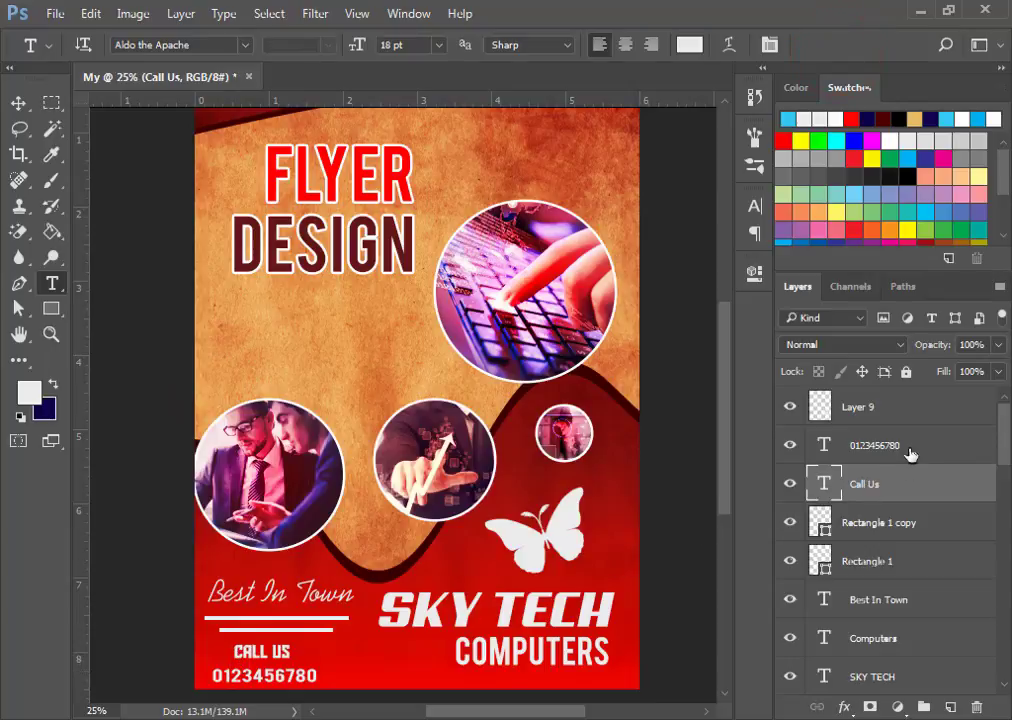
# - Nudge CALL US slightly right and down
pyautogui.click(18, 102)
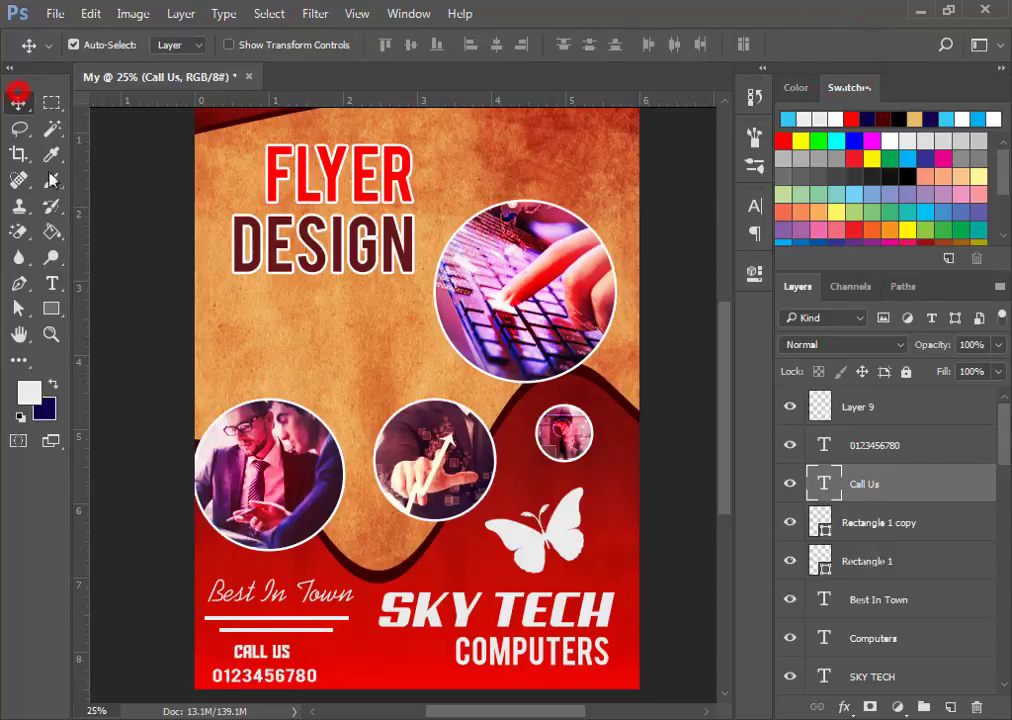
pyautogui.press('Right')
pyautogui.press('Down')
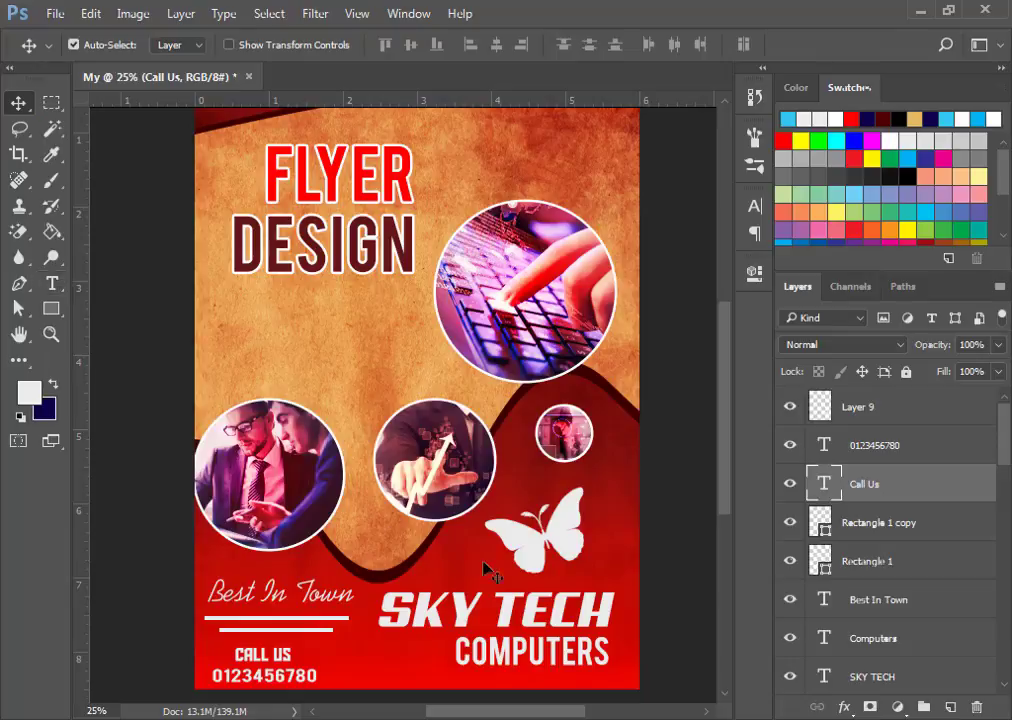
pyautogui.click(287, 640)
# - Make both white underlines beneath Best In Town thinner
pyautogui.click(285, 633)
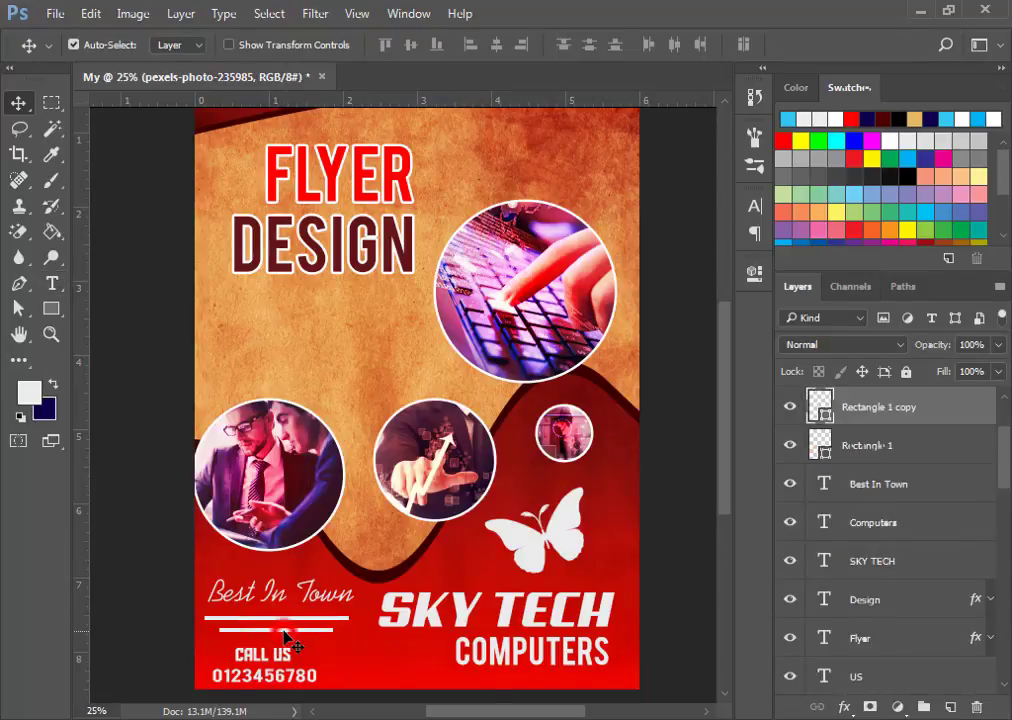
pyautogui.hotkey('ctrl', 't')
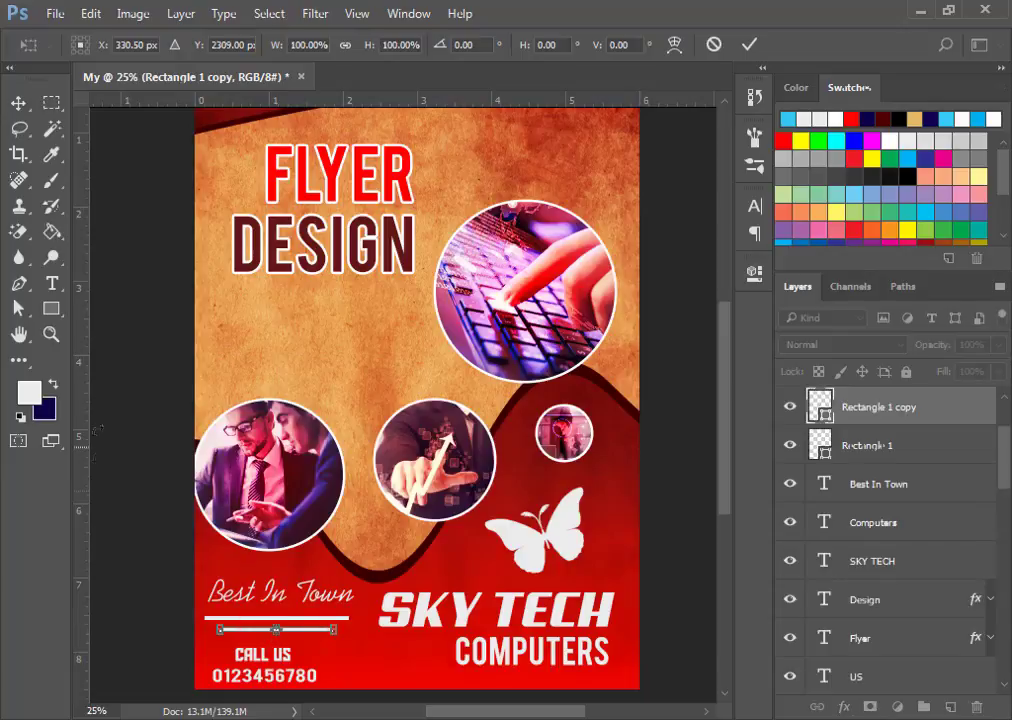
pyautogui.click(52, 334)
pyautogui.moveTo(185, 604); pyautogui.dragTo(362, 630)
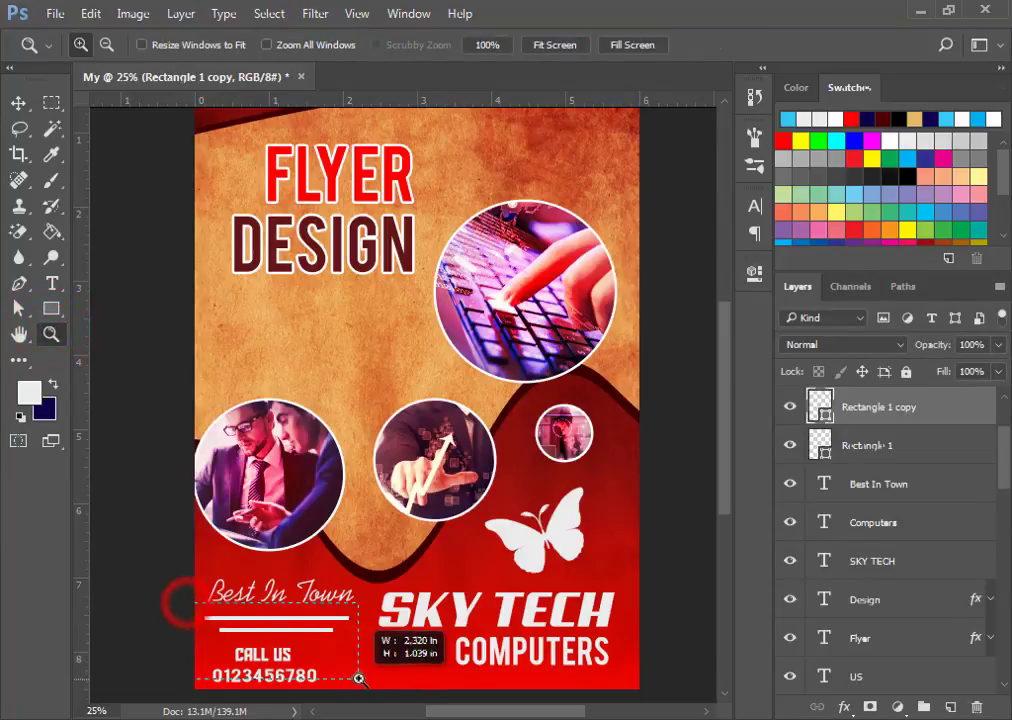
pyautogui.hotkey('ctrl', 't')
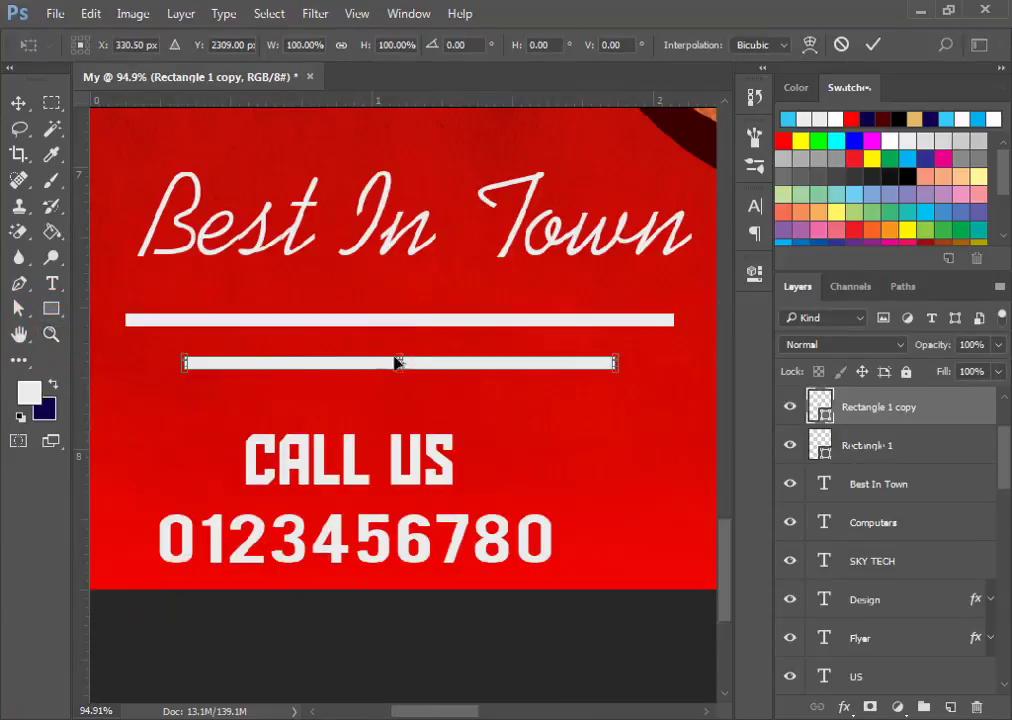
pyautogui.moveTo(400, 361); pyautogui.dragTo(400, 358)
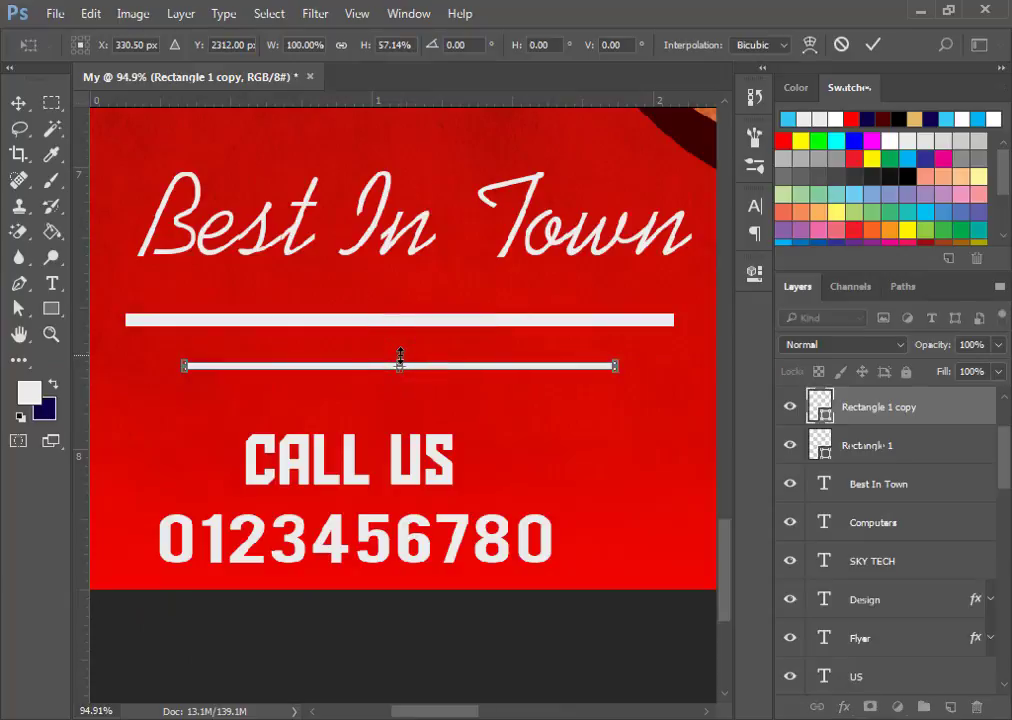
pyautogui.press('Return')
pyautogui.press('z')
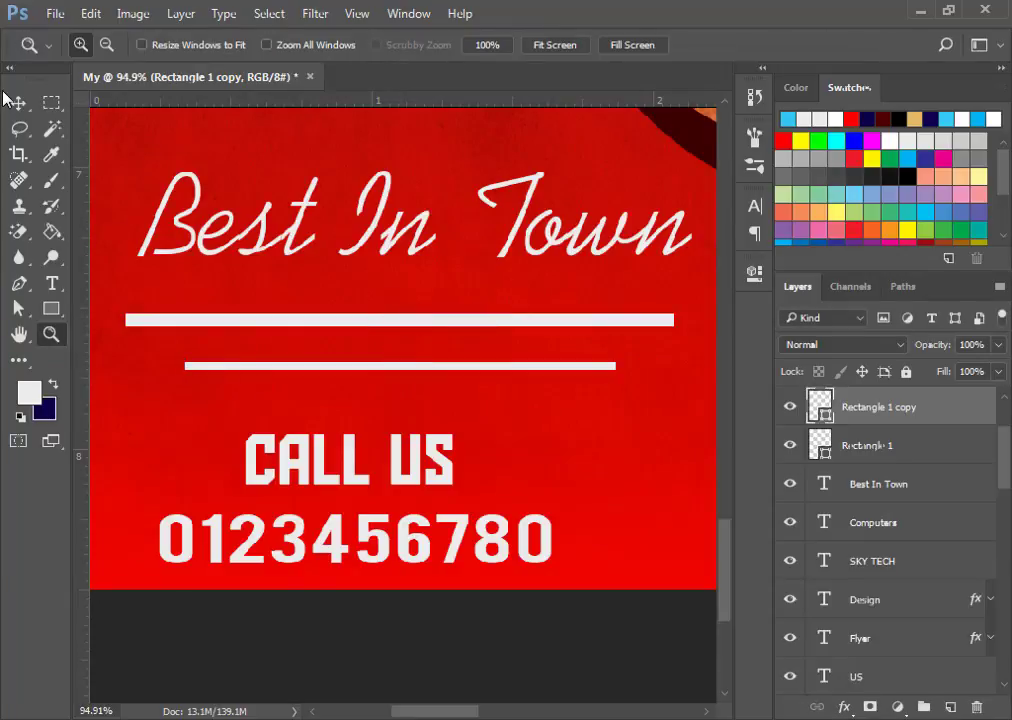
pyautogui.click(17, 102)
pyautogui.click(330, 321)
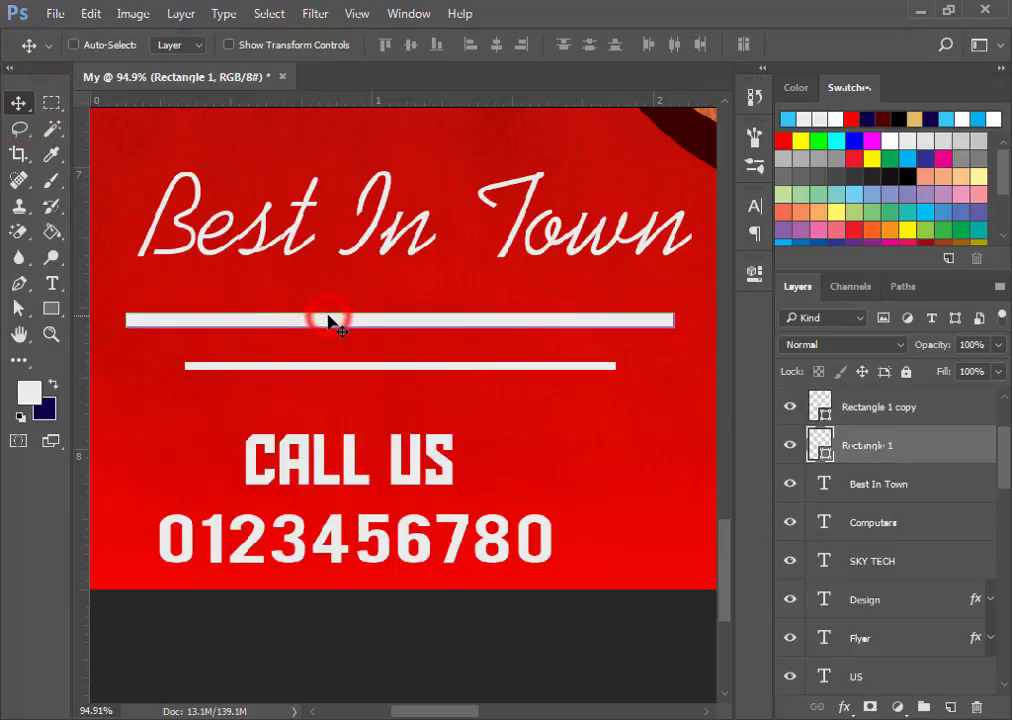
pyautogui.hotkey('ctrl', 't')
pyautogui.moveTo(400, 313); pyautogui.dragTo(400, 319)
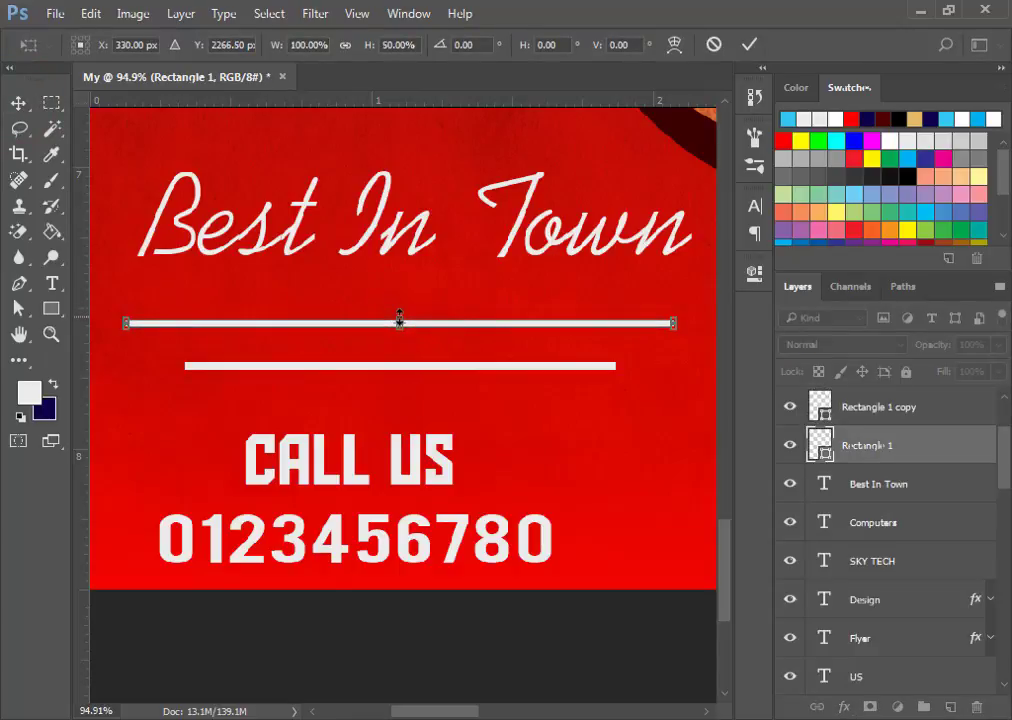
pyautogui.press('Return')
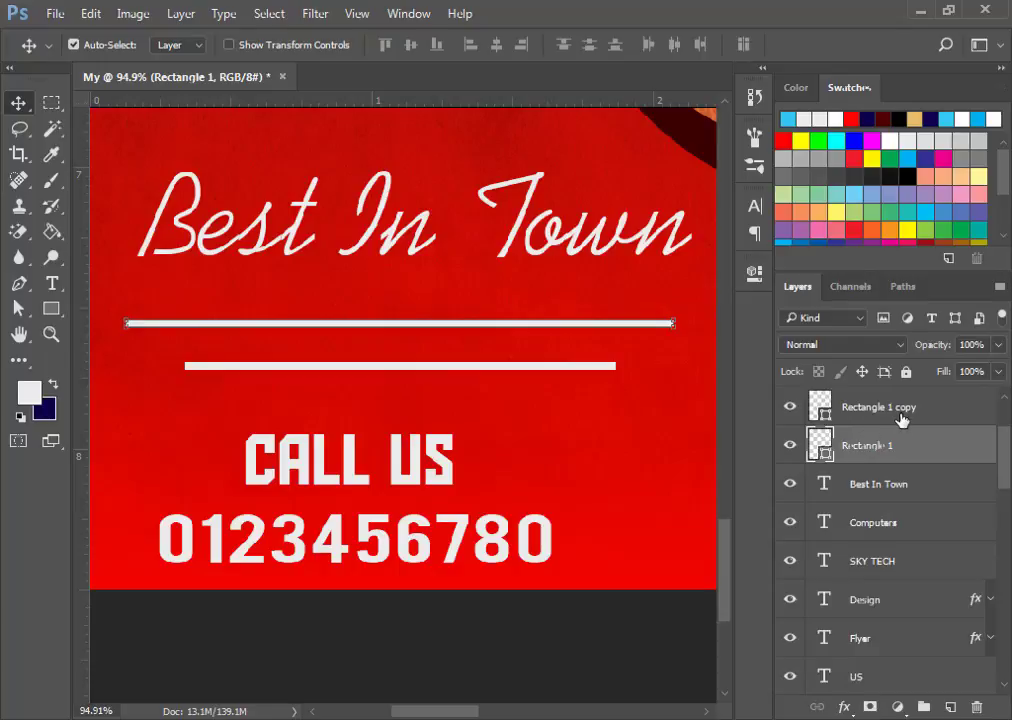
# - Move the lower line up and centre Best In Town with both lines horizontally
pyautogui.click(903, 411)
pyautogui.click(898, 436)
pyautogui.click(912, 399)
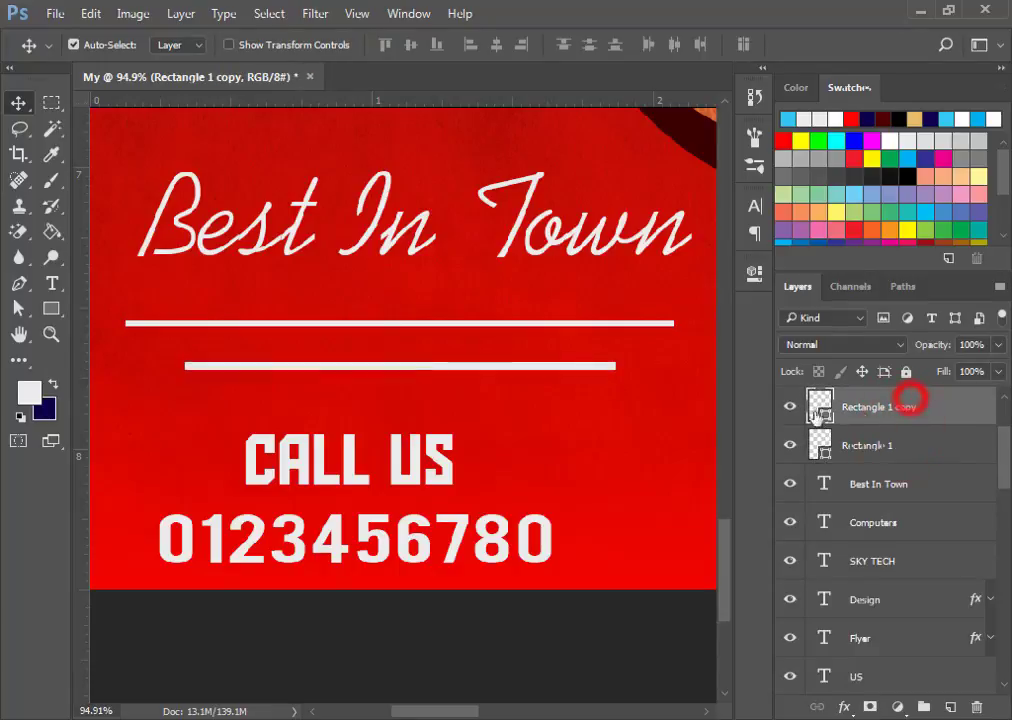
pyautogui.press('Up')
pyautogui.press('Up')
pyautogui.press('Up')
pyautogui.press('Up')
pyautogui.press('Up')
pyautogui.press('Up')
pyautogui.press('Up')
pyautogui.press('Up')
pyautogui.press('Up')
pyautogui.press('Up')
pyautogui.press('Up')
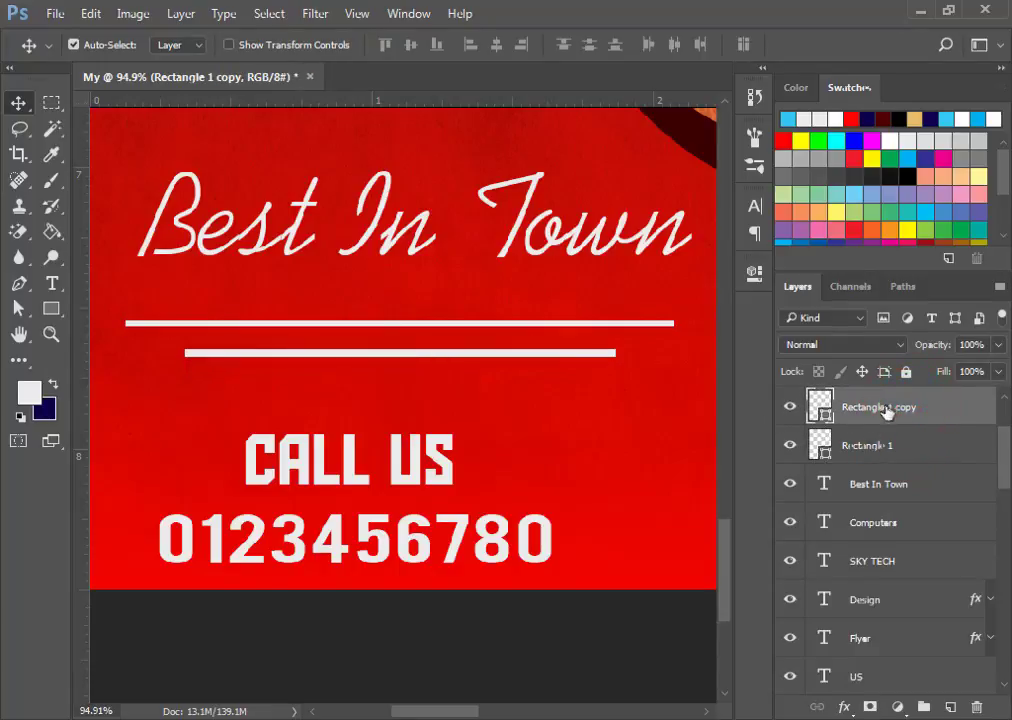
pyautogui.keyDown('shift'); pyautogui.click(892, 440); pyautogui.keyUp('shift')
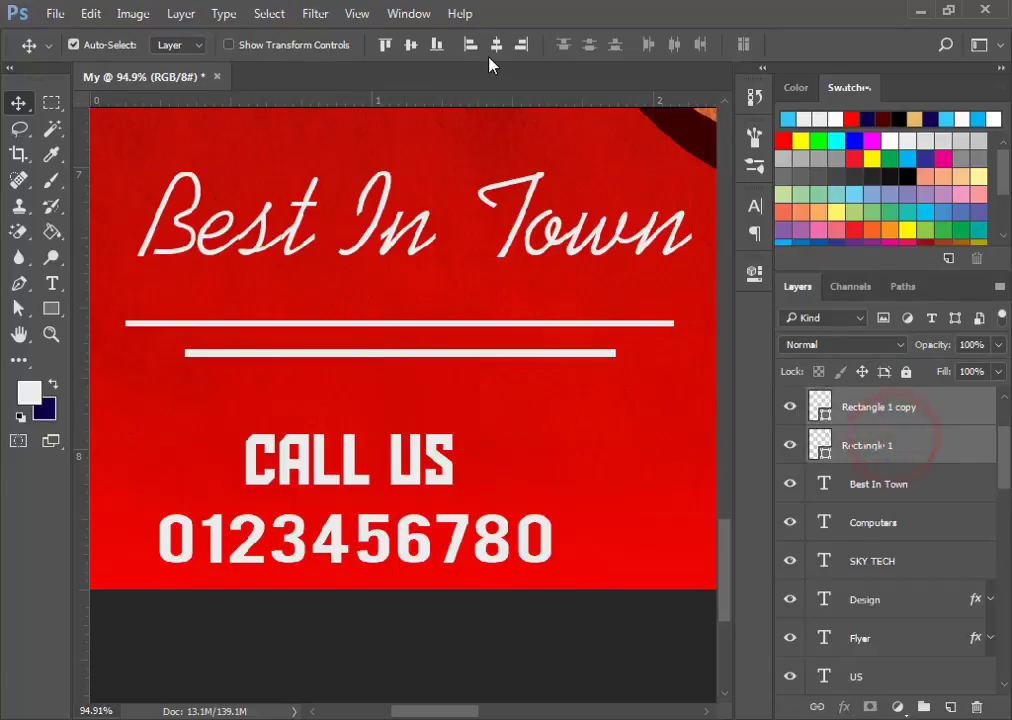
pyautogui.click(490, 55)
pyautogui.keyDown('shift'); pyautogui.click(860, 483); pyautogui.keyUp('shift')
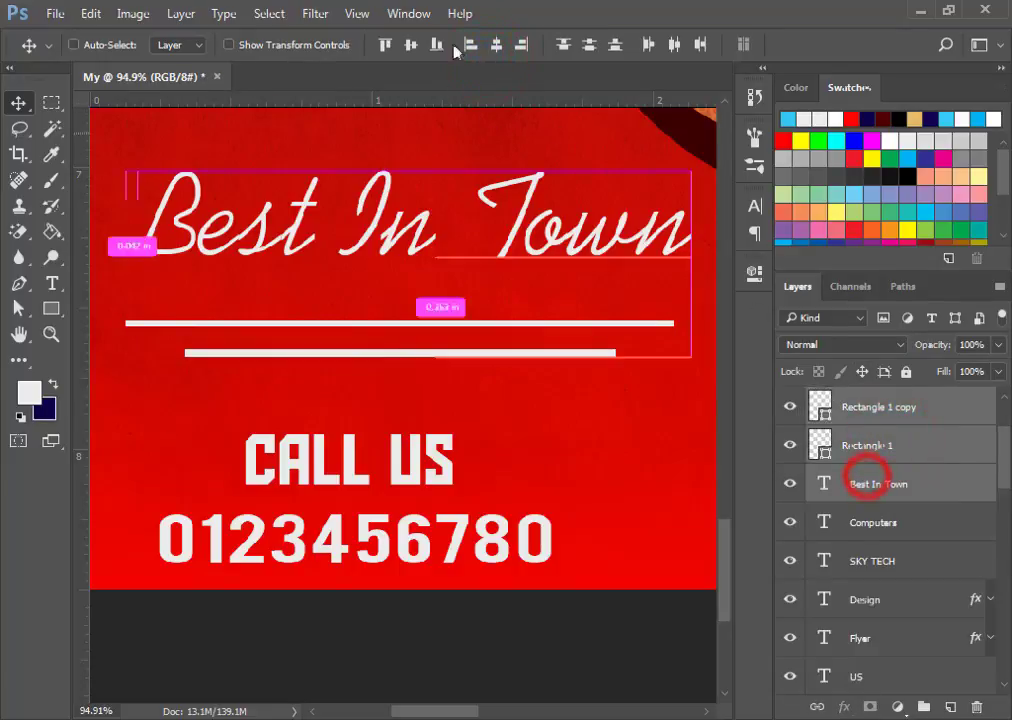
pyautogui.click(494, 46)
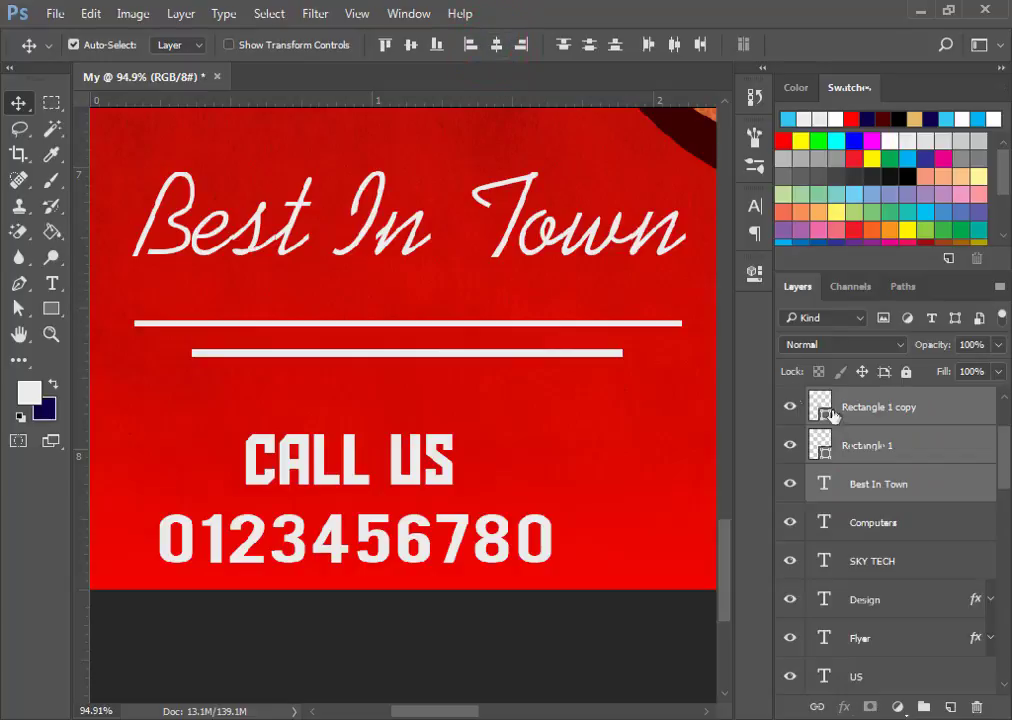
pyautogui.click(900, 485)
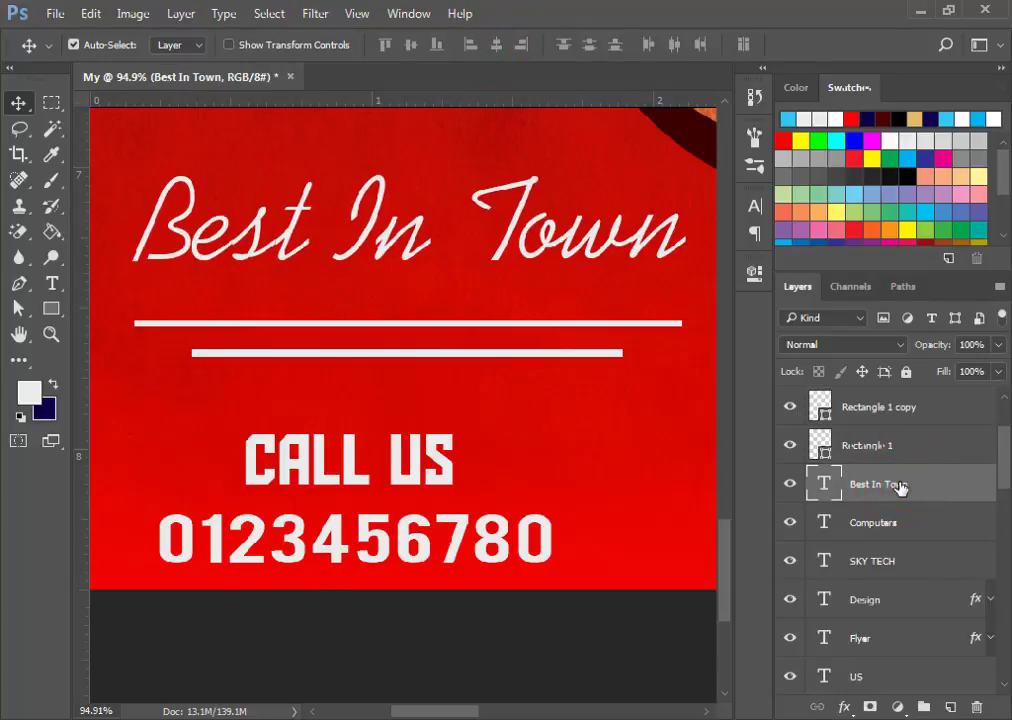
pyautogui.press('ctrl')
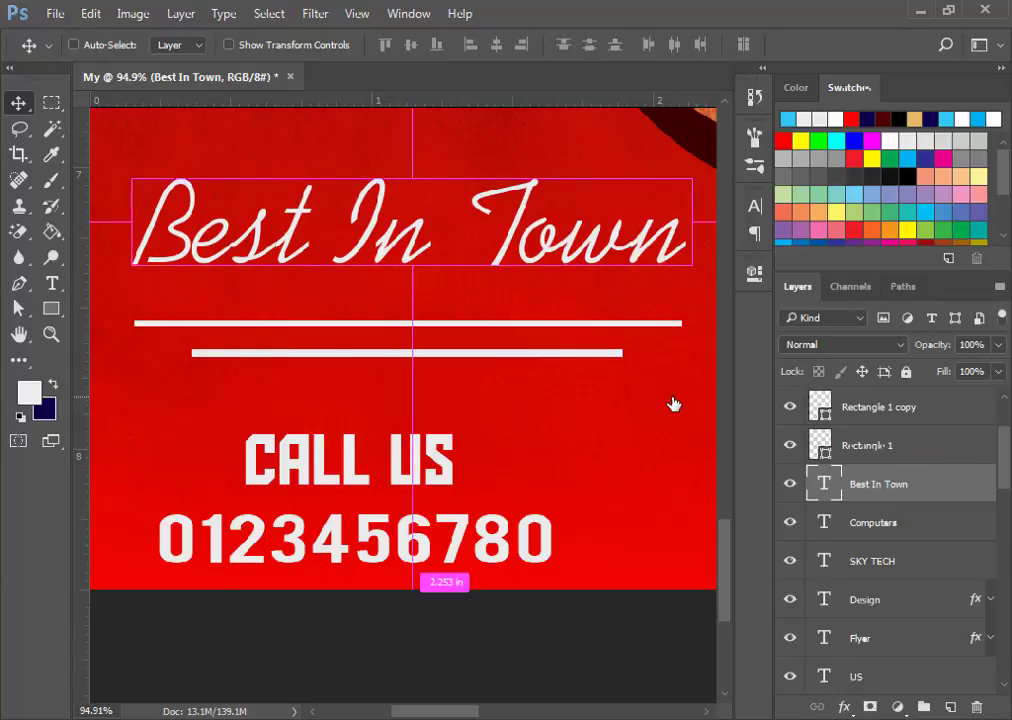
pyautogui.hotkey('ctrl', '0')
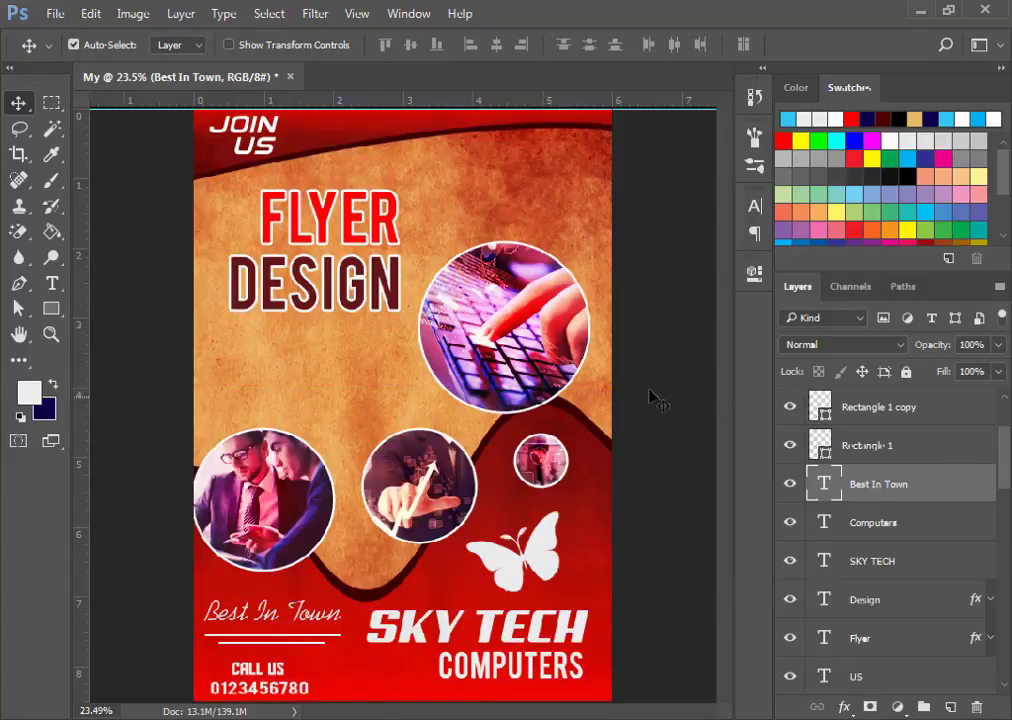
# - Move the FLYER and DESIGN layers down-left and enlarge them to about 114%
pyautogui.click(327, 233)
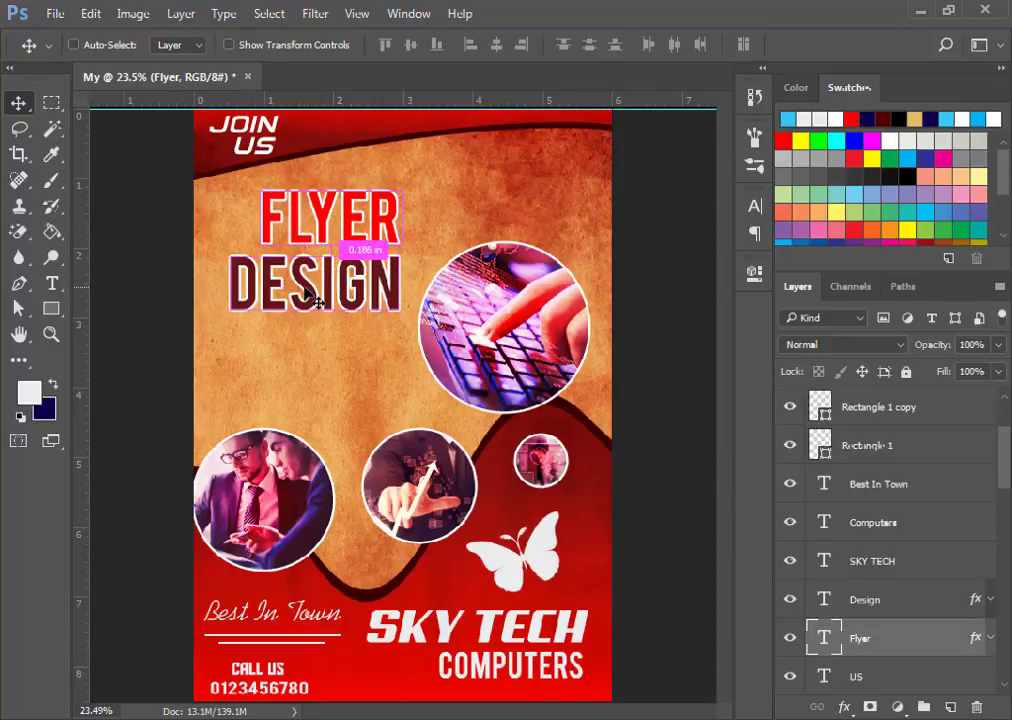
pyautogui.keyDown('ctrl'); pyautogui.keyDown('shift'); pyautogui.click(308, 295); pyautogui.keyUp('shift'); pyautogui.keyUp('ctrl')
pyautogui.moveTo(316, 226)
pyautogui.mouseDown()
pyautogui.moveTo(290, 268)
pyautogui.moveTo(316, 266)
pyautogui.mouseUp()
pyautogui.hotkey('ctrl', 't')
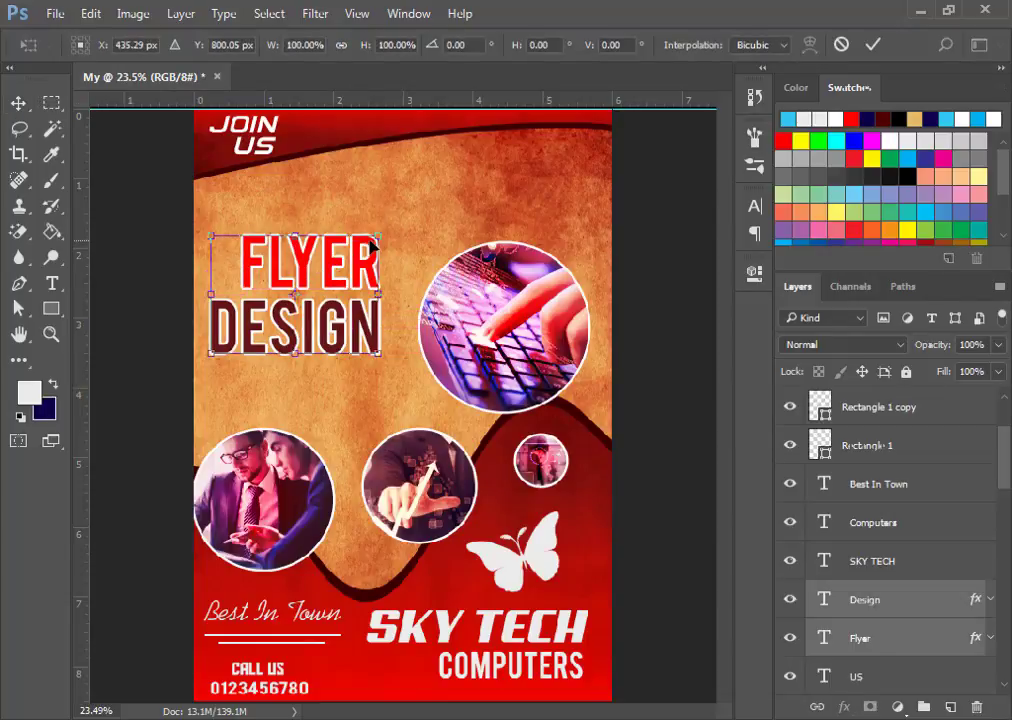
pyautogui.moveTo(381, 234); pyautogui.dragTo(392, 214)
pyautogui.moveTo(344, 273); pyautogui.dragTo(340, 272)
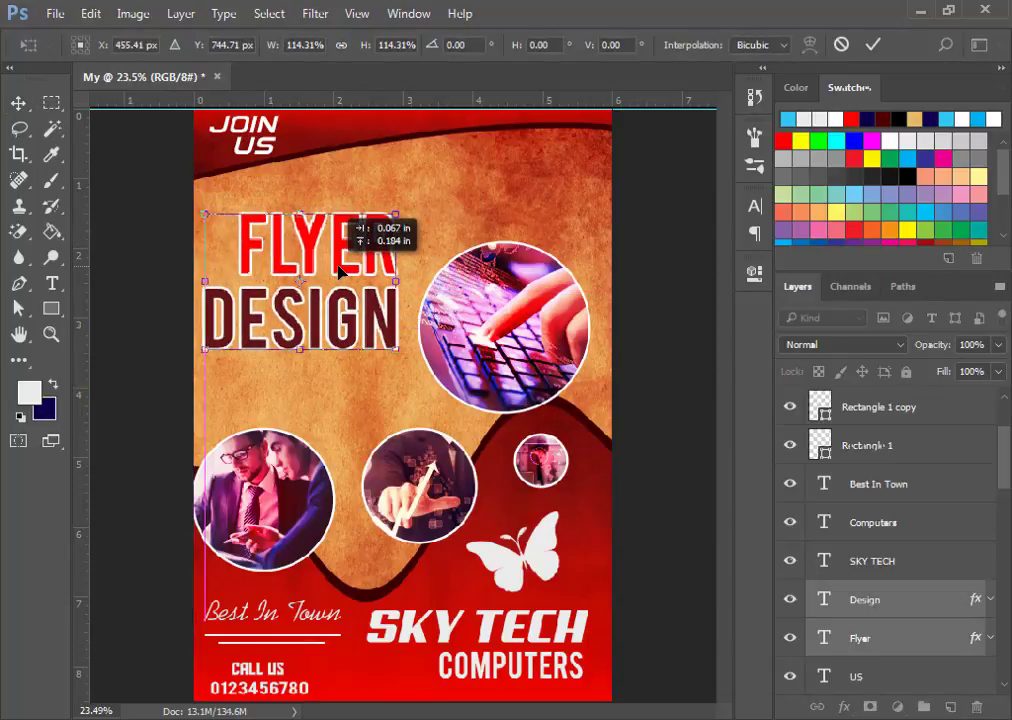
pyautogui.press('Return')
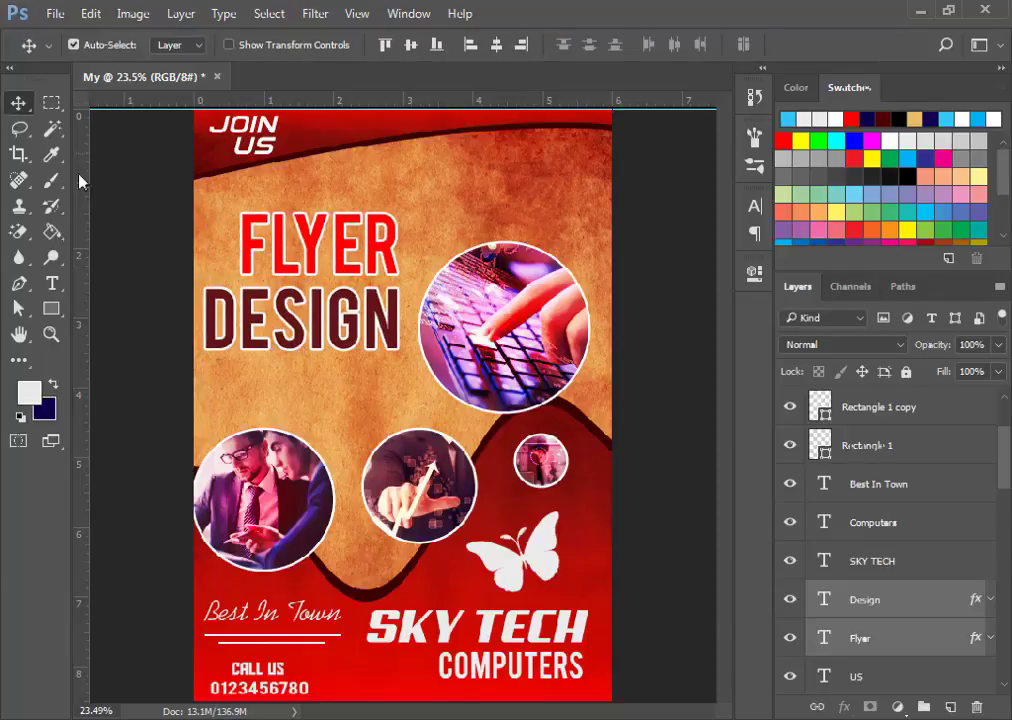
pyautogui.click(59, 282)
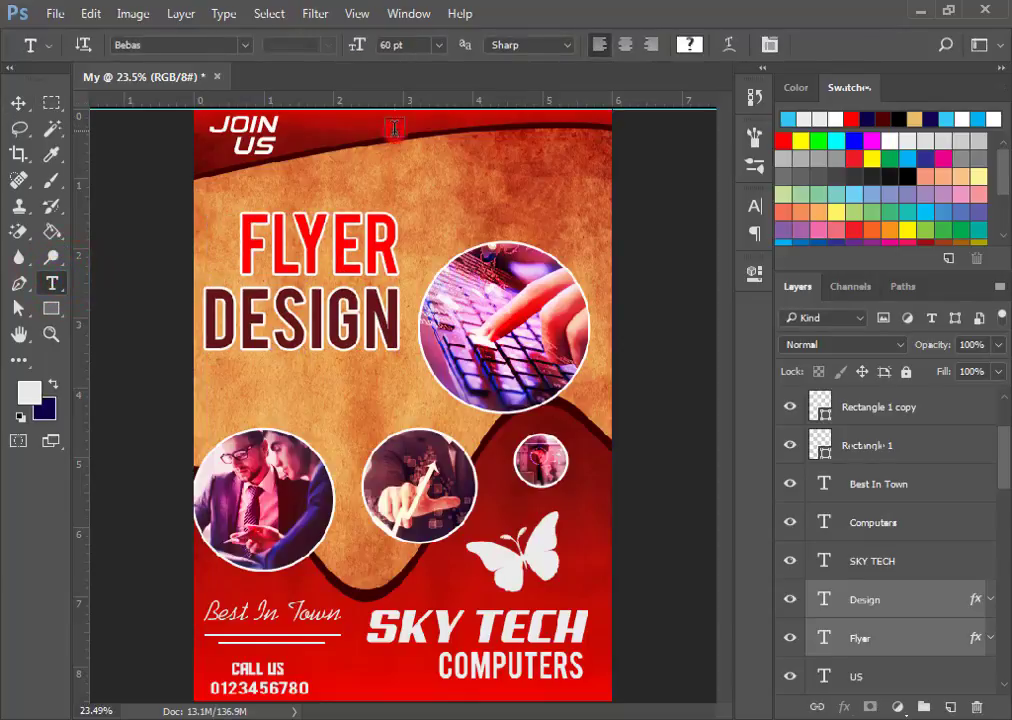
pyautogui.click(394, 130)
pyautogui.write('www.')
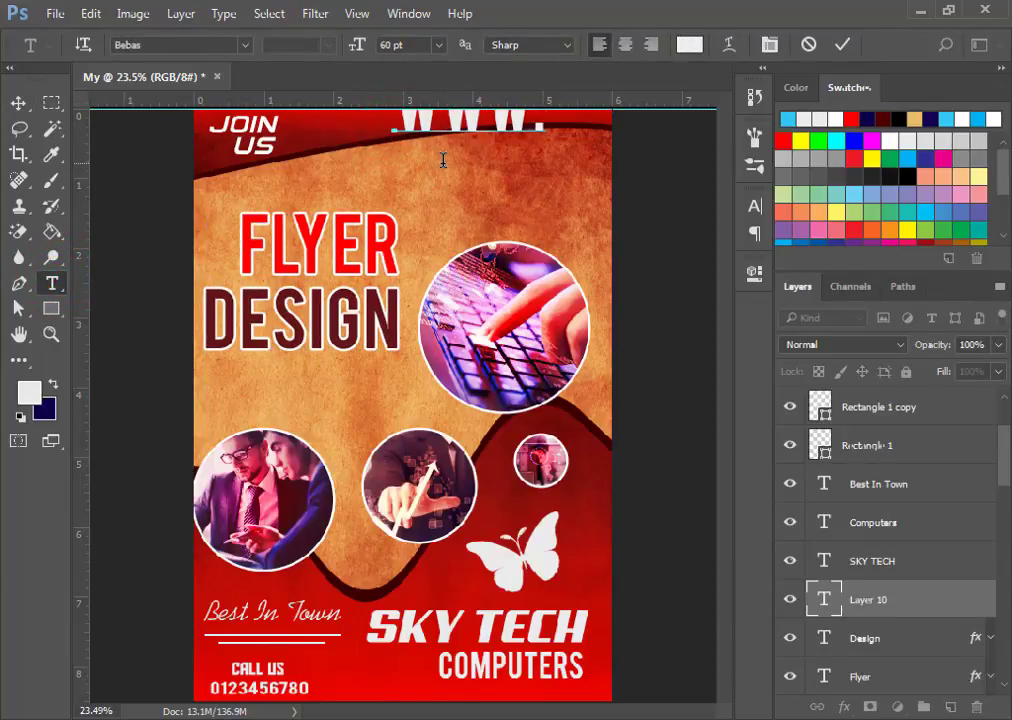
pyautogui.write('e')
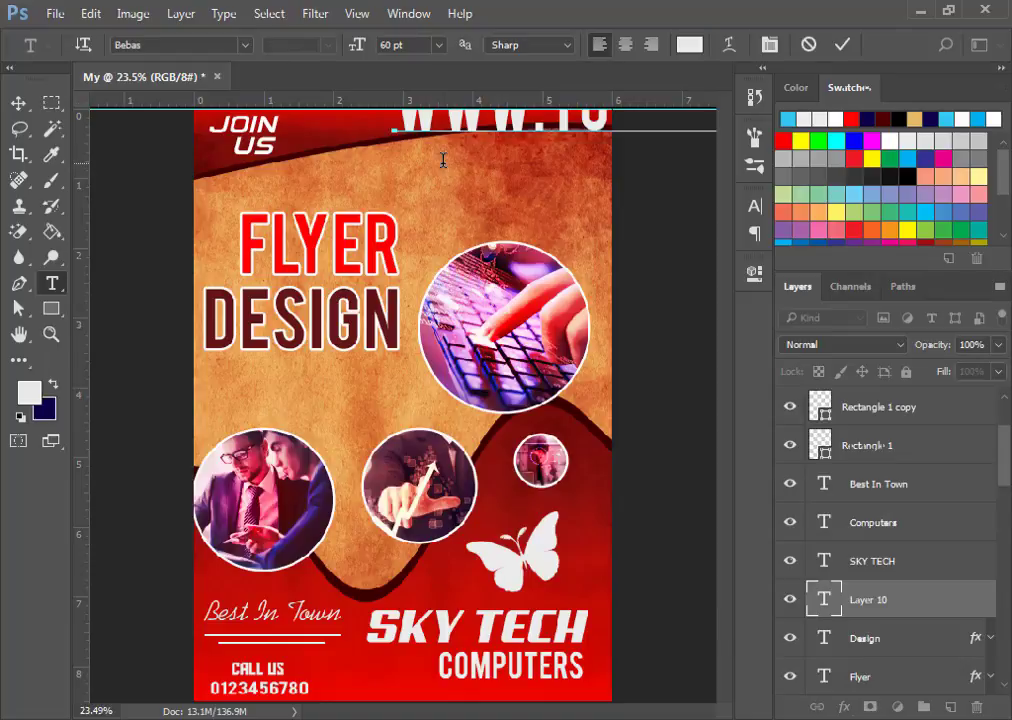
pyautogui.hotkey('ctrl', 'a')
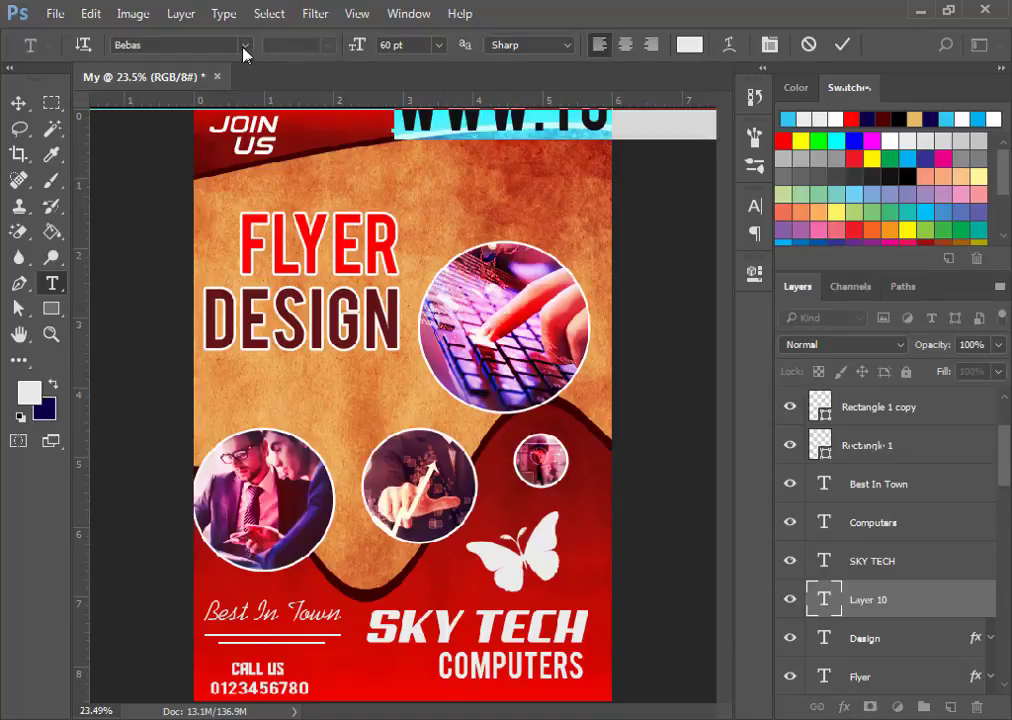
pyautogui.click(243, 46)
pyautogui.click(243, 46)
pyautogui.click(438, 45)
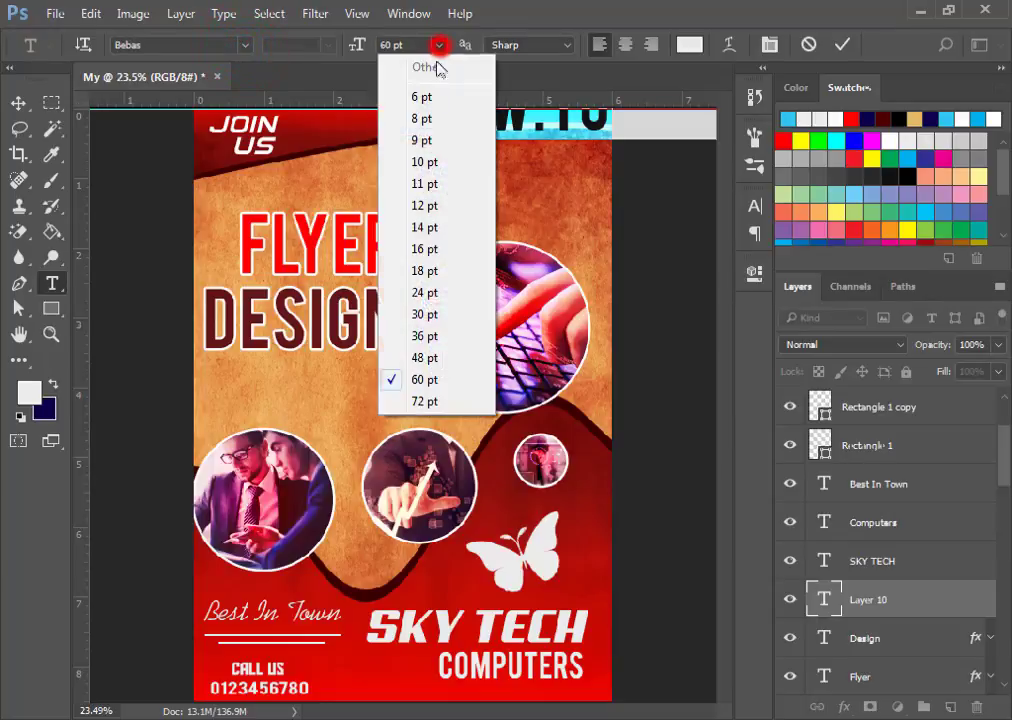
pyautogui.click(422, 228)
pyautogui.click(842, 44)
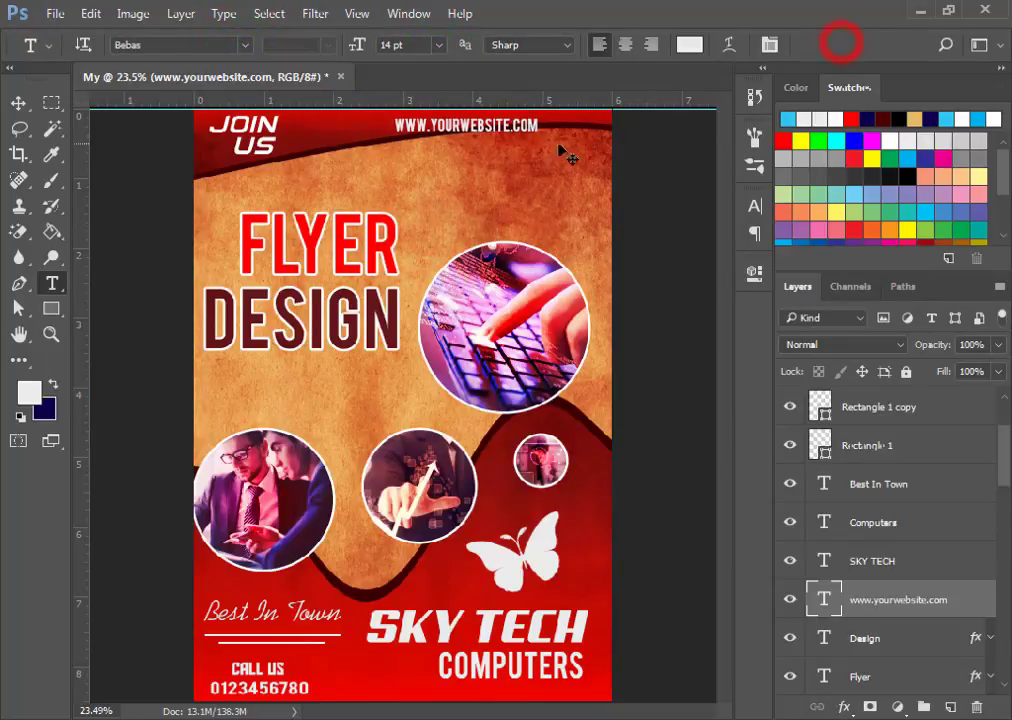
pyautogui.moveTo(479, 133); pyautogui.dragTo(522, 130)
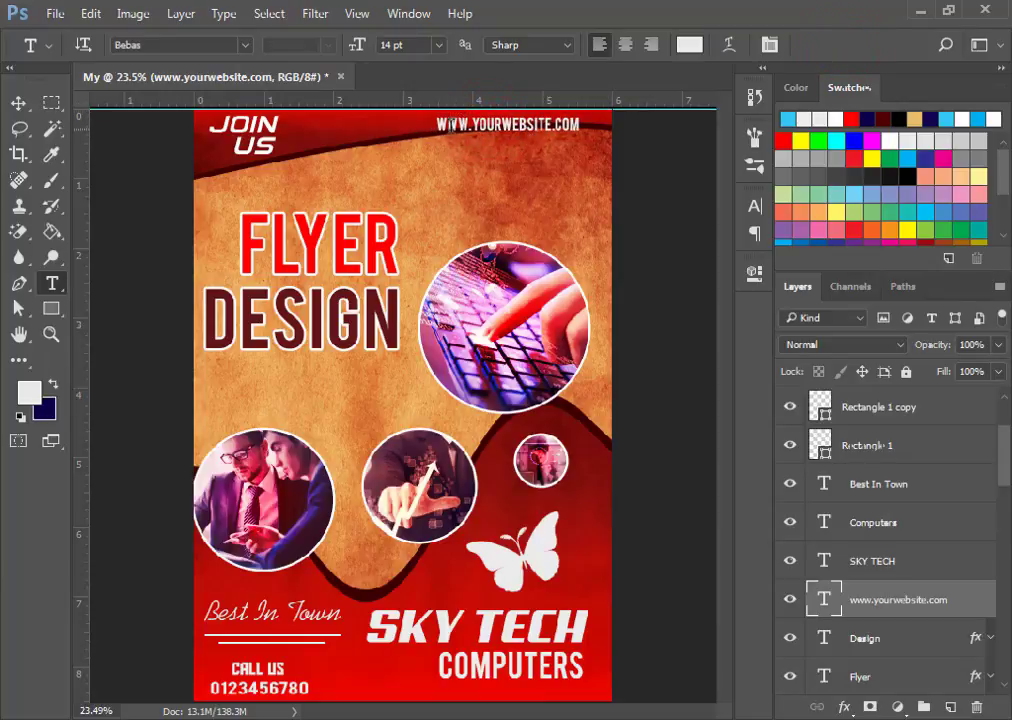
# - Remove the guide along the top edge and run Edit > Check Spelling
pyautogui.click(15, 103)
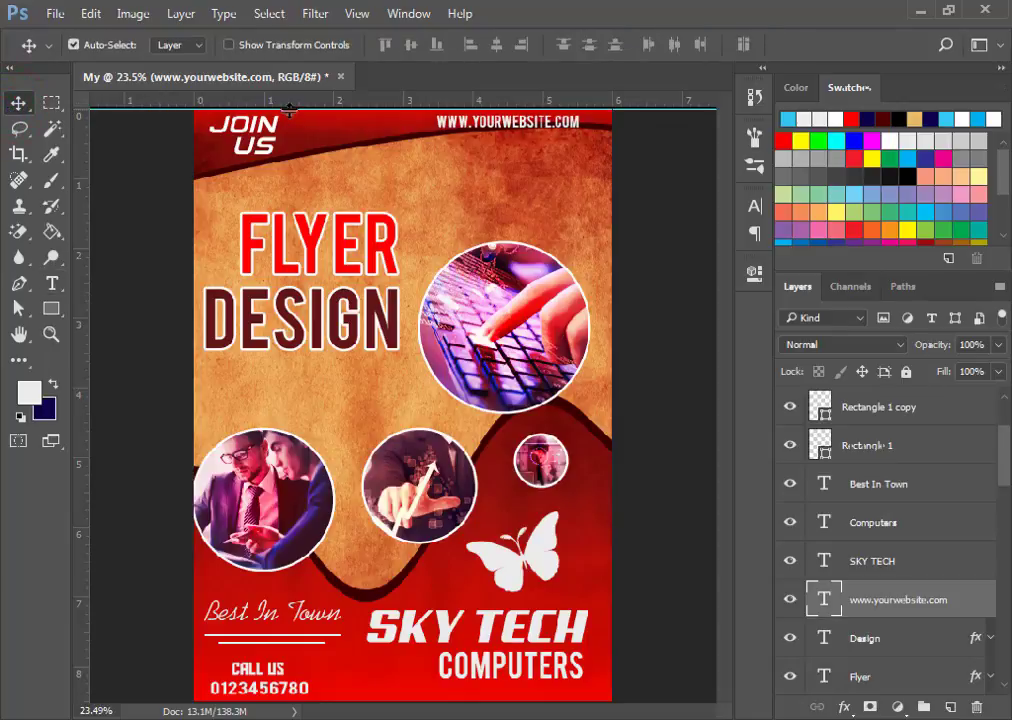
pyautogui.moveTo(289, 108); pyautogui.dragTo(291, 102)
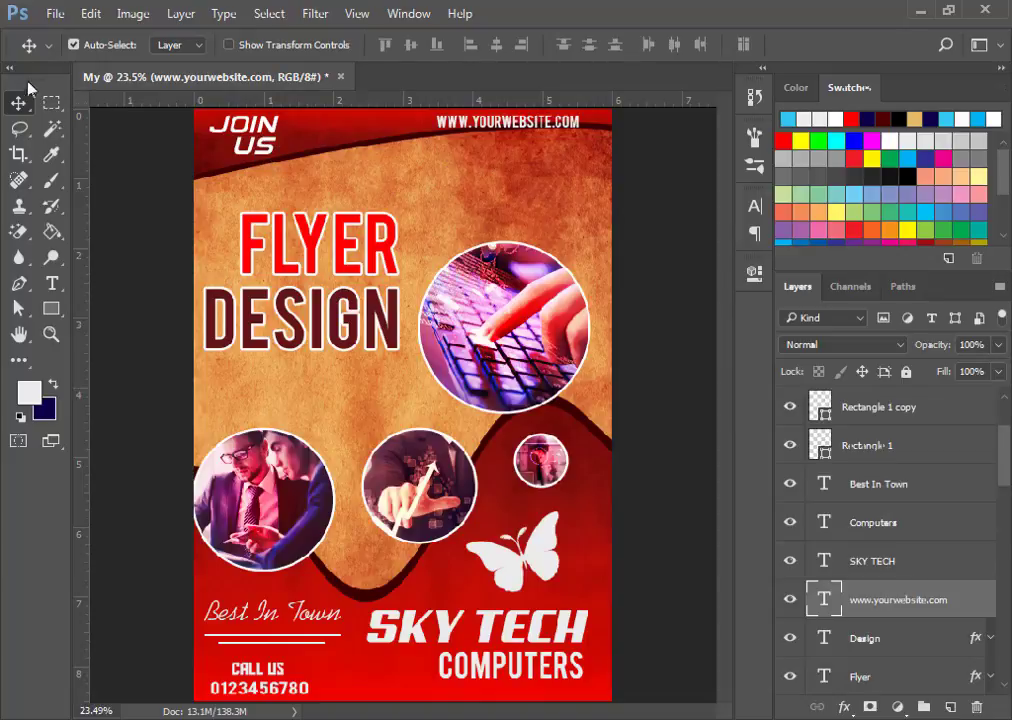
pyautogui.click(54, 285)
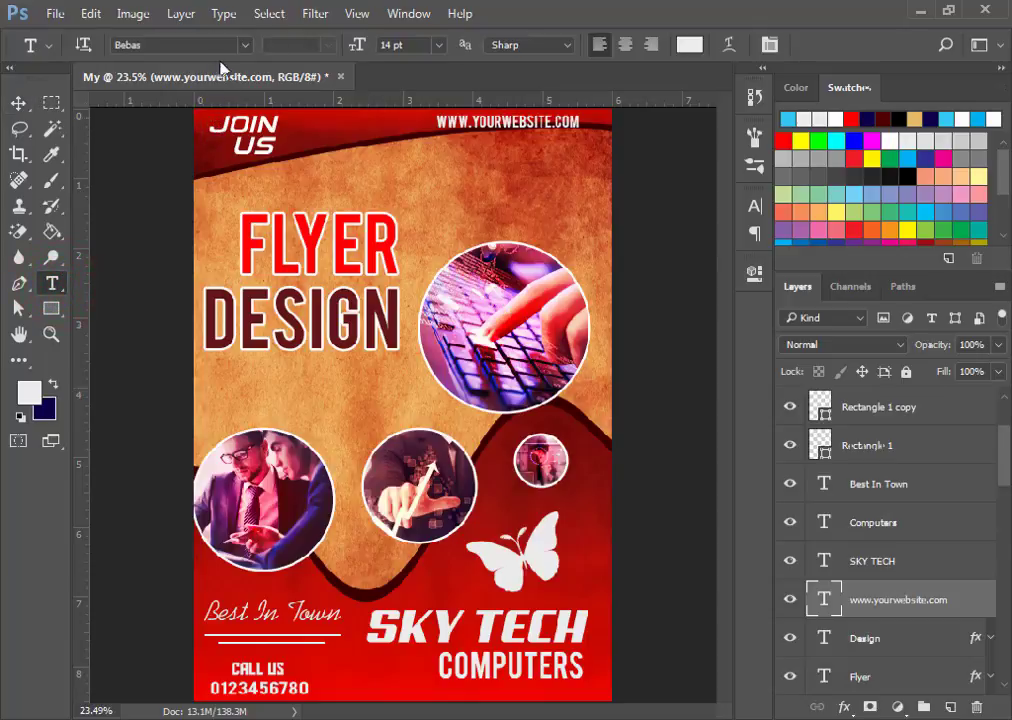
pyautogui.click(97, 17)
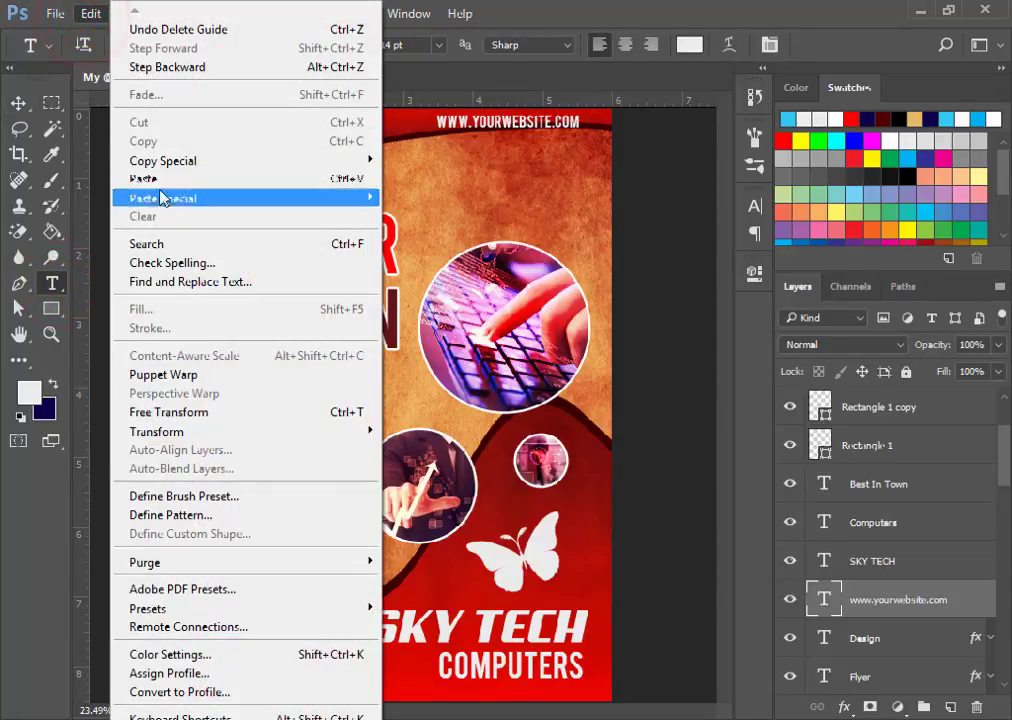
pyautogui.click(177, 263)
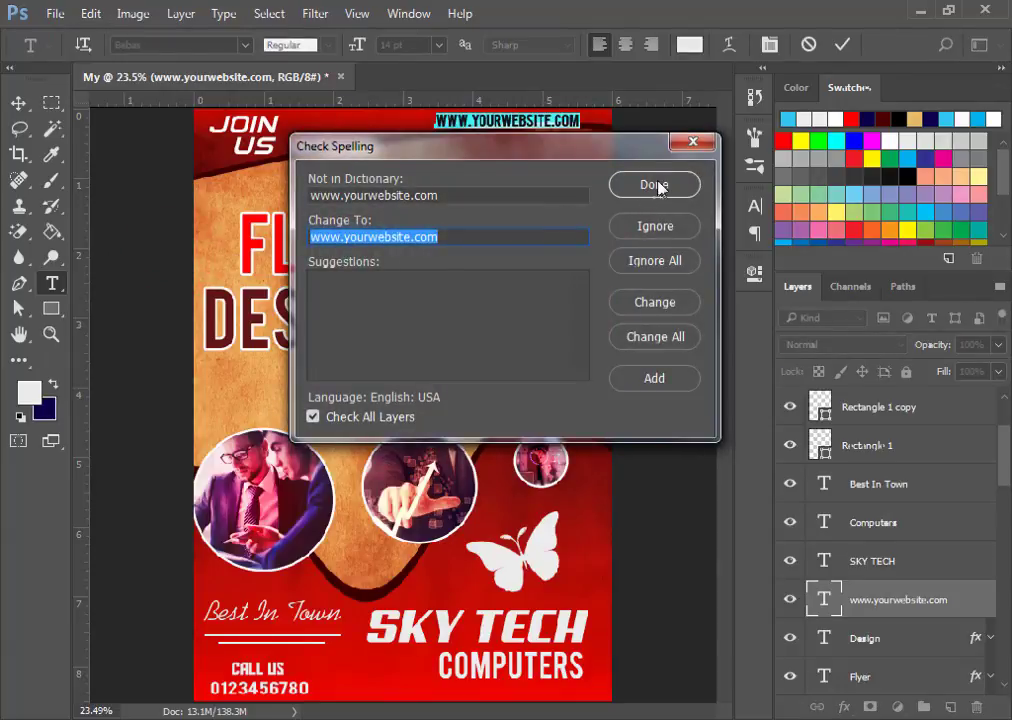
pyautogui.click(655, 185)
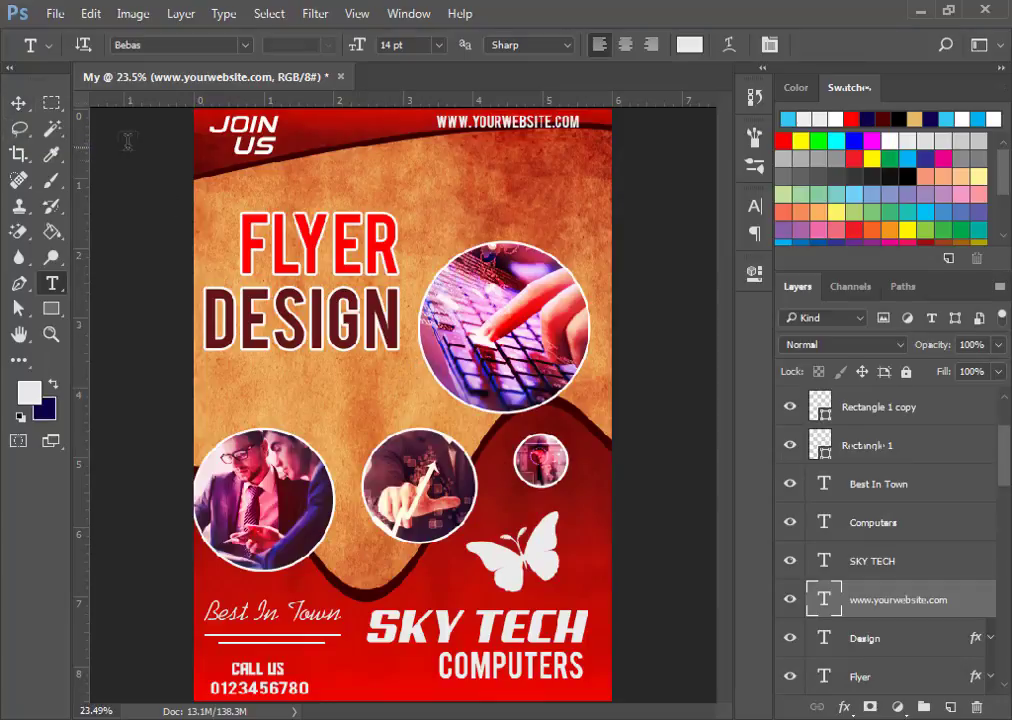
# - Add 'Your Adress Here' in Aero beneath the web address, nudged left and stretched wider
pyautogui.click(453, 183)
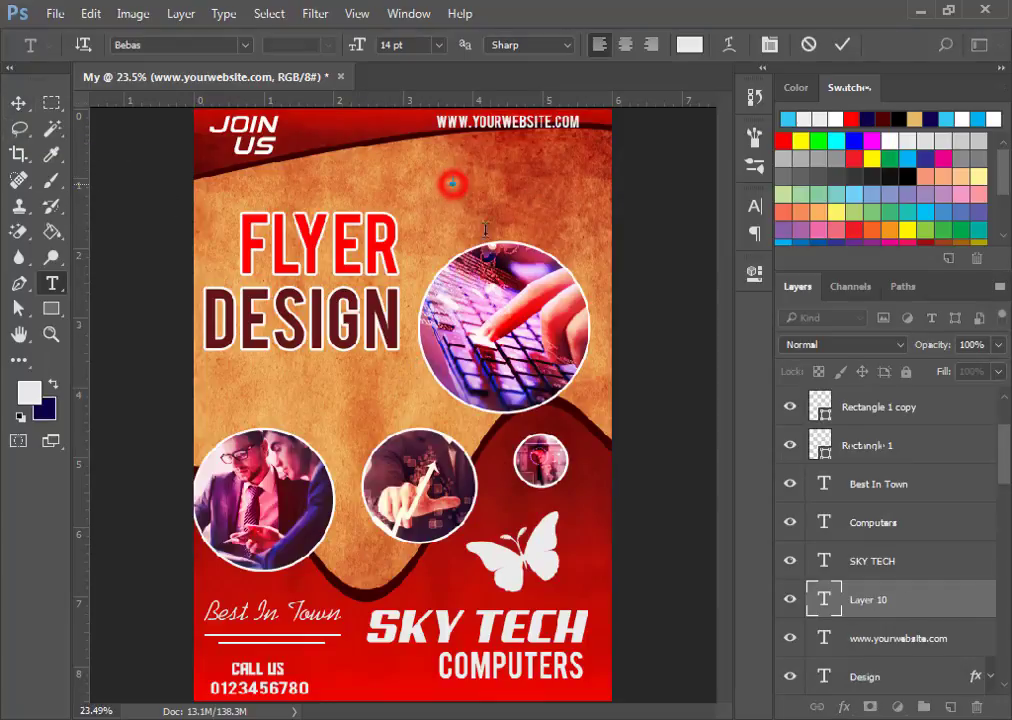
pyautogui.write('YOUR ADRESS HERE')
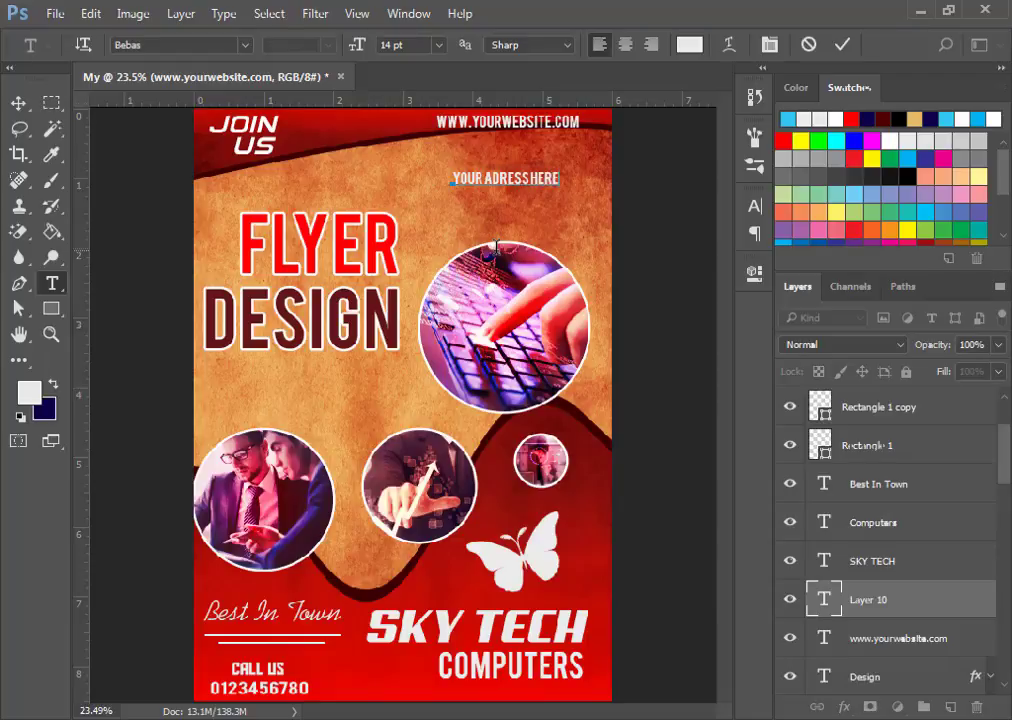
pyautogui.click(845, 45)
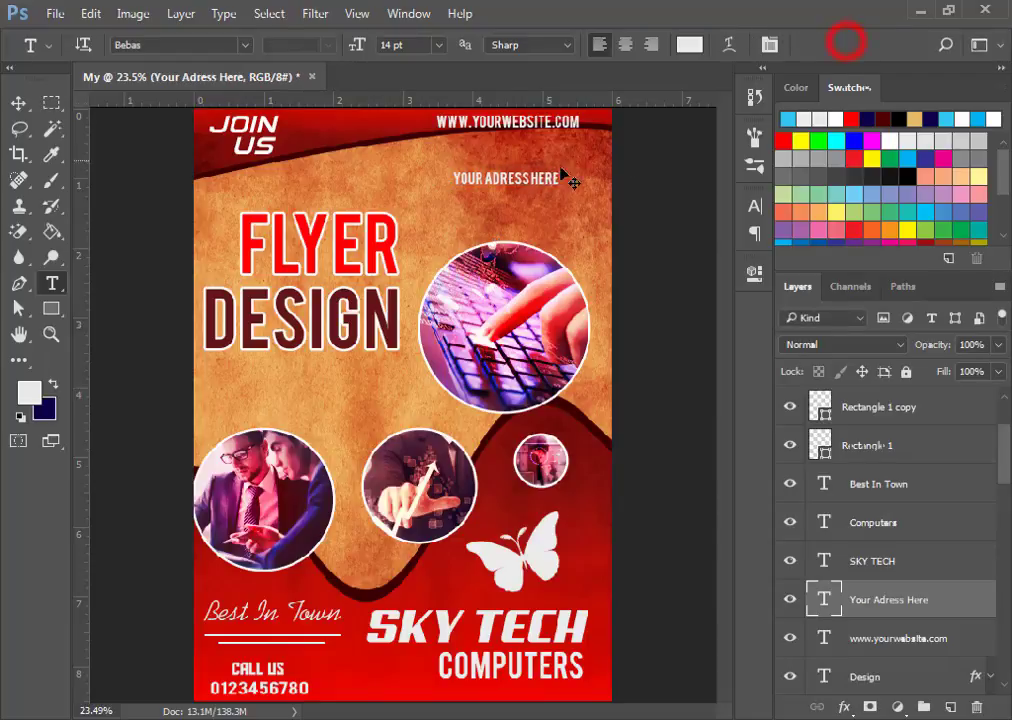
pyautogui.tripleClick(456, 177)
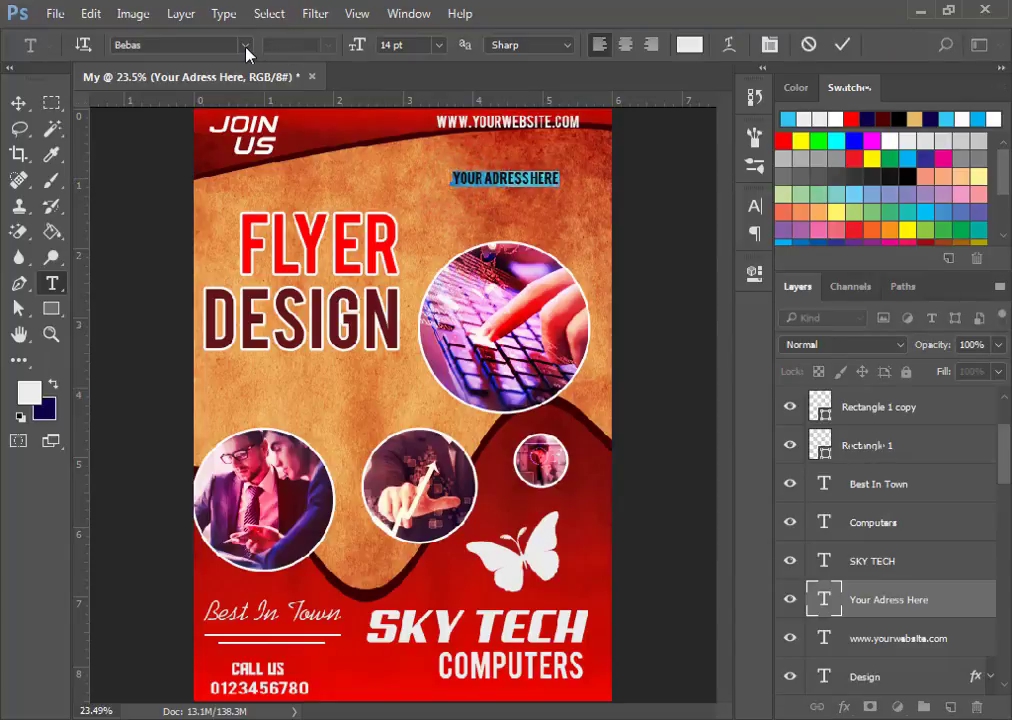
pyautogui.click(244, 45)
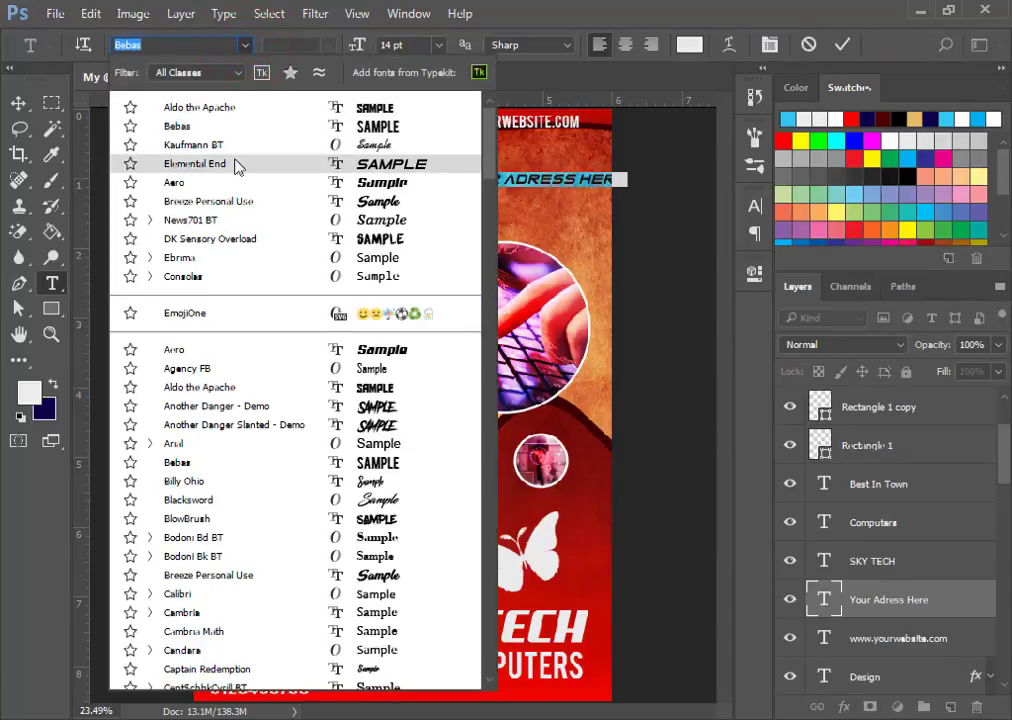
pyautogui.click(236, 190)
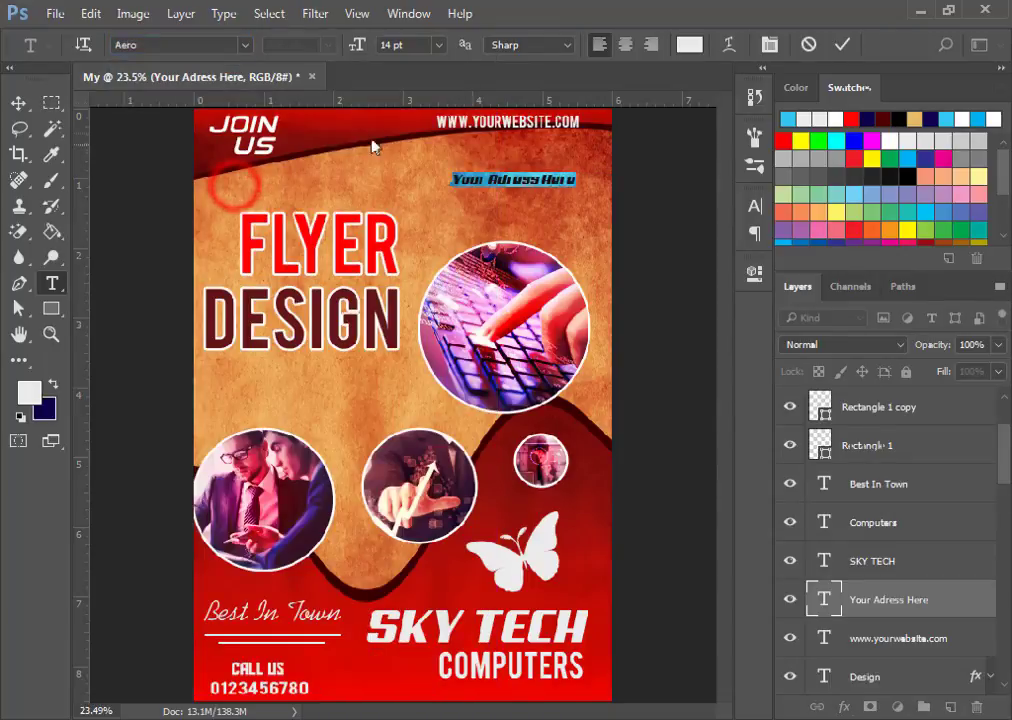
pyautogui.click(842, 45)
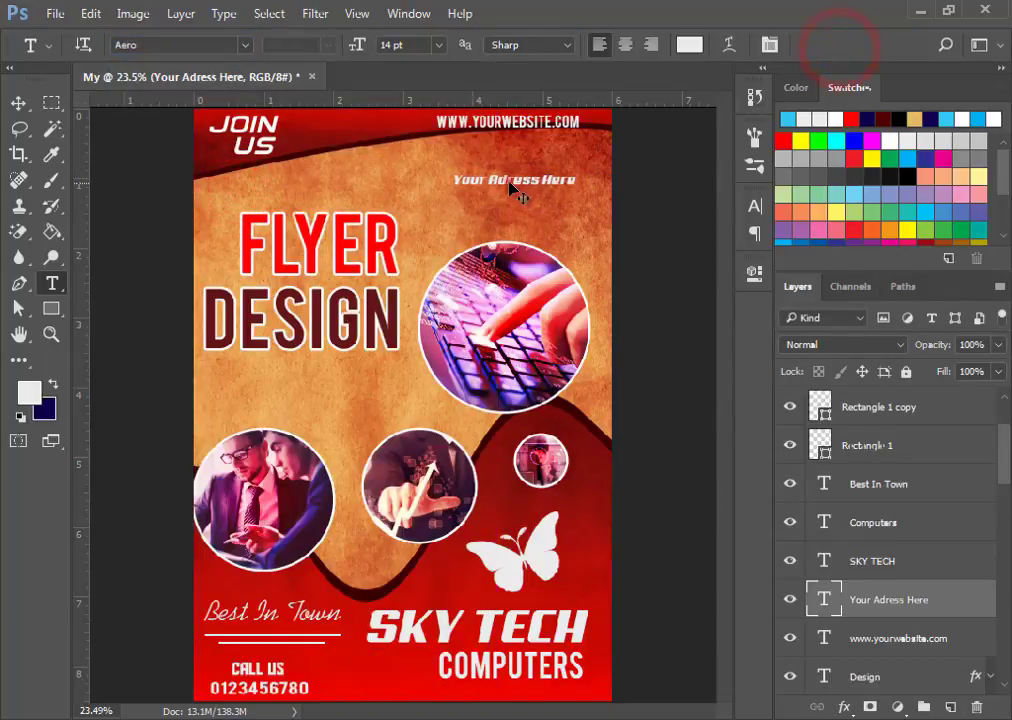
pyautogui.moveTo(508, 187); pyautogui.dragTo(497, 185)
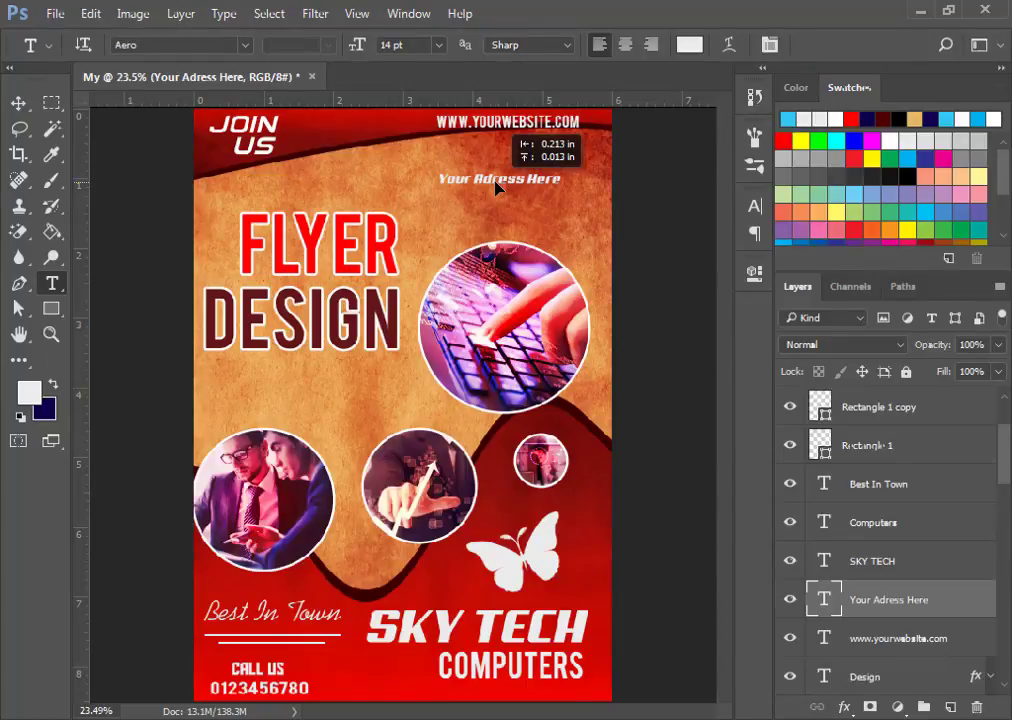
pyautogui.hotkey('ctrl', 't')
pyautogui.moveTo(562, 180); pyautogui.dragTo(580, 182)
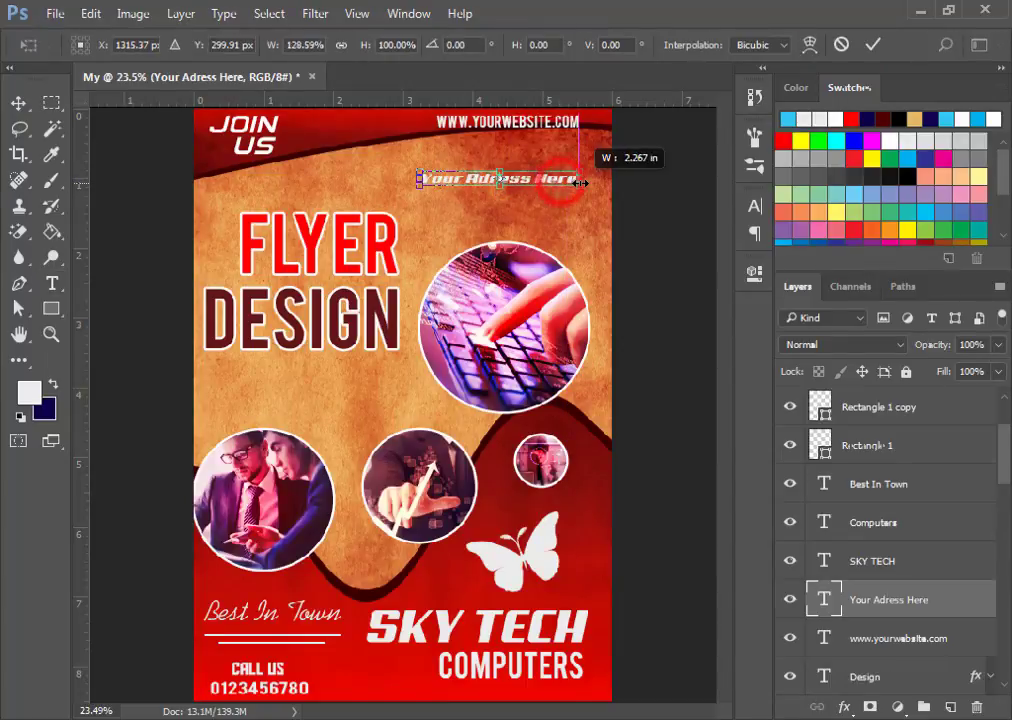
pyautogui.press('Return')
pyautogui.press('t')
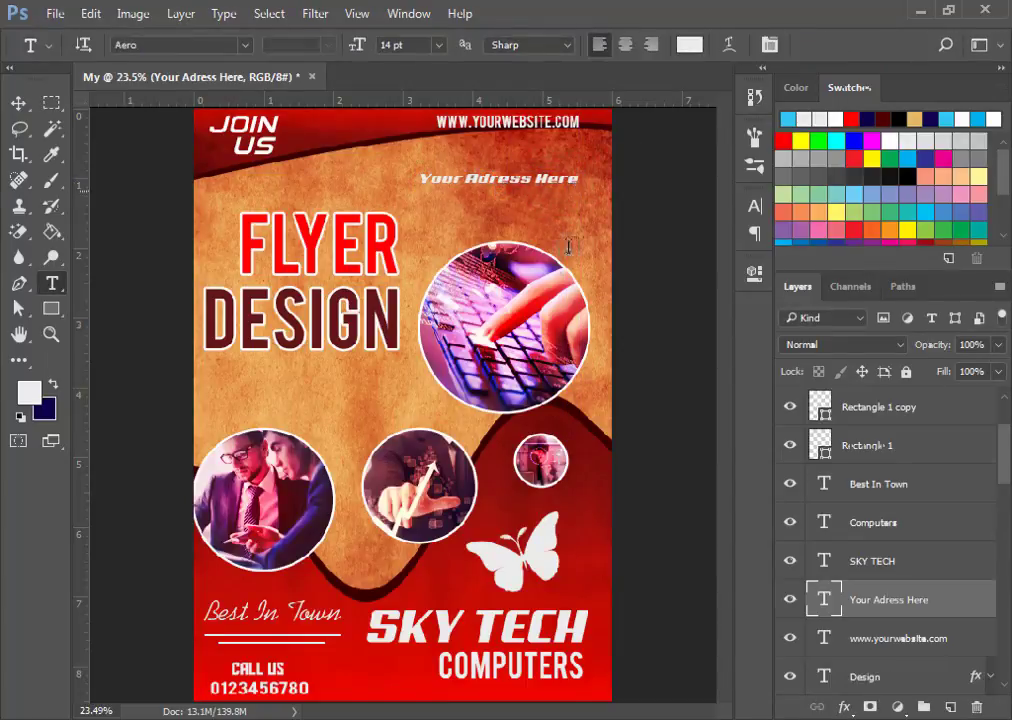
# - Nudge Layer 2 and Layer 6 two steps right inside the circle
pyautogui.click(18, 102)
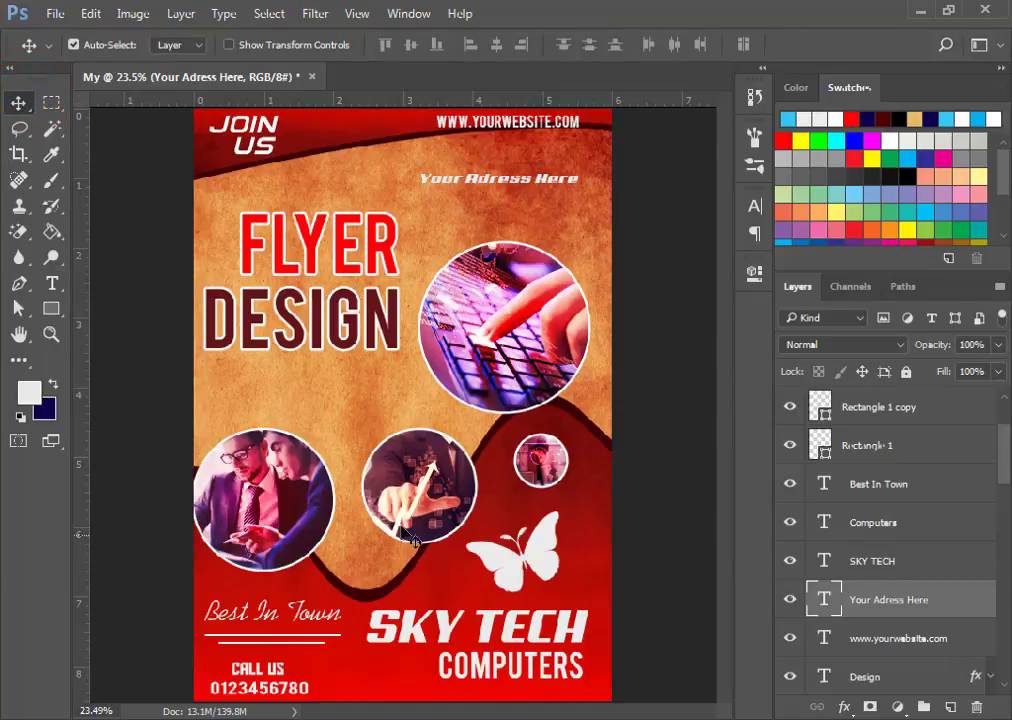
pyautogui.click(230, 392)
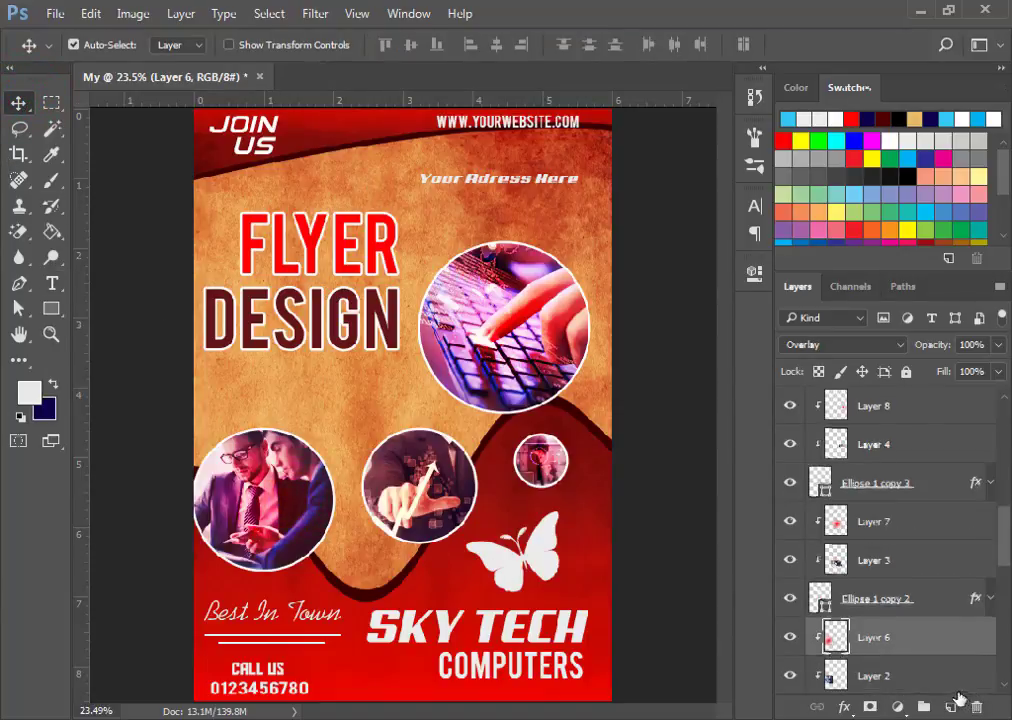
pyautogui.scroll(-2, 930, 640)
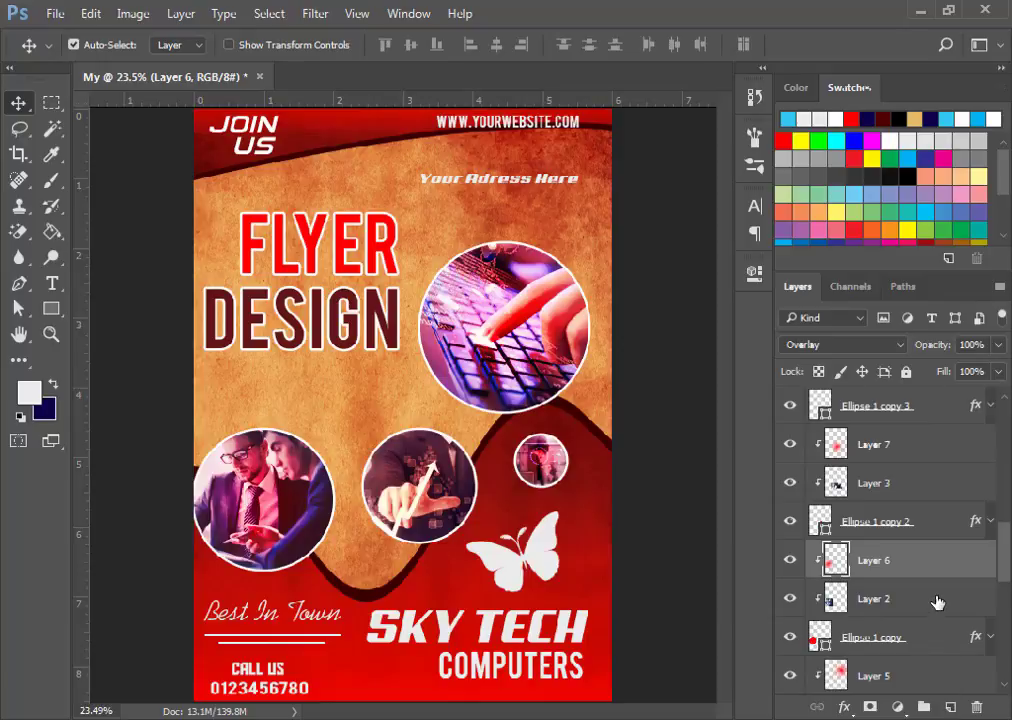
pyautogui.keyDown('ctrl'); pyautogui.click(935, 598); pyautogui.keyUp('ctrl')
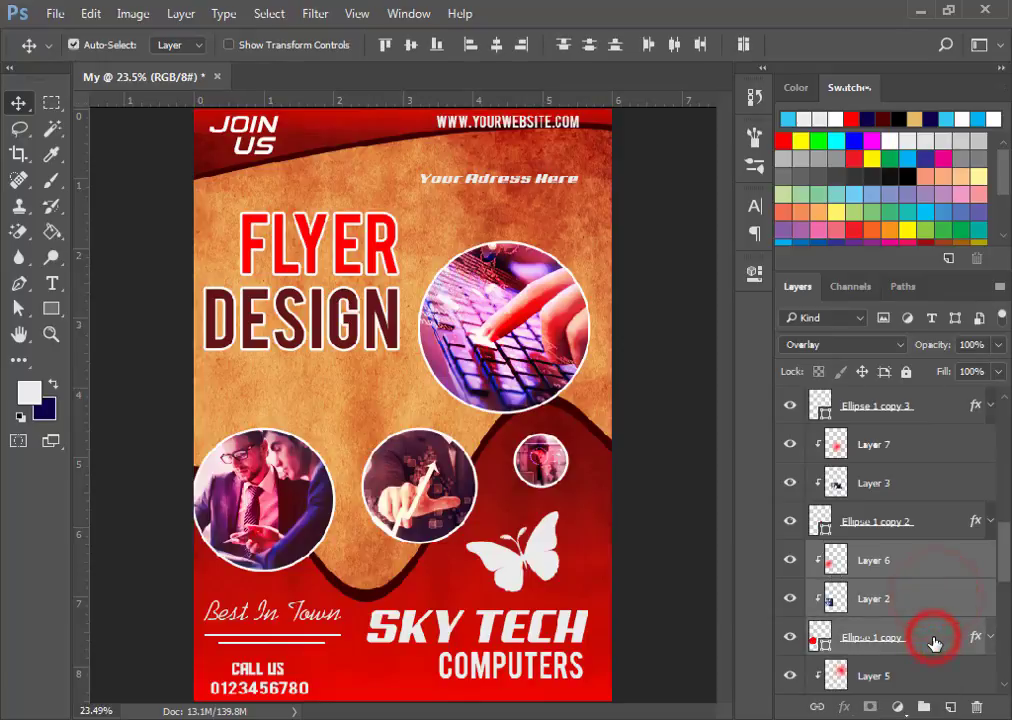
pyautogui.hotkey('ctrl', 't')
pyautogui.press('Right')
pyautogui.press('Right')
pyautogui.press('Right')
pyautogui.press('Right')
pyautogui.press('Right')
pyautogui.press('Right')
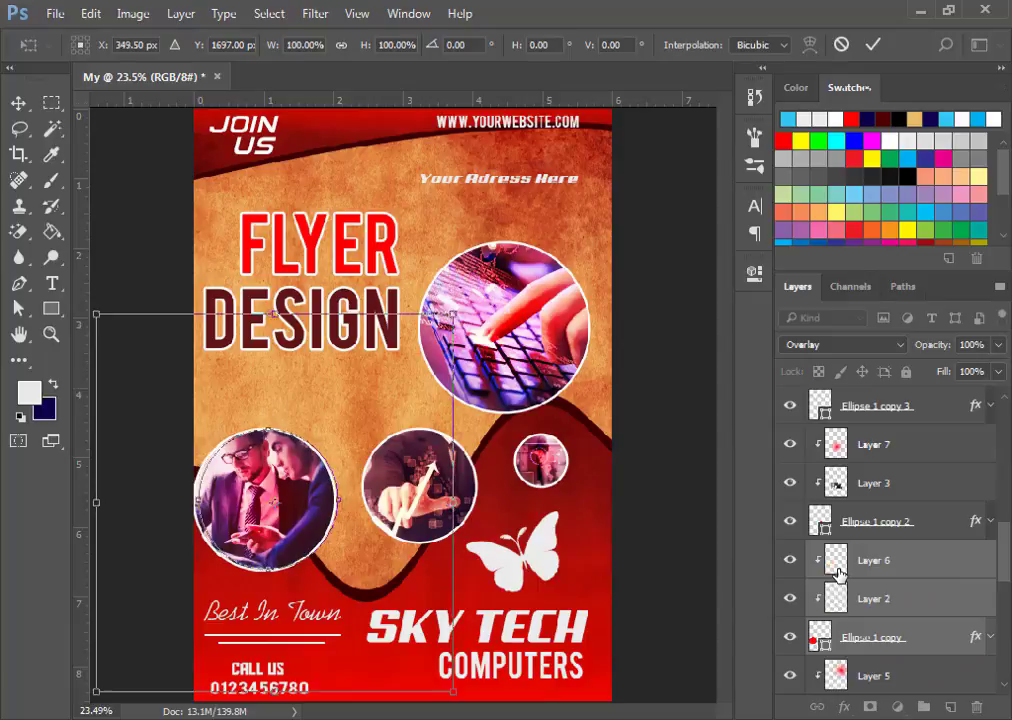
pyautogui.press('Right')
pyautogui.press('Right')
pyautogui.press('Right')
pyautogui.press('Right')
pyautogui.press('Right')
pyautogui.press('Return')
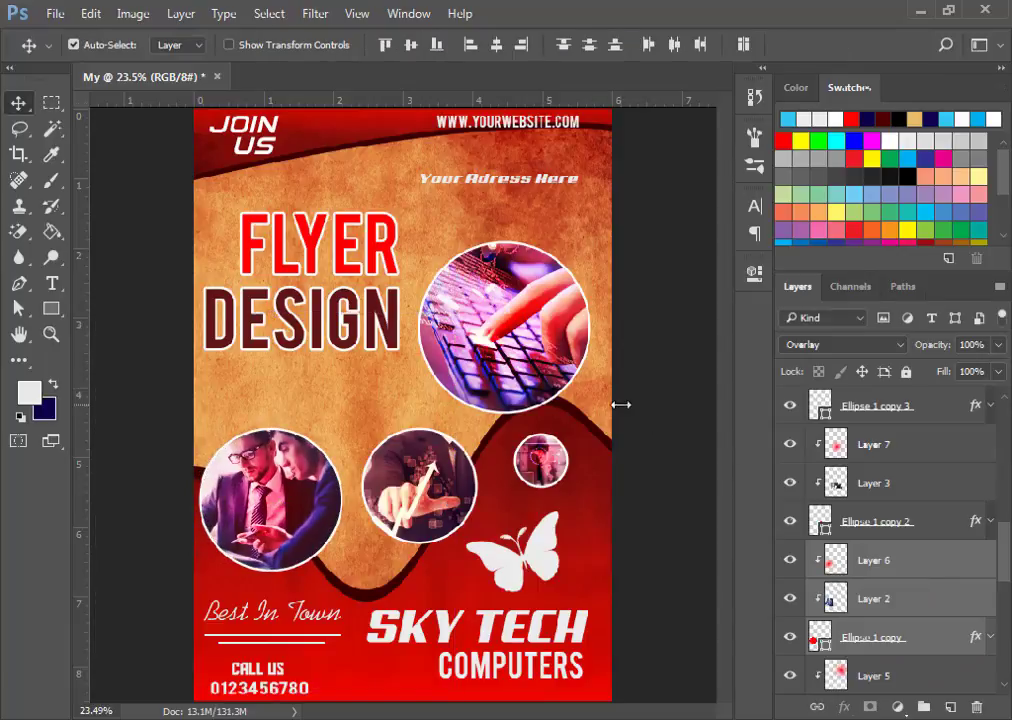
# - Expand and collapse the ellipse and layer effect lists in the Layers panel to inspect them
pyautogui.click(991, 636)
pyautogui.click(991, 521)
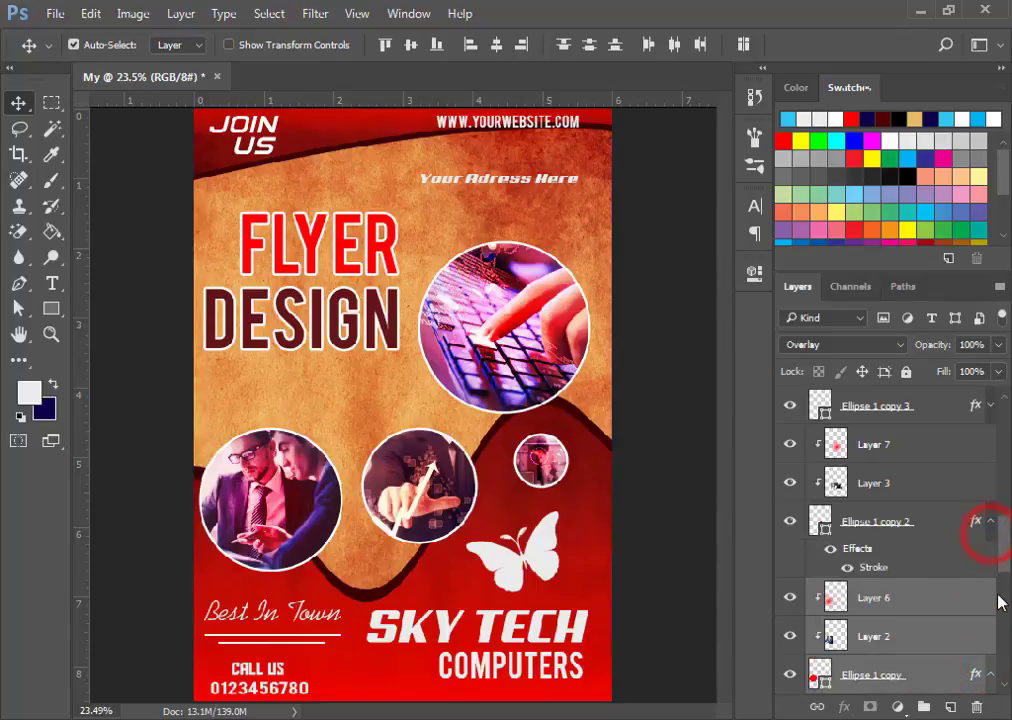
pyautogui.click(991, 521)
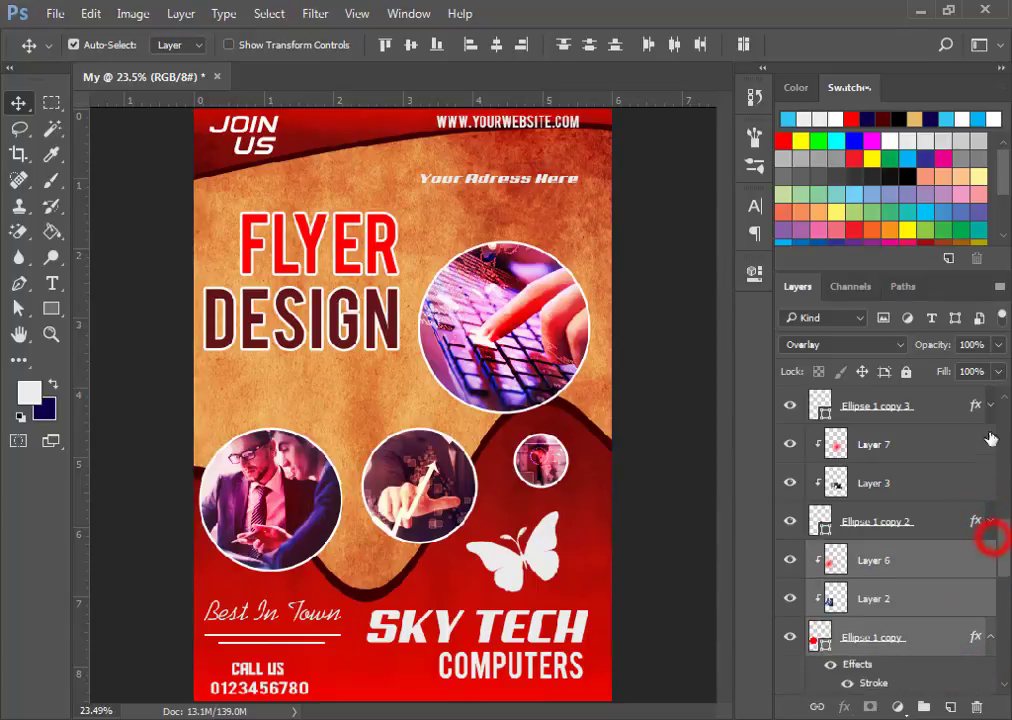
pyautogui.click(989, 637)
pyautogui.click(958, 552)
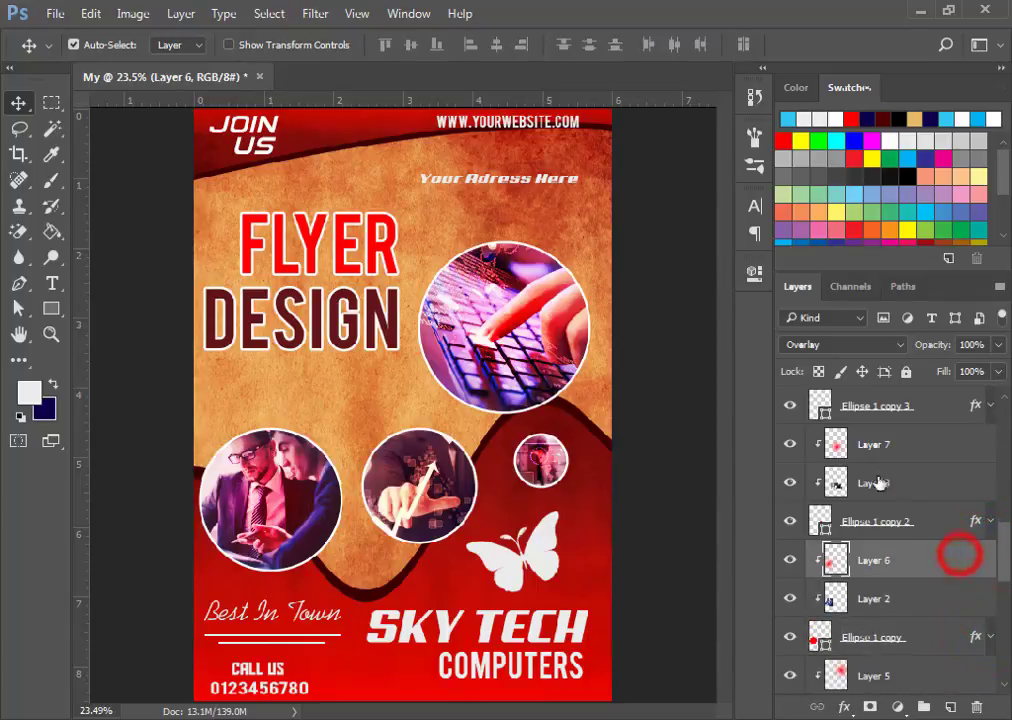
pyautogui.scroll(-5, 860, 511)
pyautogui.scroll(-5, 860, 511)
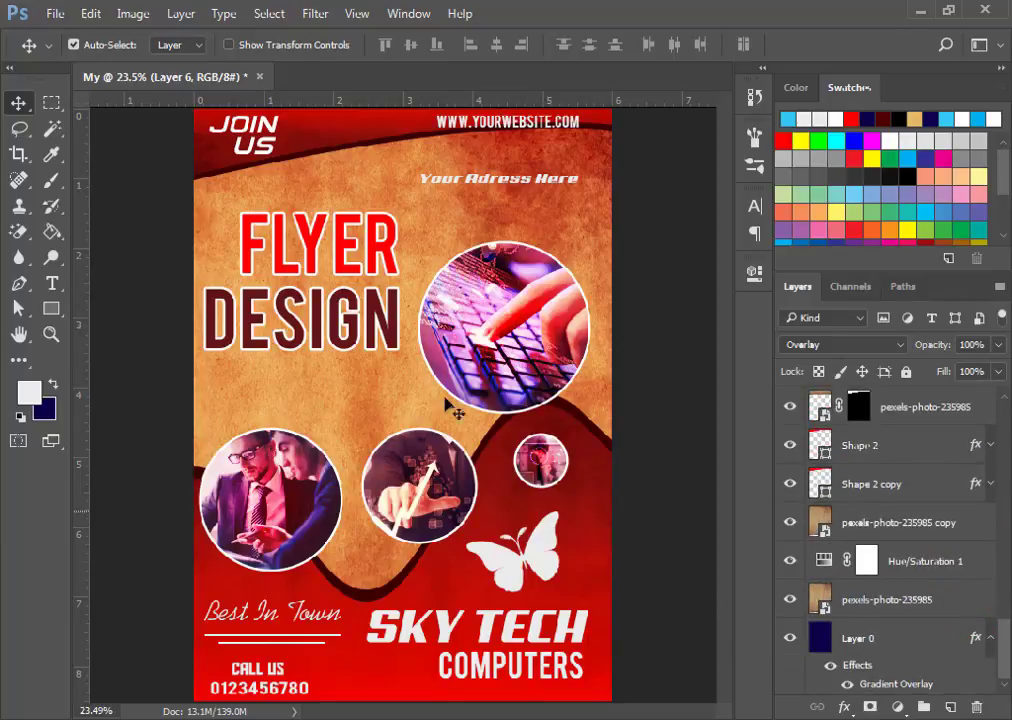
pyautogui.click(989, 637)
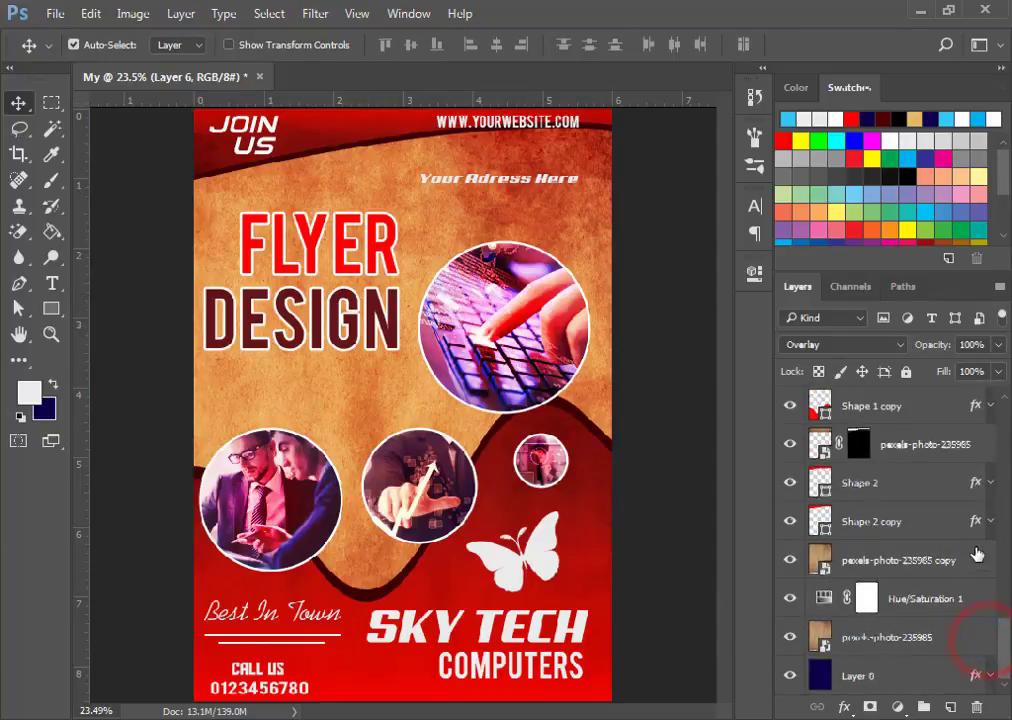
pyautogui.scroll(3, 978, 553)
pyautogui.scroll(3, 795, 614)
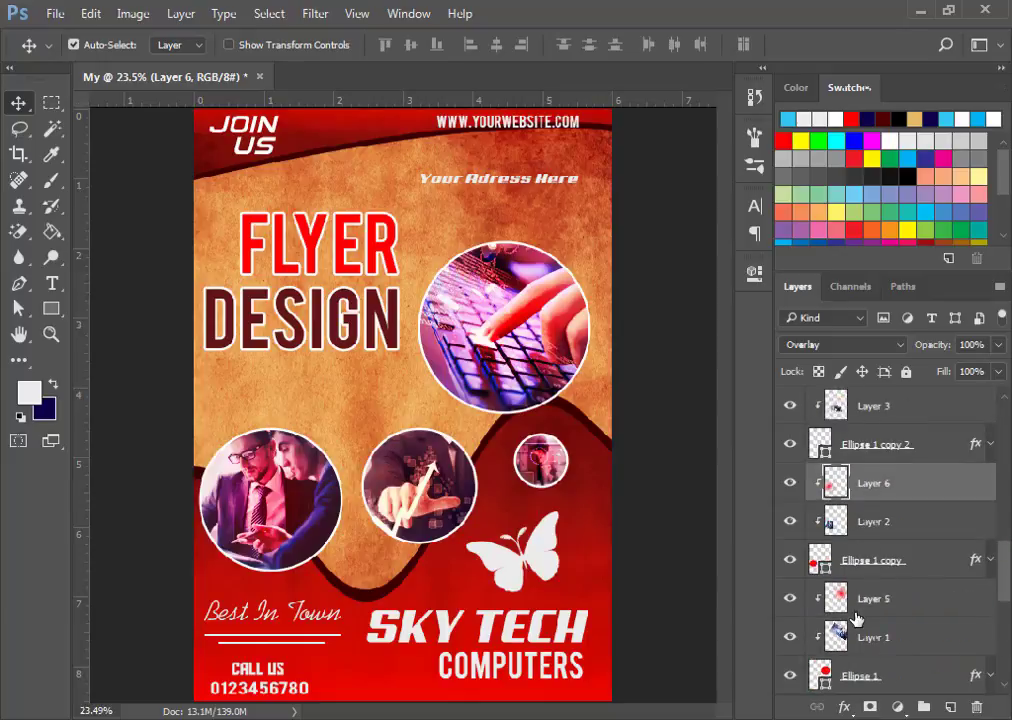
pyautogui.scroll(2, 852, 620)
pyautogui.scroll(4, 852, 620)
pyautogui.scroll(2, 880, 605)
pyautogui.scroll(1, 883, 590)
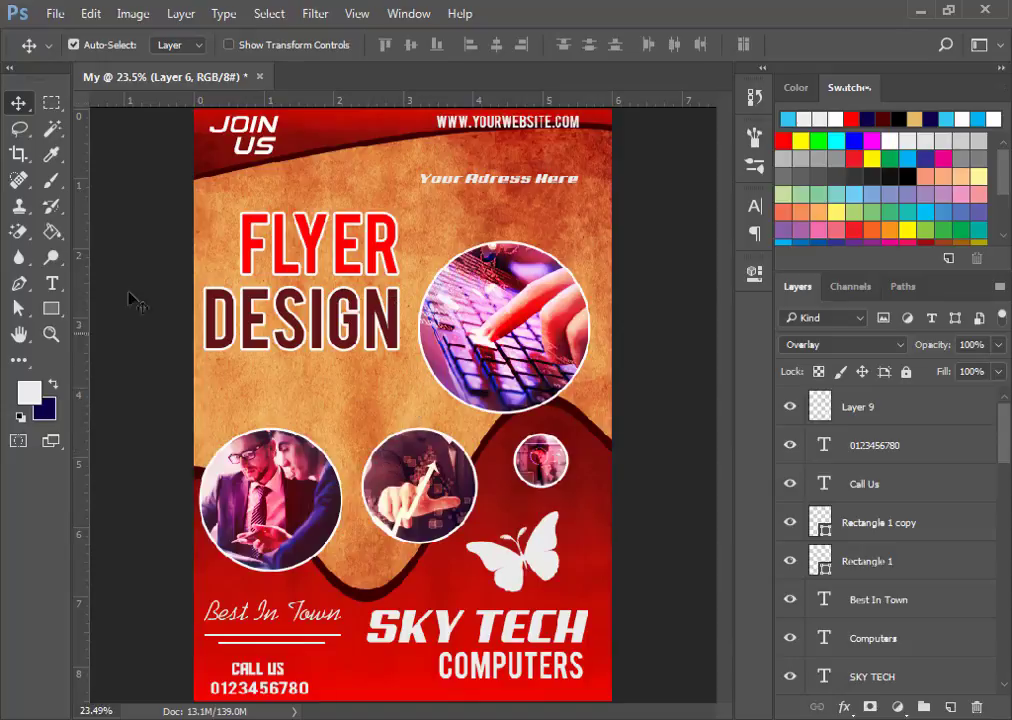
# - Add the white text 'Create Your Own' just below the DESIGN heading
pyautogui.click(53, 283)
pyautogui.click(244, 380)
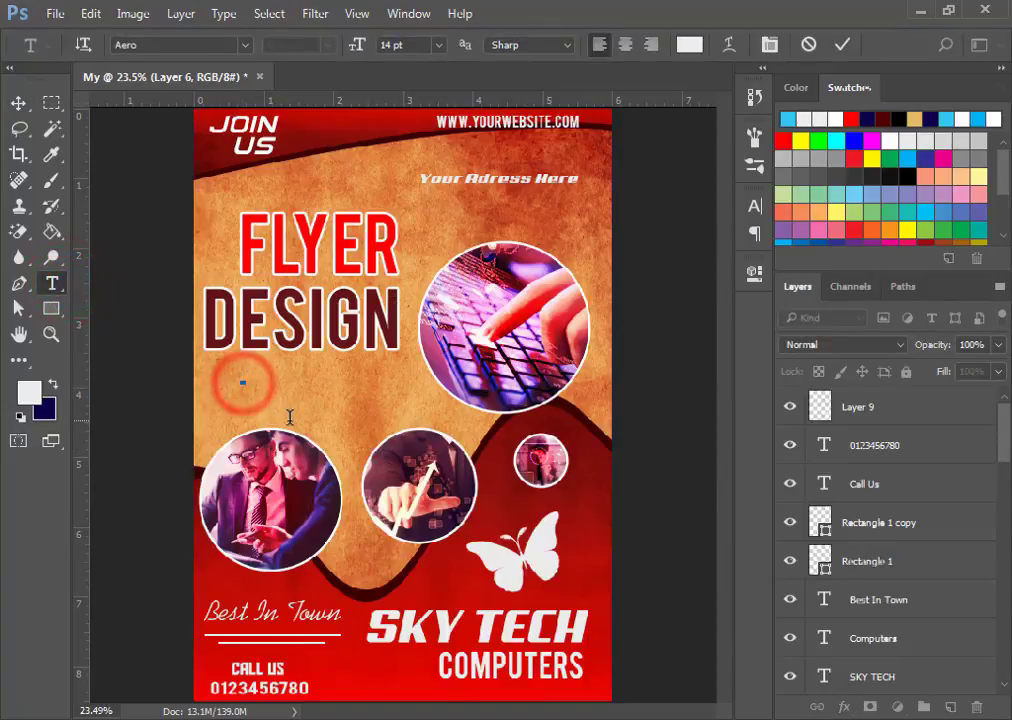
pyautogui.write('Creat')
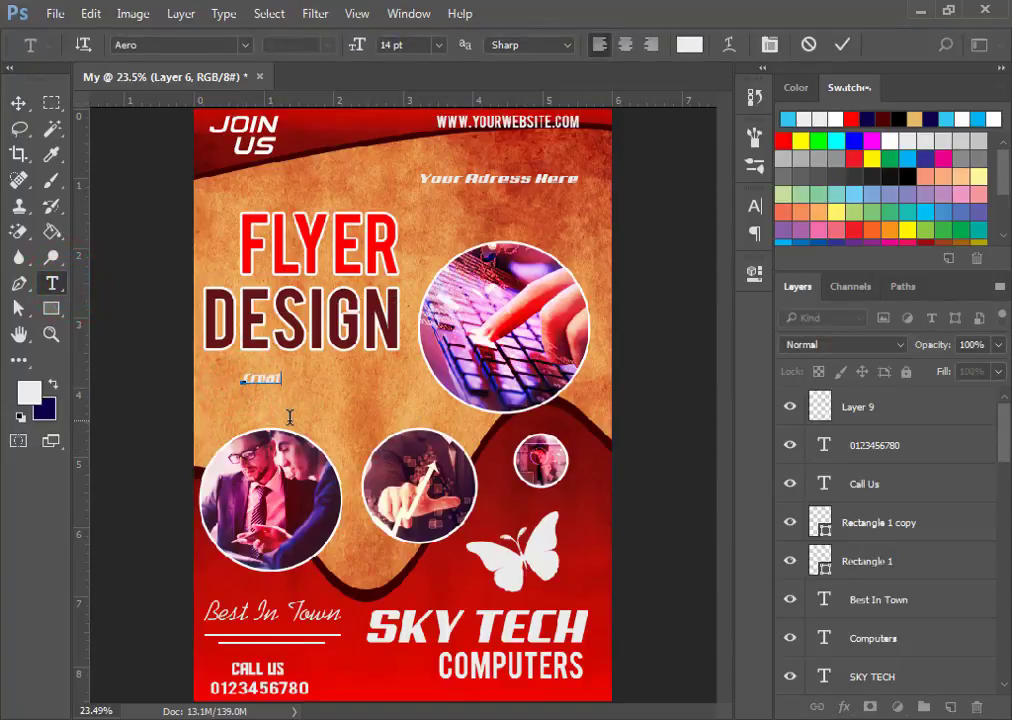
pyautogui.write('e')
pyautogui.write(' Your ')
pyautogui.write('Own')
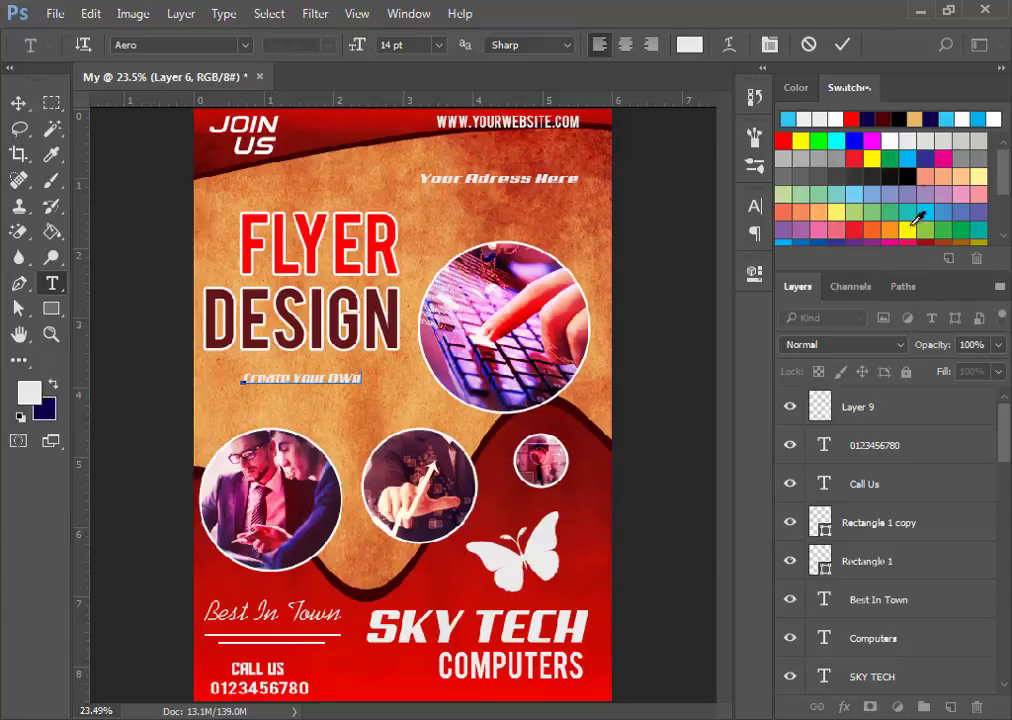
pyautogui.click(842, 44)
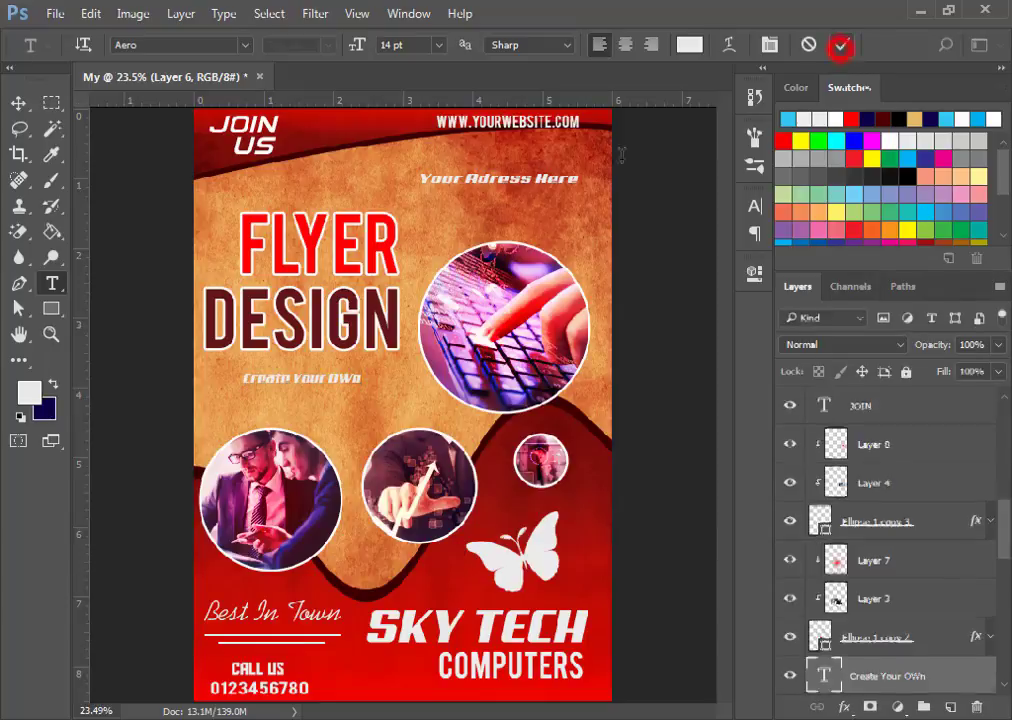
# - Scale the tagline up slightly and change 'Own' to uppercase 'OWN'
pyautogui.hotkey('ctrl', 't')
pyautogui.click(314, 368)
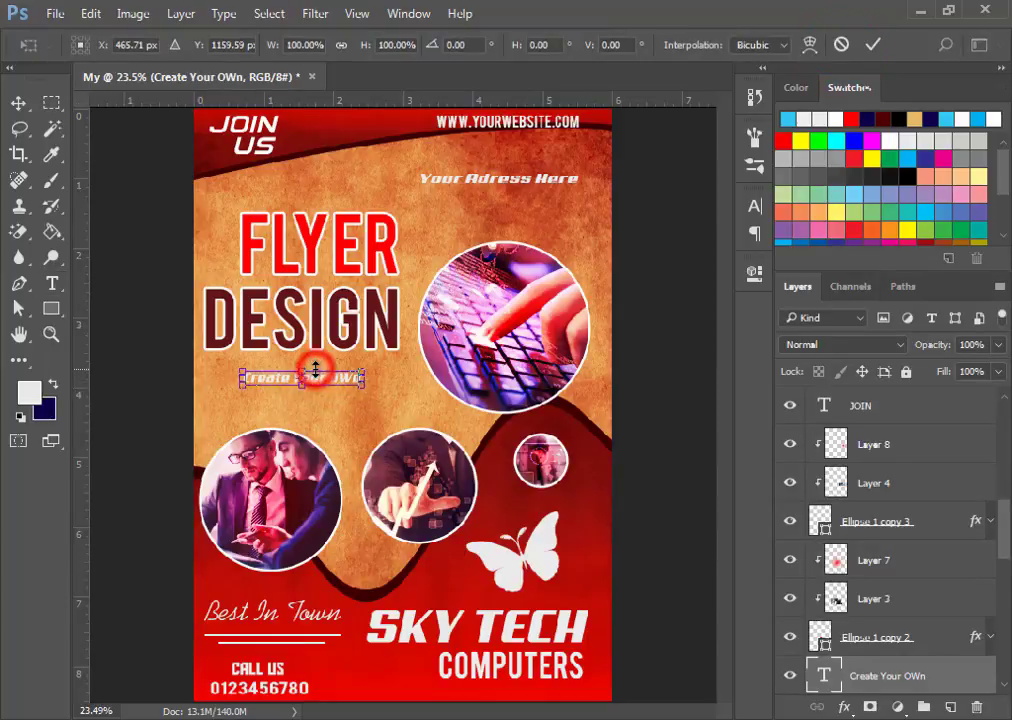
pyautogui.moveTo(361, 373); pyautogui.dragTo(369, 364)
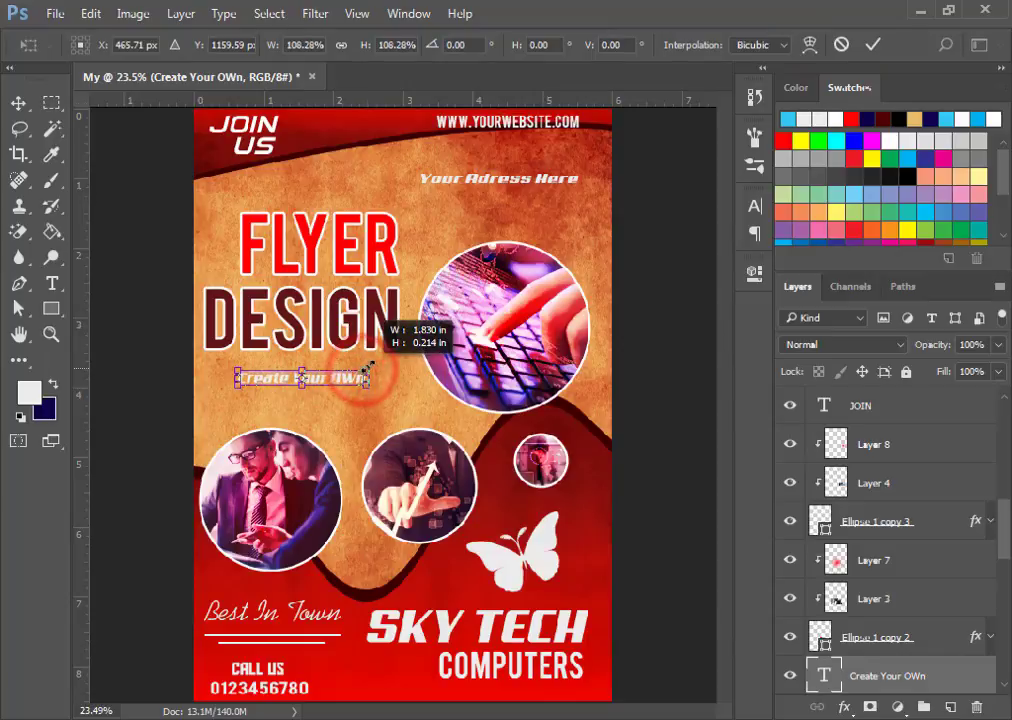
pyautogui.press('Return')
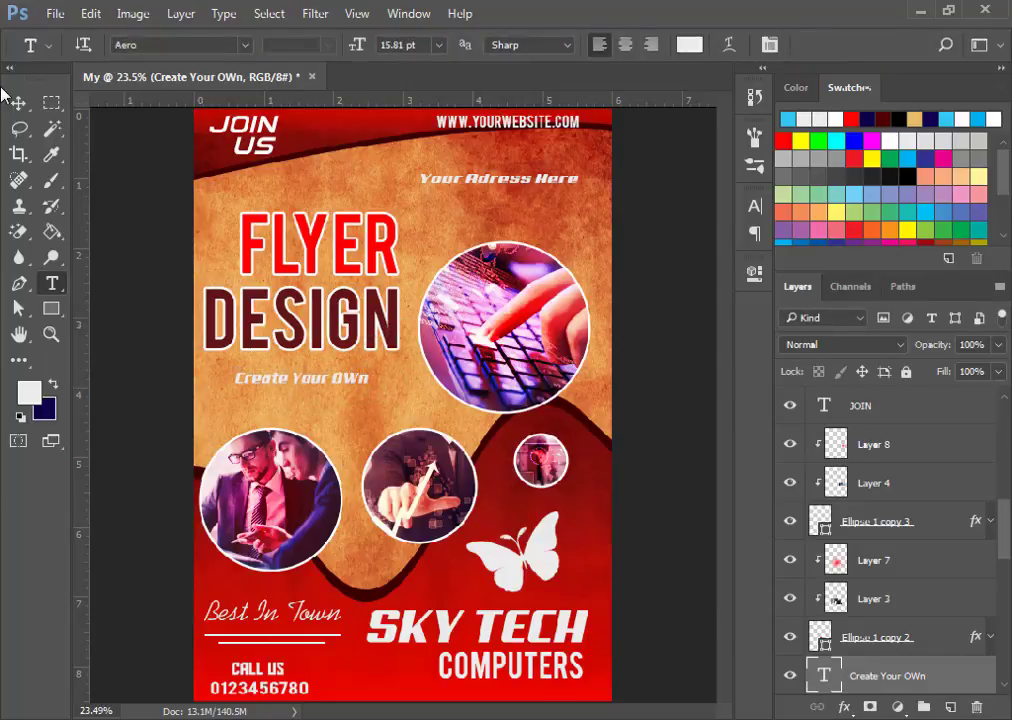
pyautogui.click(17, 103)
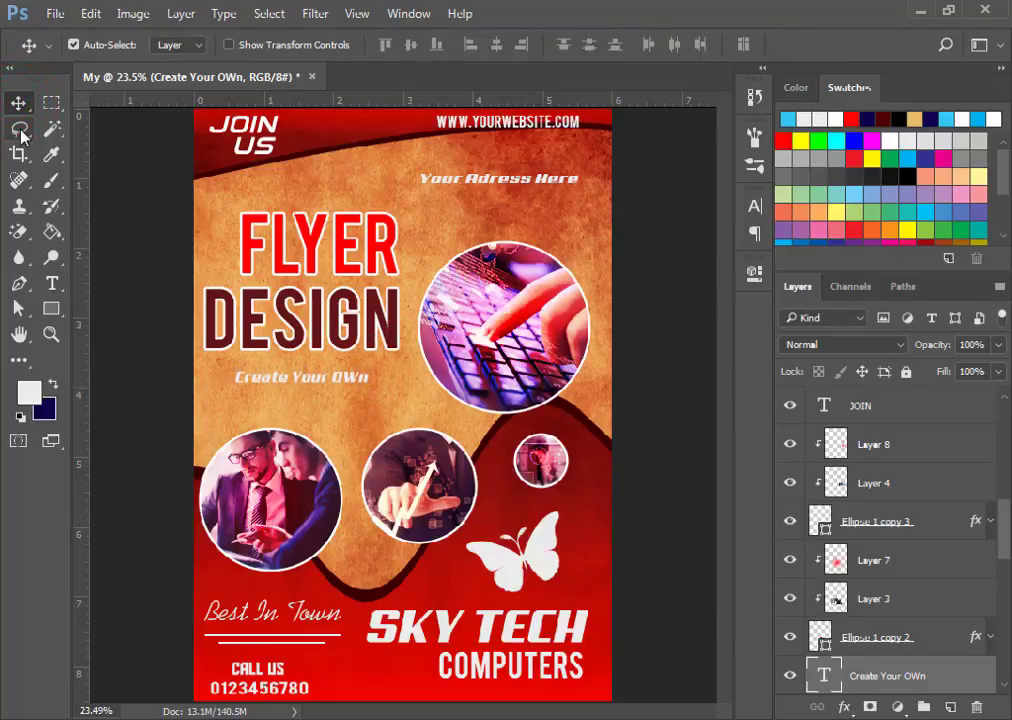
pyautogui.press('t')
pyautogui.tripleClick(367, 381)
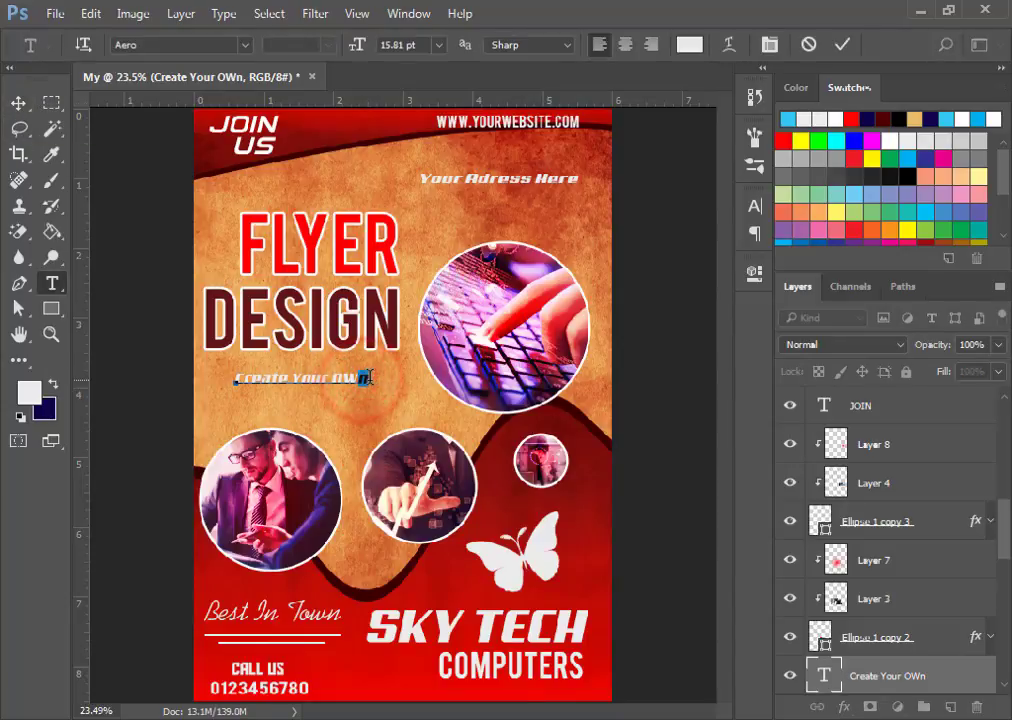
pyautogui.write('N')
pyautogui.click(842, 44)
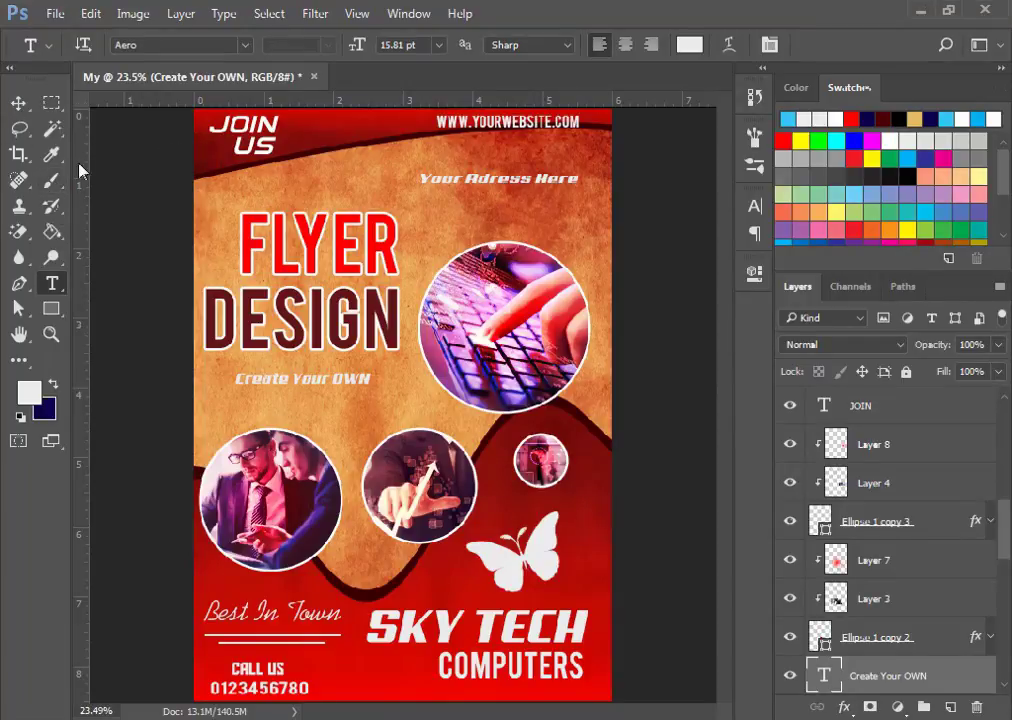
# - With the Brush tool active, add a new empty layer above Layer 9
pyautogui.click(45, 182)
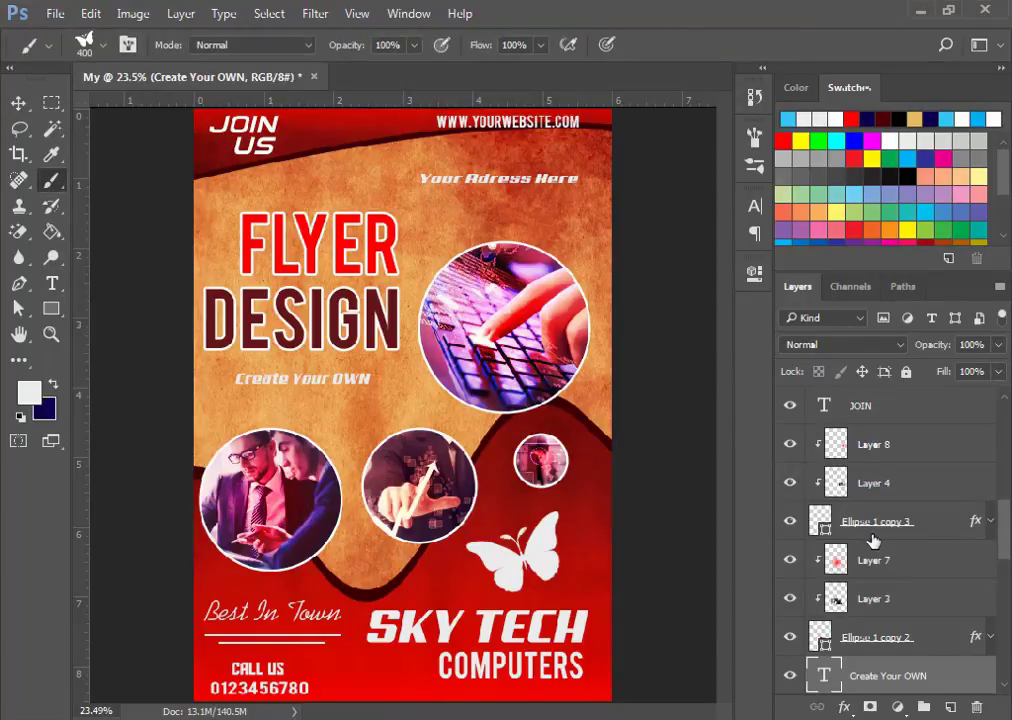
pyautogui.scroll(5, 944, 497)
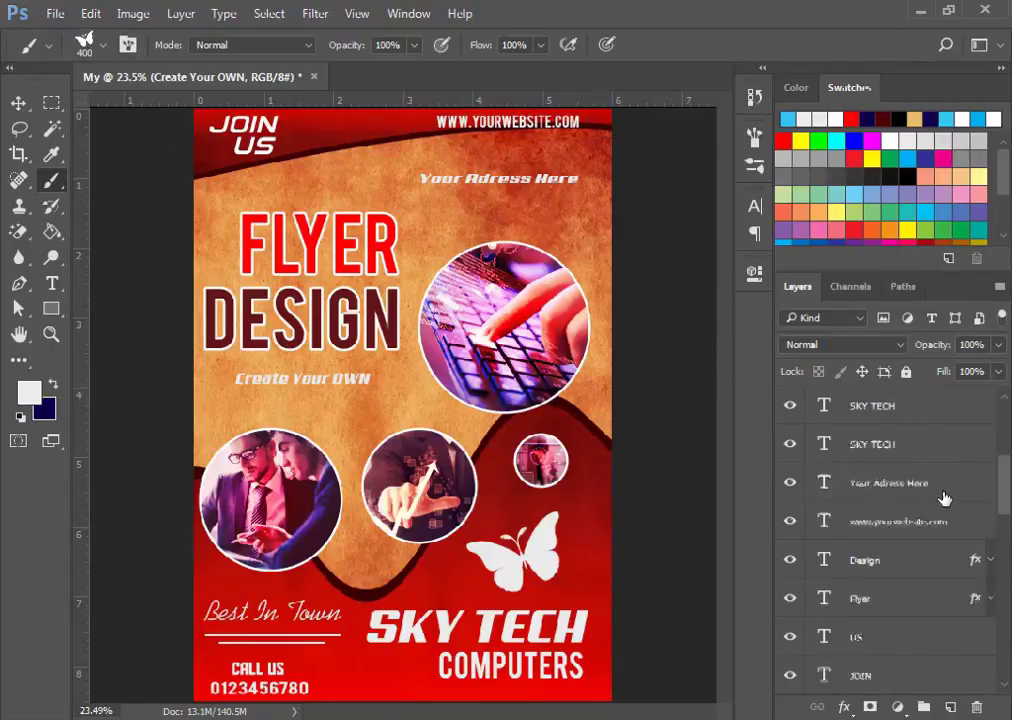
pyautogui.scroll(5, 945, 498)
pyautogui.click(928, 405)
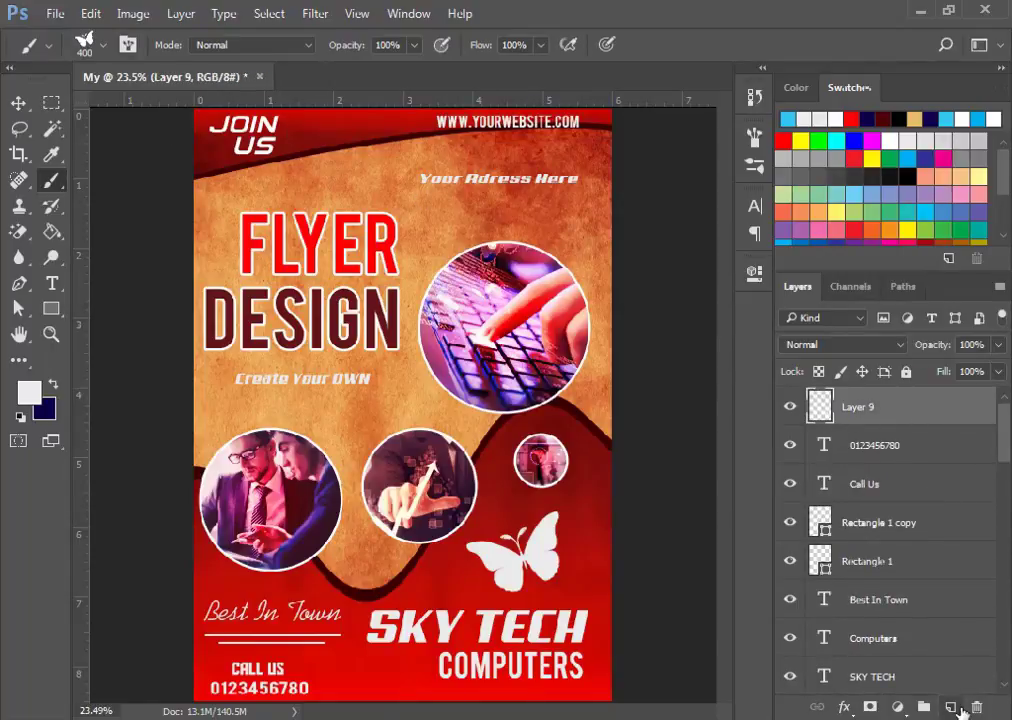
pyautogui.click(950, 707)
# - Choose the soft round brush and enlarge it to 600 px
pyautogui.rightClick(240, 234)
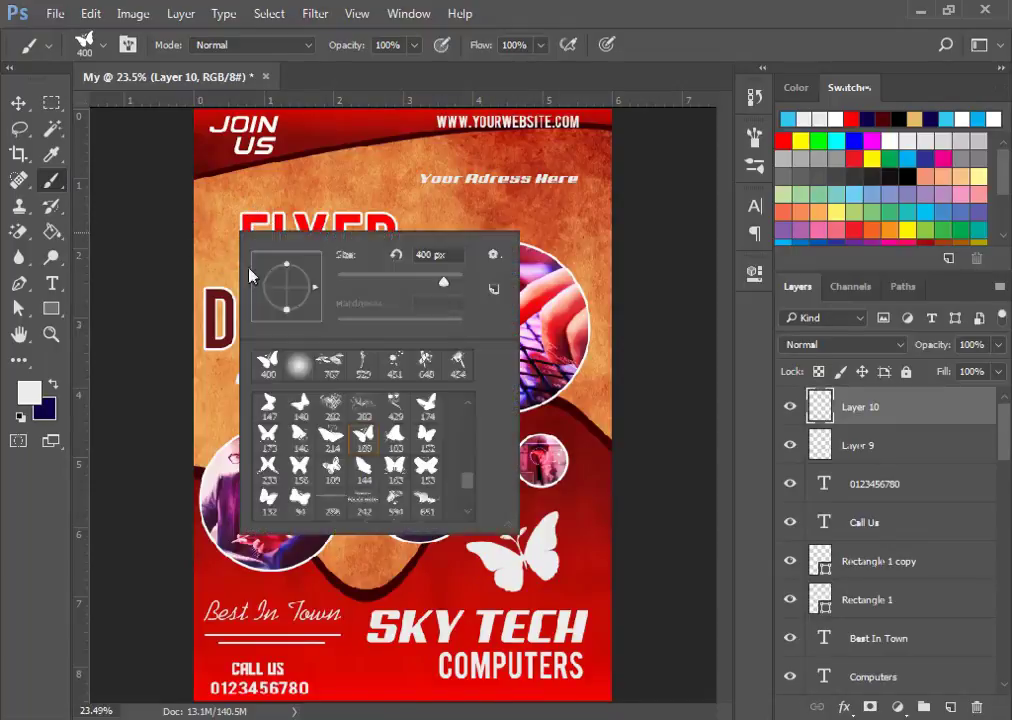
pyautogui.click(299, 366)
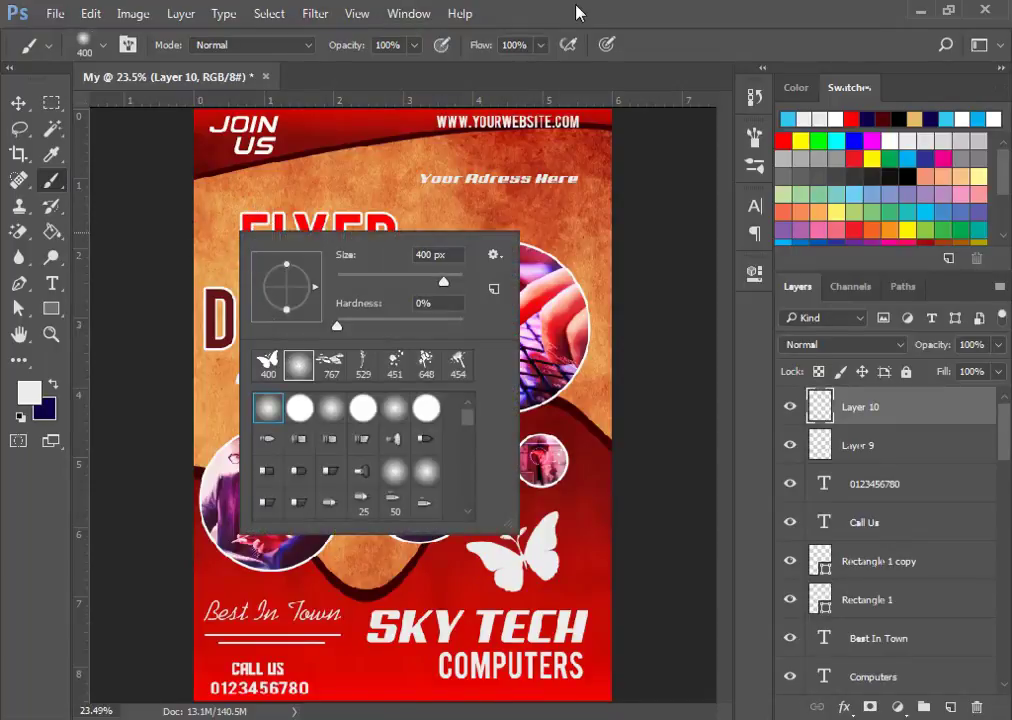
pyautogui.press('Return')
pyautogui.press(']')
pyautogui.press(']')
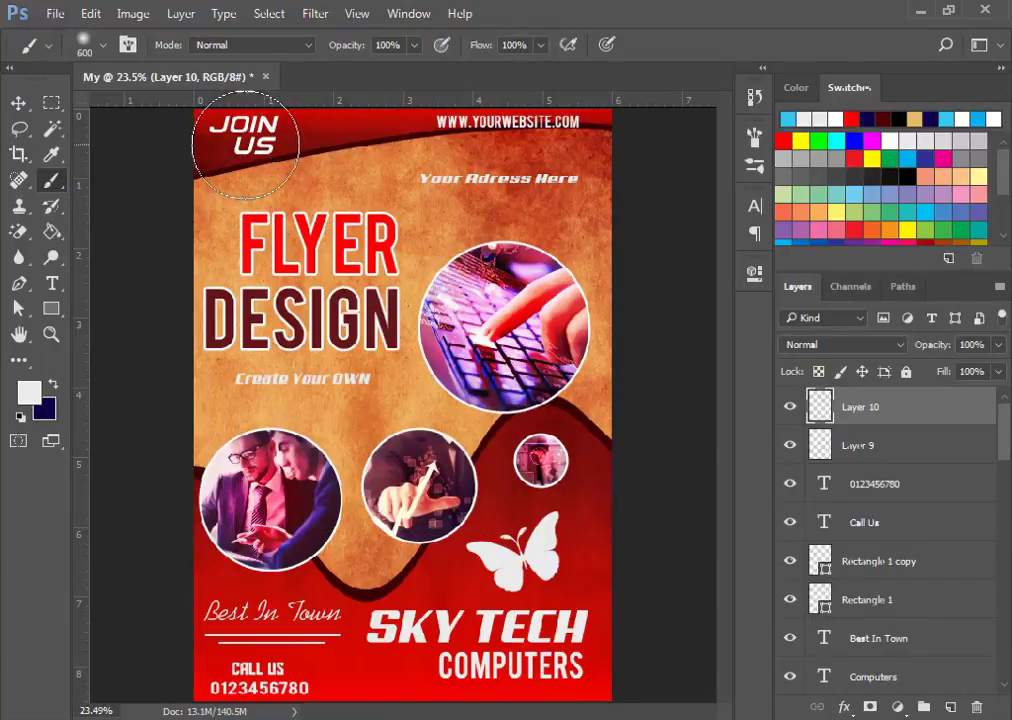